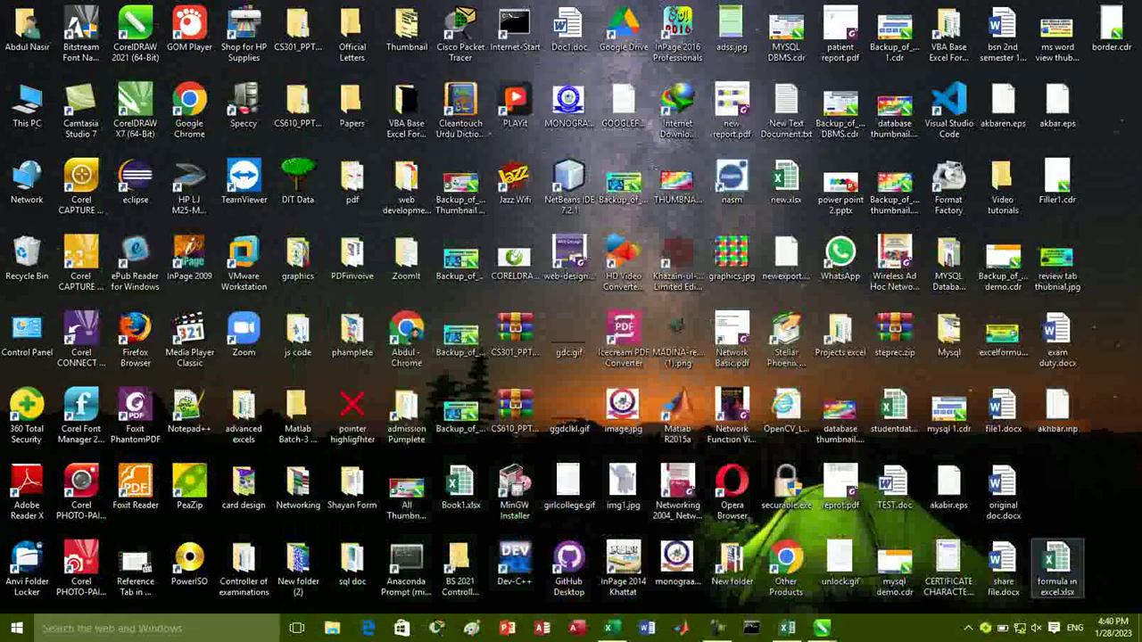
# Step: Open formula in excel.xlsx from the Desktop as read-only in a maximized Excel window
pyautogui.doubleClick(1057, 567)
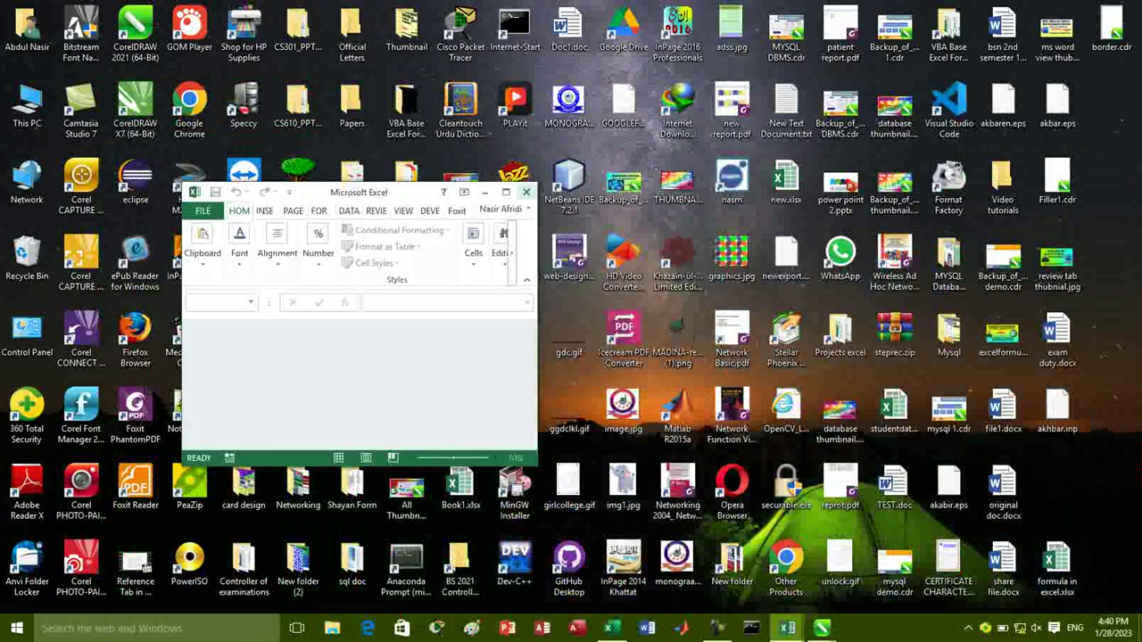
pyautogui.click(505, 192)
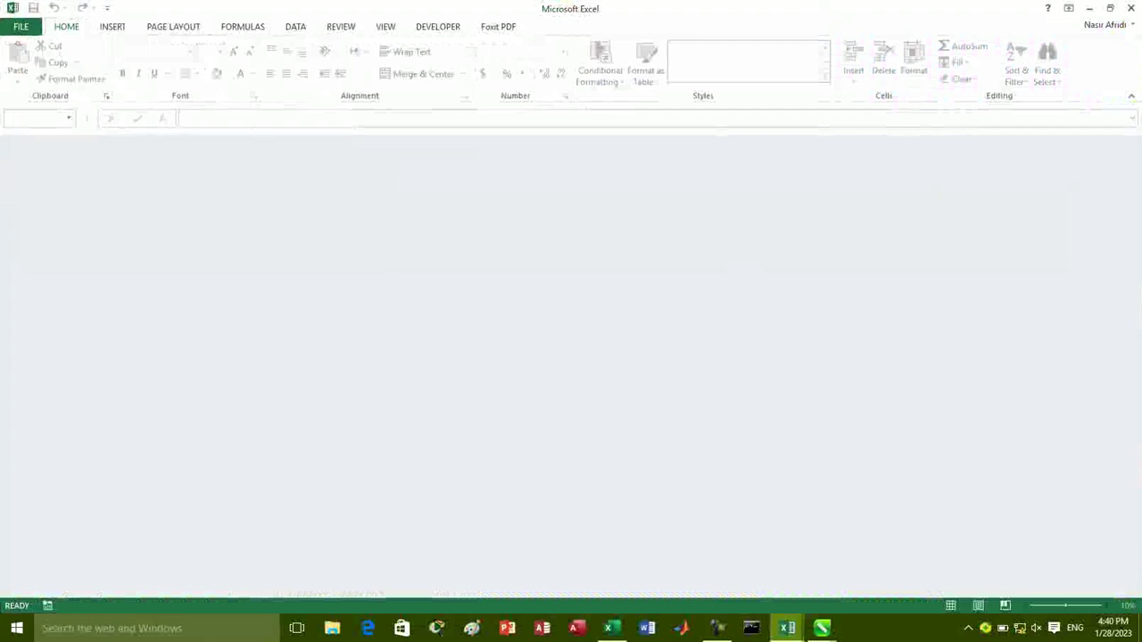
pyautogui.click(21, 26)
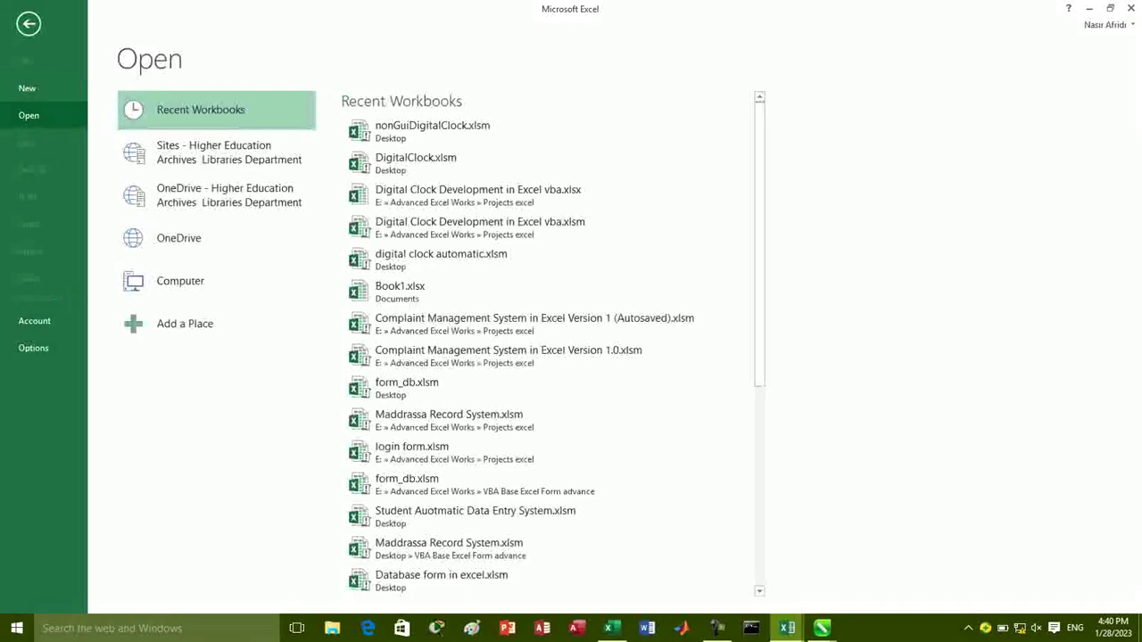
pyautogui.click(187, 284)
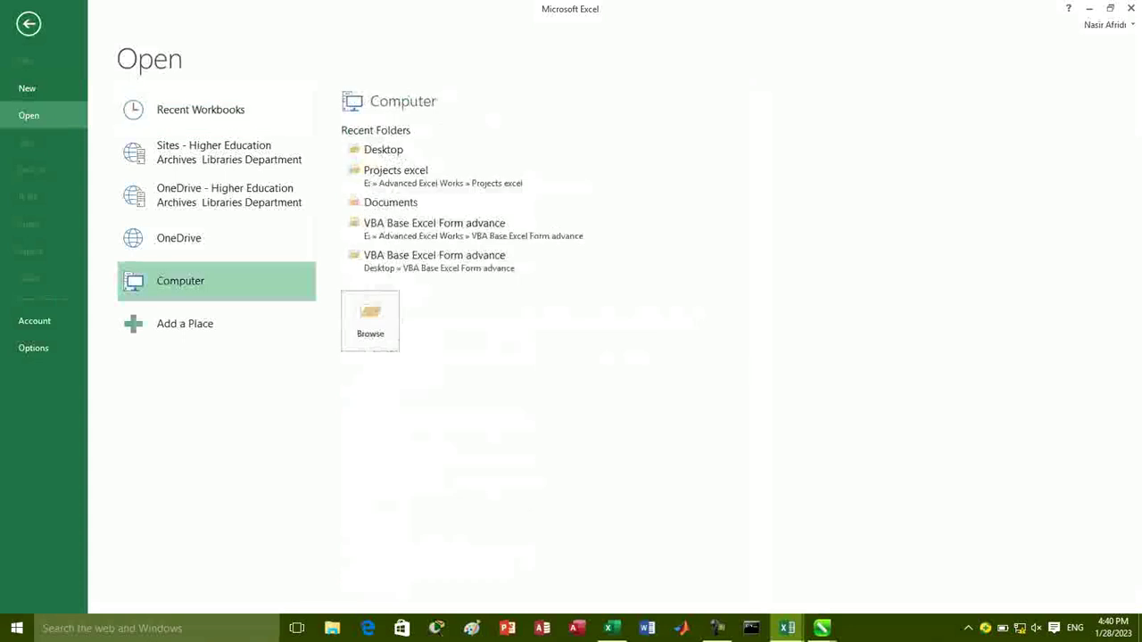
pyautogui.click(383, 149)
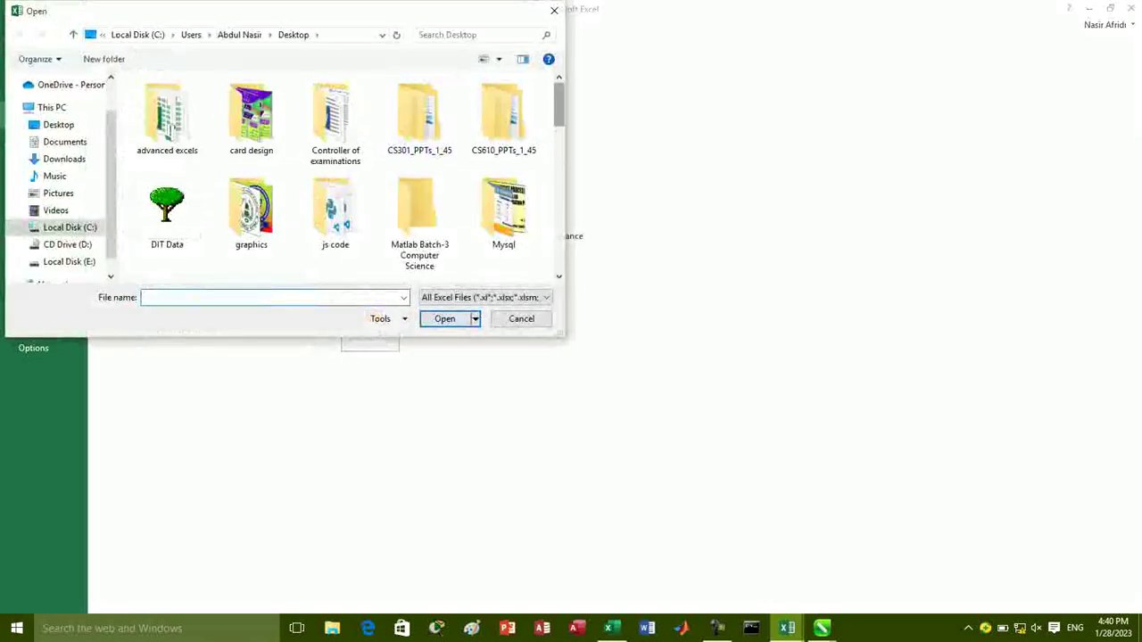
pyautogui.scroll(-2, 410, 98)
pyautogui.scroll(-3, 410, 98)
pyautogui.scroll(-3, 411, 98)
pyautogui.scroll(3, 410, 98)
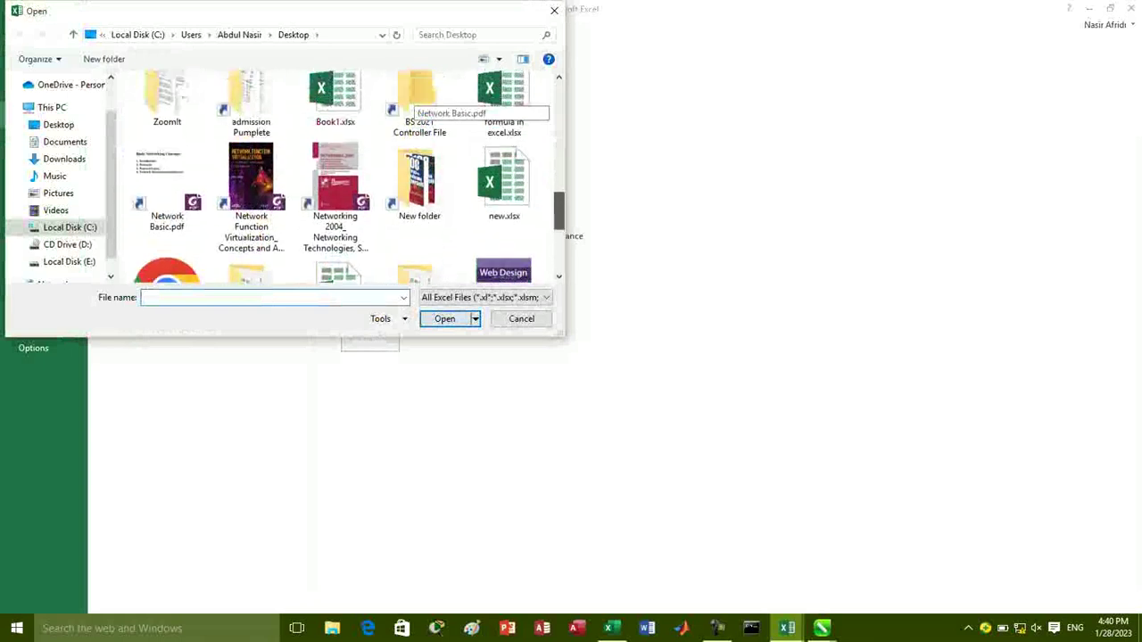
pyautogui.scroll(1, 410, 98)
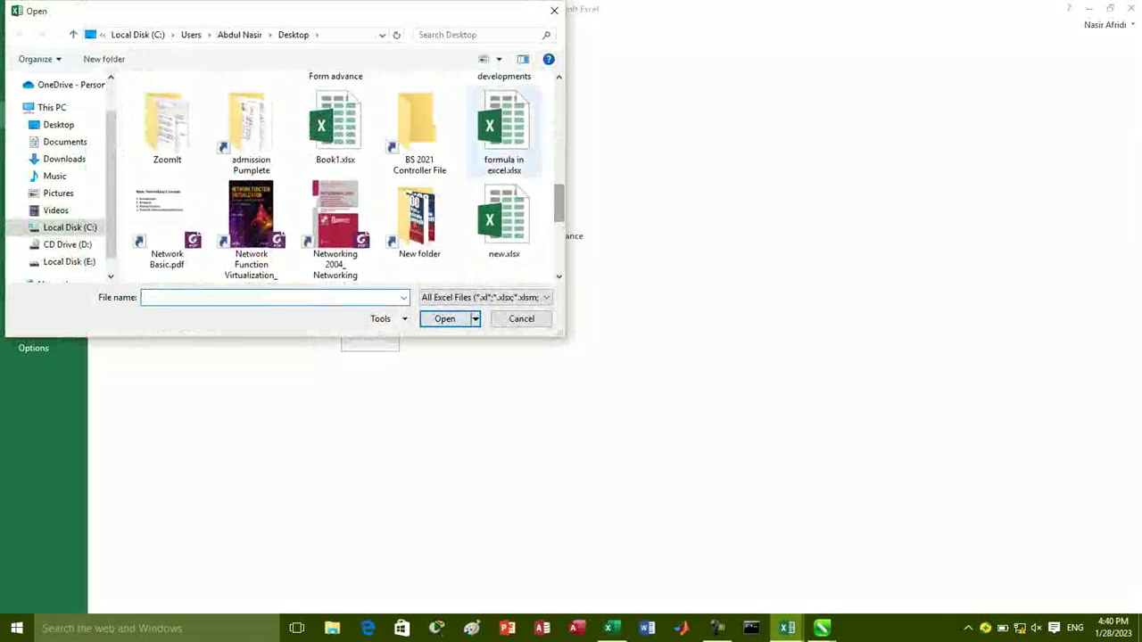
pyautogui.doubleClick(504, 134)
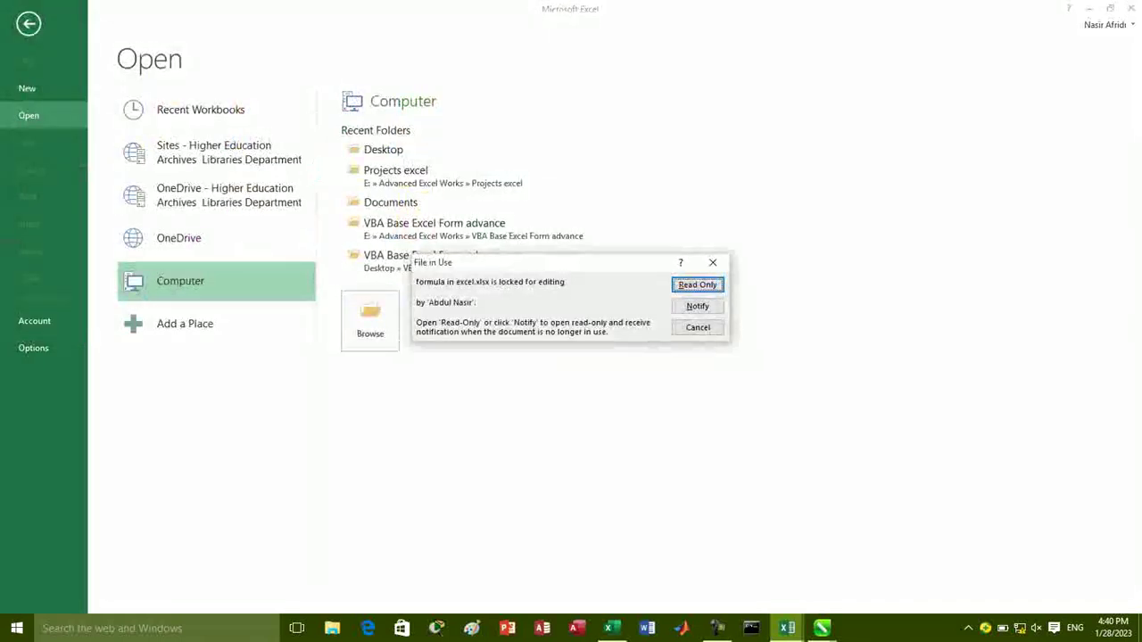
pyautogui.press('Return')
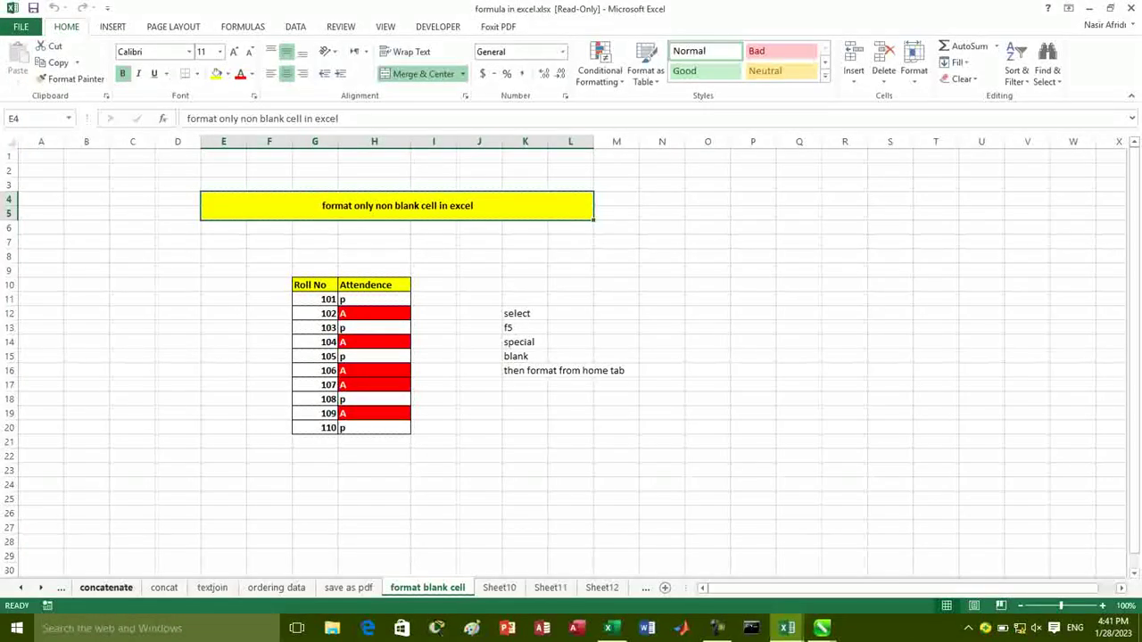
# Step: Switch from the concatenate sheet to the vlookup_match sheet and select empty cell T12
pyautogui.click(106, 587)
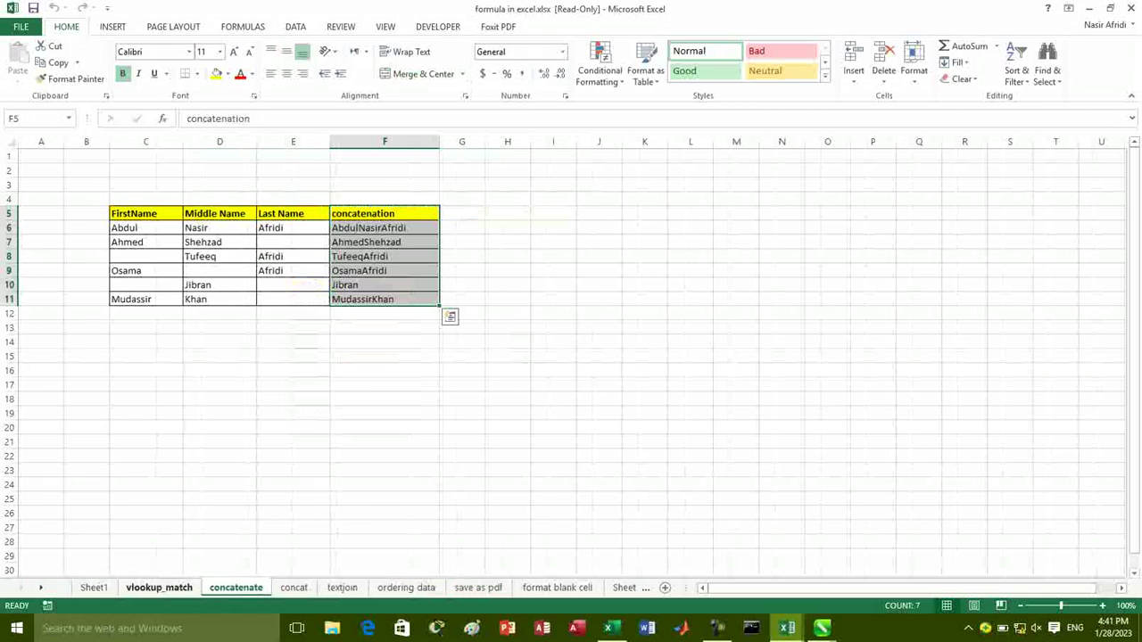
pyautogui.click(159, 588)
pyautogui.click(975, 326)
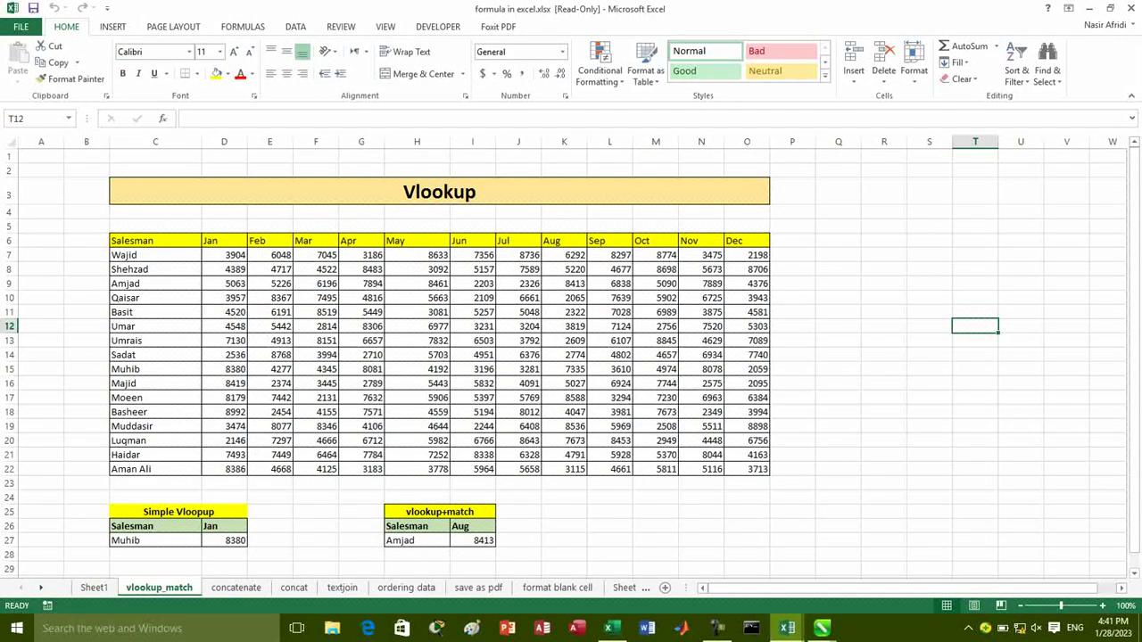
pyautogui.moveTo(134, 241); pyautogui.dragTo(134, 426)
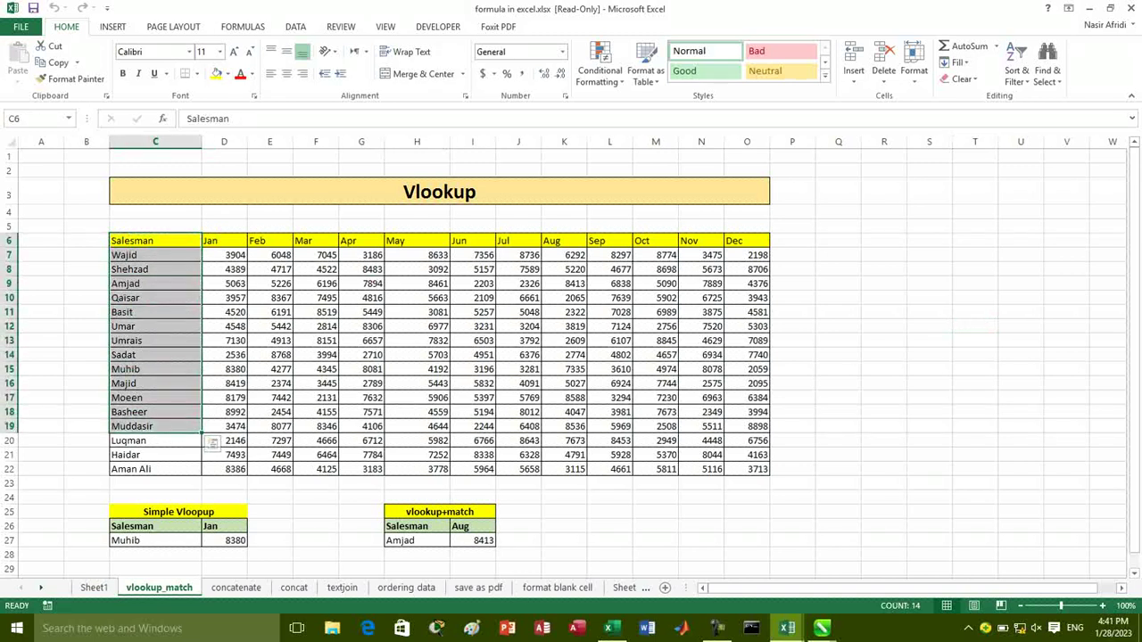
pyautogui.moveTo(134, 255)
pyautogui.mouseDown()
pyautogui.moveTo(134, 455)
pyautogui.moveTo(134, 355)
pyautogui.mouseUp()
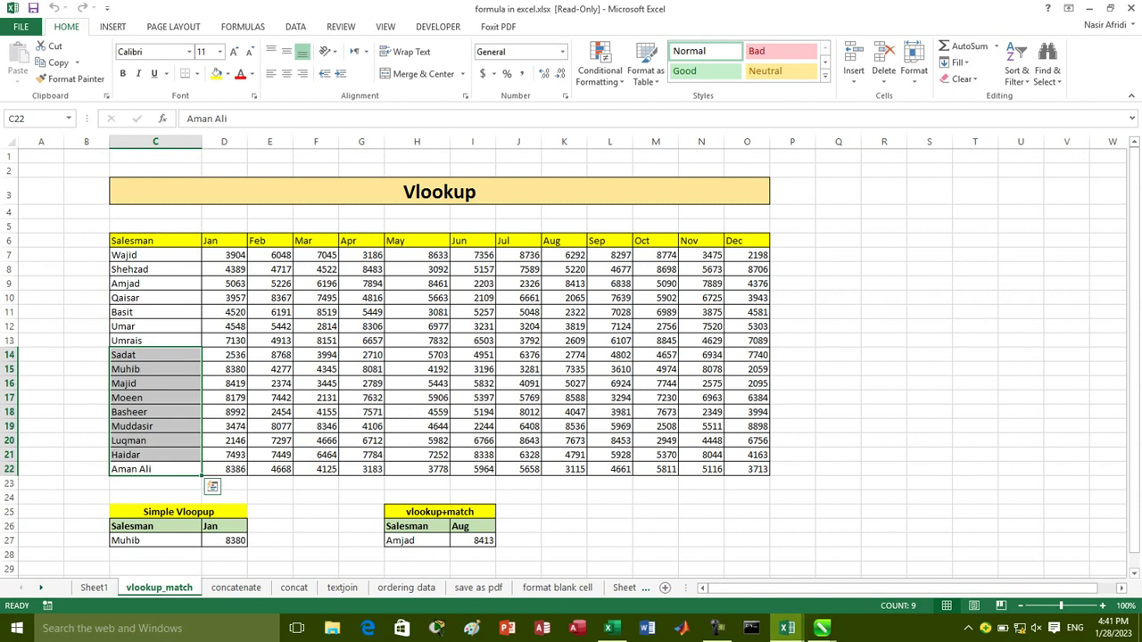
pyautogui.click(609, 311)
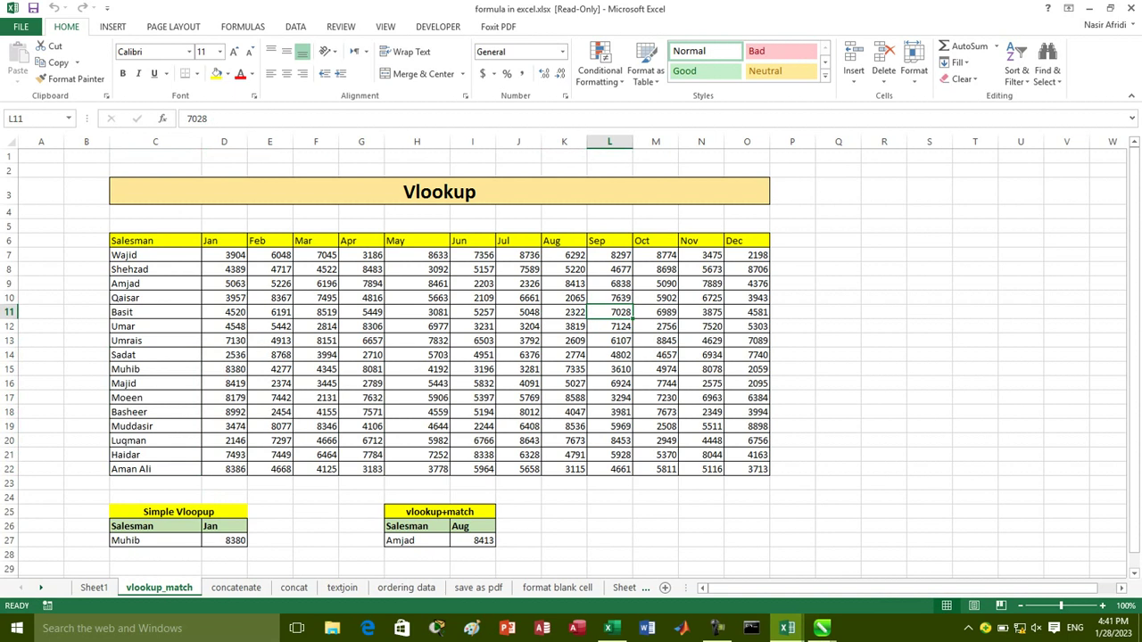
pyautogui.doubleClick(137, 254)
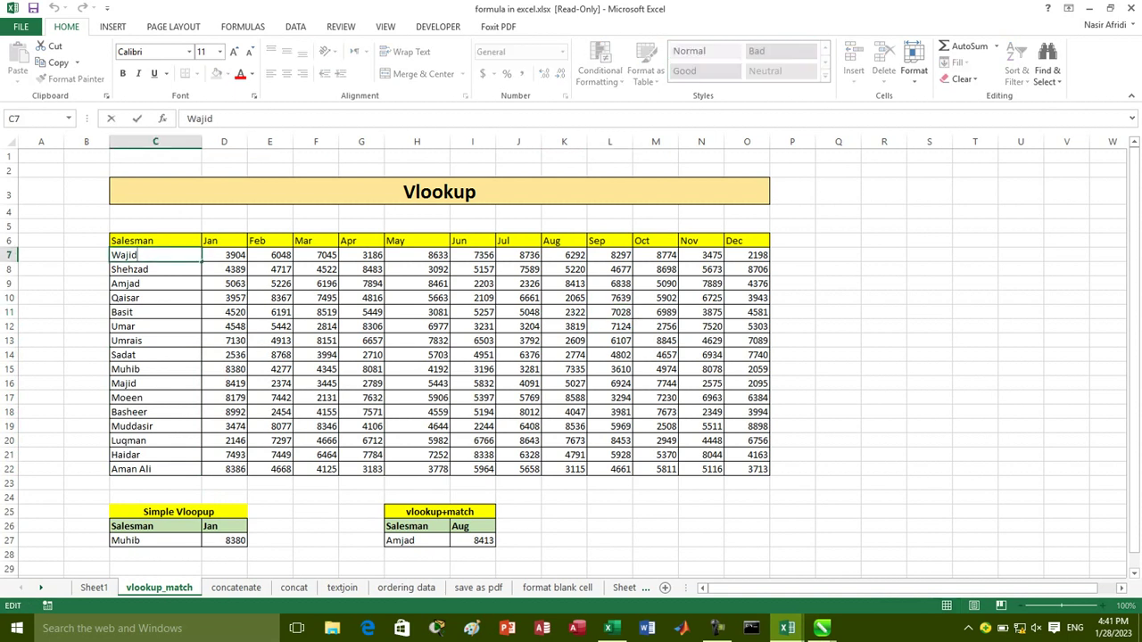
pyautogui.doubleClick(139, 283)
pyautogui.press('Escape')
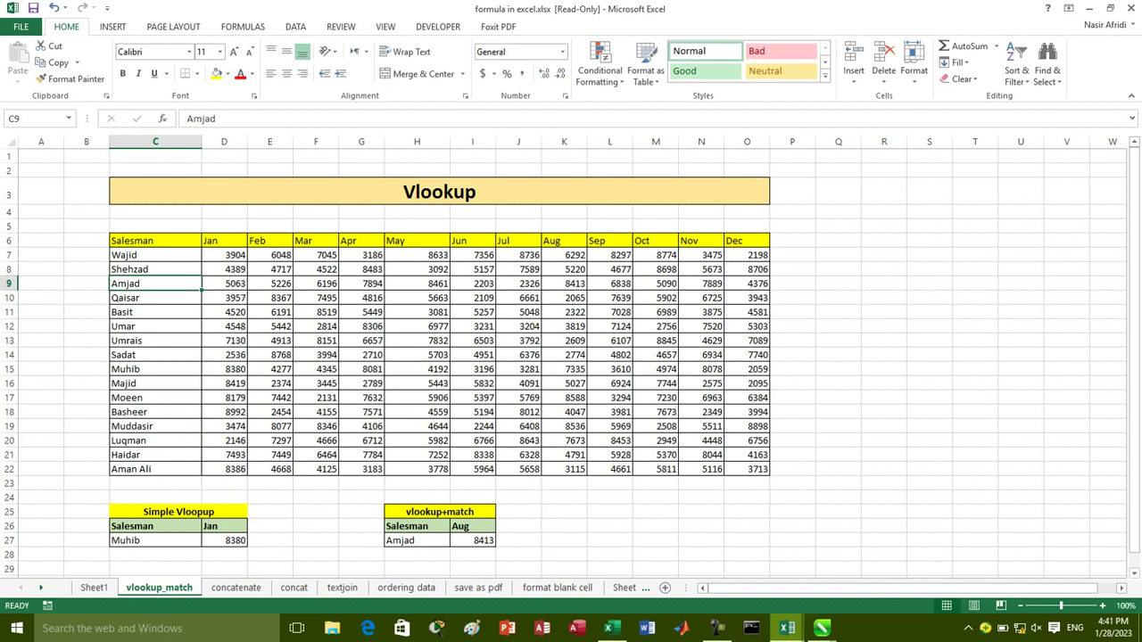
pyautogui.moveTo(155, 254); pyautogui.dragTo(155, 482)
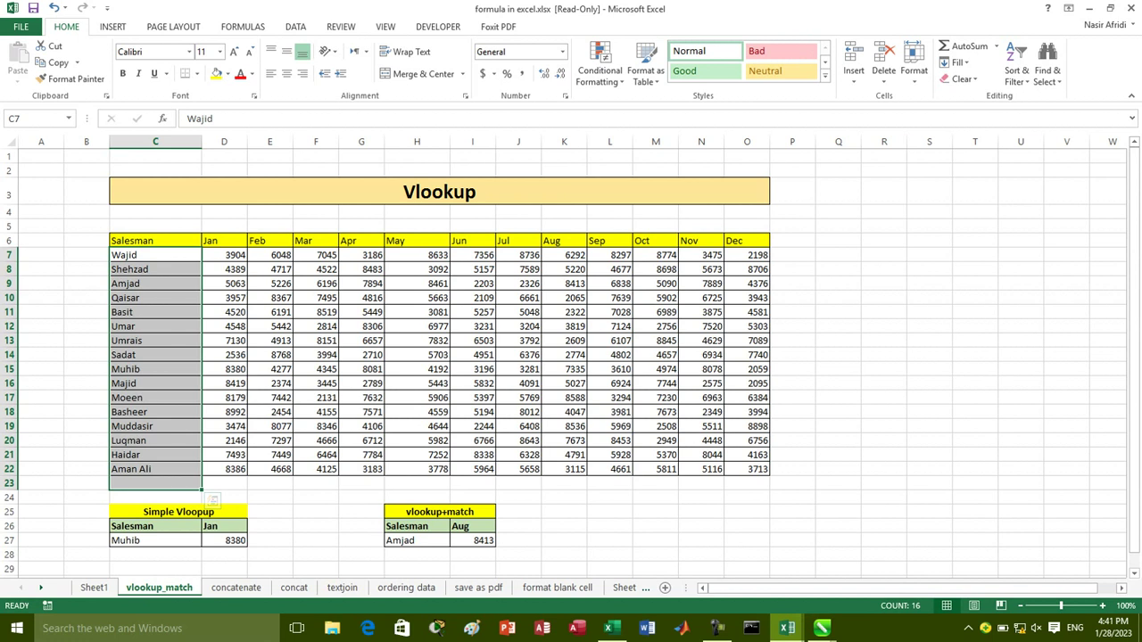
pyautogui.click(155, 283)
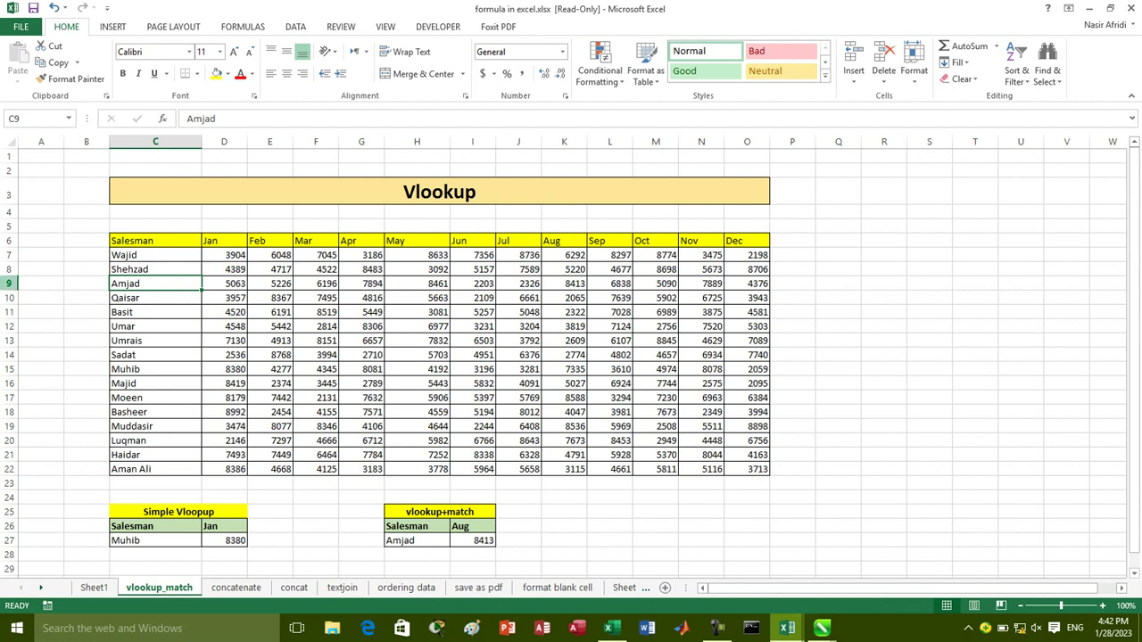
pyautogui.click(9, 283)
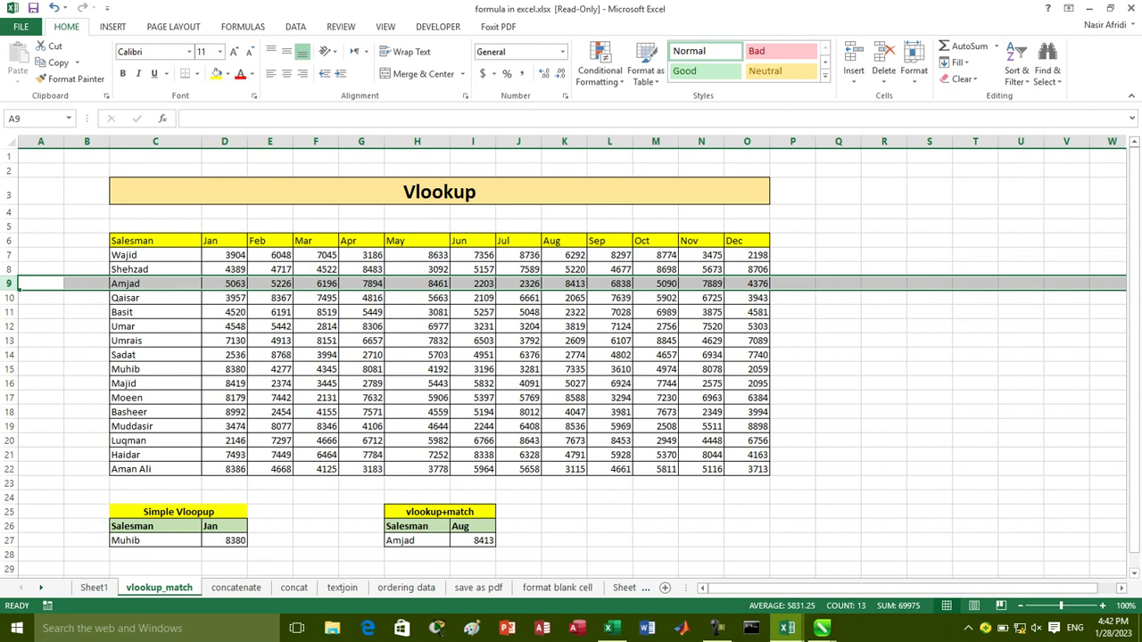
pyautogui.click(439, 191)
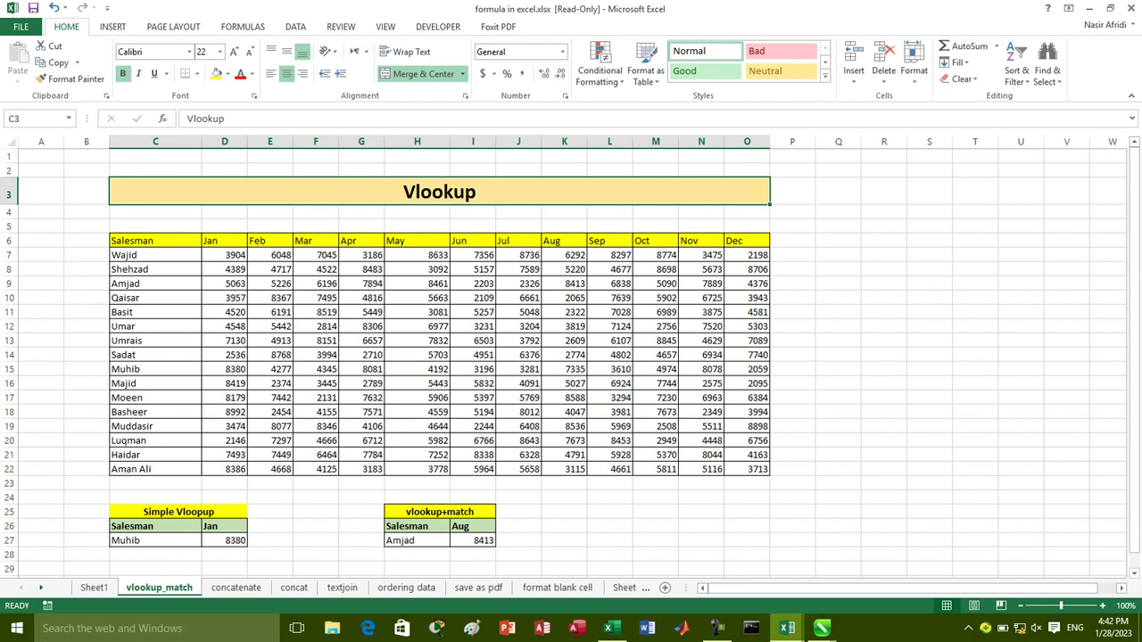
pyautogui.moveTo(156, 240); pyautogui.dragTo(156, 426)
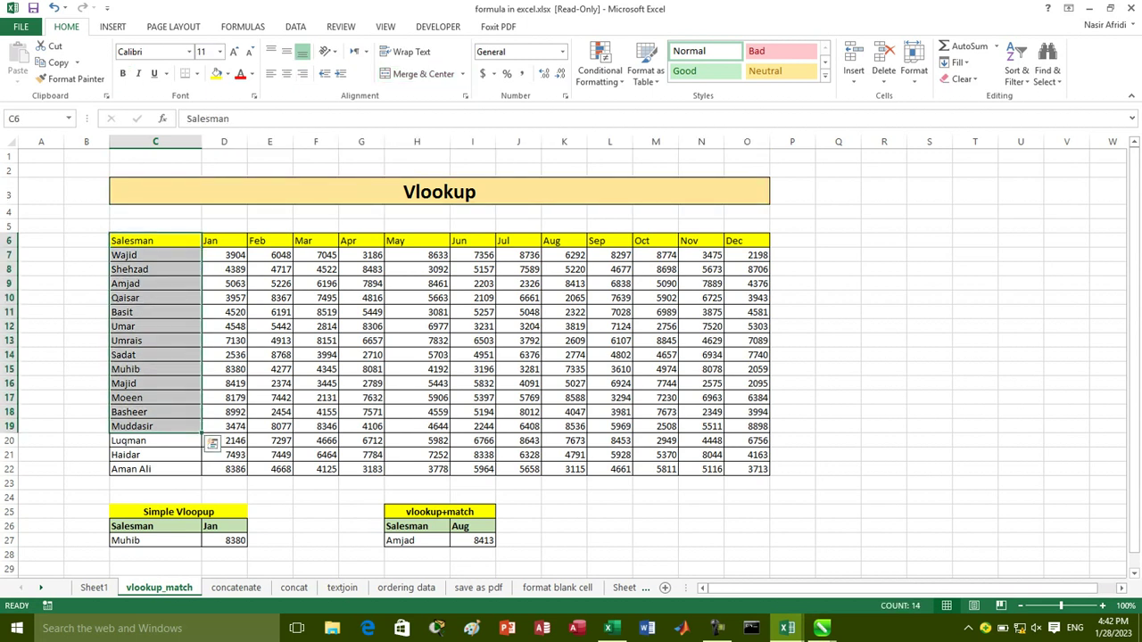
pyautogui.moveTo(155, 241); pyautogui.dragTo(472, 241)
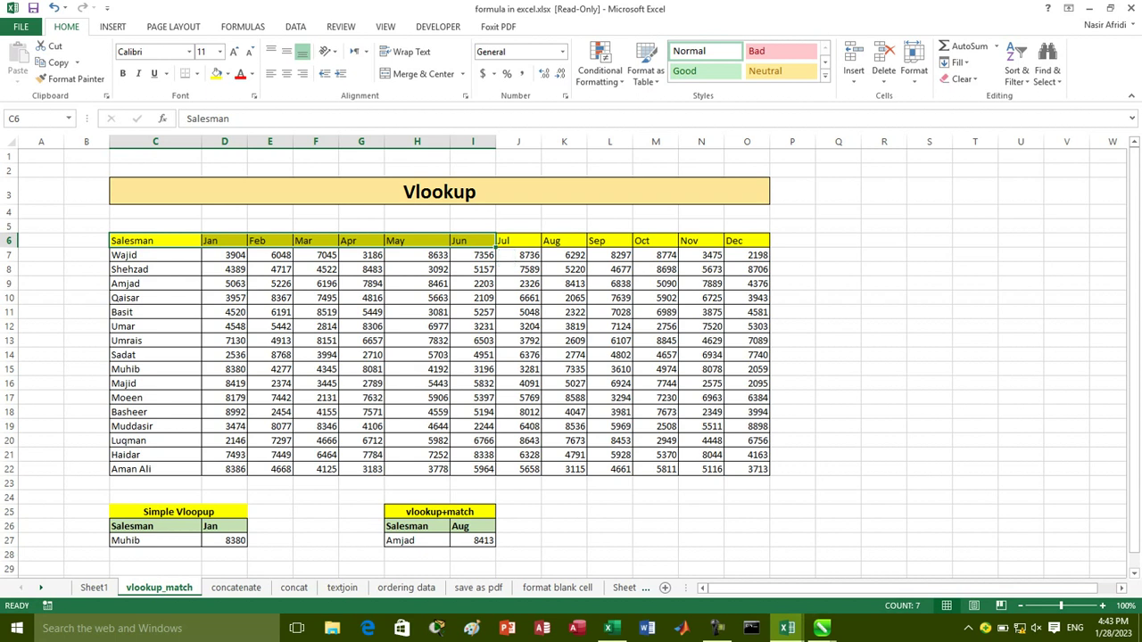
pyautogui.click(147, 540)
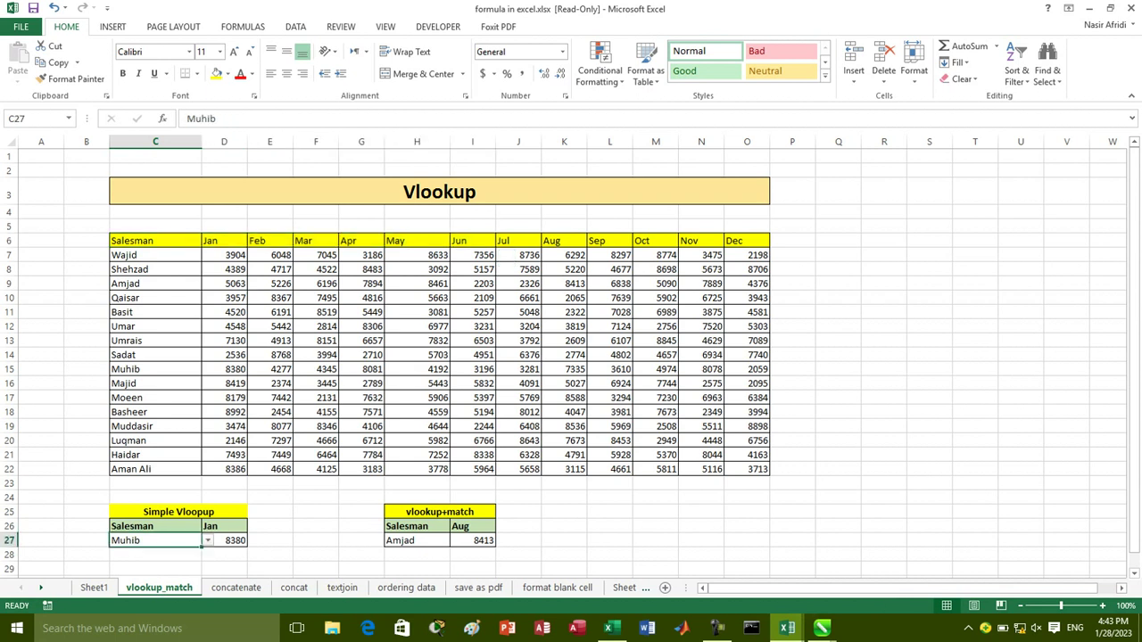
pyautogui.click(224, 526)
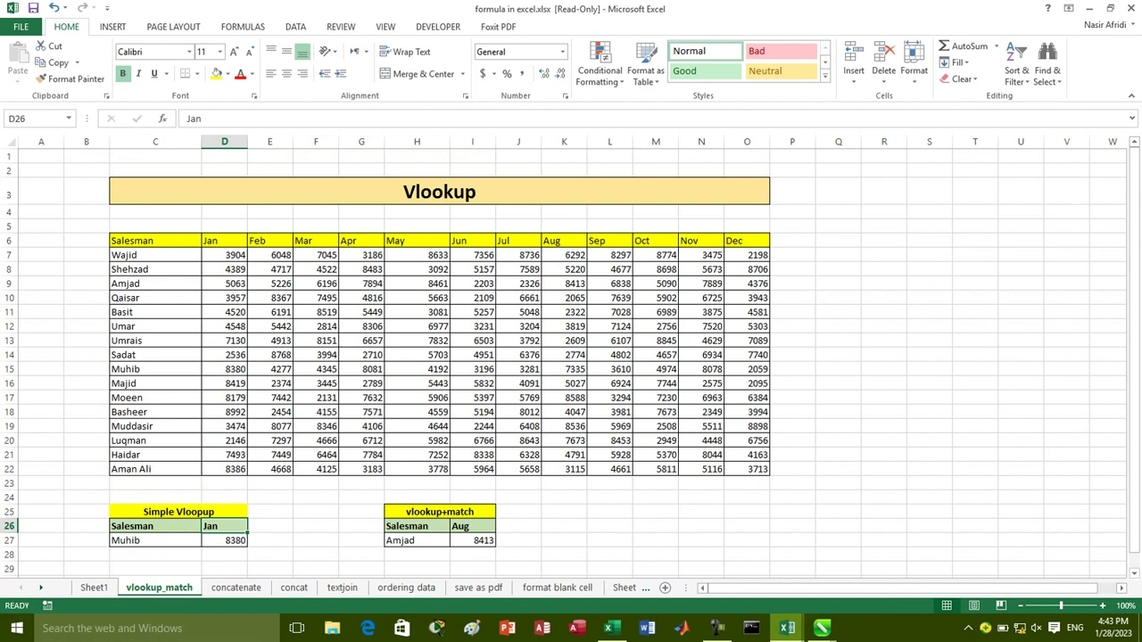
pyautogui.click(155, 368)
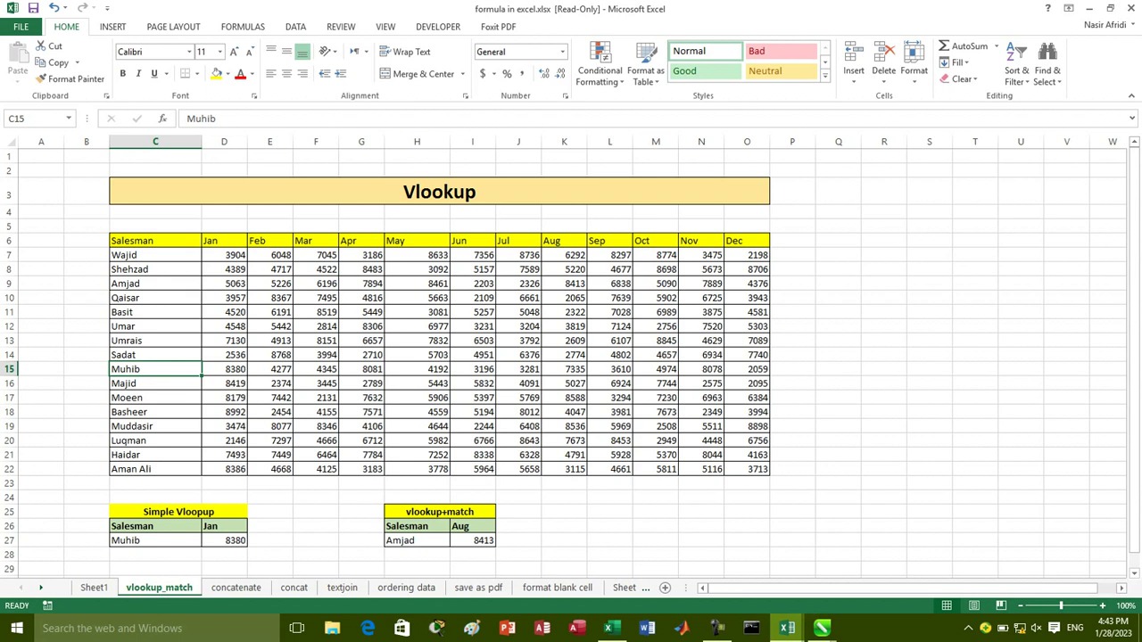
pyautogui.click(155, 540)
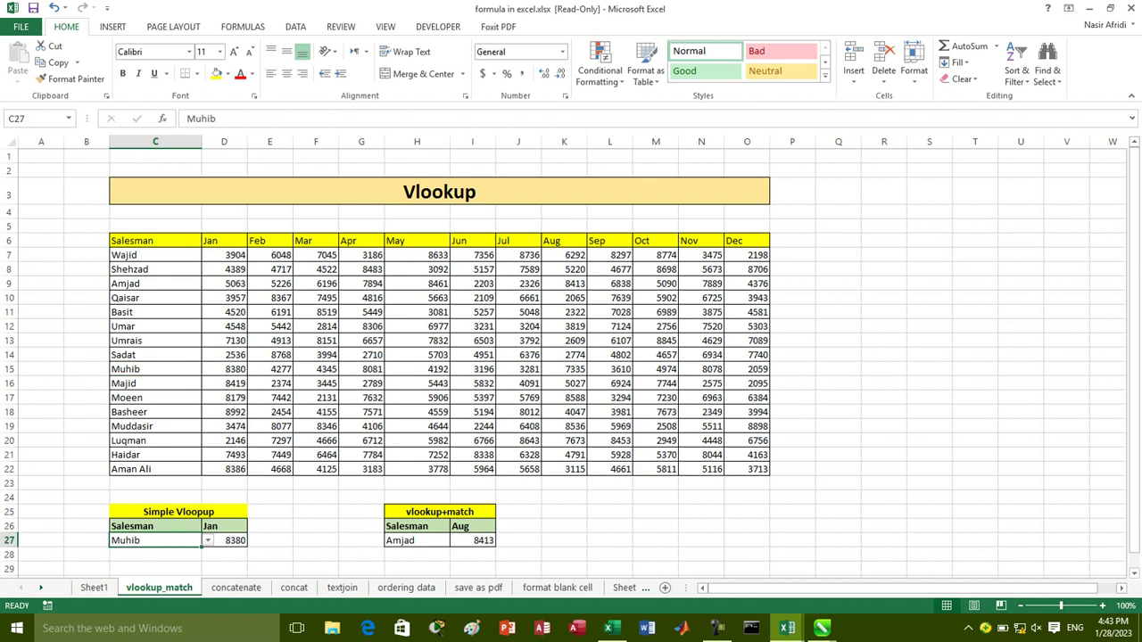
pyautogui.hotkey('alt', 'Down')
pyautogui.press('Down')
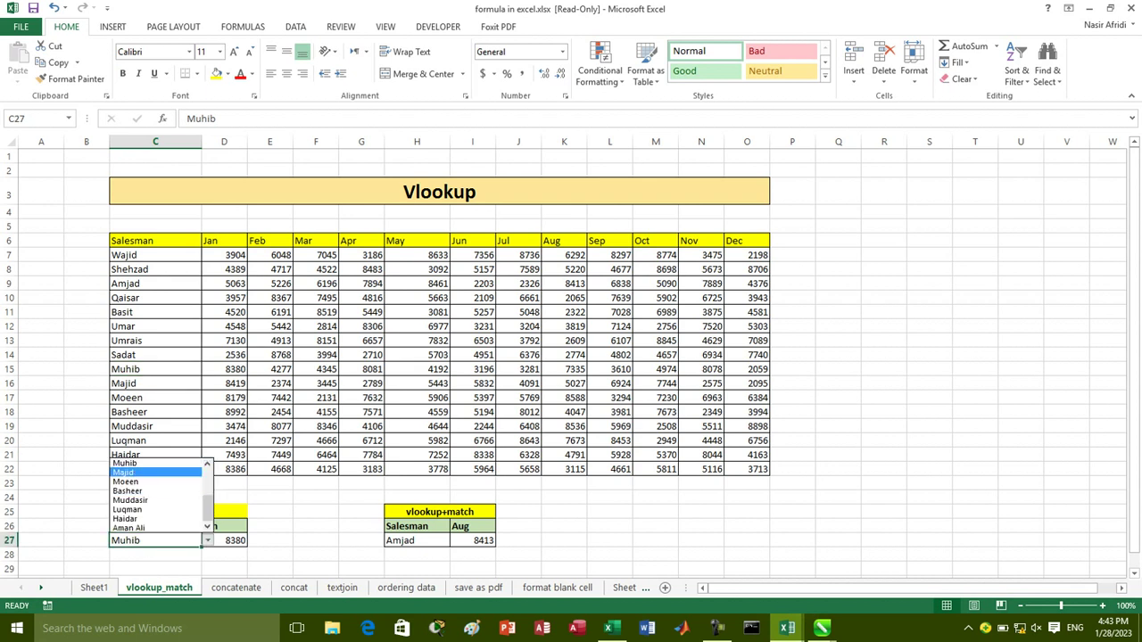
pyautogui.press('Return')
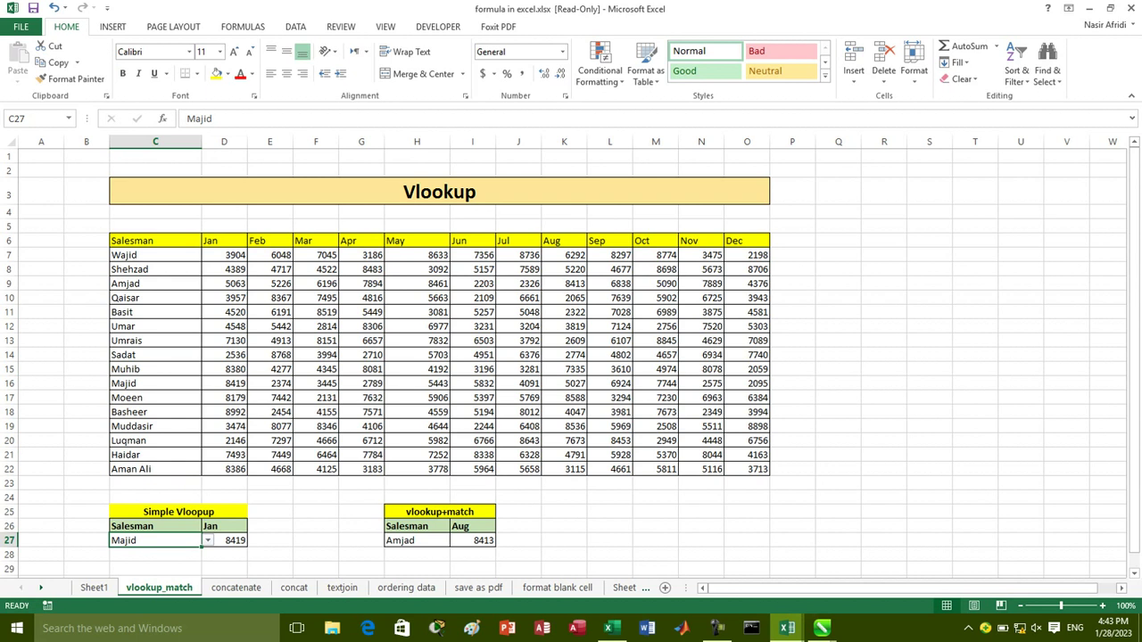
pyautogui.click(207, 540)
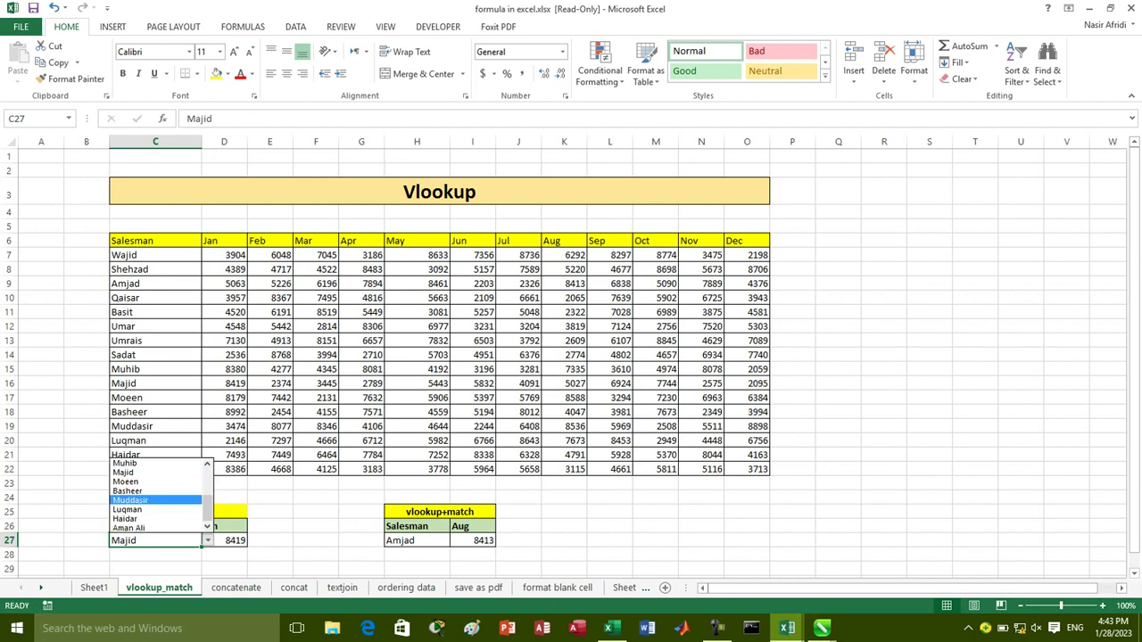
pyautogui.press('Return')
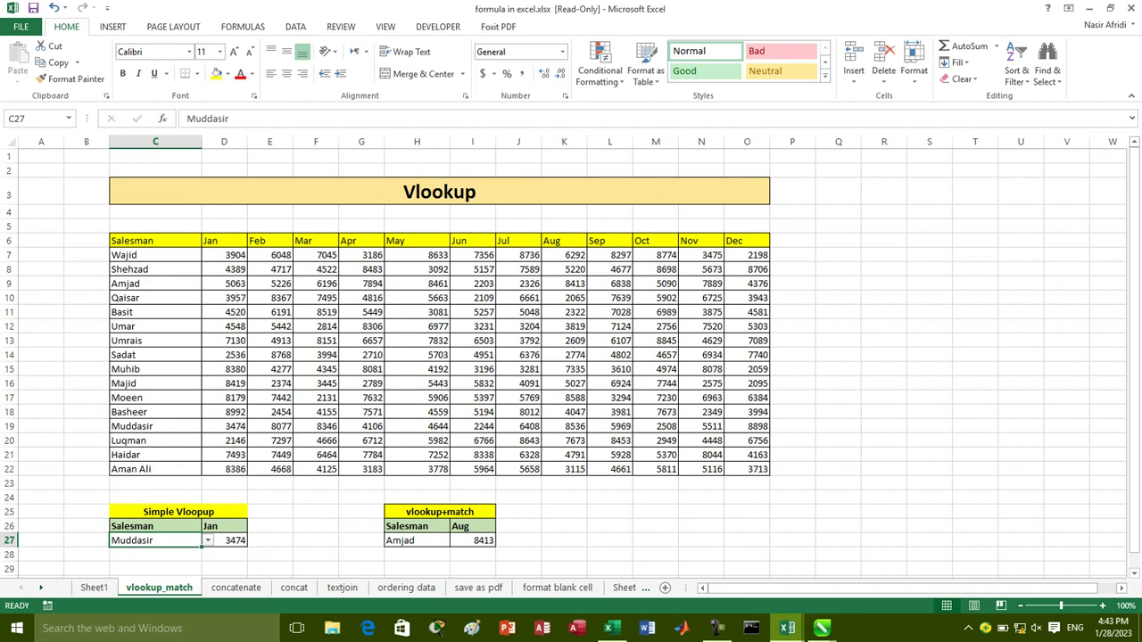
pyautogui.hotkey('alt', 'Down')
pyautogui.press('Down')
pyautogui.press('Down')
pyautogui.press('Down')
pyautogui.press('Return')
pyautogui.click(224, 541)
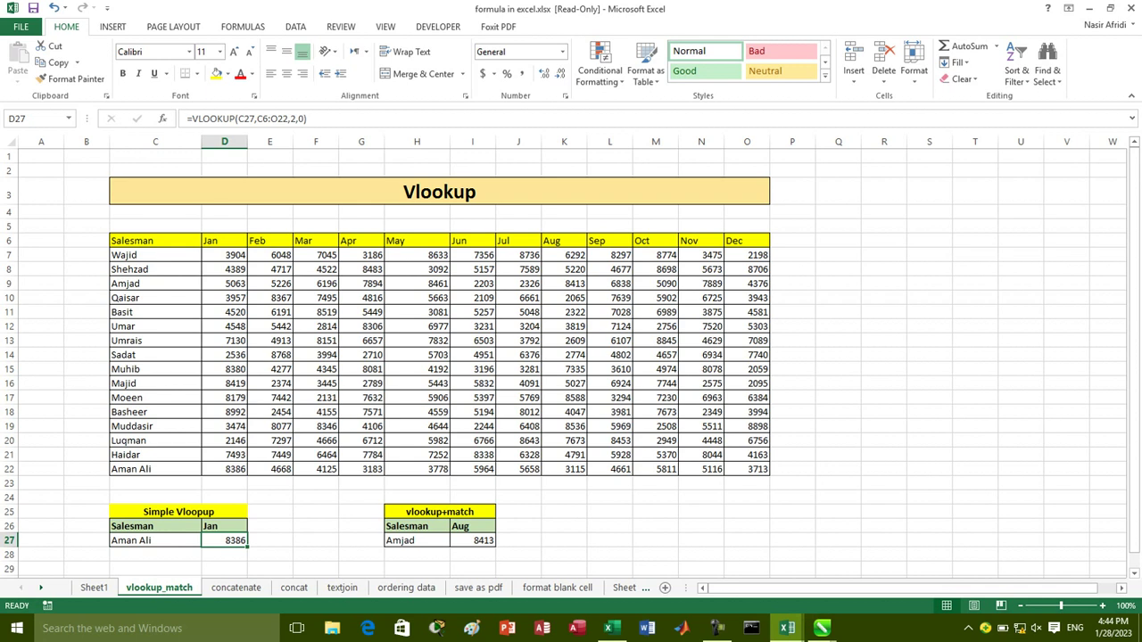
# Step: Number cells C5 through H5 with 1 to 6, above the Salesman through May headings
pyautogui.click(155, 240)
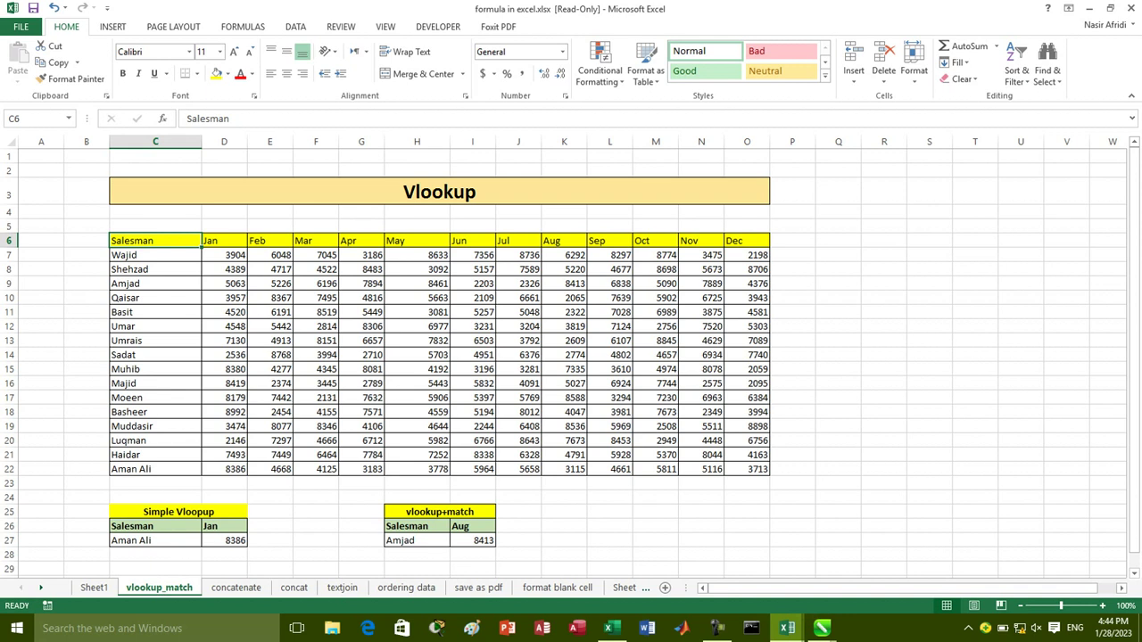
pyautogui.click(155, 226)
pyautogui.write('1')
pyautogui.press('Tab')
pyautogui.write('2')
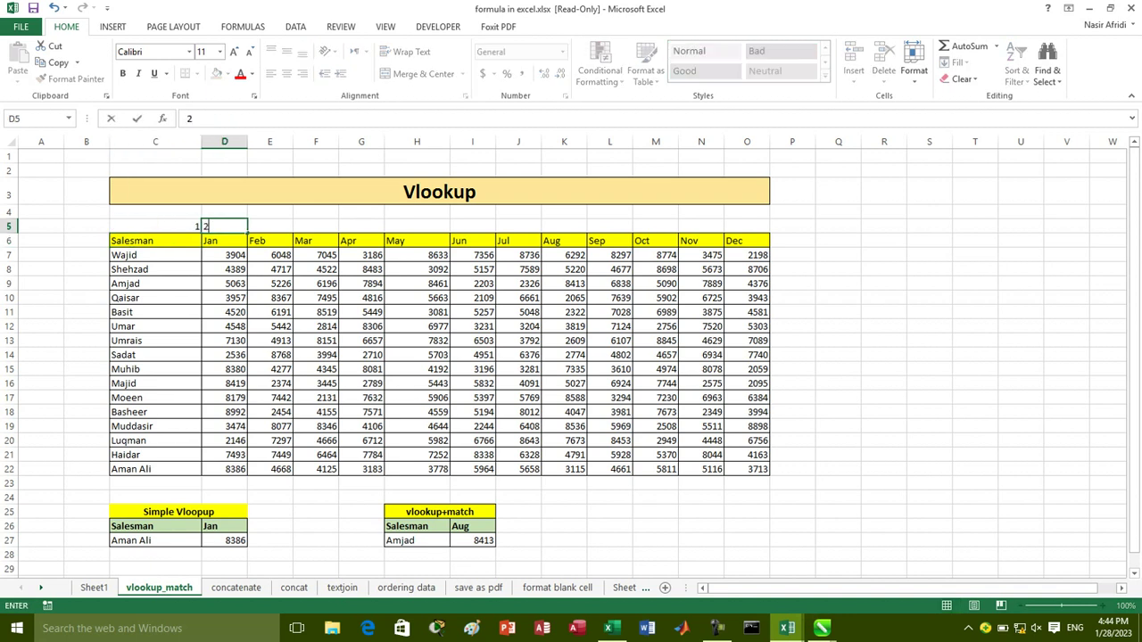
pyautogui.press('Tab')
pyautogui.write('3')
pyautogui.press('Tab')
pyautogui.write('4')
pyautogui.hotkey('ctrl', 'Return')
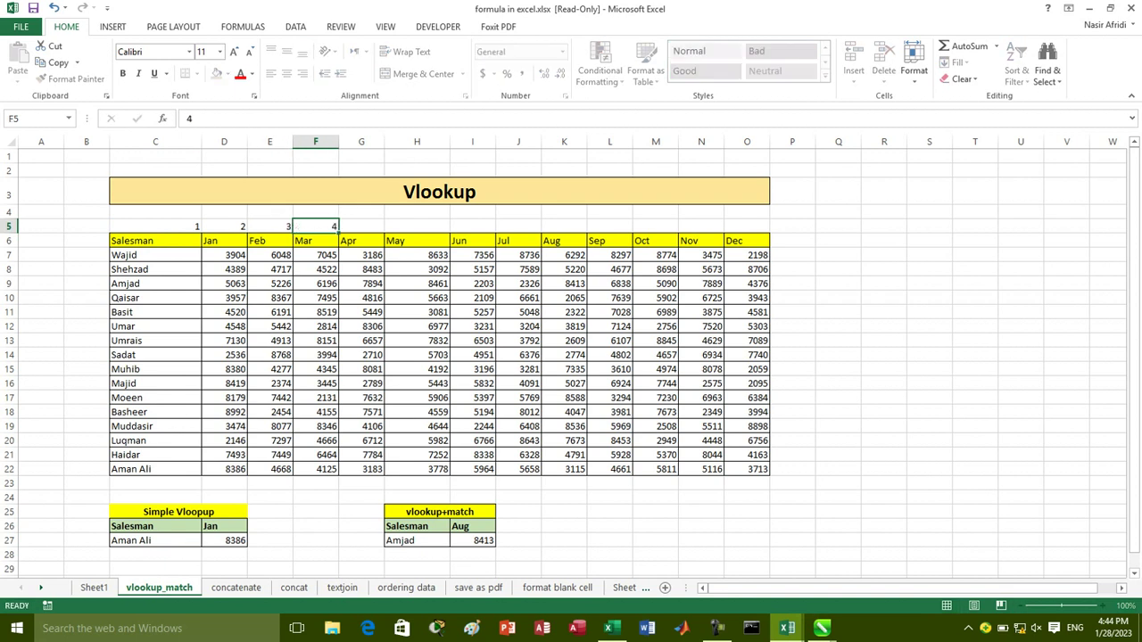
pyautogui.press('Tab')
pyautogui.write('5')
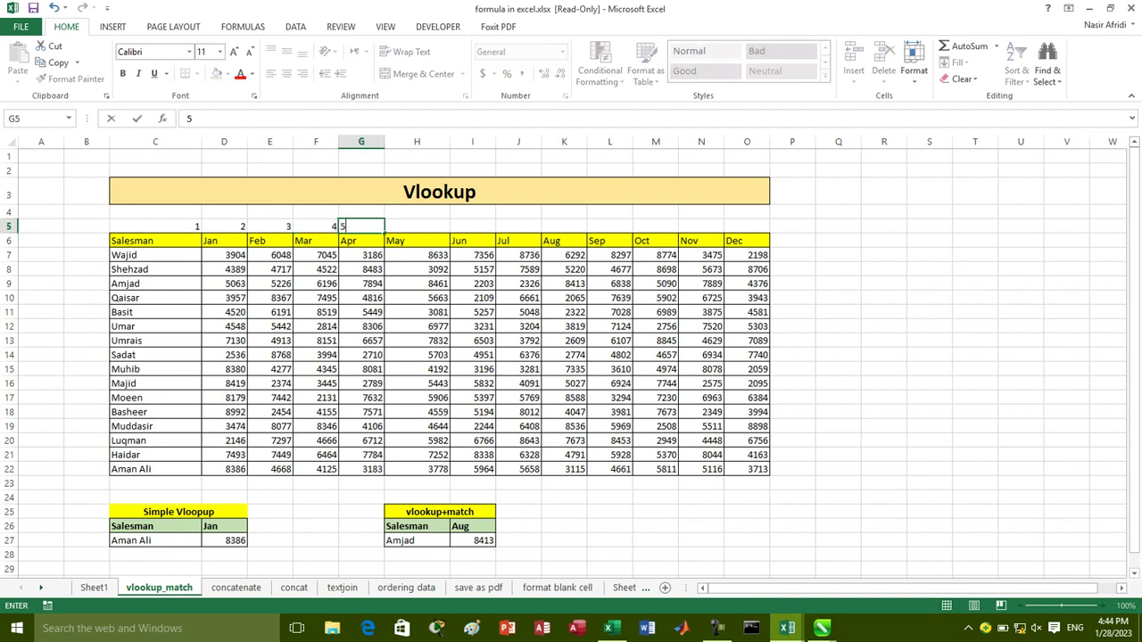
pyautogui.press('Tab')
pyautogui.write('6')
pyautogui.press('Tab')
# Step: Continue the numbering in I5 through O5 with 7 to 13, ending above Dec
pyautogui.write('7')
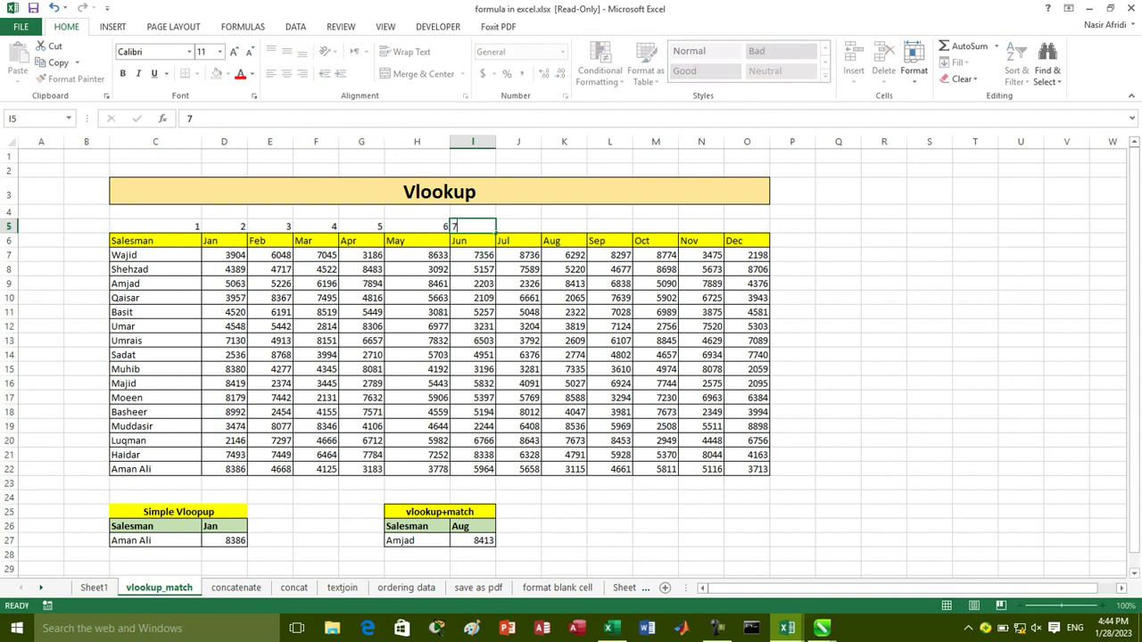
pyautogui.press('Tab')
pyautogui.write('8')
pyautogui.press('Tab')
pyautogui.write('9')
pyautogui.press('Tab')
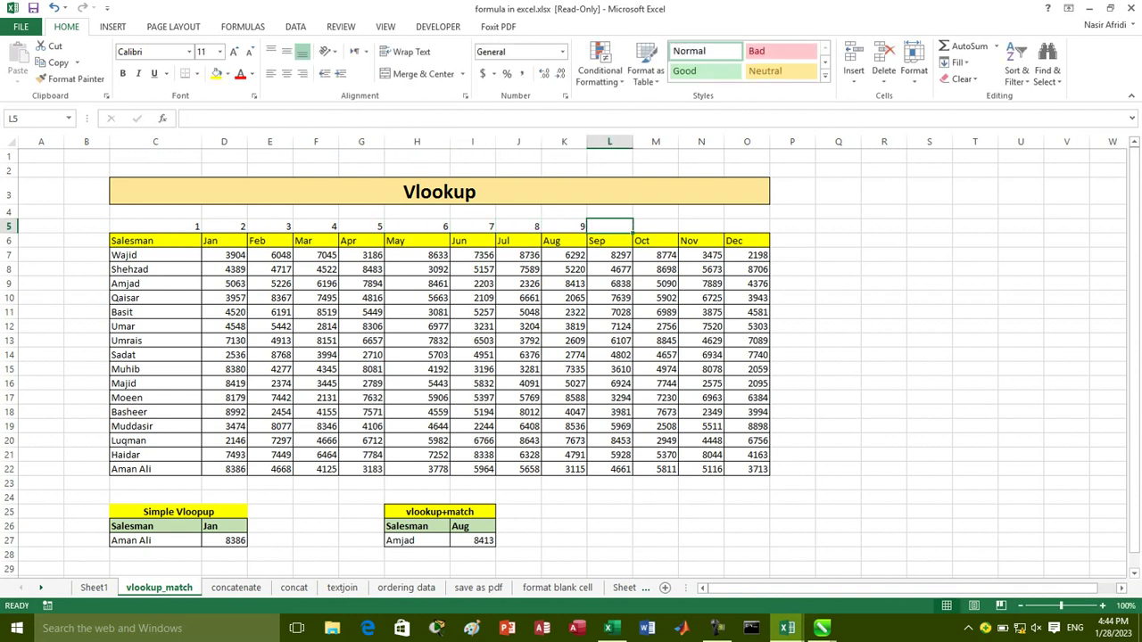
pyautogui.write('10')
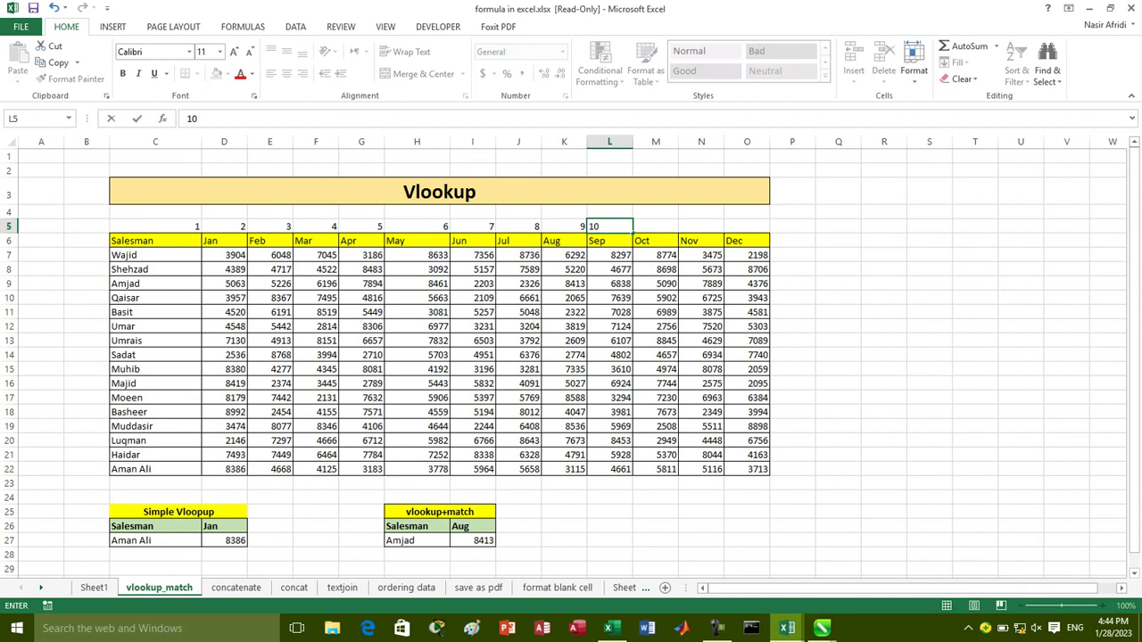
pyautogui.press('Tab')
pyautogui.write('11')
pyautogui.press('Tab')
pyautogui.write('12')
pyautogui.press('Tab')
pyautogui.write('1')
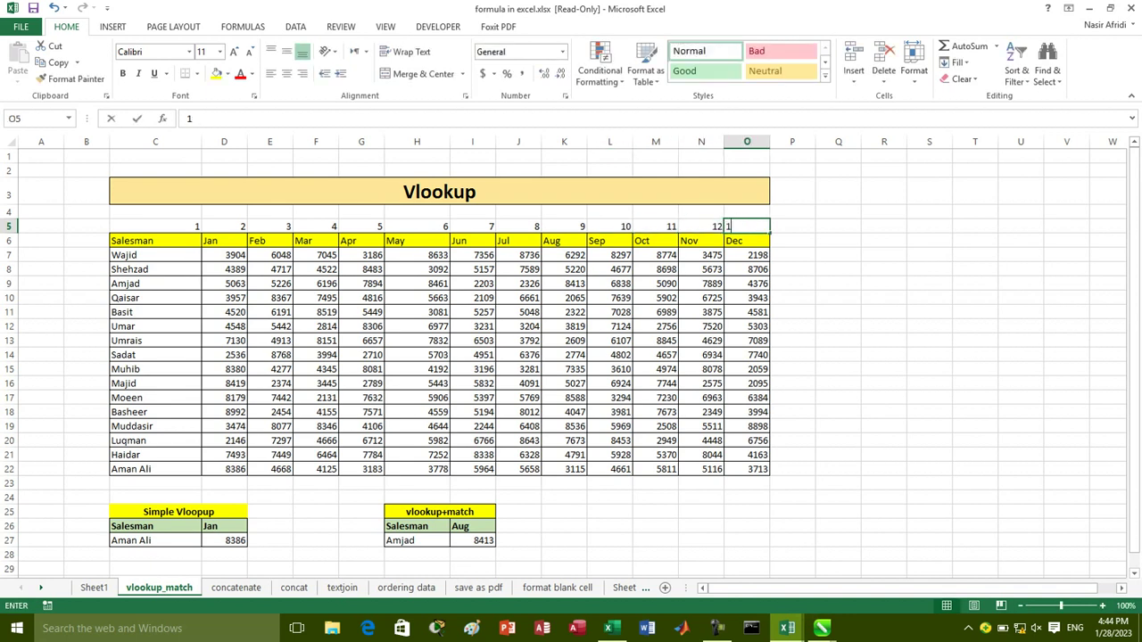
pyautogui.write('3')
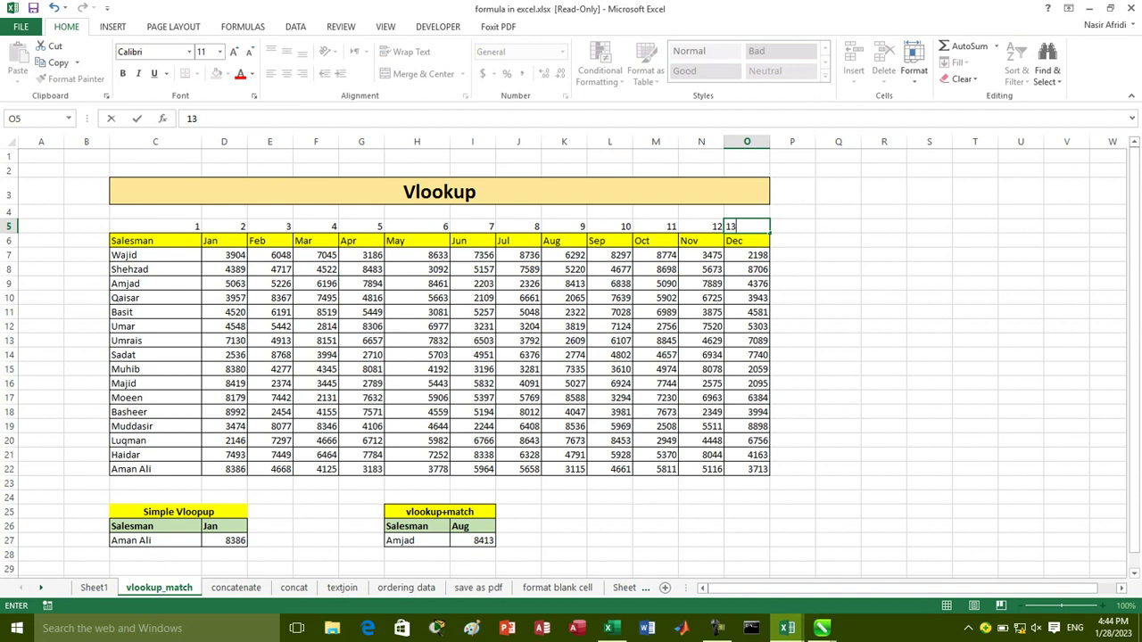
pyautogui.click(968, 628)
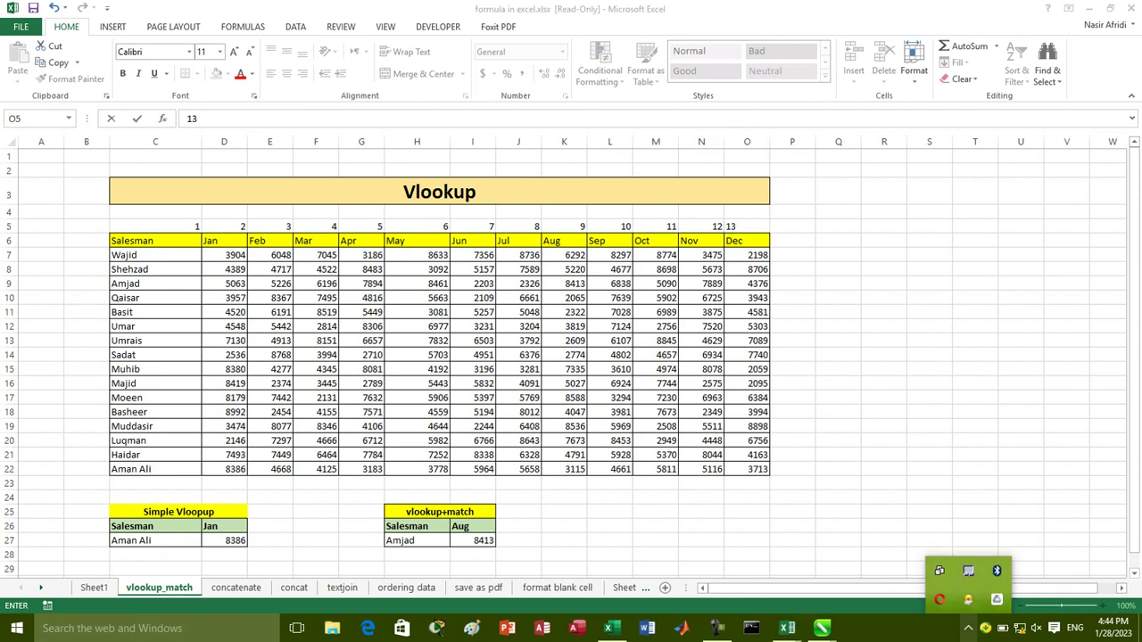
pyautogui.click(1140, 628)
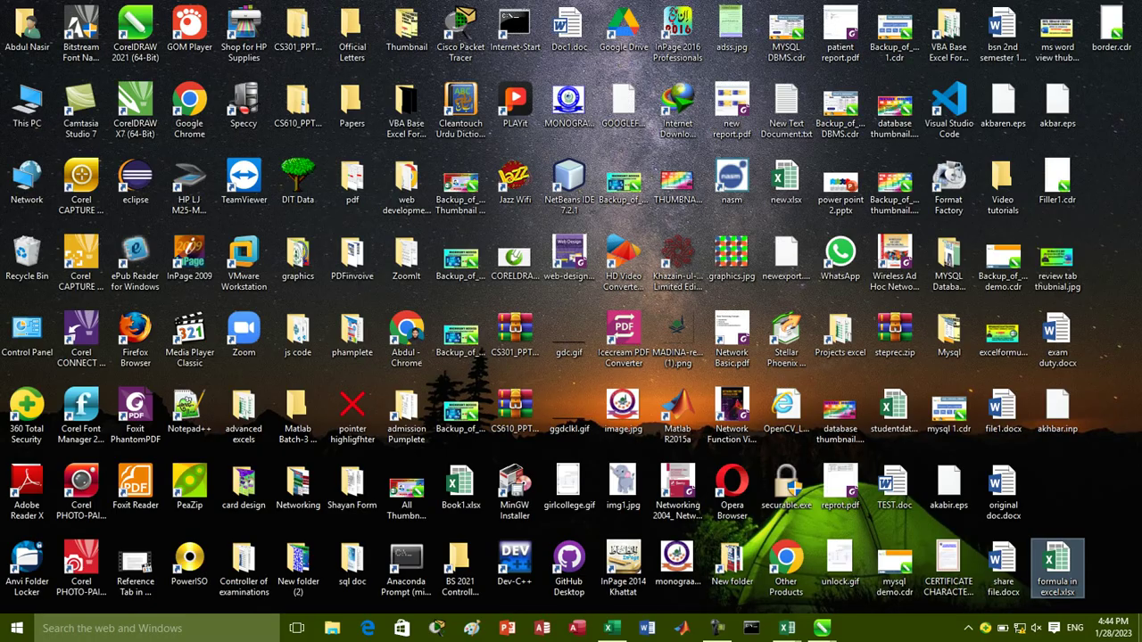
pyautogui.click(352, 414)
pyautogui.doubleClick(353, 415)
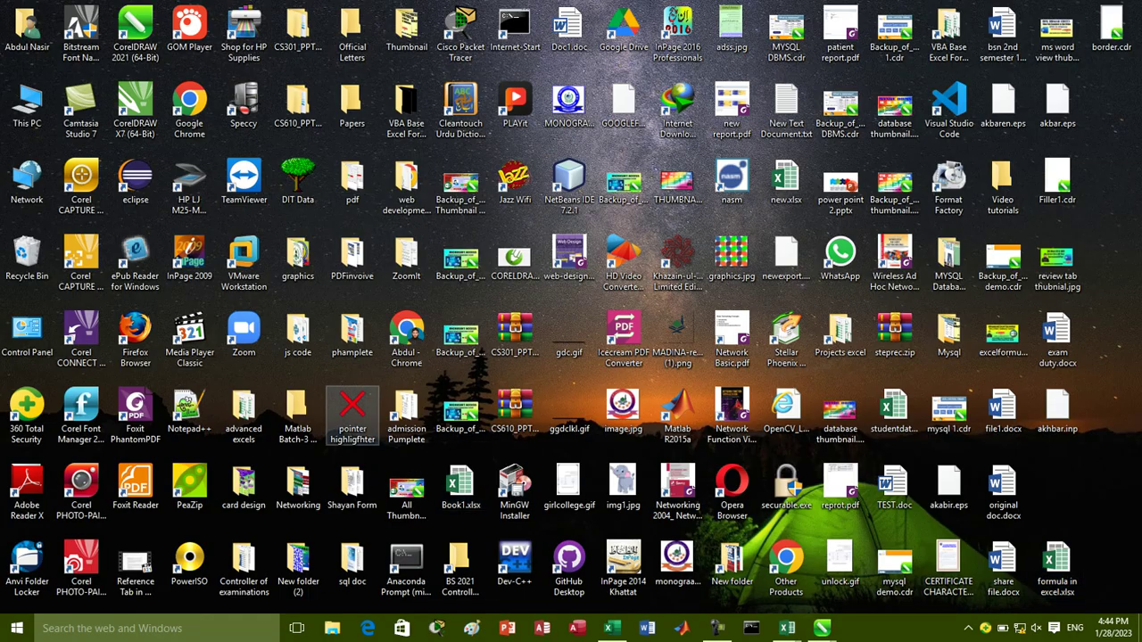
pyautogui.click(267, 171)
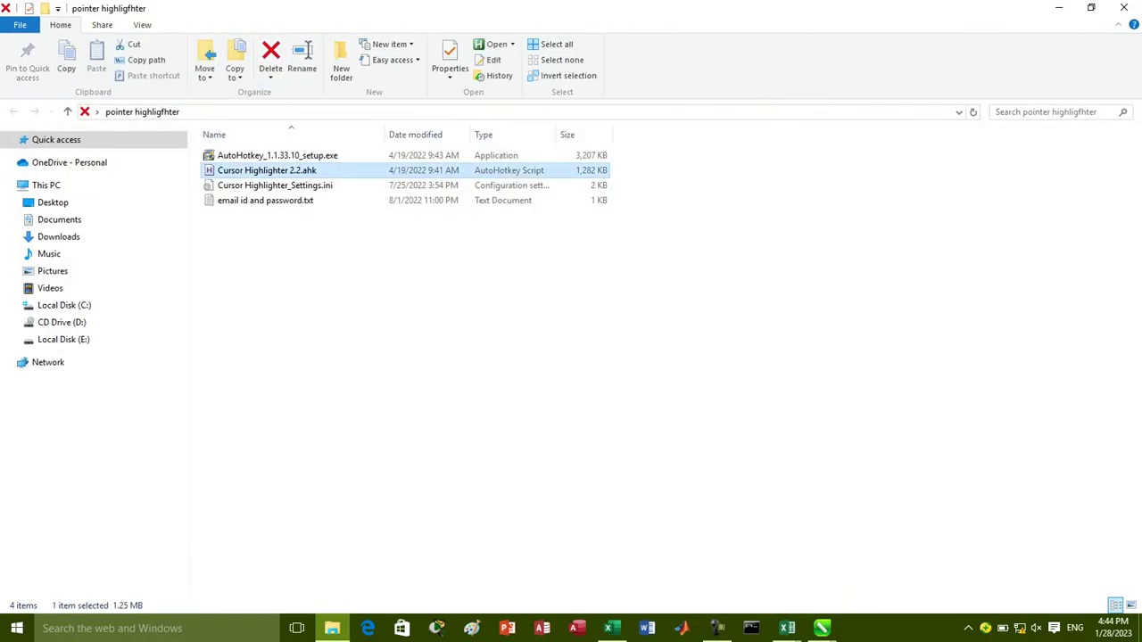
pyautogui.click(1059, 8)
pyautogui.moveTo(787, 628)
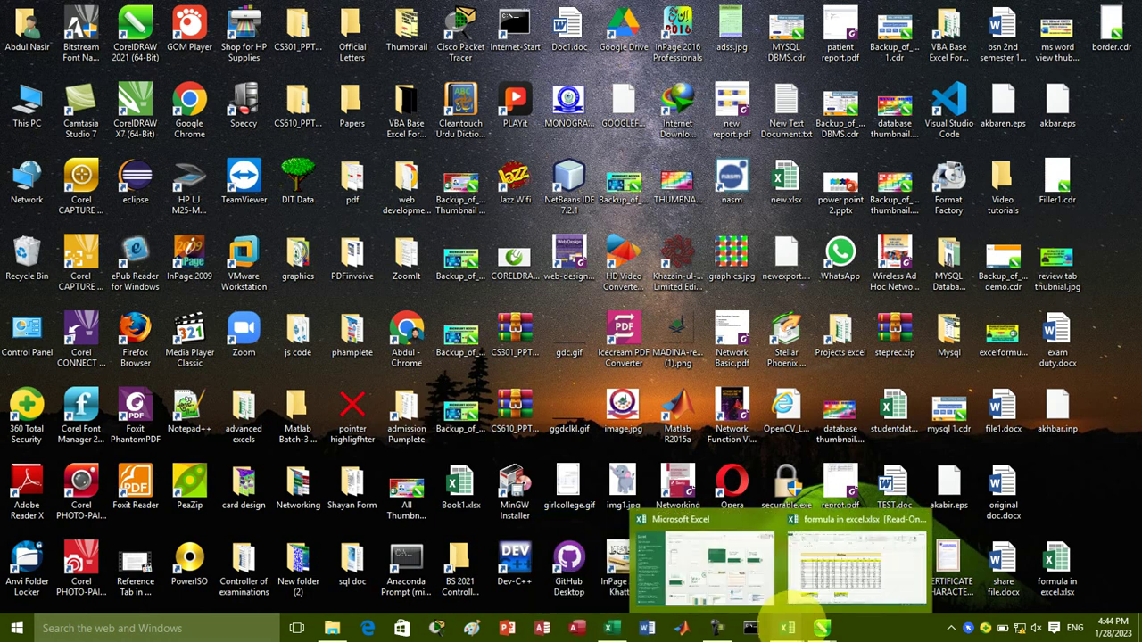
pyautogui.click(848, 571)
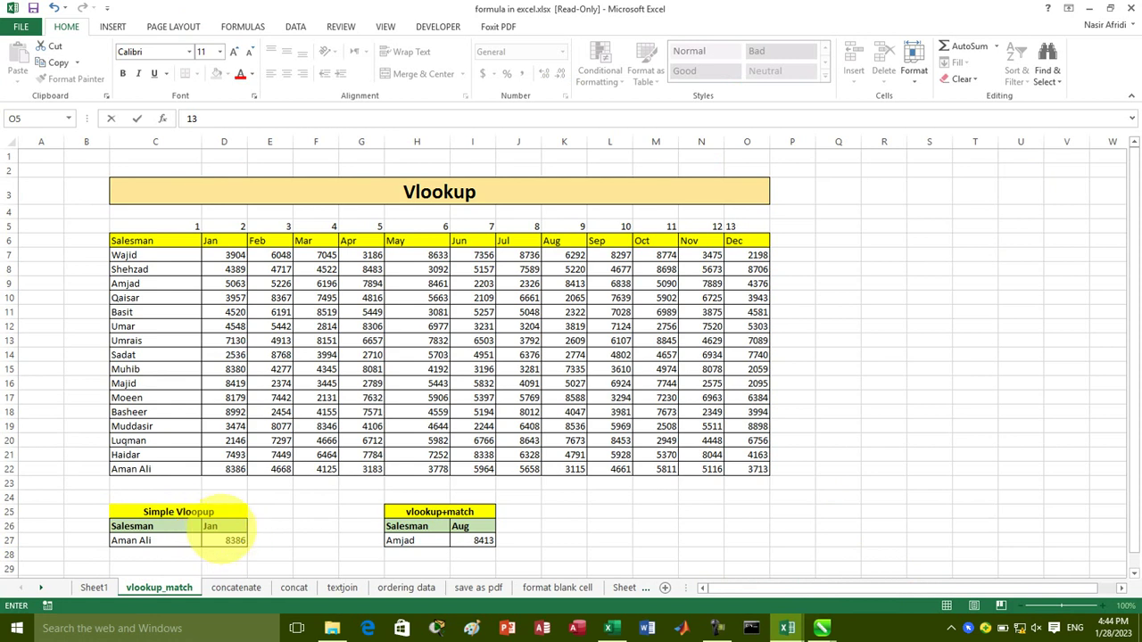
# Step: Change the Simple Vlookup heading in D26 from Jan to Dec
pyautogui.click(223, 529)
pyautogui.write('Dec')
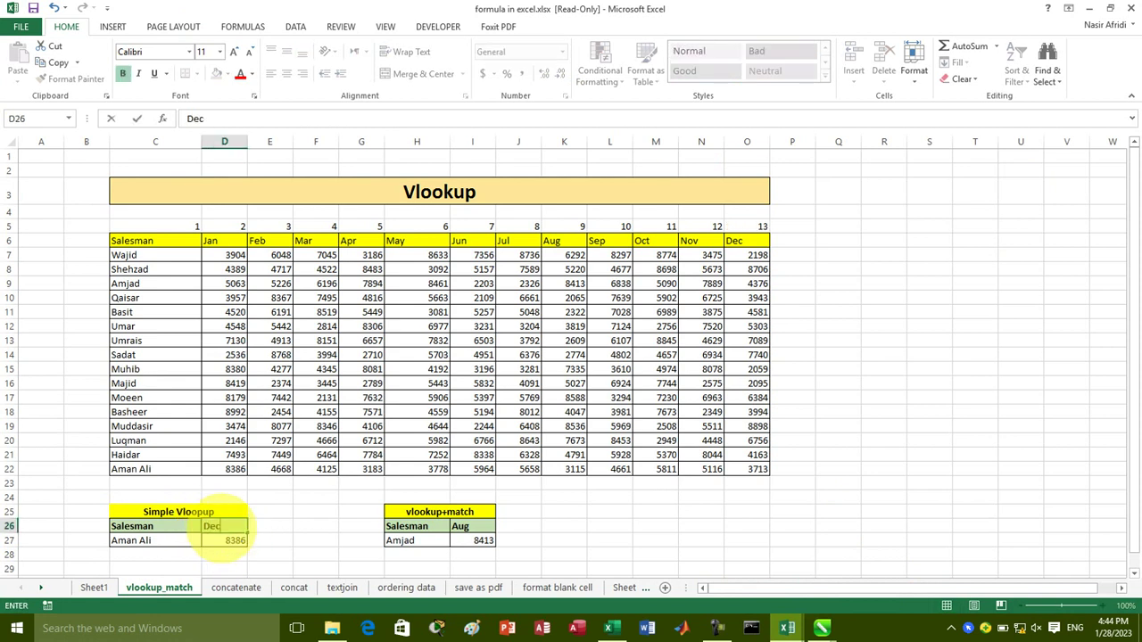
pyautogui.click(233, 541)
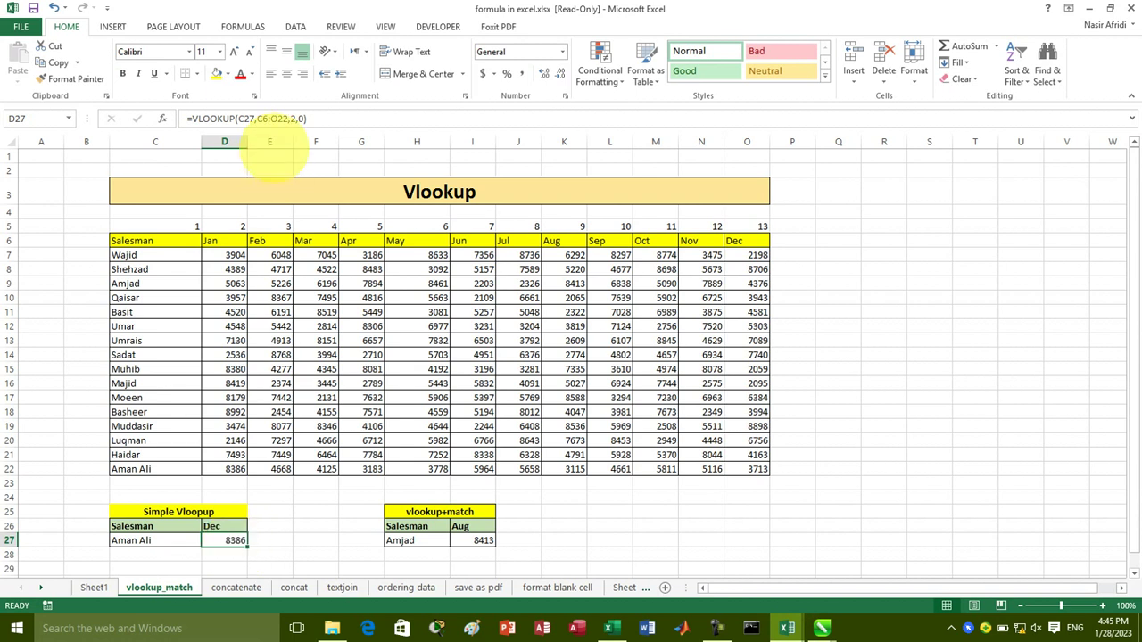
pyautogui.click(251, 119)
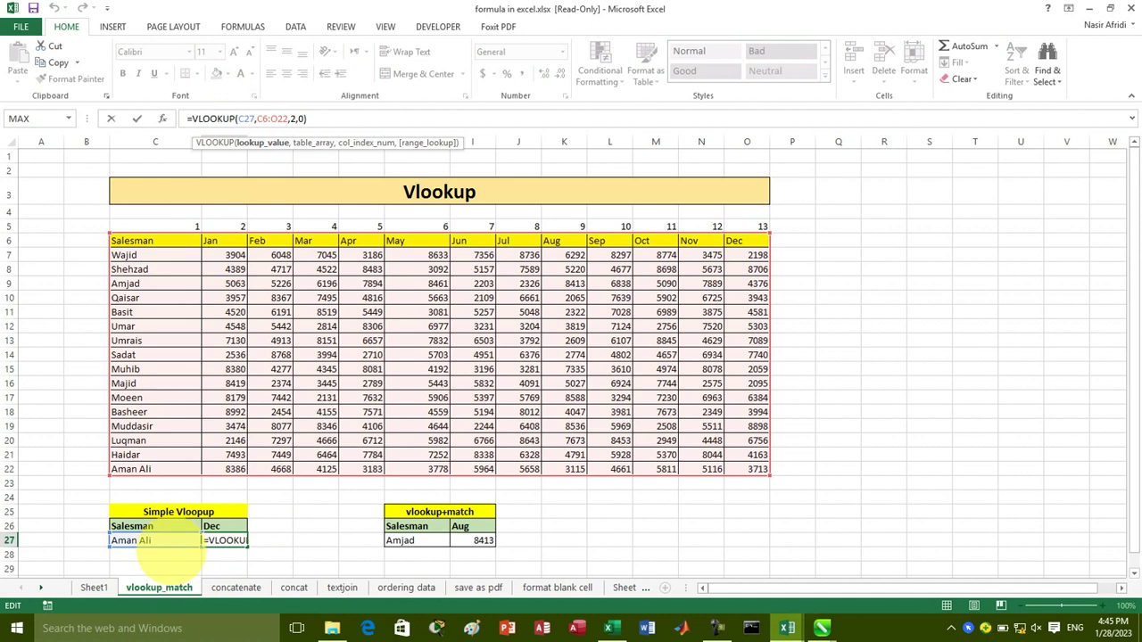
pyautogui.click(166, 549)
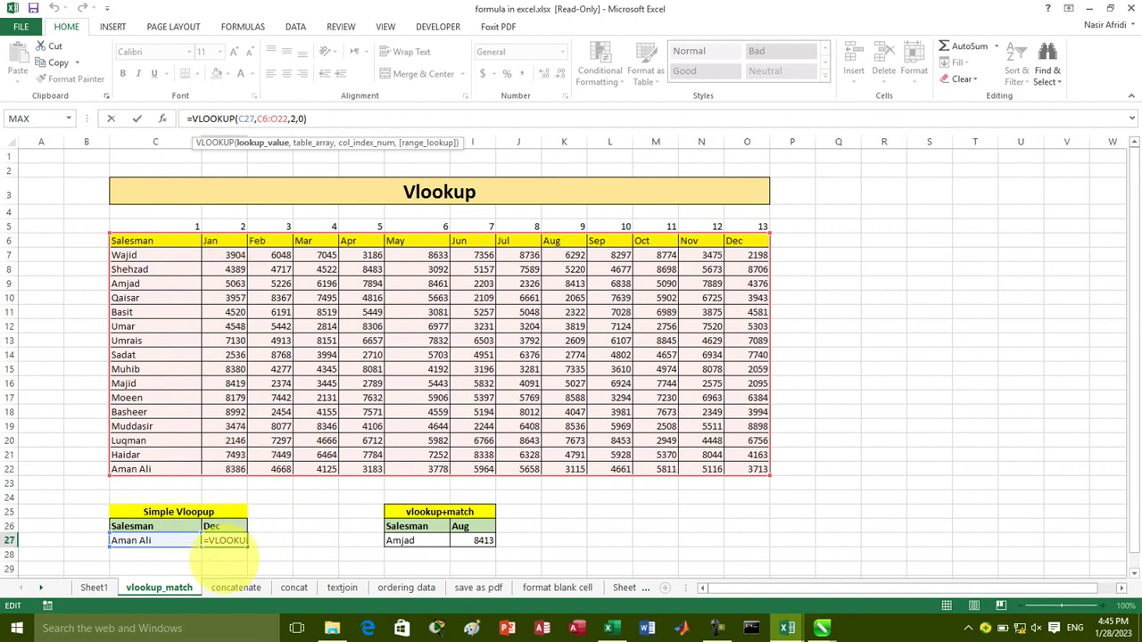
pyautogui.press('Return')
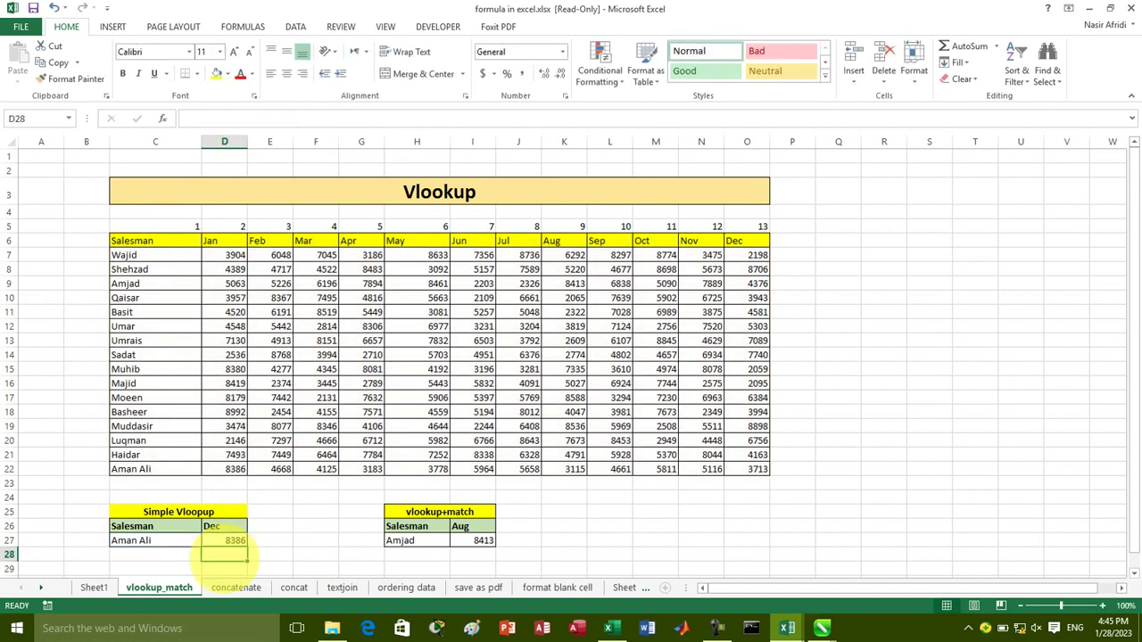
# Step: Enter =VLOOKUP(C28,C6:O22,13,0) in D28, which shows #N/A while C28 is empty
pyautogui.write('=vlo')
pyautogui.press('Tab')
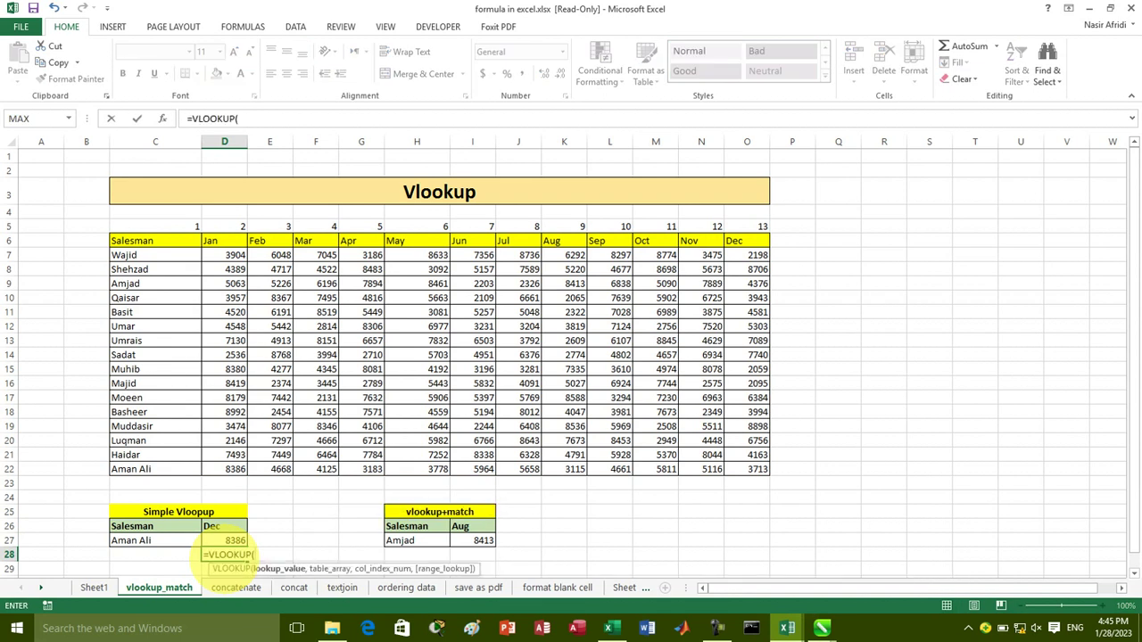
pyautogui.click(163, 555)
pyautogui.write(',')
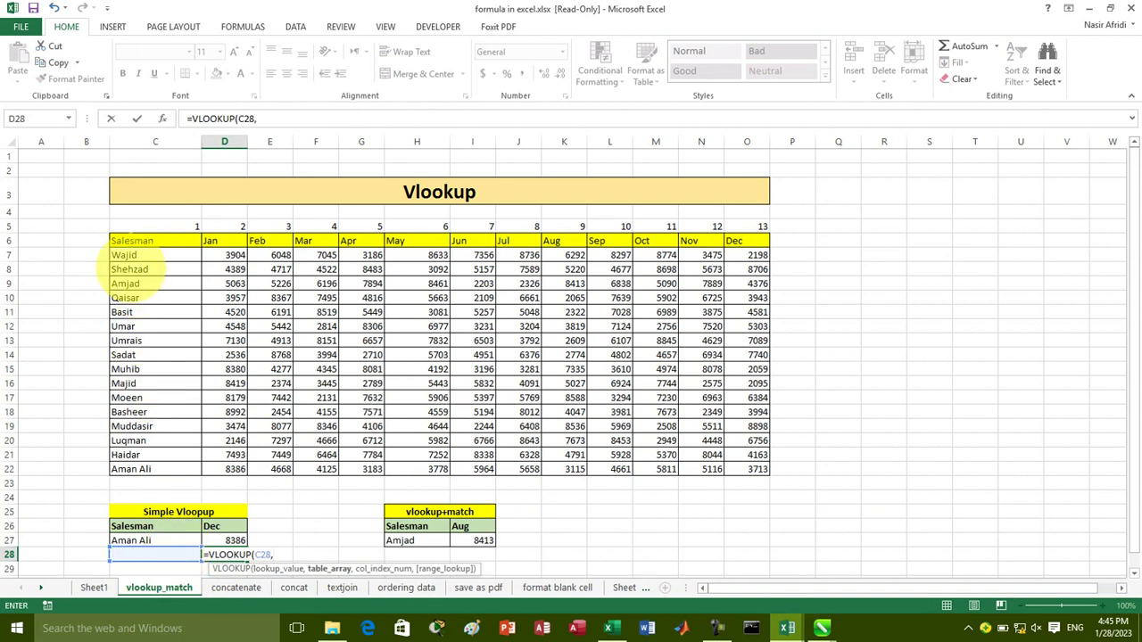
pyautogui.moveTo(131, 241)
pyautogui.mouseDown()
pyautogui.moveTo(754, 469)
pyautogui.moveTo(758, 454)
pyautogui.mouseUp()
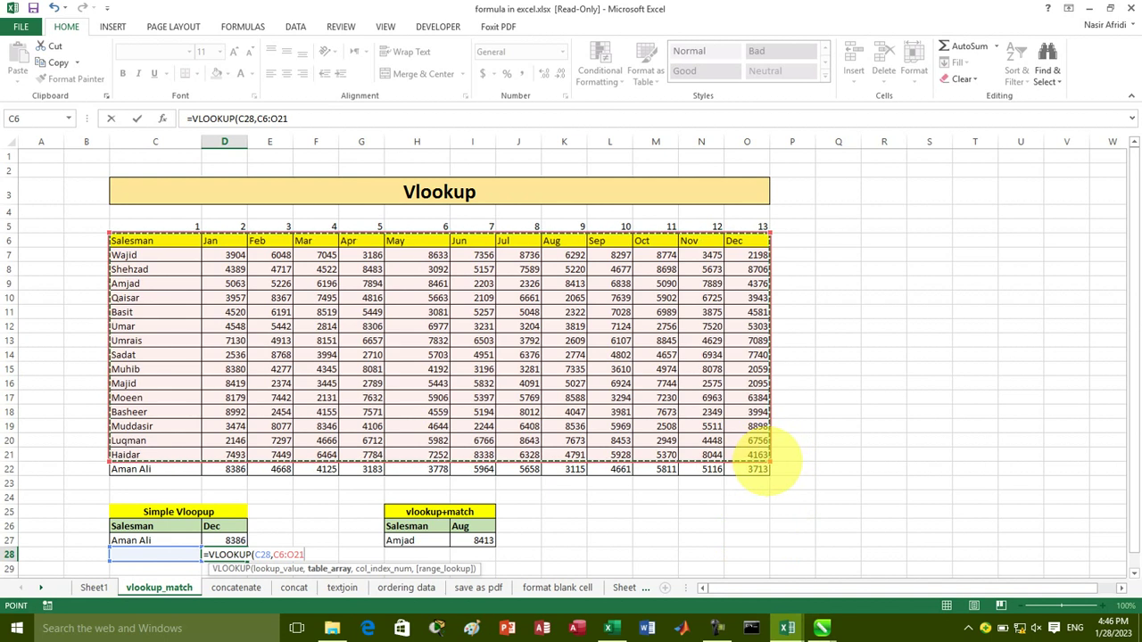
pyautogui.moveTo(768, 458); pyautogui.dragTo(767, 469)
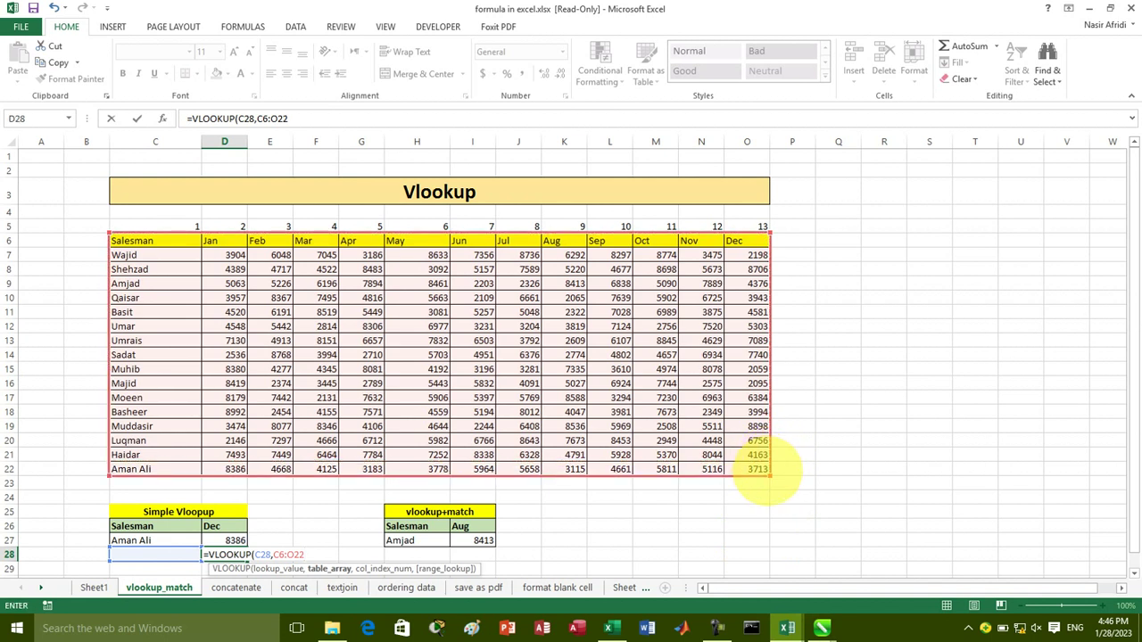
pyautogui.write(',')
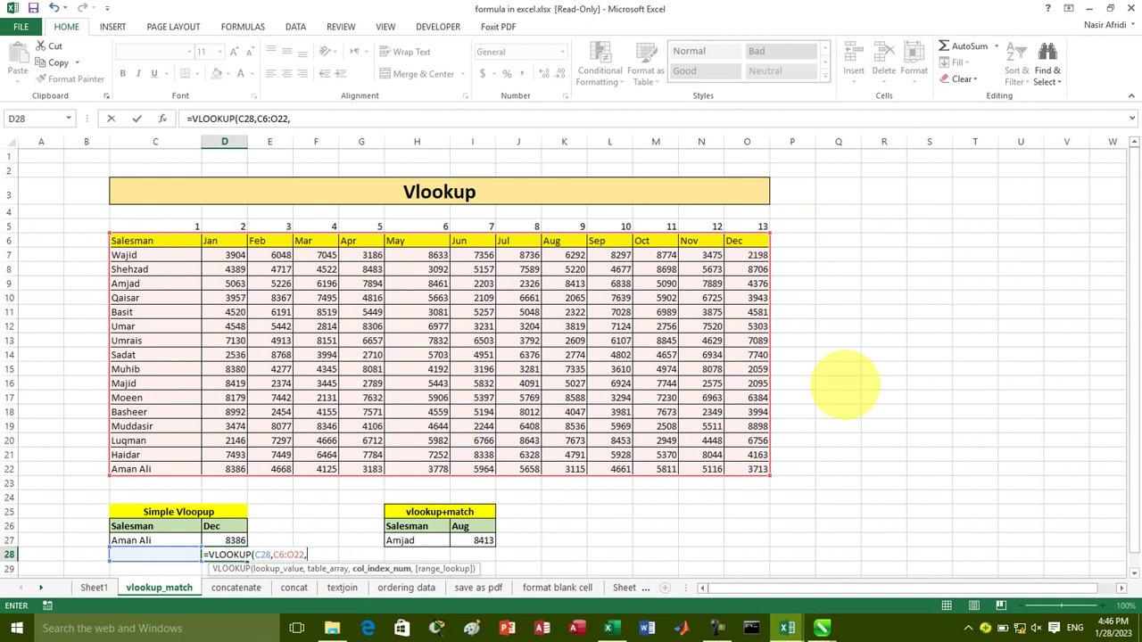
pyautogui.write('13')
pyautogui.write(',')
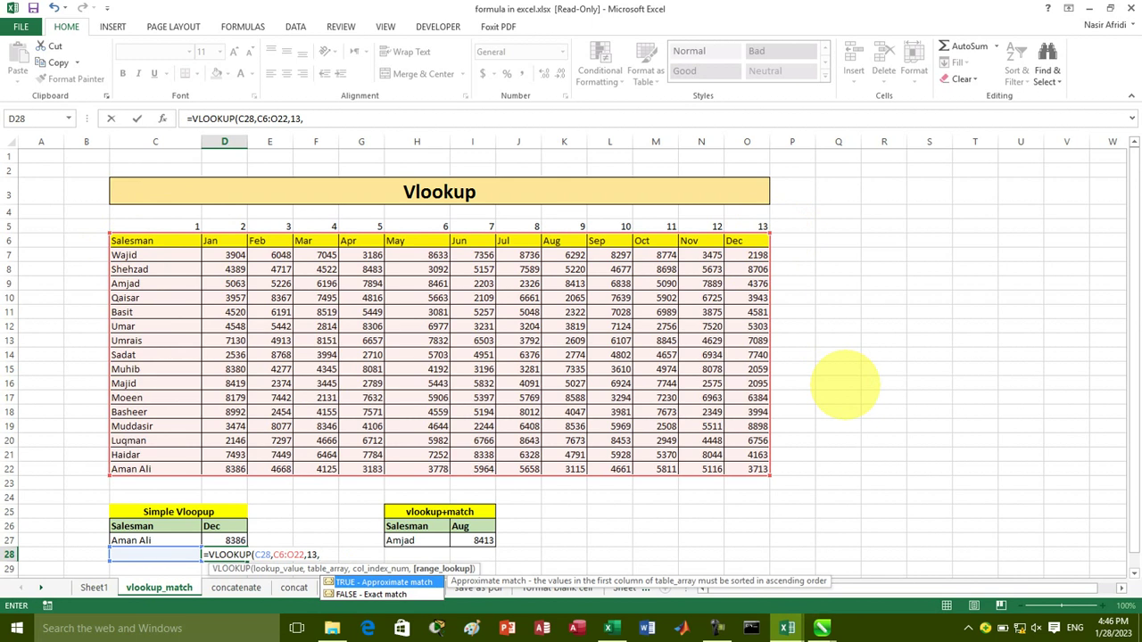
pyautogui.write('0')
pyautogui.write(')')
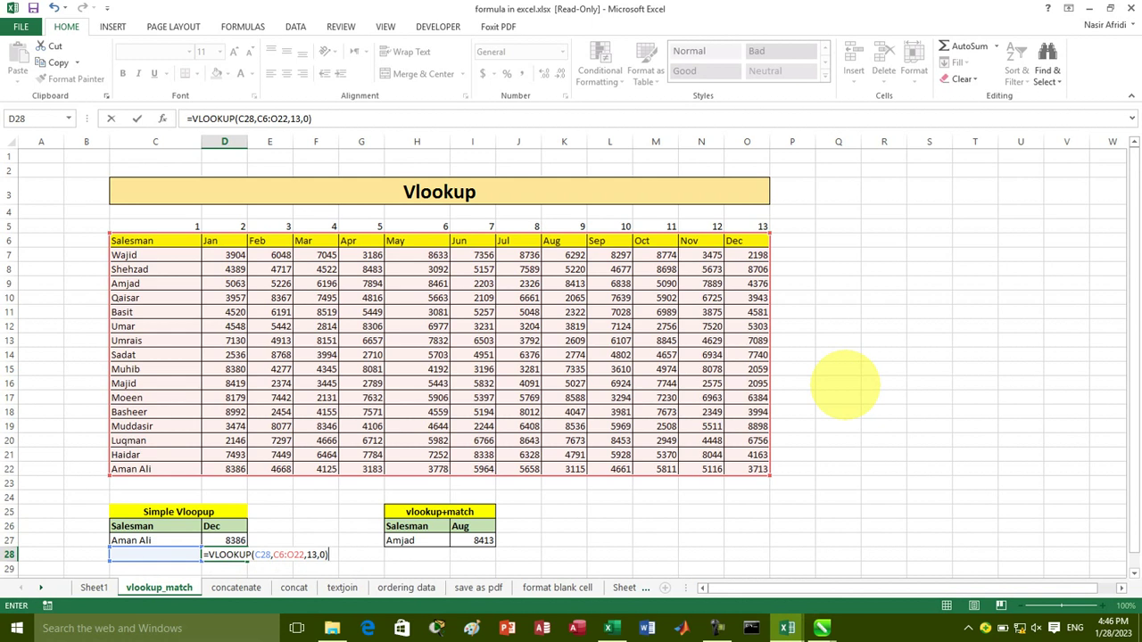
pyautogui.press('Return')
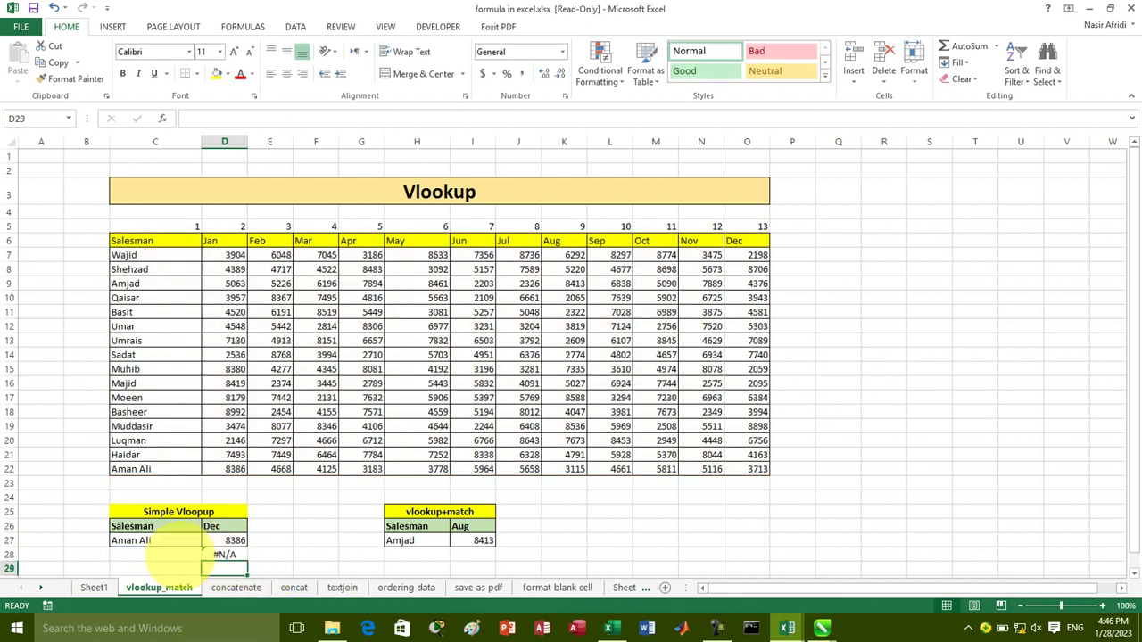
# Step: Enter Basit as the lookup salesman in C28, replacing an initial Wajid
pyautogui.click(165, 555)
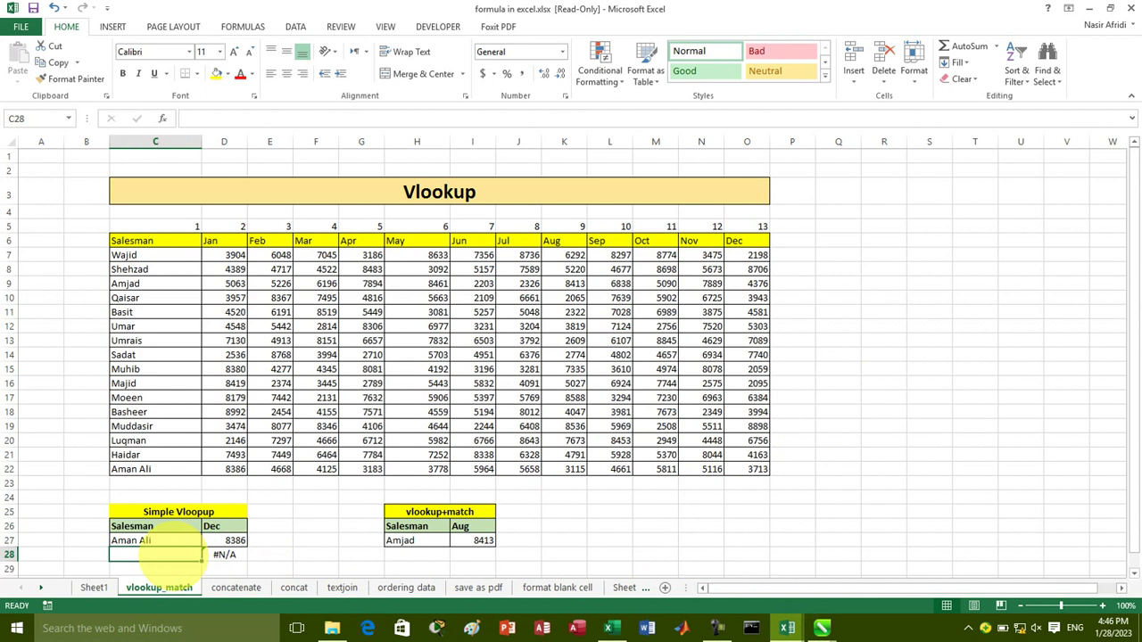
pyautogui.write('Wajid')
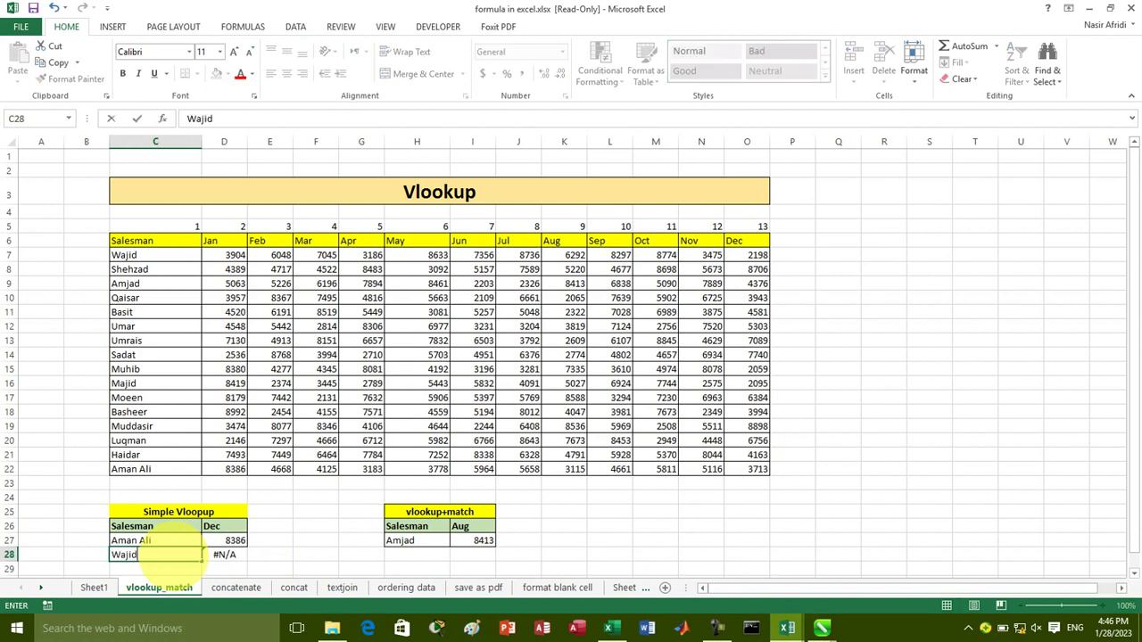
pyautogui.press('Tab')
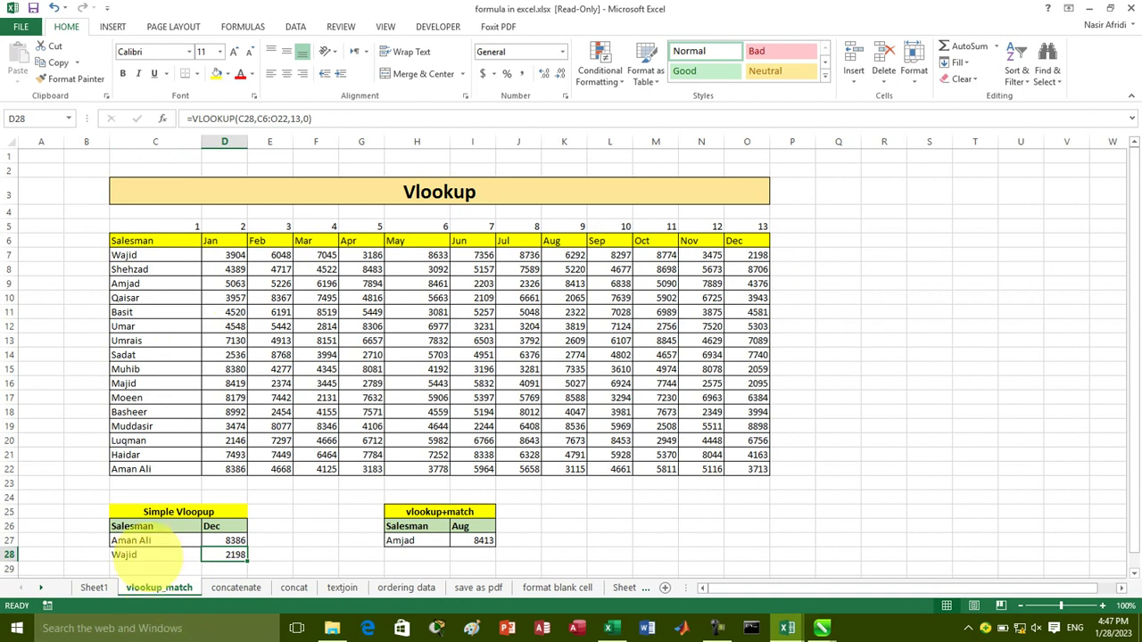
pyautogui.click(163, 555)
pyautogui.write('Basit')
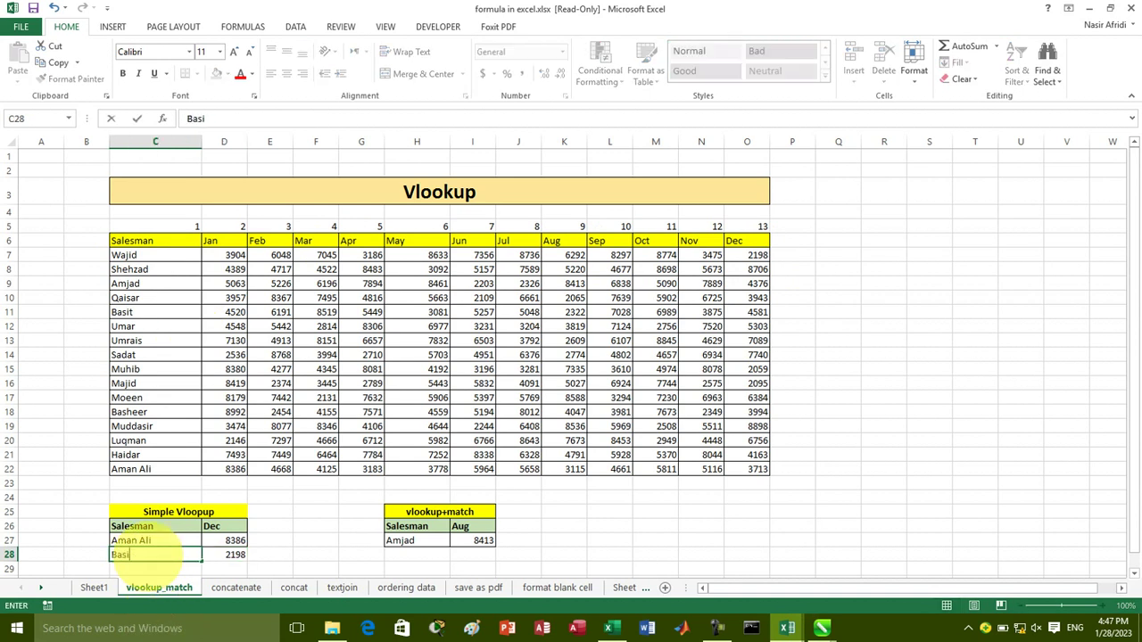
pyautogui.press('Tab')
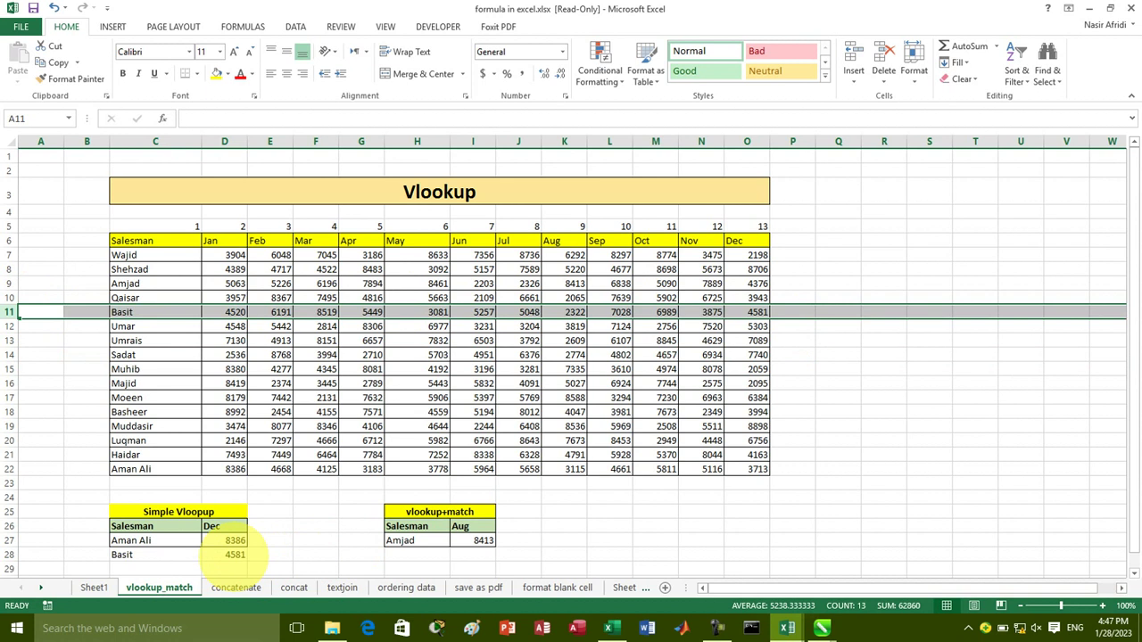
# Step: Change D28's column index from 13 to 12 so it returns Basit's Nov figure, 3875
pyautogui.click(228, 554)
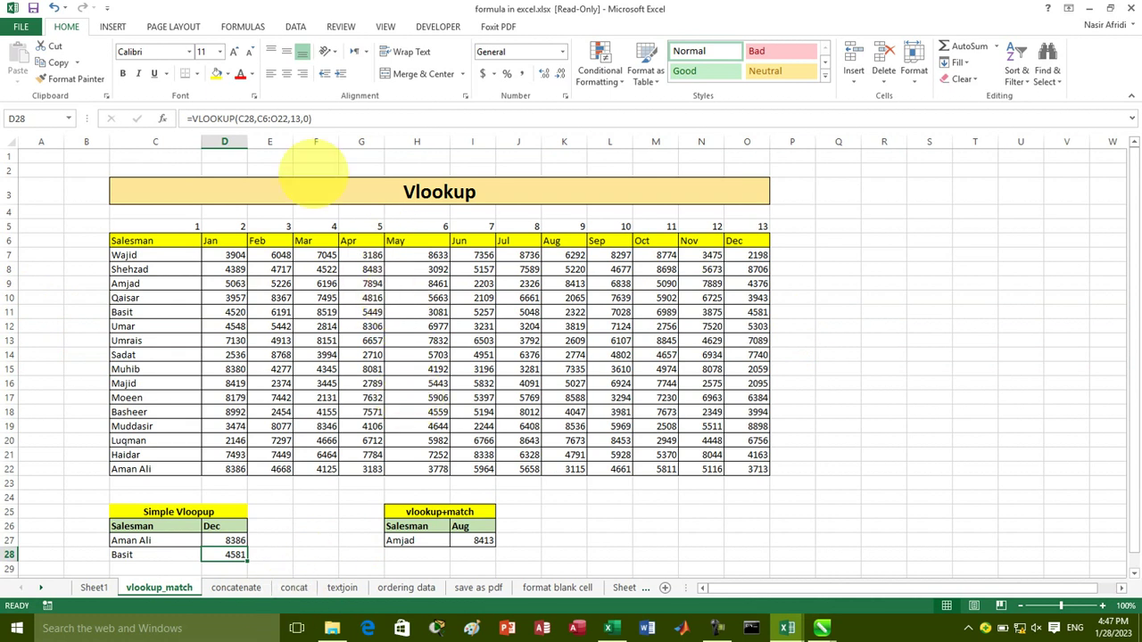
pyautogui.click(303, 119)
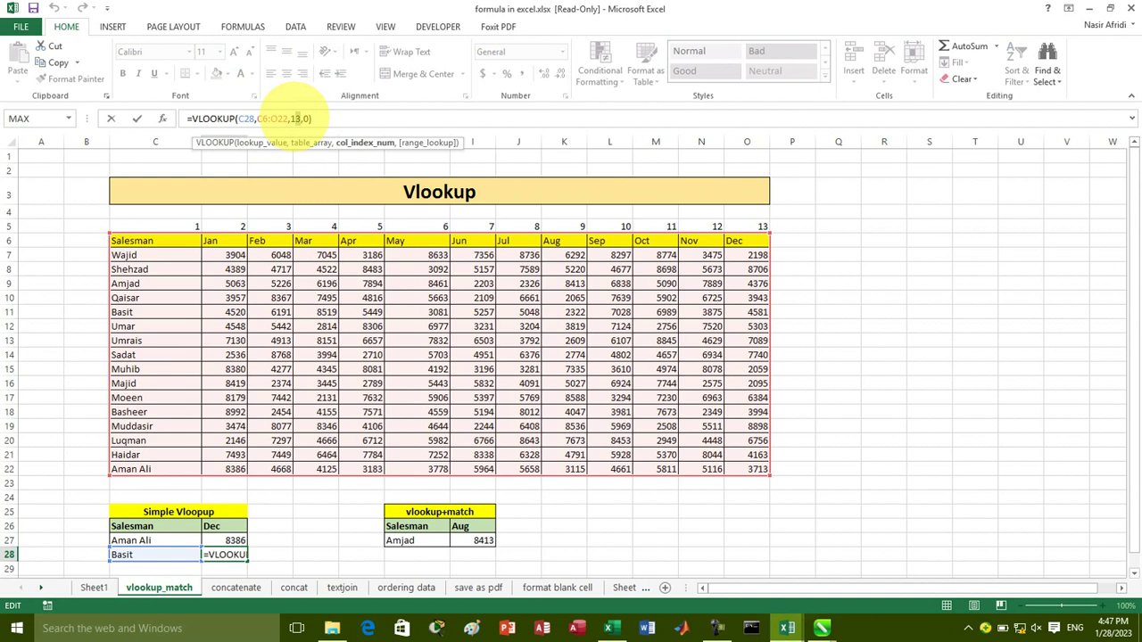
pyautogui.press('BackSpace')
pyautogui.write('2')
pyautogui.press('Return')
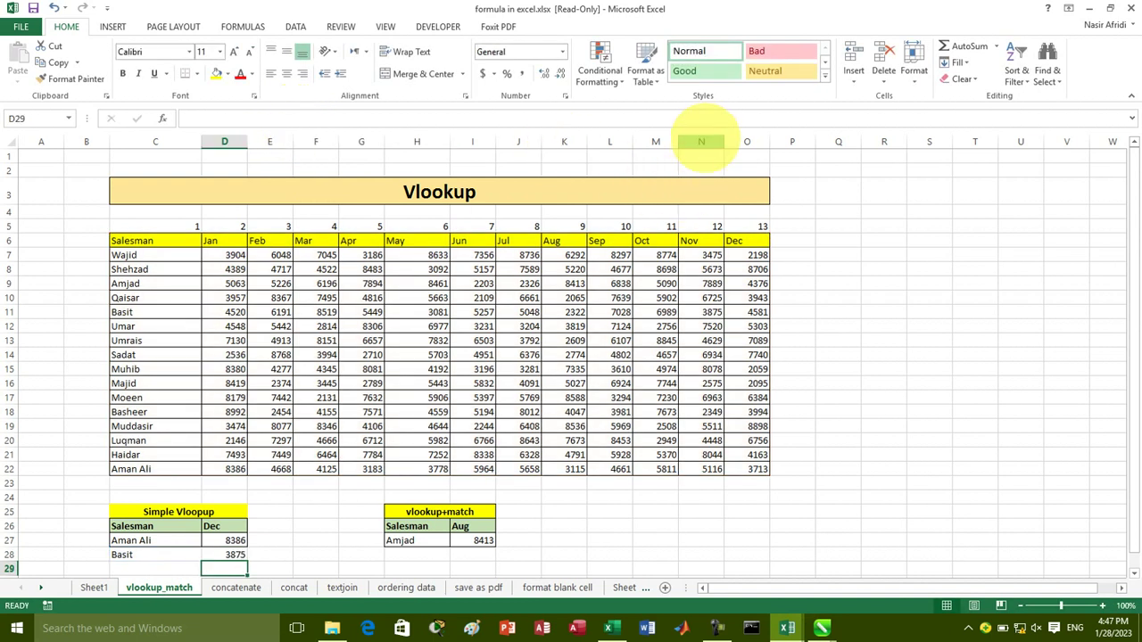
pyautogui.click(701, 141)
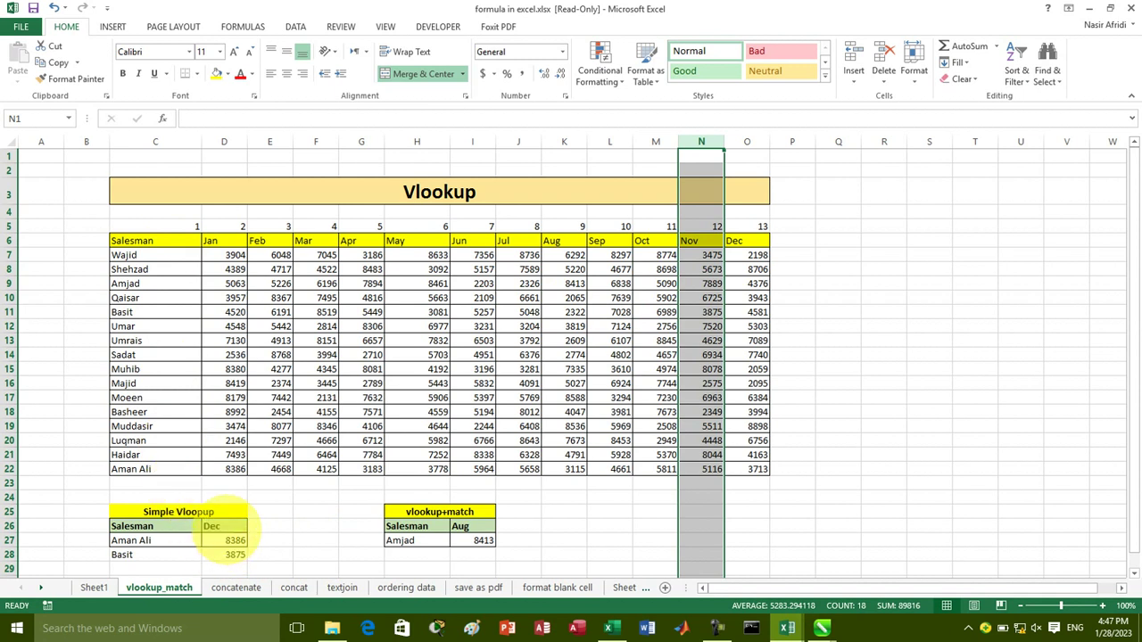
# Step: Type the label Salesman into cell L25 and select L26 beneath it
pyautogui.click(225, 528)
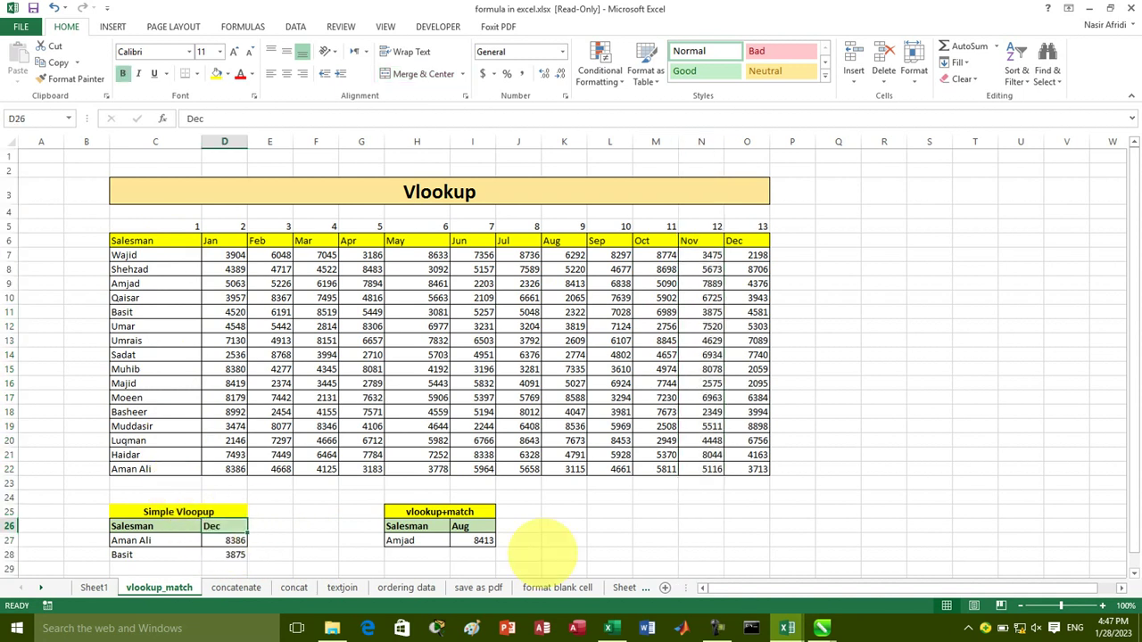
pyautogui.click(615, 513)
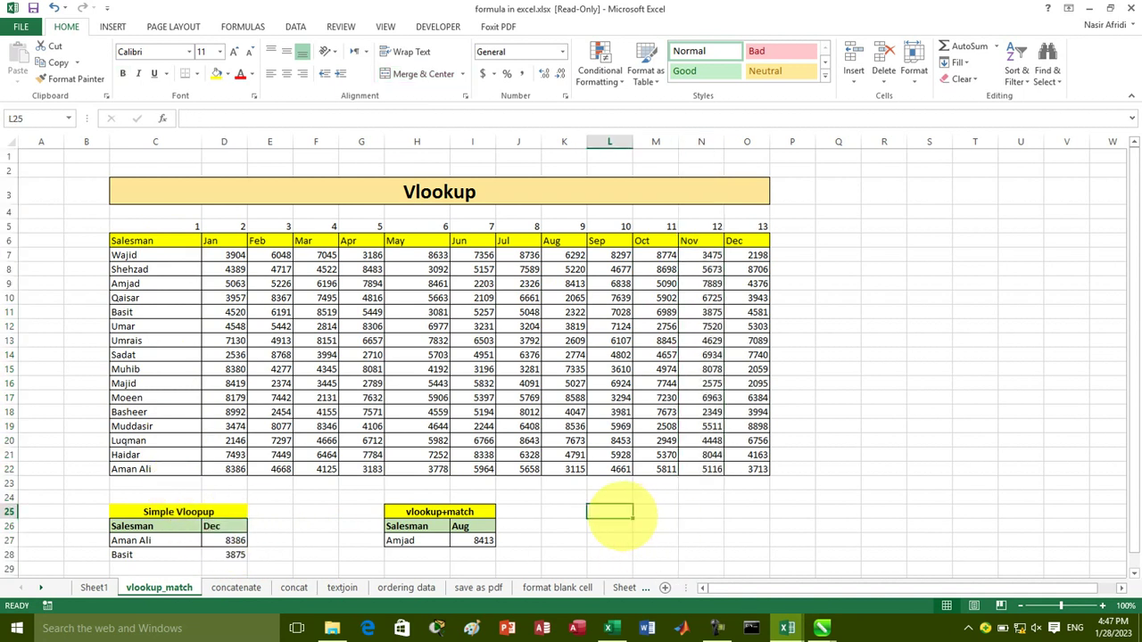
pyautogui.write('Salesman')
pyautogui.hotkey('ctrl', 'Return')
pyautogui.press('Tab')
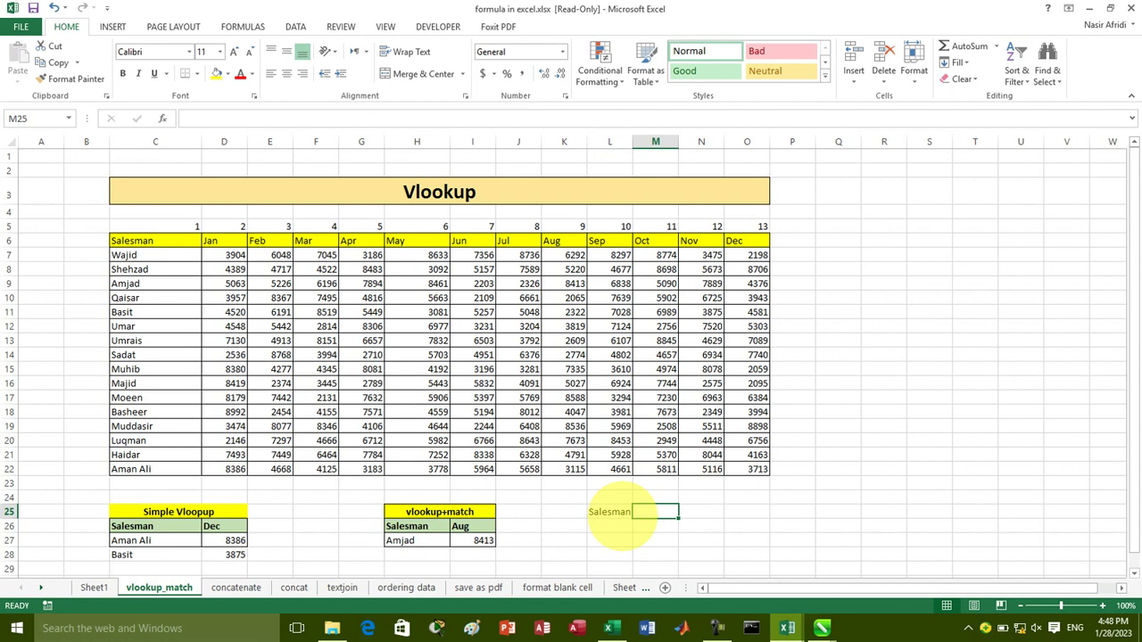
pyautogui.click(610, 526)
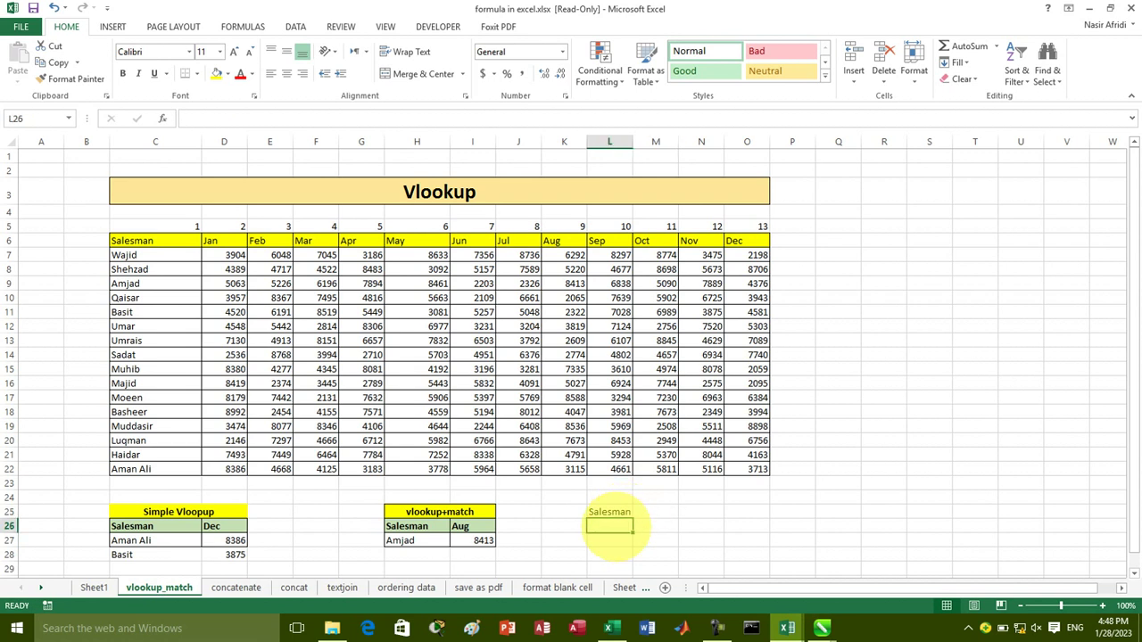
pyautogui.click(659, 511)
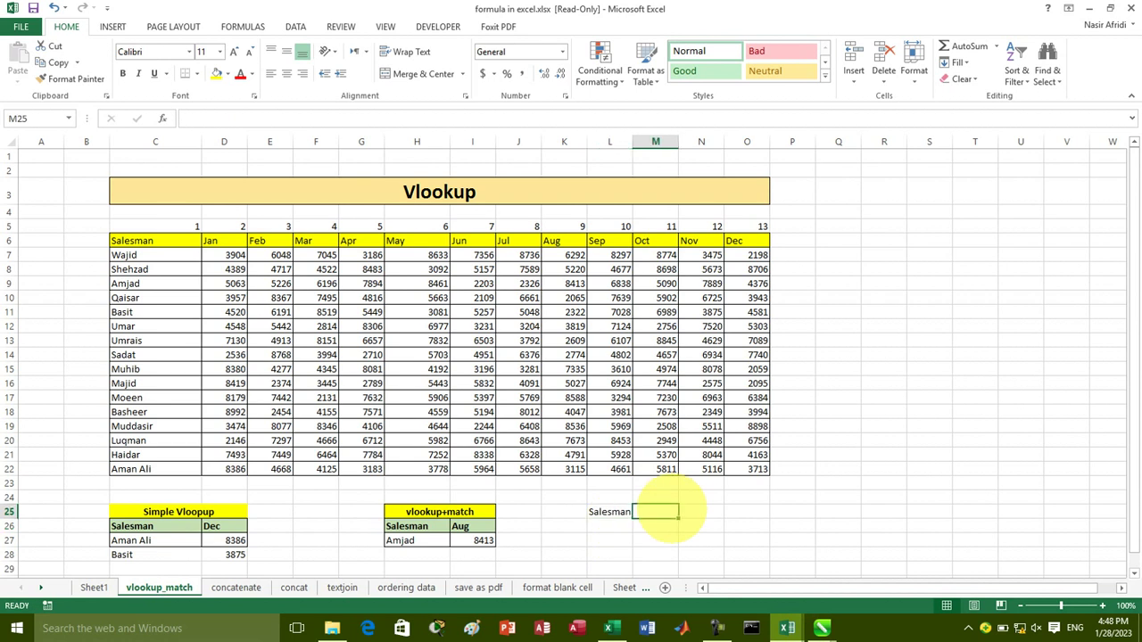
pyautogui.click(610, 527)
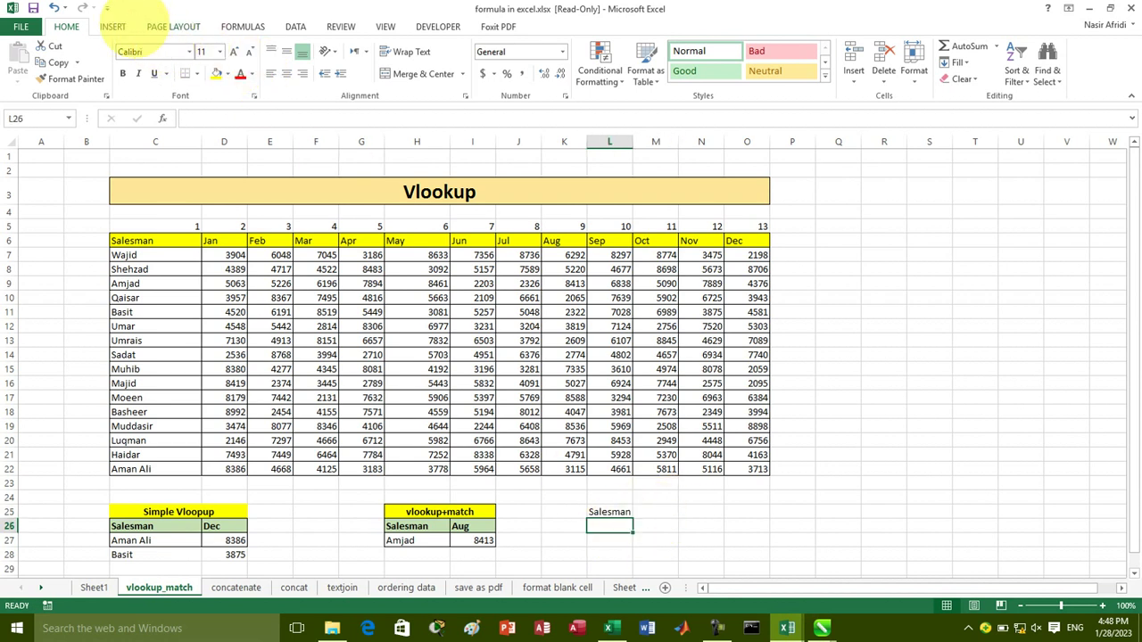
# Step: Add List data validation to L26 sourced from the salesman names $C$7:$C$22
pyautogui.click(295, 26)
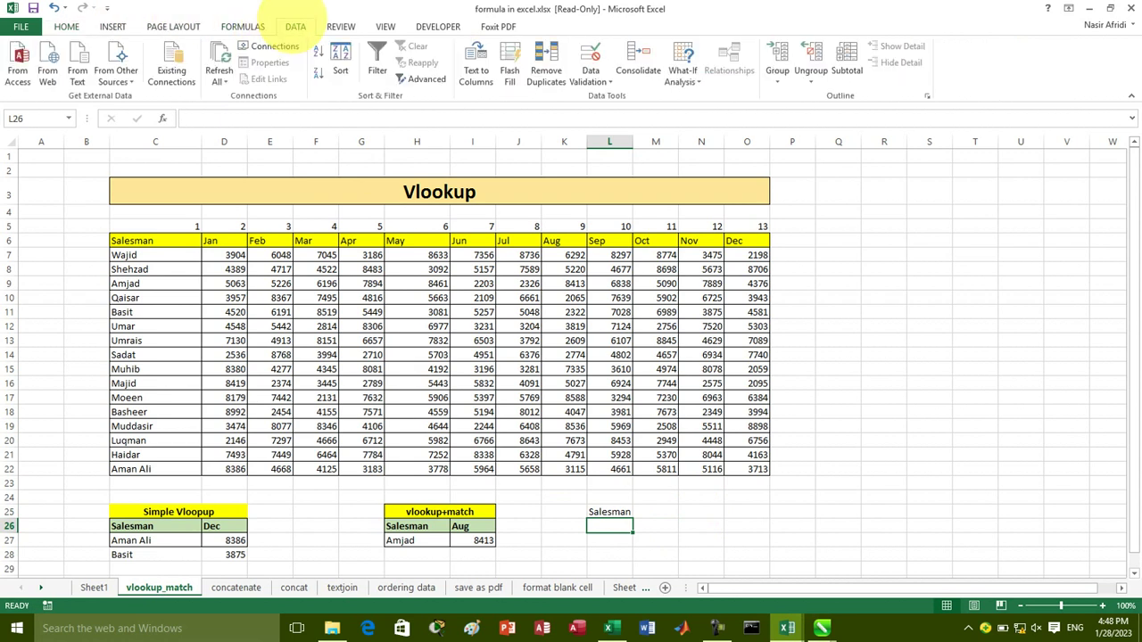
pyautogui.click(591, 59)
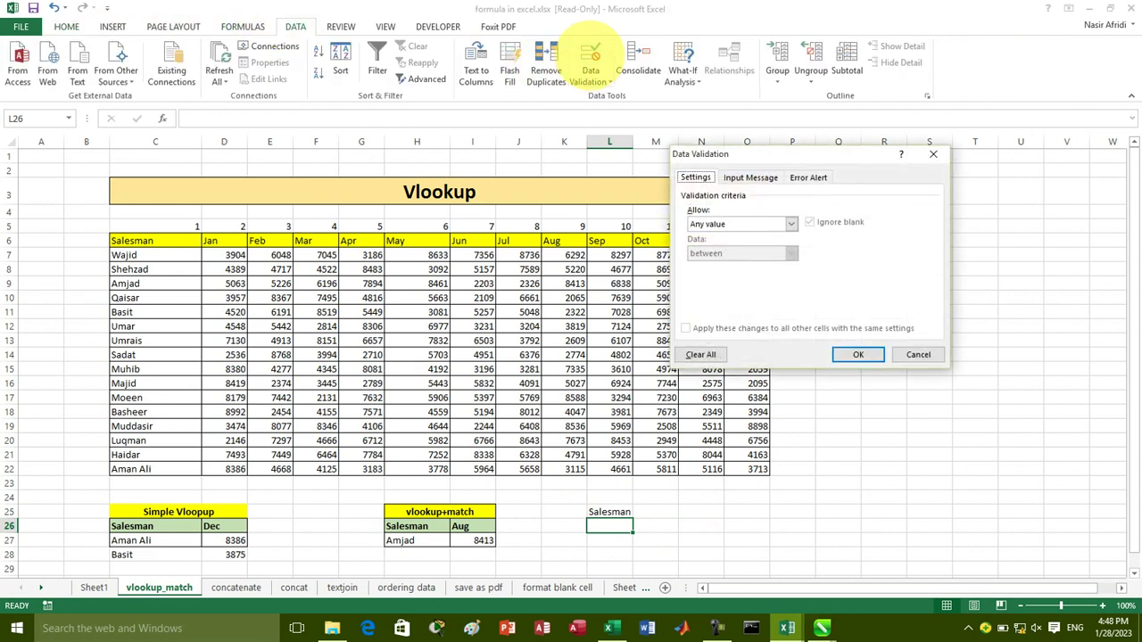
pyautogui.click(790, 224)
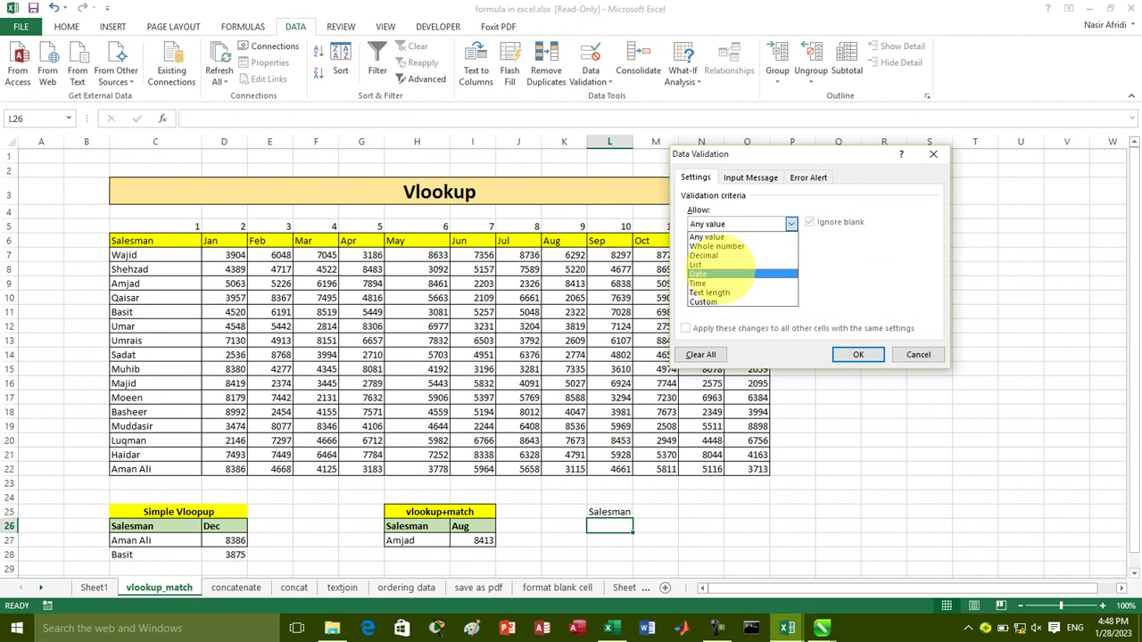
pyautogui.click(714, 270)
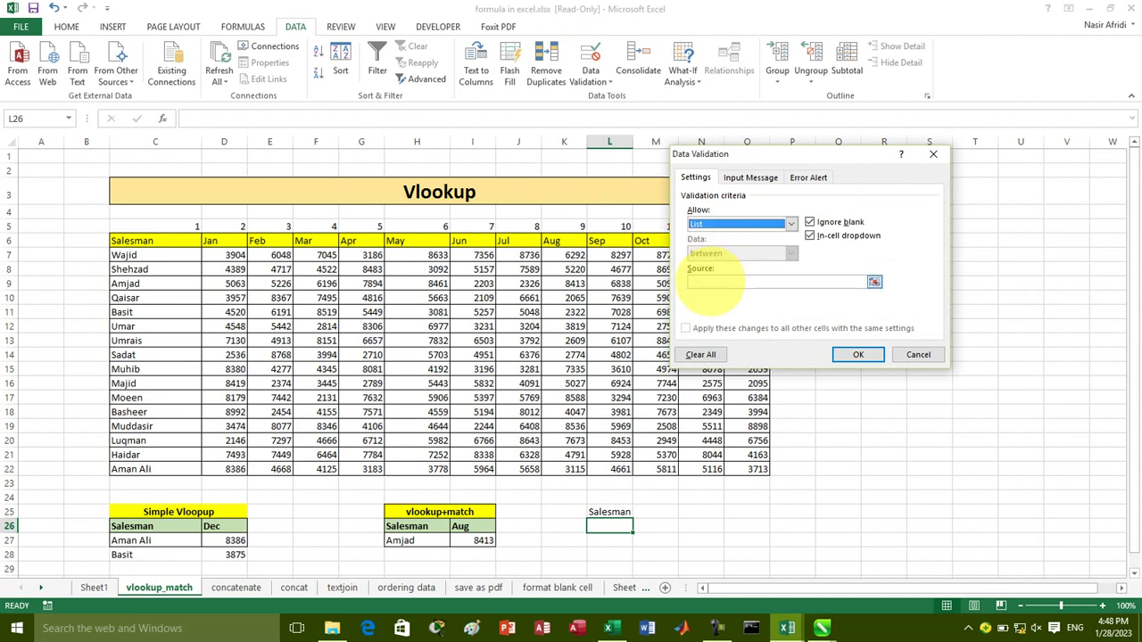
pyautogui.click(714, 282)
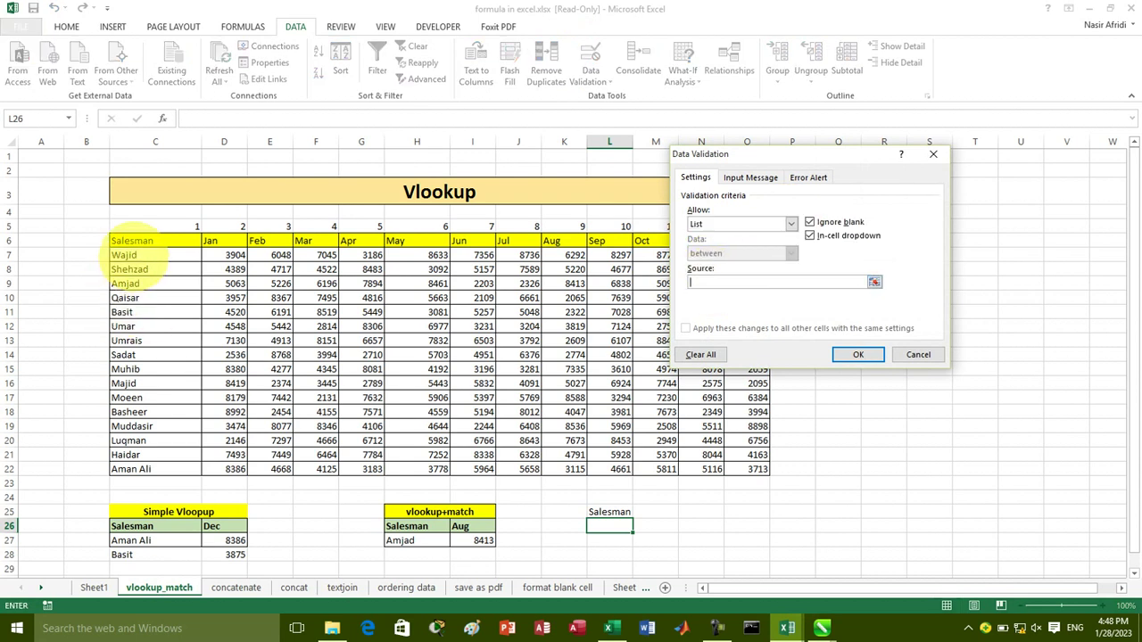
pyautogui.moveTo(125, 255); pyautogui.dragTo(132, 469)
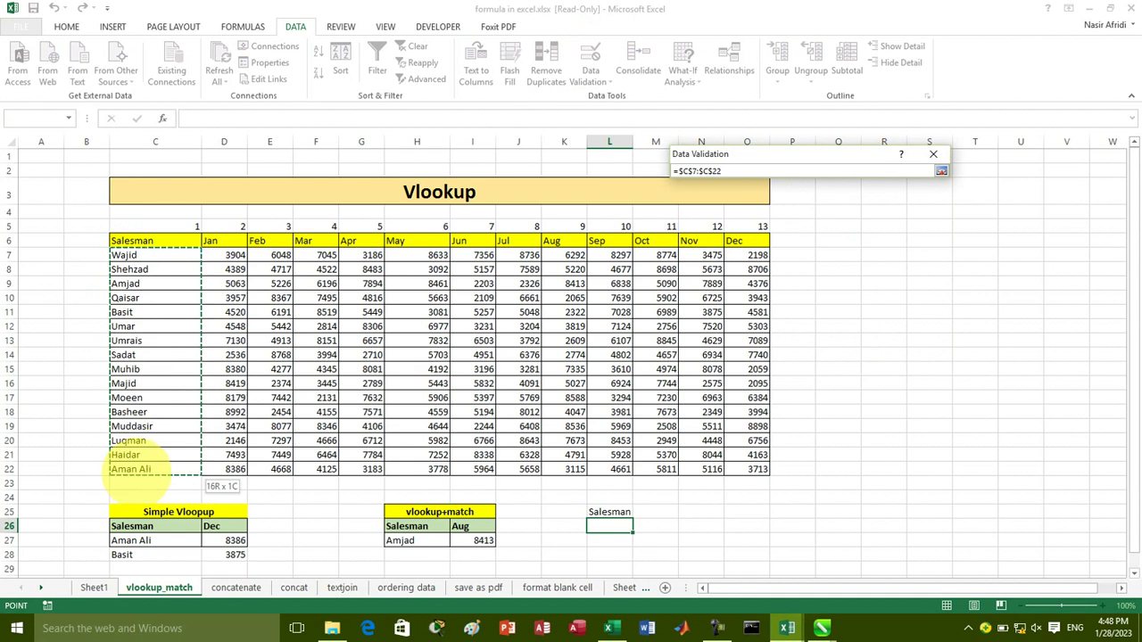
pyautogui.press('Return')
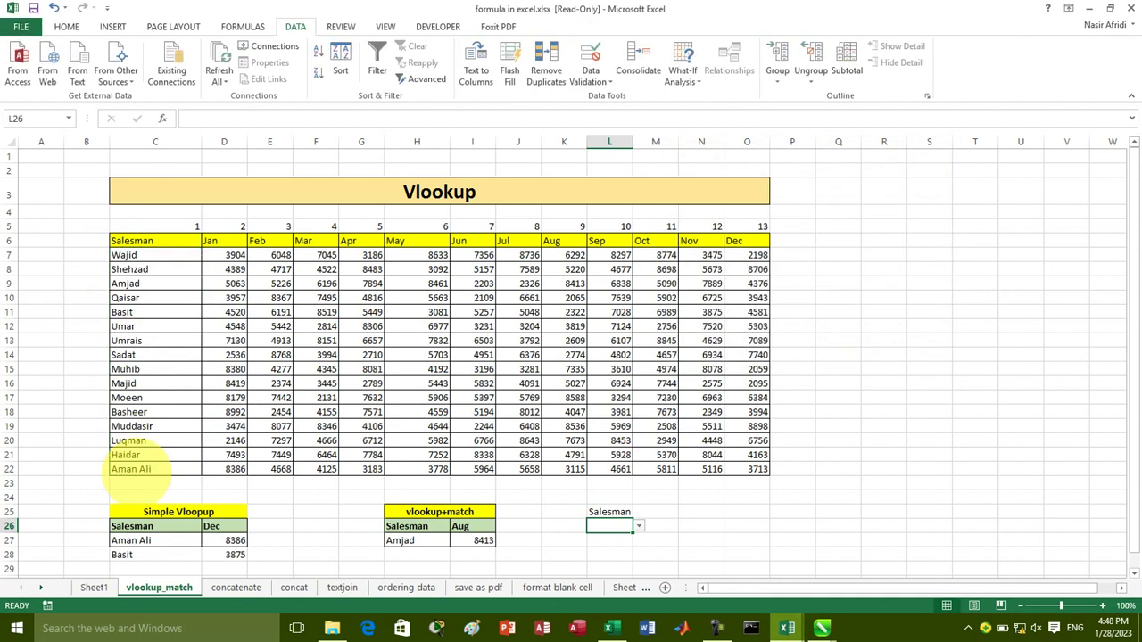
pyautogui.click(639, 526)
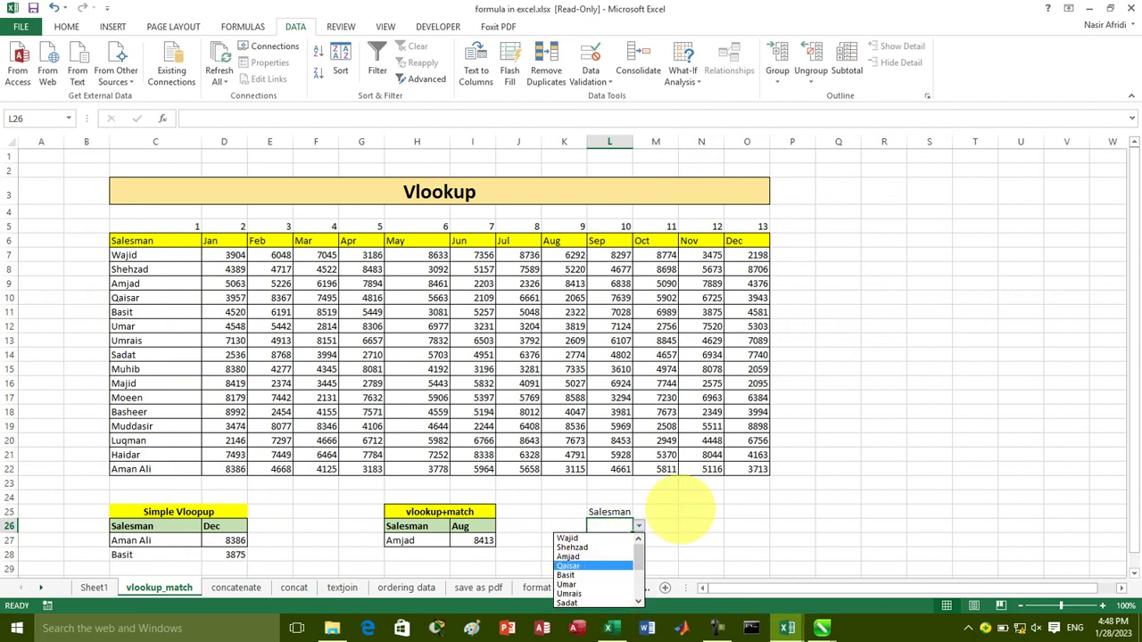
pyautogui.click(665, 512)
pyautogui.click(664, 512)
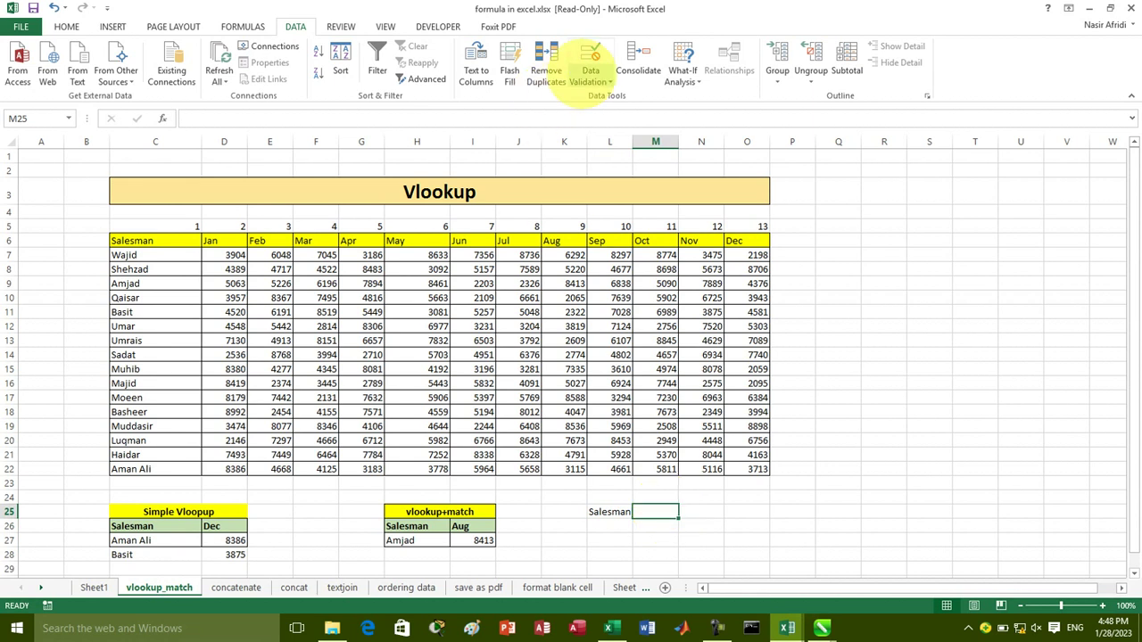
# Step: Give M25 a List validation from the month headings $D$6:$O$6 and choose Jan
pyautogui.click(590, 59)
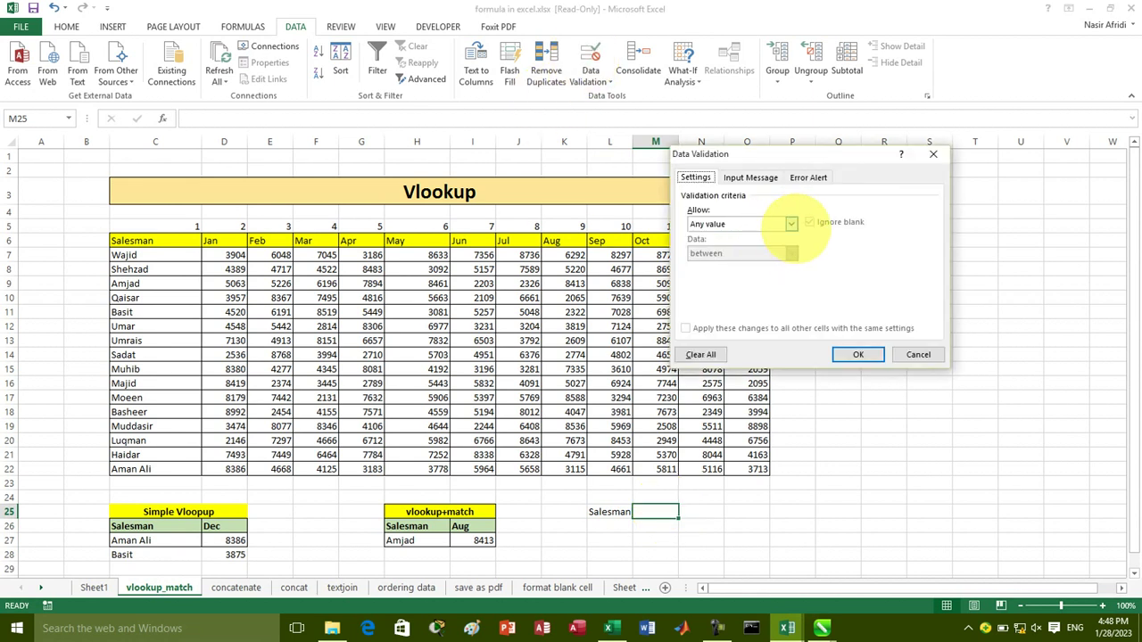
pyautogui.click(791, 224)
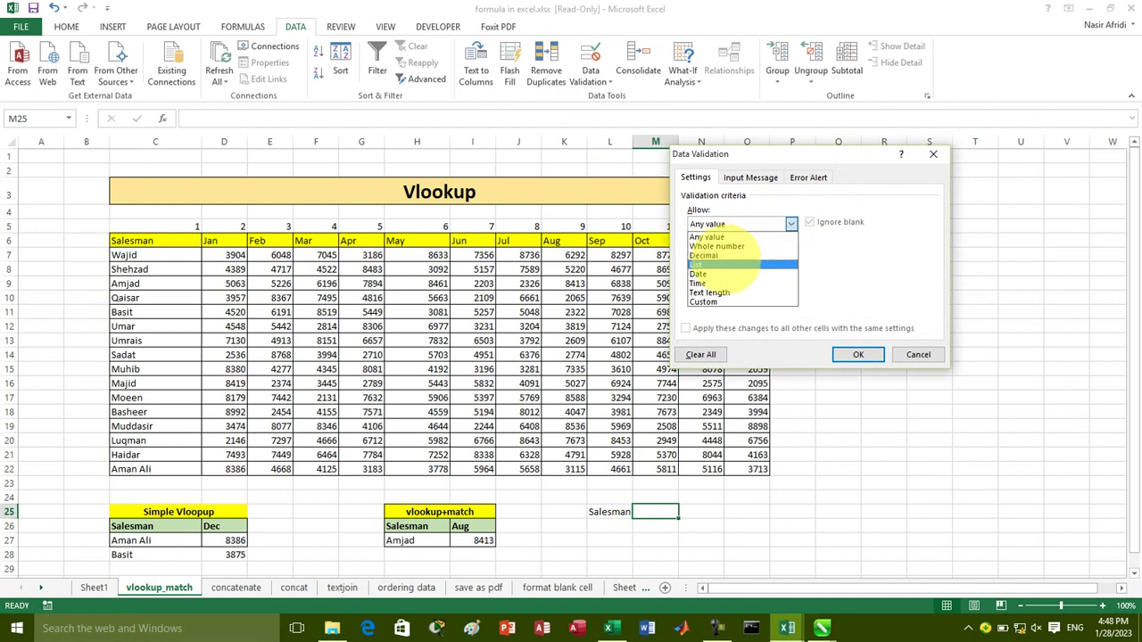
pyautogui.click(714, 264)
pyautogui.click(737, 283)
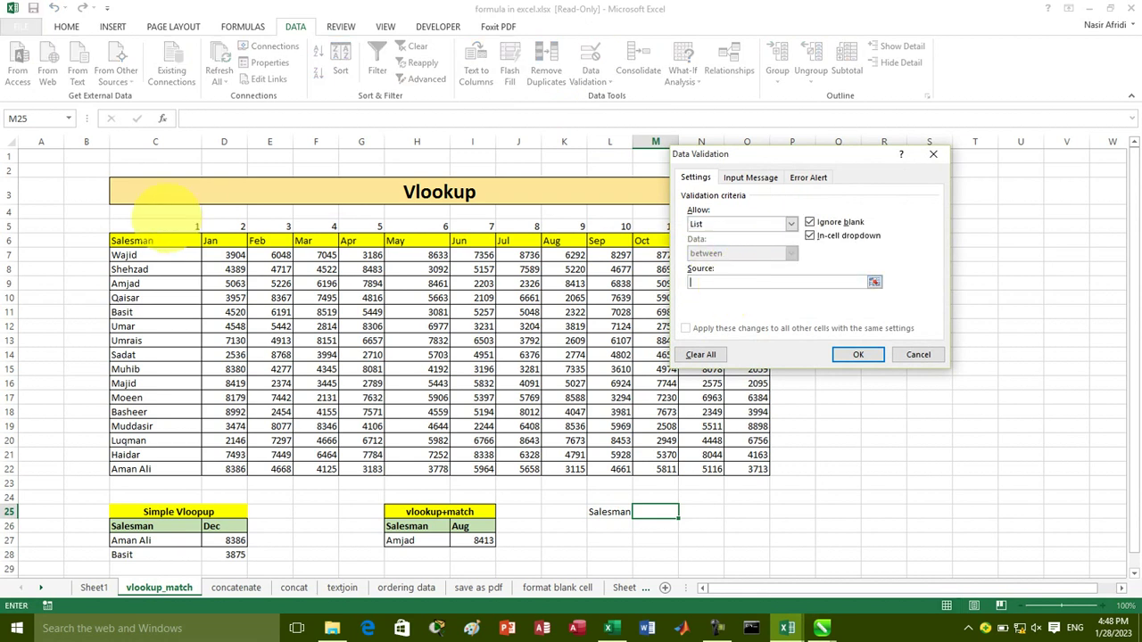
pyautogui.moveTo(214, 241); pyautogui.dragTo(758, 251)
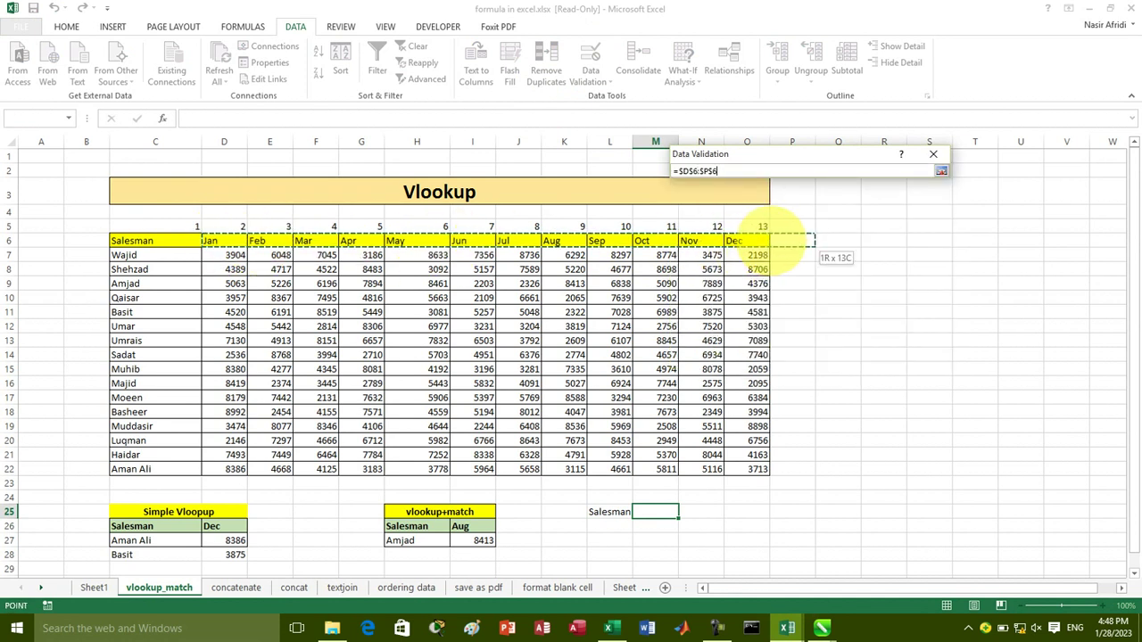
pyautogui.moveTo(760, 240); pyautogui.dragTo(765, 230)
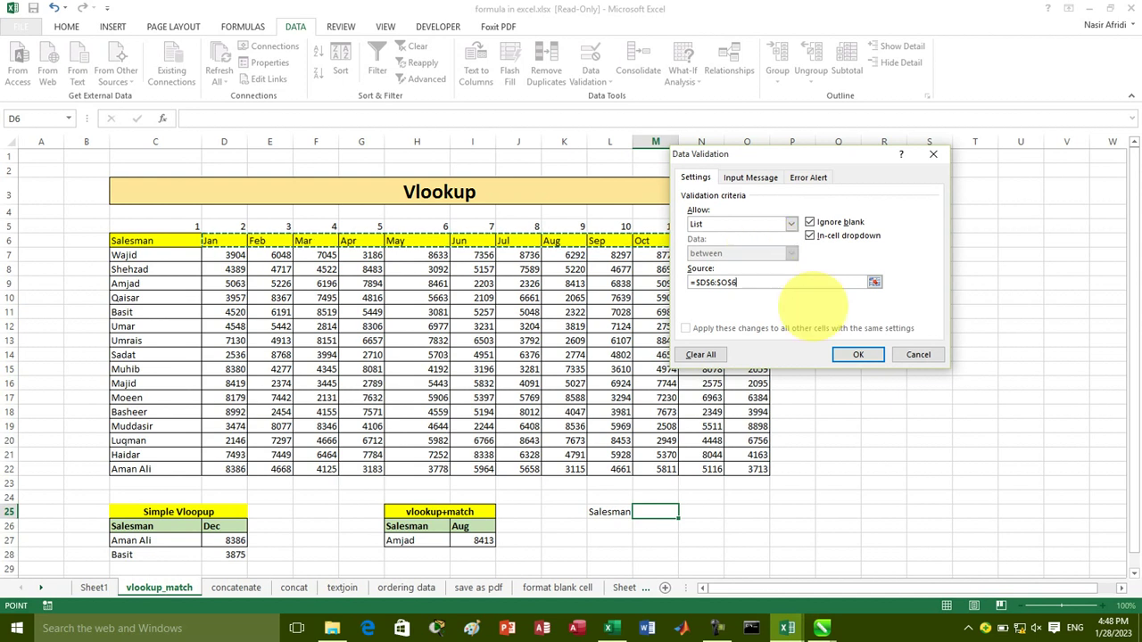
pyautogui.click(858, 354)
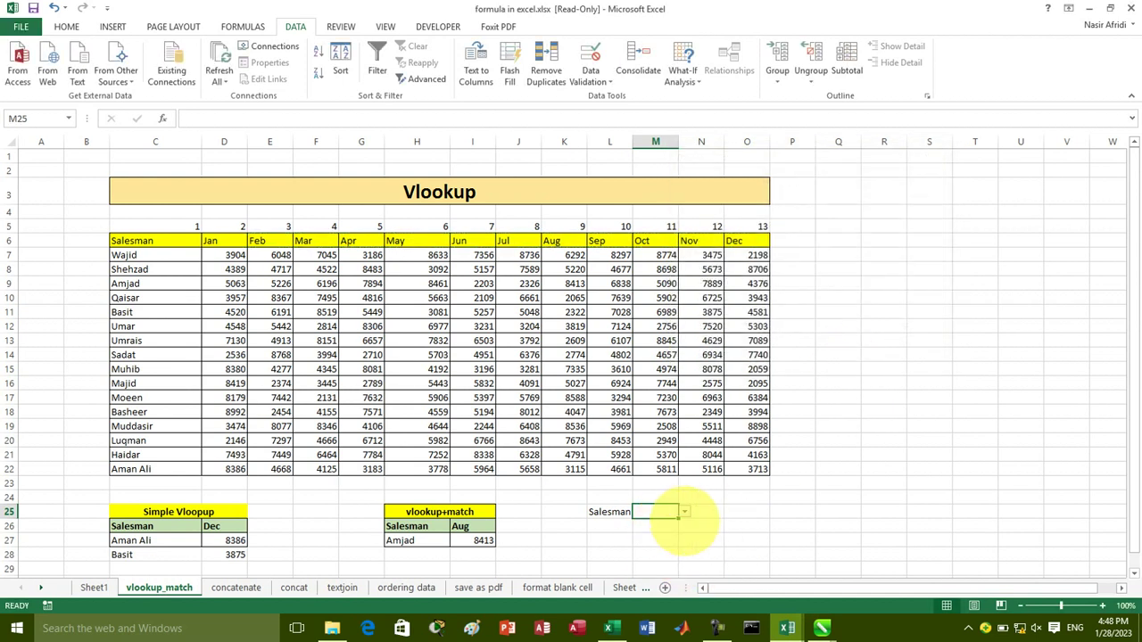
pyautogui.click(684, 512)
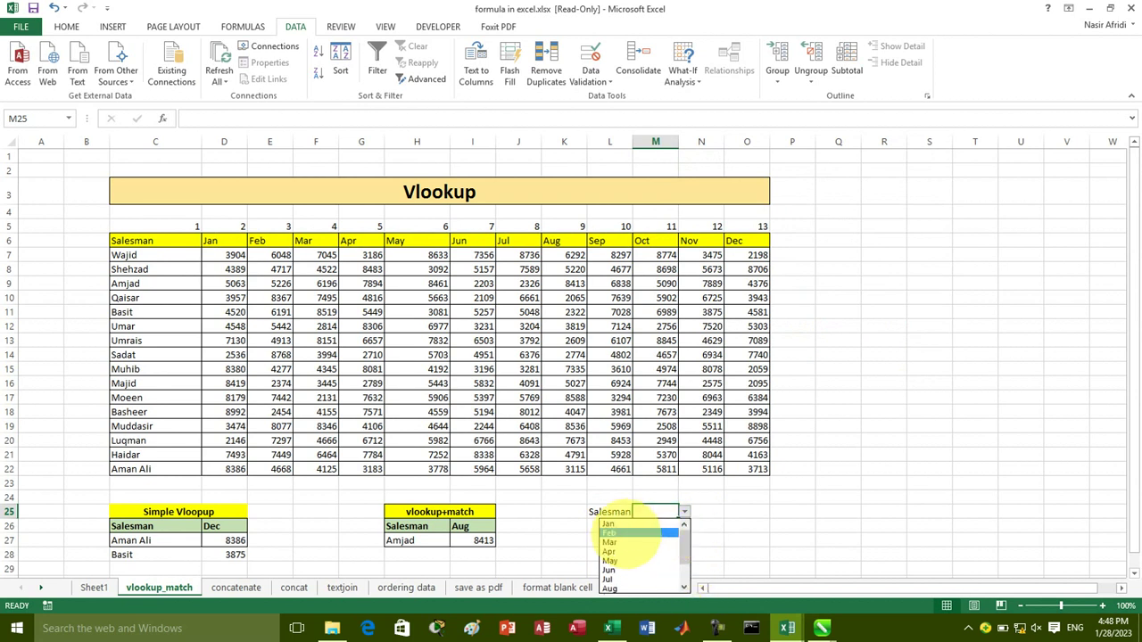
pyautogui.click(647, 524)
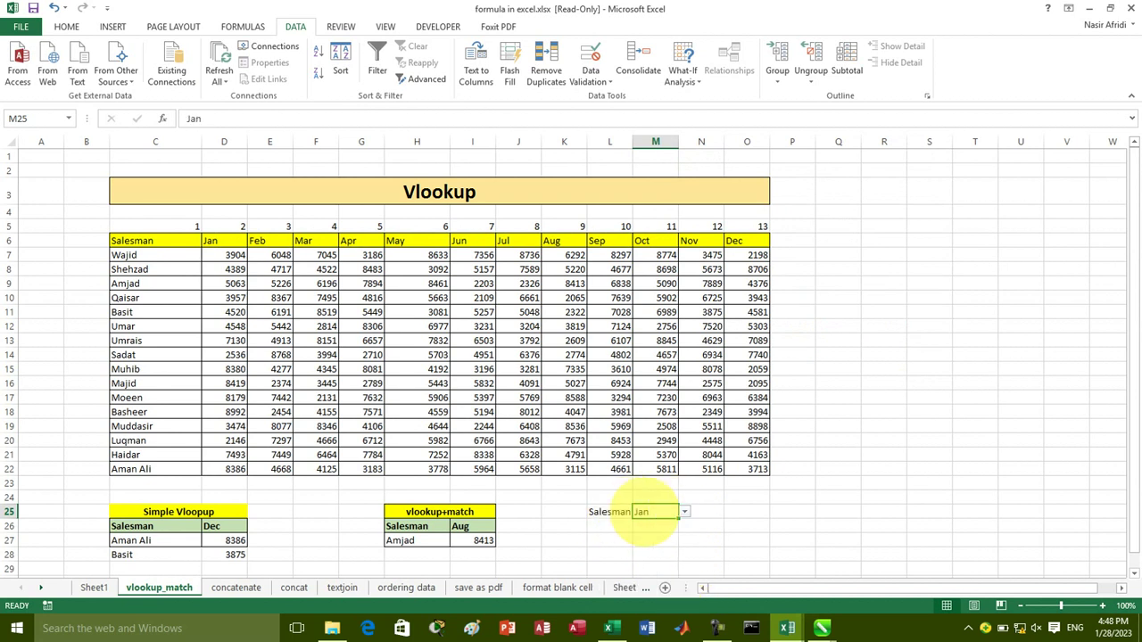
# Step: Pick Shehzad from the salesman dropdown in cell L26
pyautogui.click(615, 526)
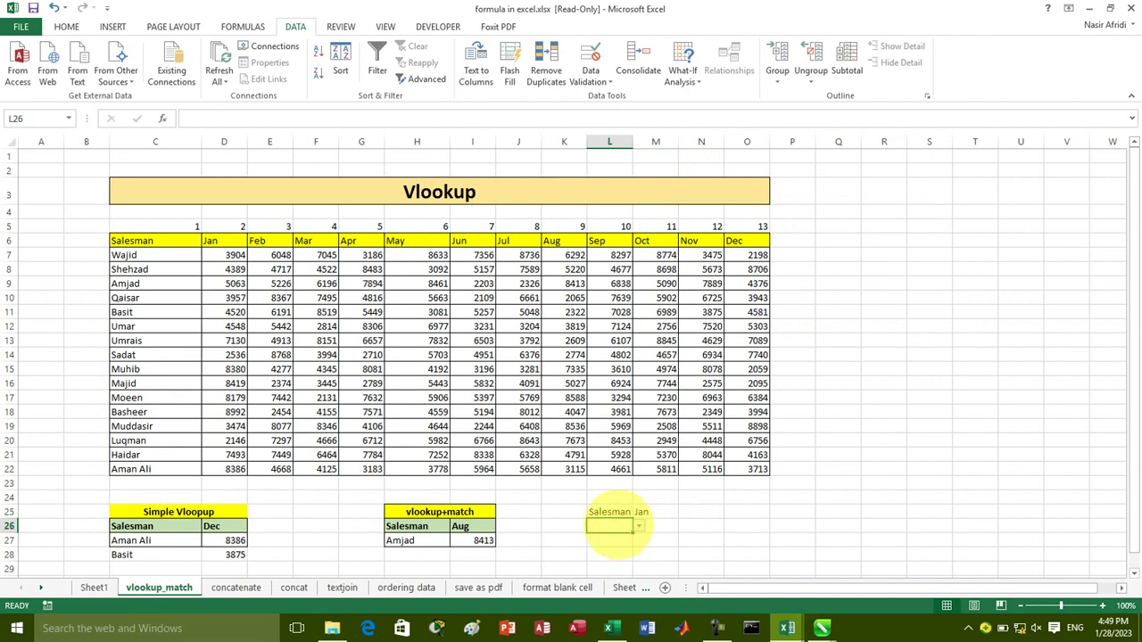
pyautogui.click(639, 526)
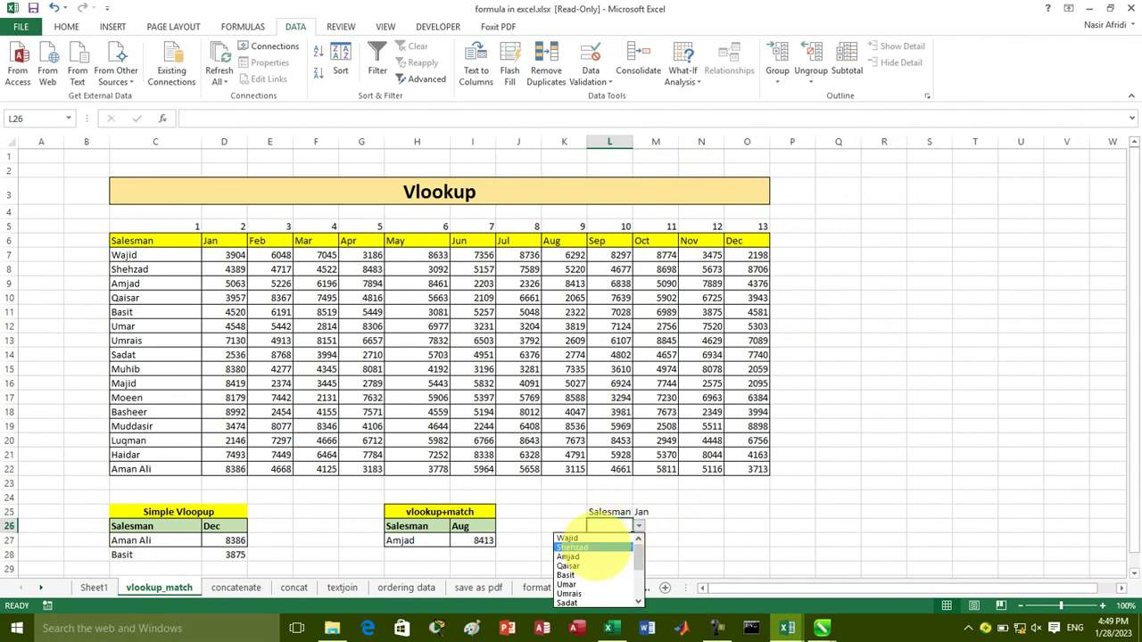
pyautogui.click(589, 547)
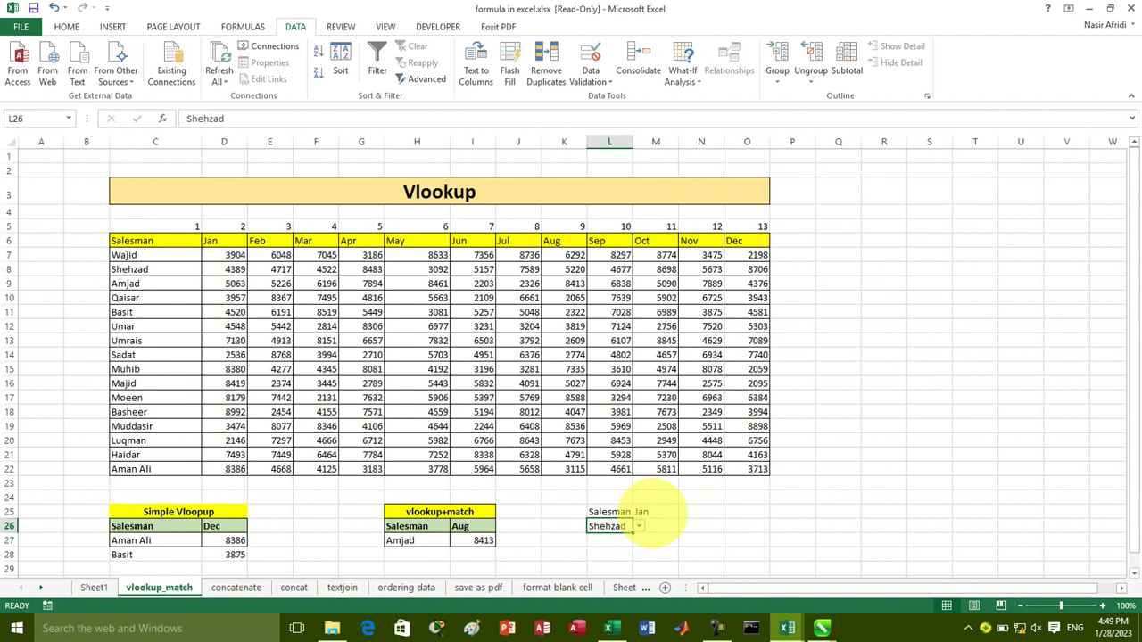
pyautogui.click(660, 526)
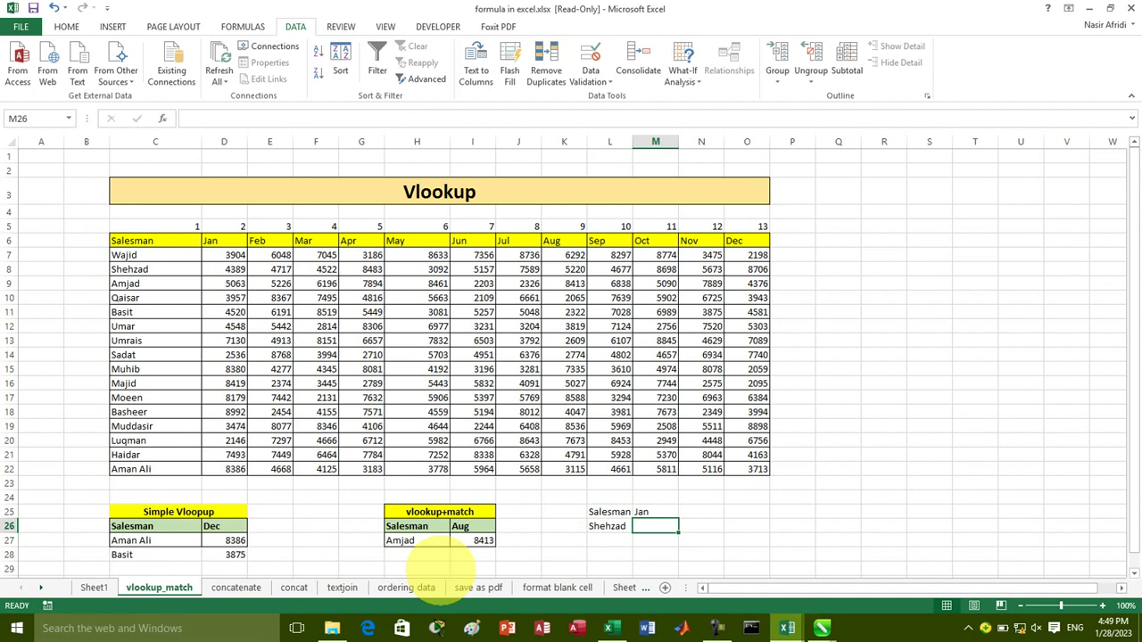
# Step: Enter =VLOOKUP(L26,C6:O22,8,0) in M26 to return Shehzad's Jul sales, 7589
pyautogui.write('=')
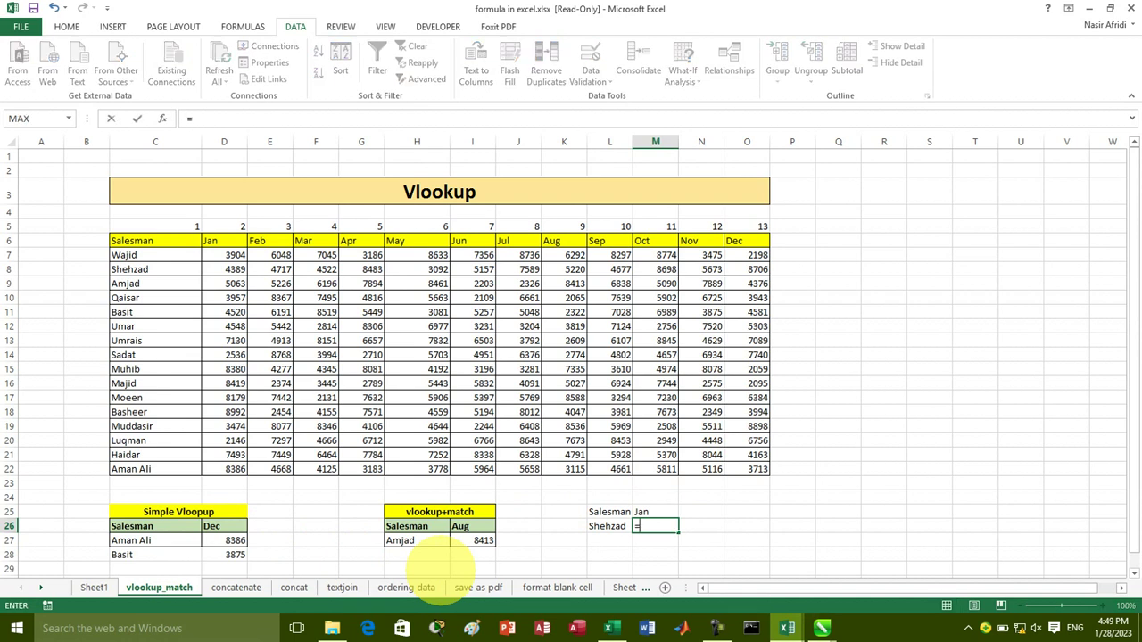
pyautogui.write('vl')
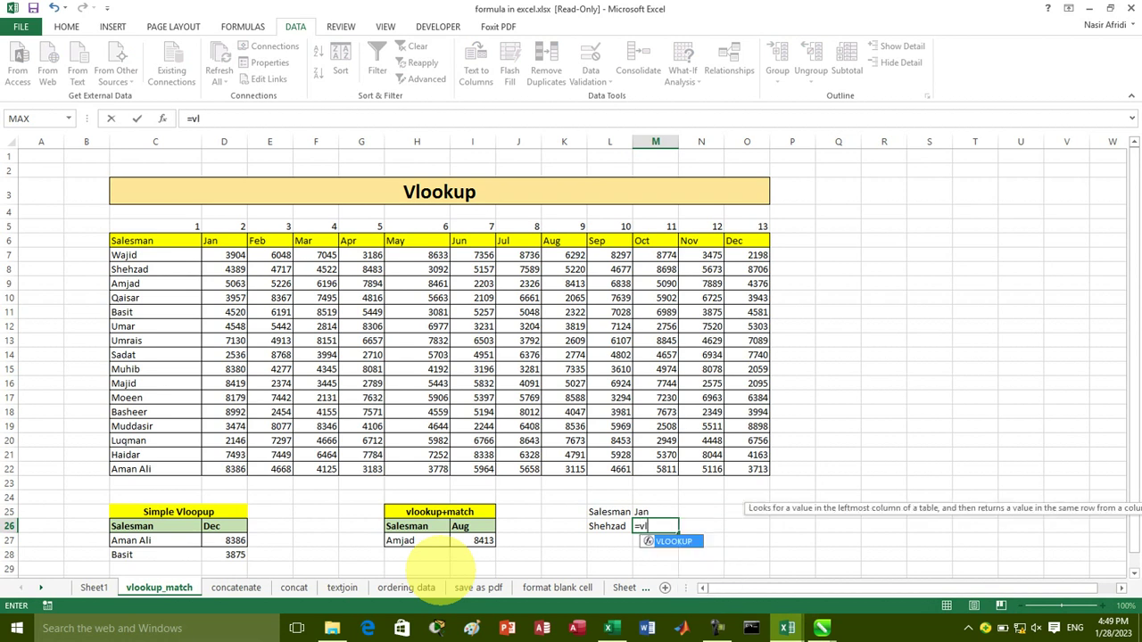
pyautogui.press('Tab')
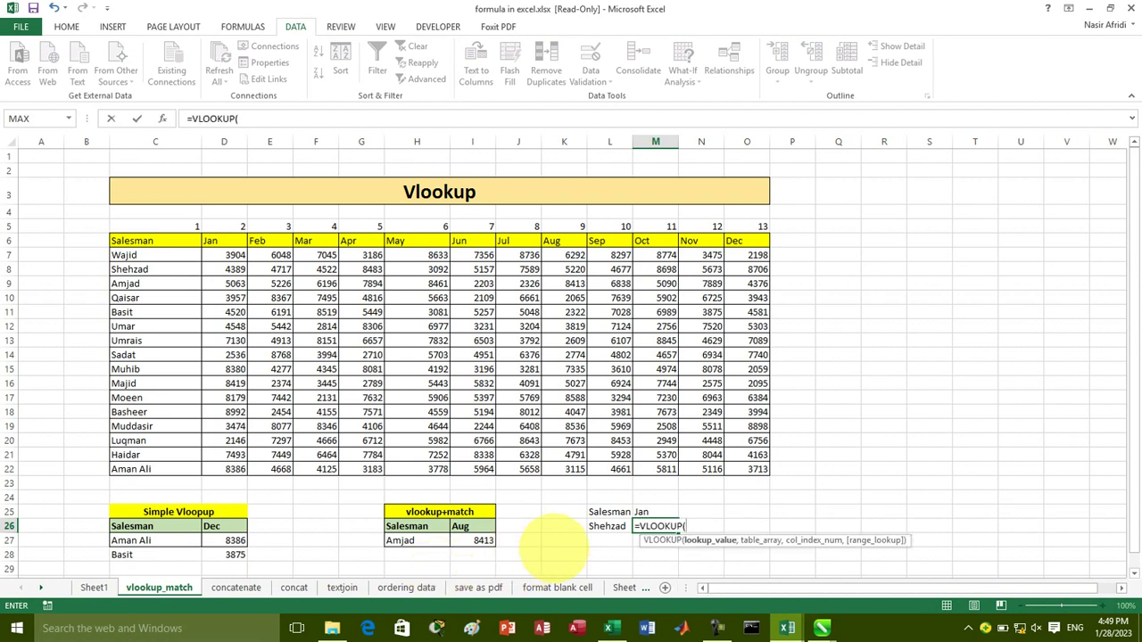
pyautogui.click(606, 526)
pyautogui.write(',')
pyautogui.moveTo(125, 255); pyautogui.dragTo(709, 437)
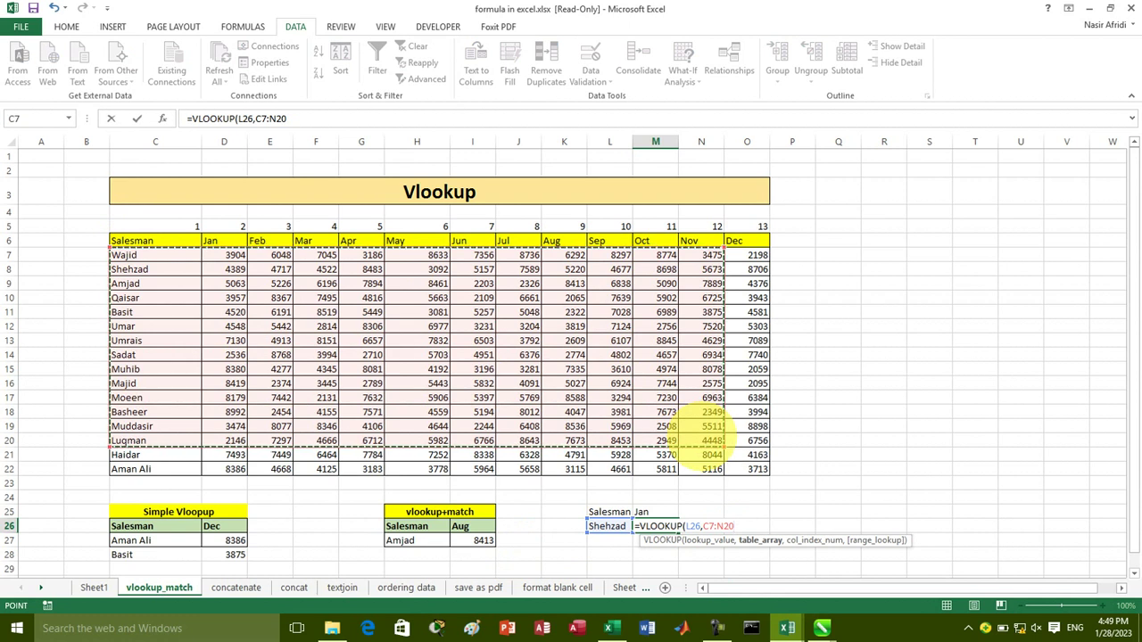
pyautogui.moveTo(129, 240)
pyautogui.mouseDown()
pyautogui.moveTo(481, 348)
pyautogui.moveTo(758, 470)
pyautogui.mouseUp()
pyautogui.write(',')
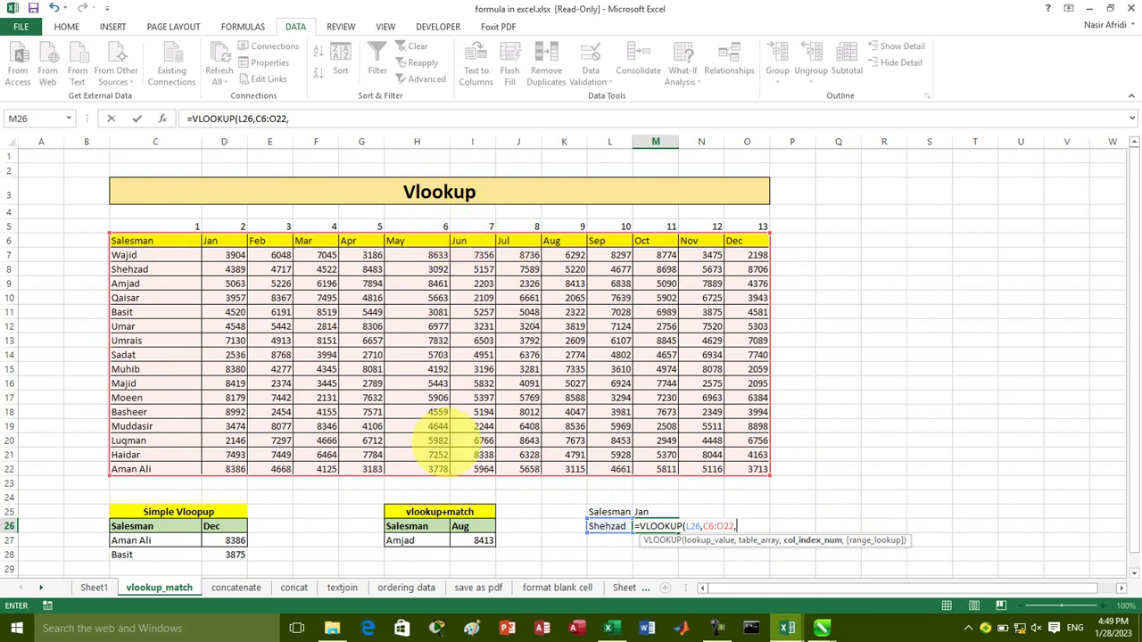
pyautogui.write('8')
pyautogui.write(',')
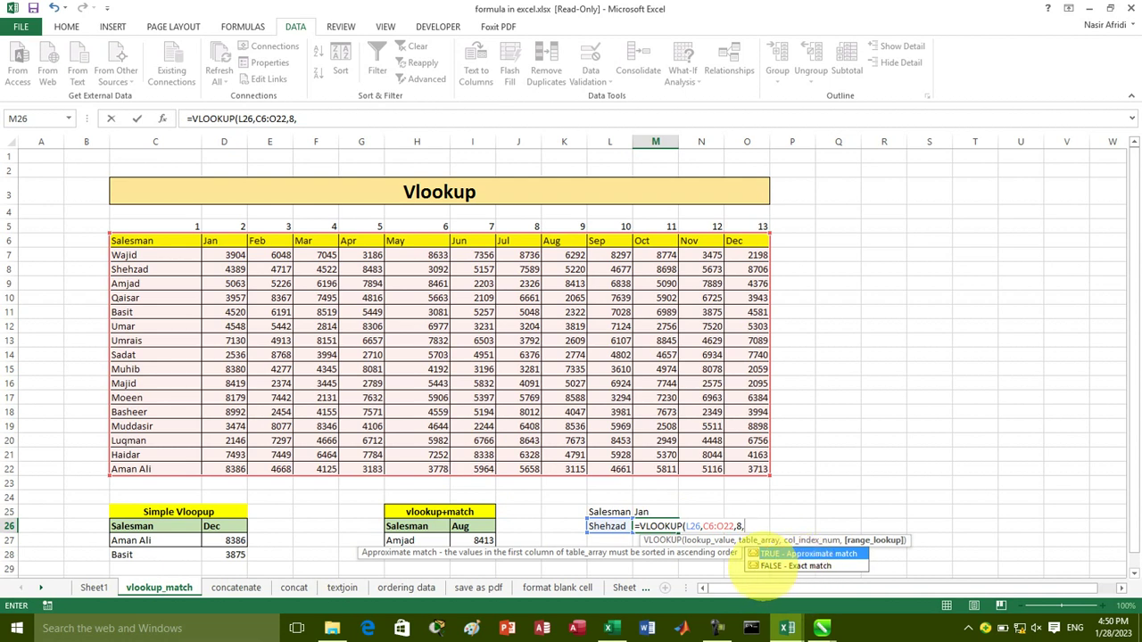
pyautogui.write('0')
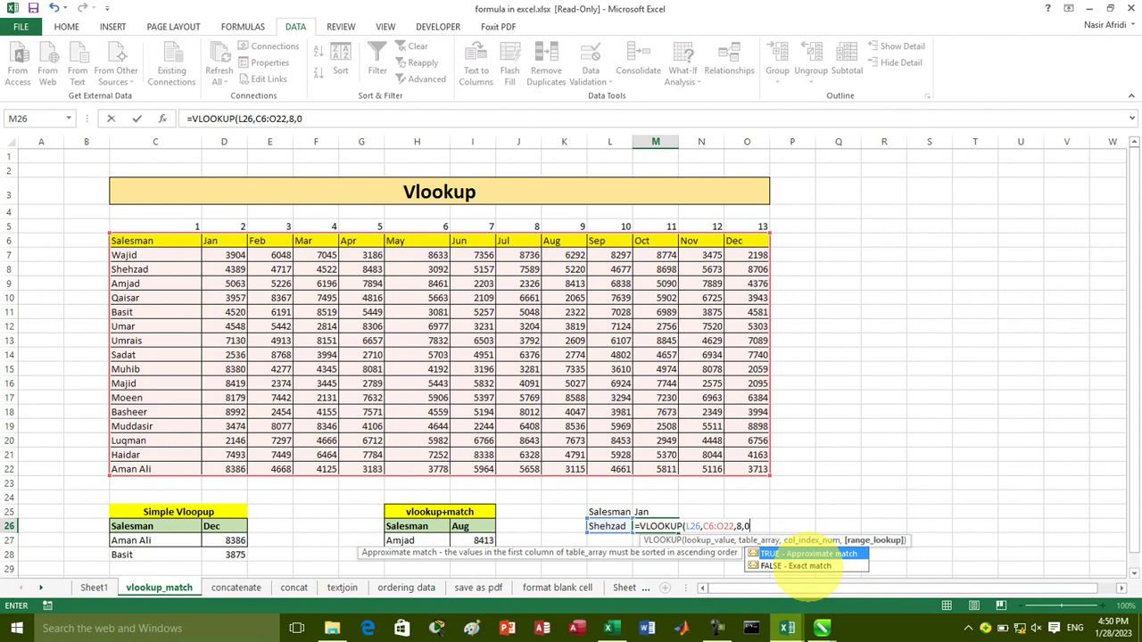
pyautogui.write(')')
pyautogui.press('Return')
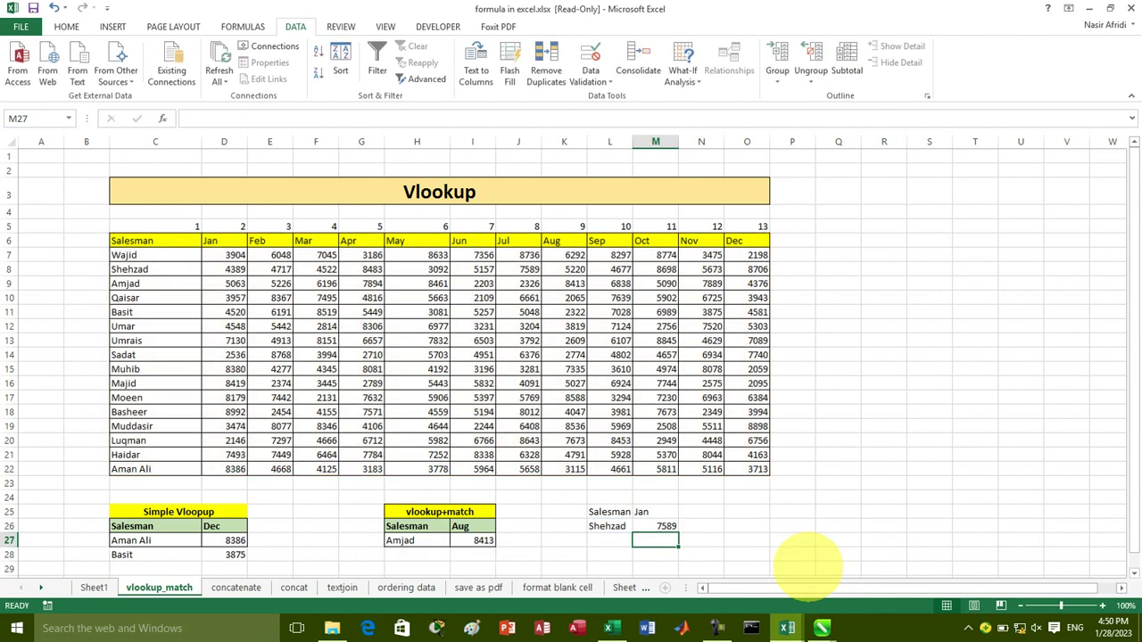
# Step: Review Shehzad's row 8 and the lookup formulas in I27 and M26
pyautogui.click(607, 526)
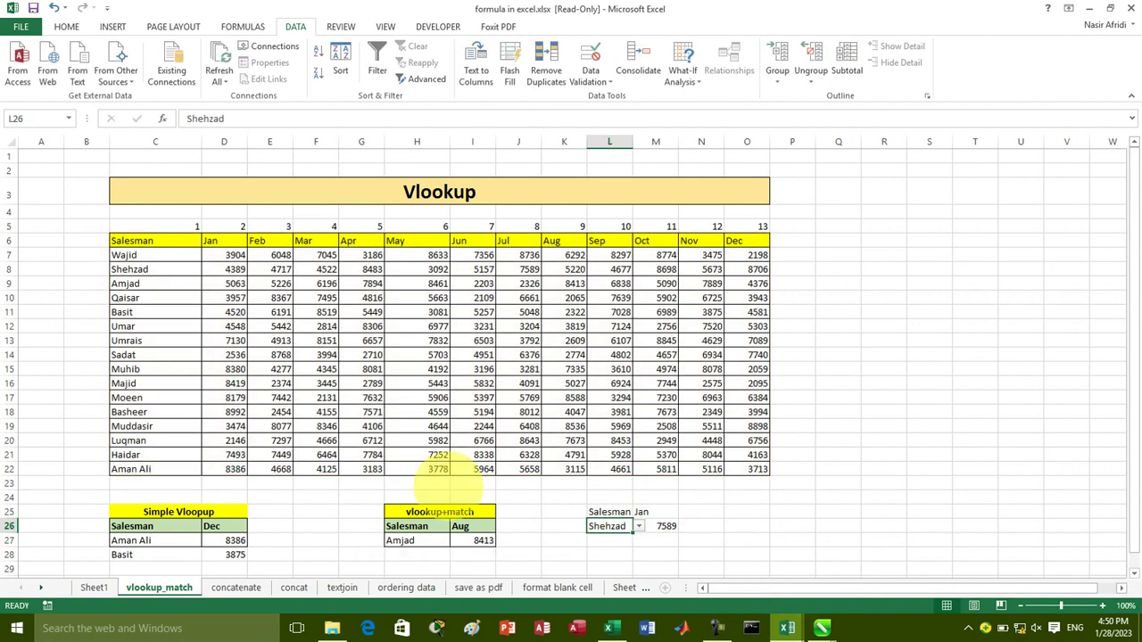
pyautogui.click(150, 270)
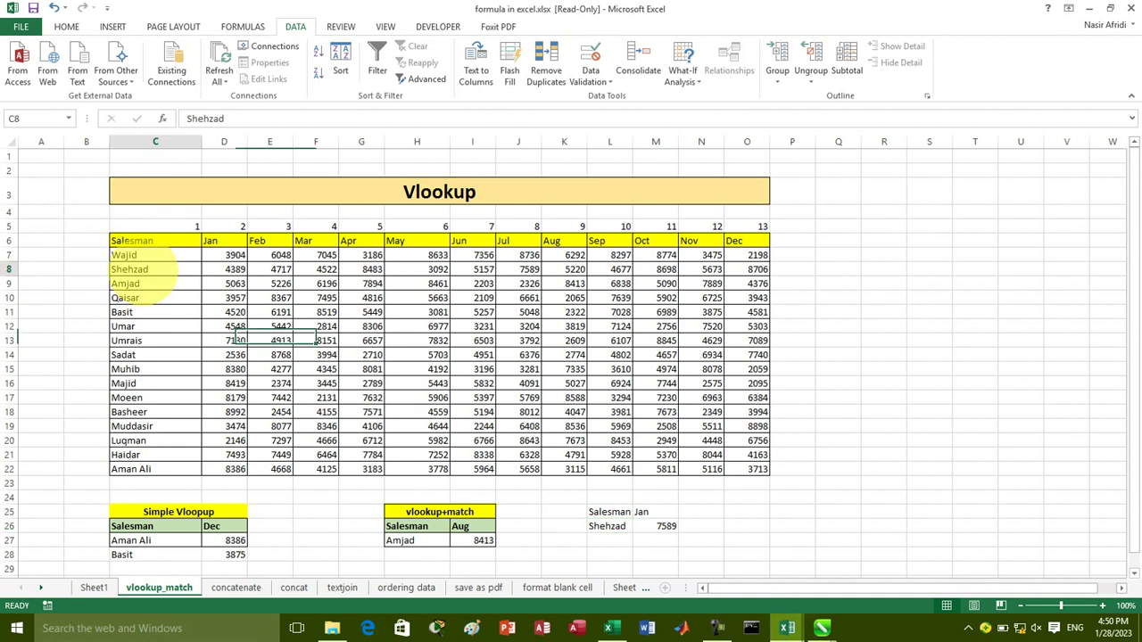
pyautogui.click(11, 269)
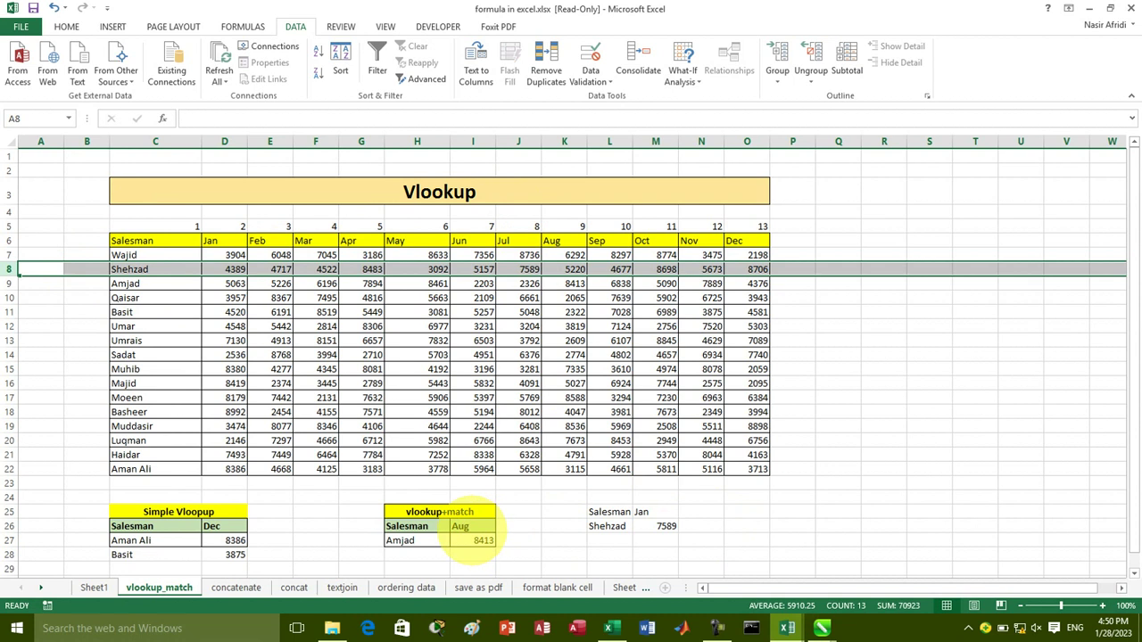
pyautogui.click(442, 512)
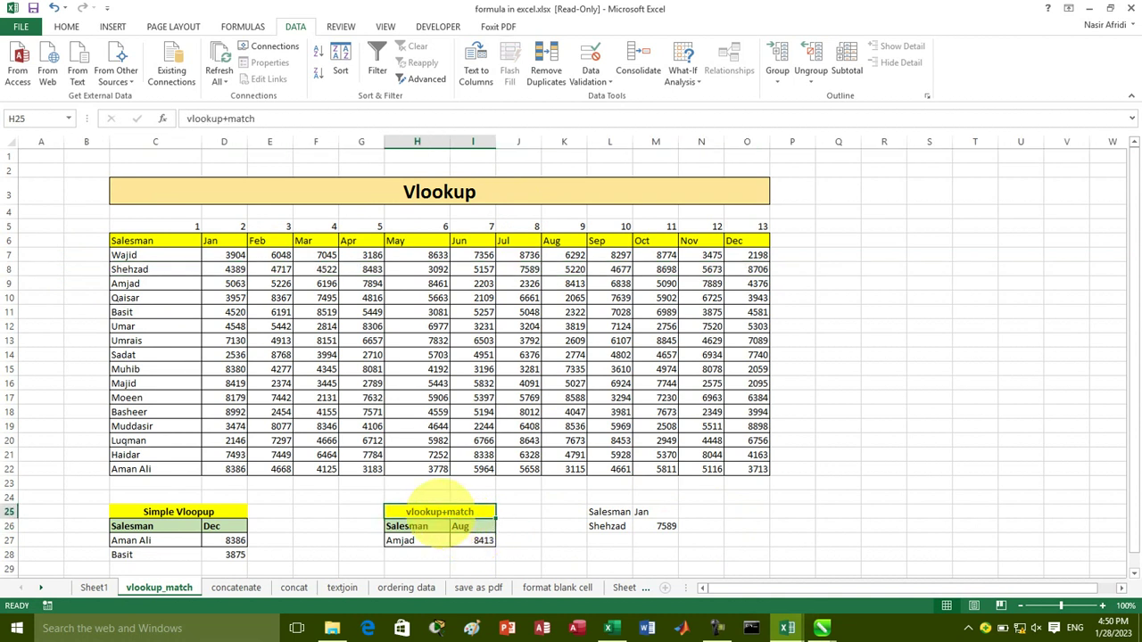
pyautogui.click(481, 540)
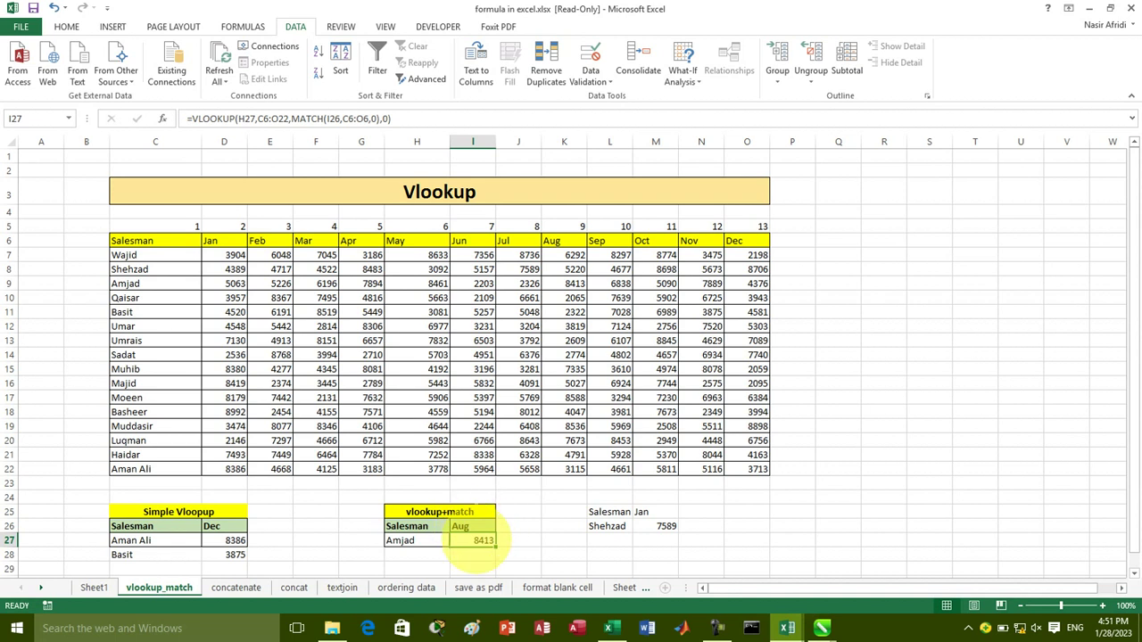
pyautogui.click(667, 526)
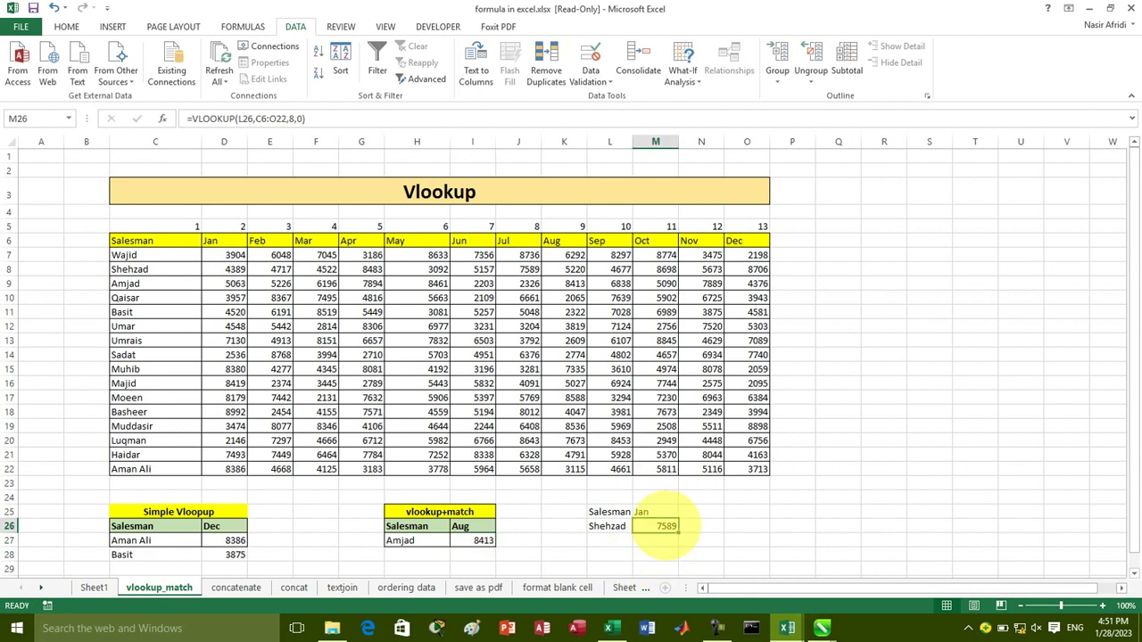
# Step: Trial-edit the M26 and I27 lookup formulas, cancel both edits with Esc, and return to M26
pyautogui.click(291, 119)
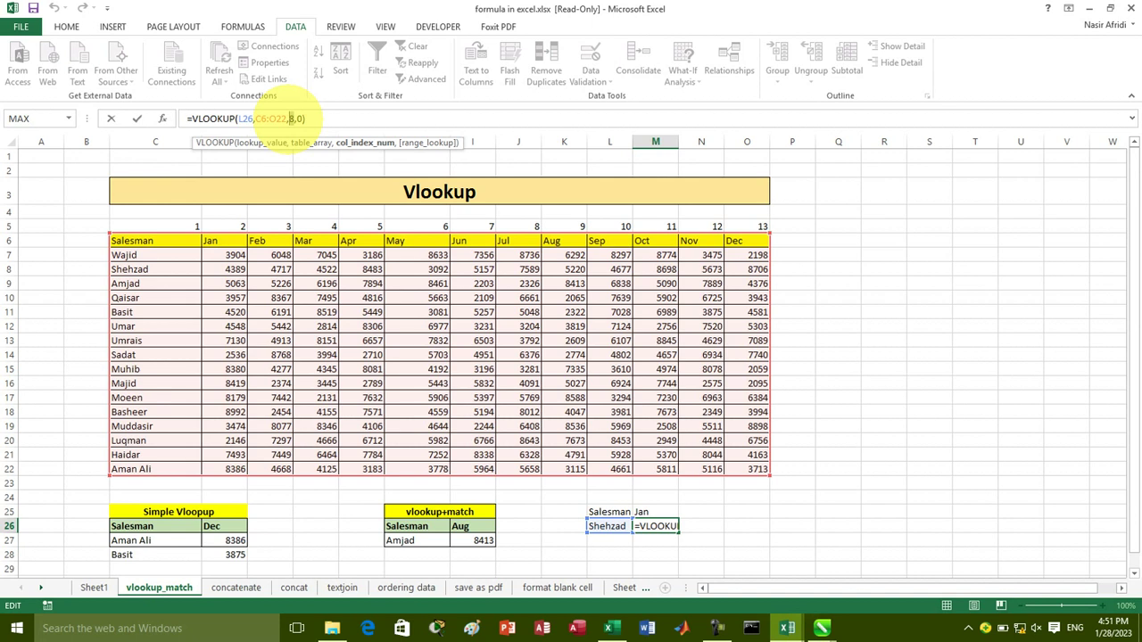
pyautogui.click(473, 539)
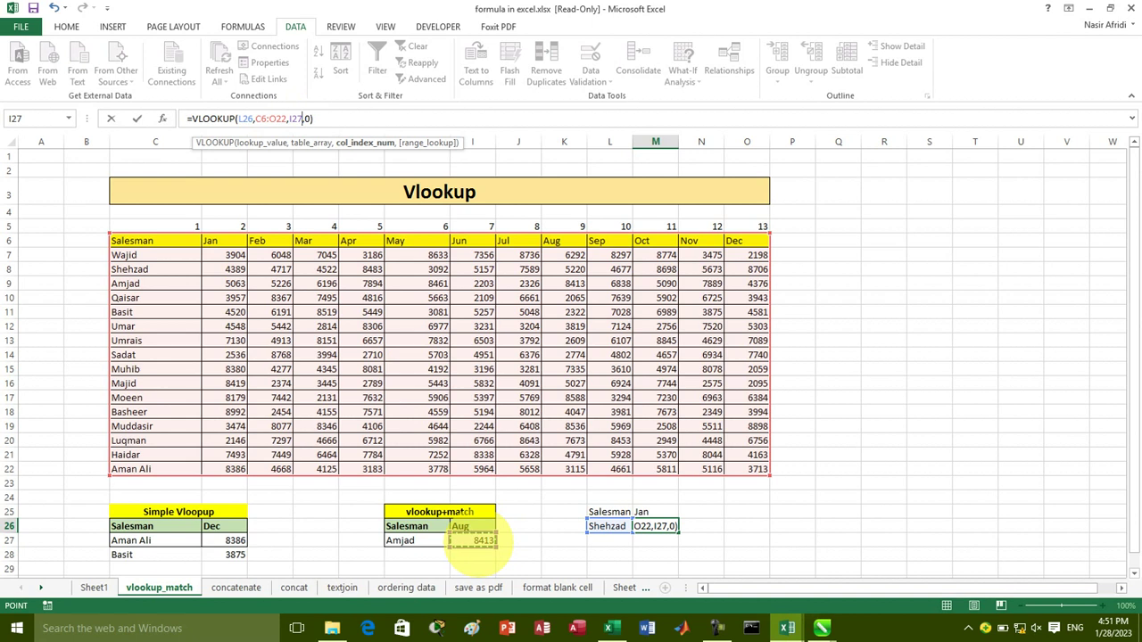
pyautogui.press('Escape')
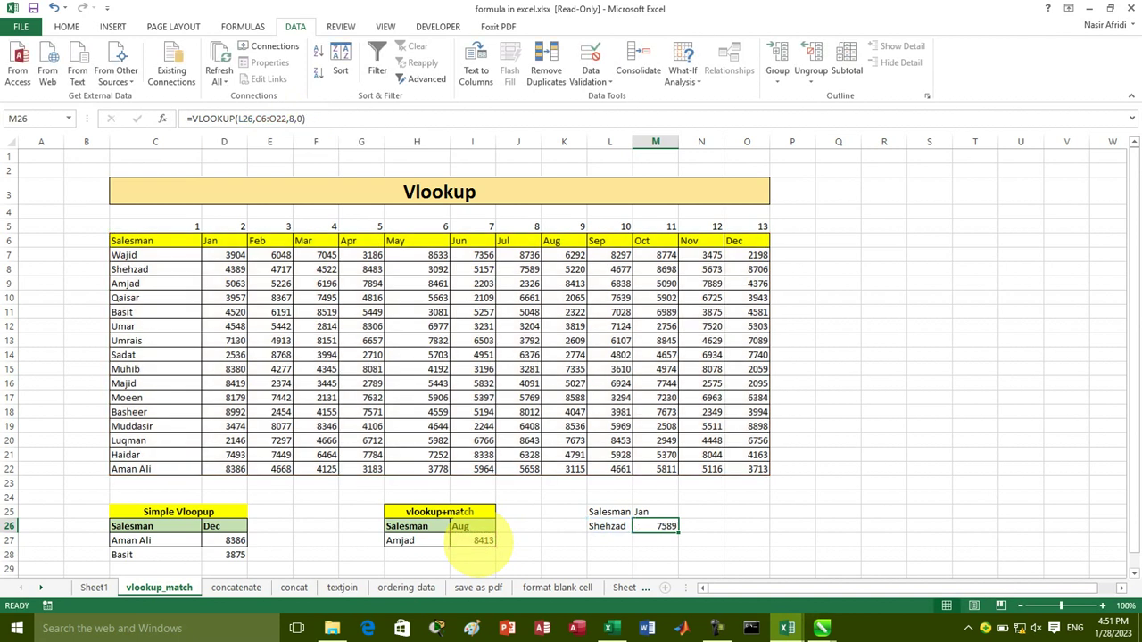
pyautogui.click(522, 539)
pyautogui.click(482, 541)
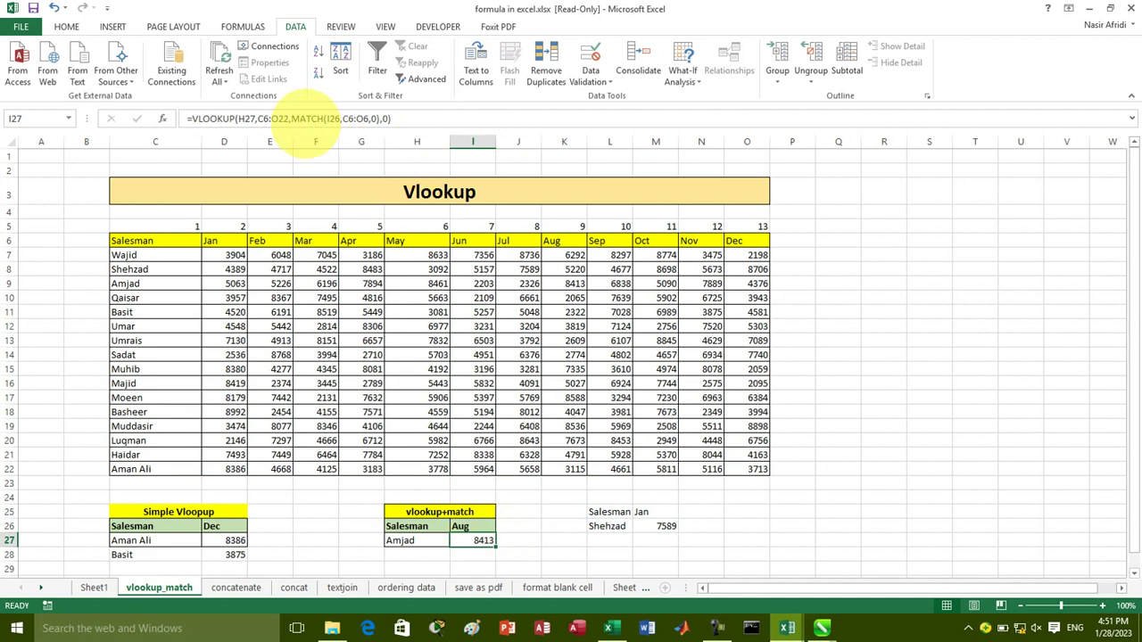
pyautogui.click(294, 119)
pyautogui.moveTo(288, 119); pyautogui.dragTo(237, 118)
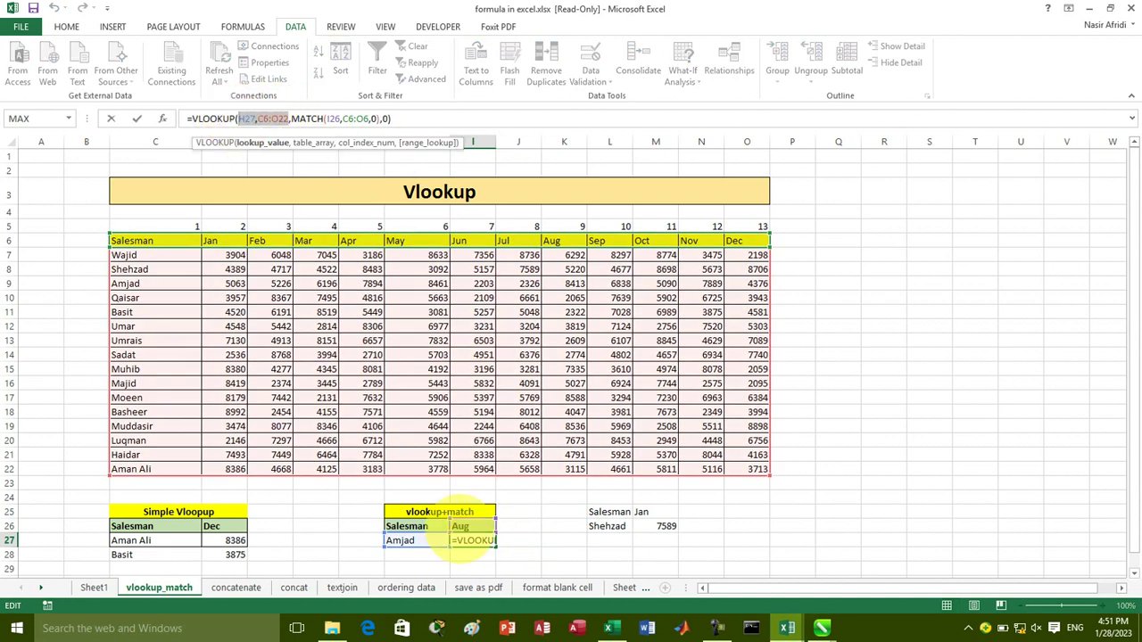
pyautogui.click(410, 541)
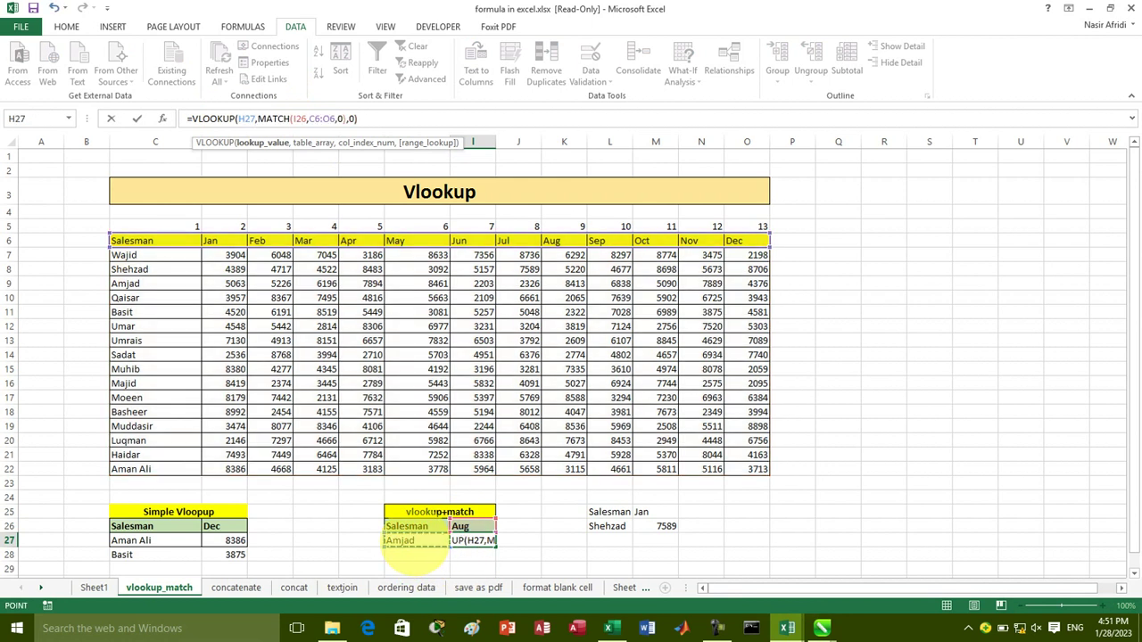
pyautogui.press('Escape')
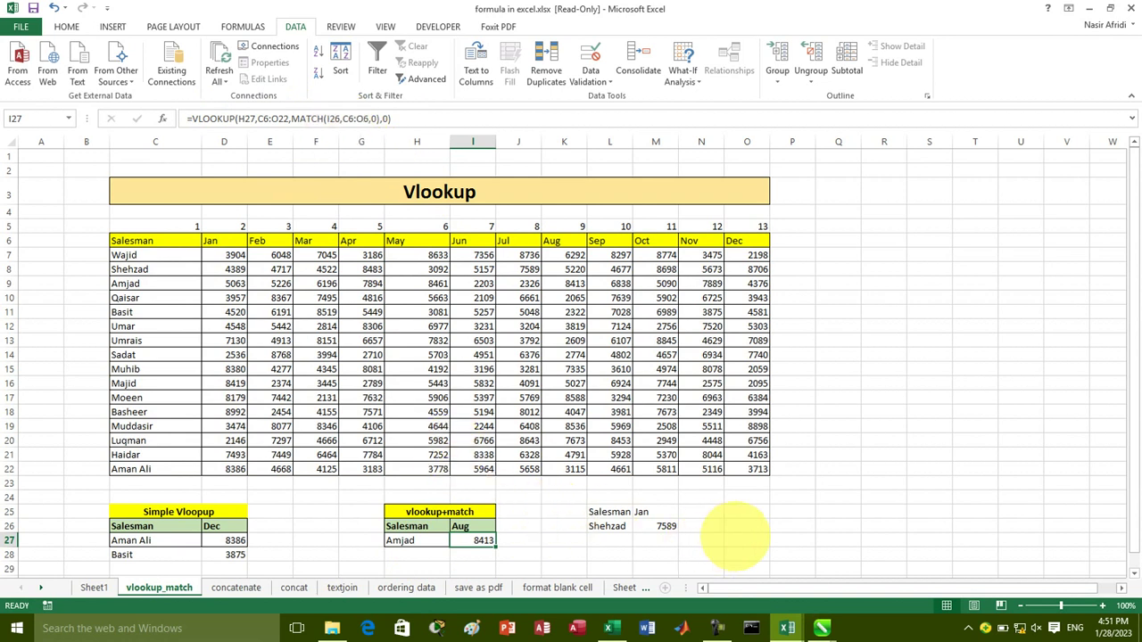
pyautogui.click(668, 526)
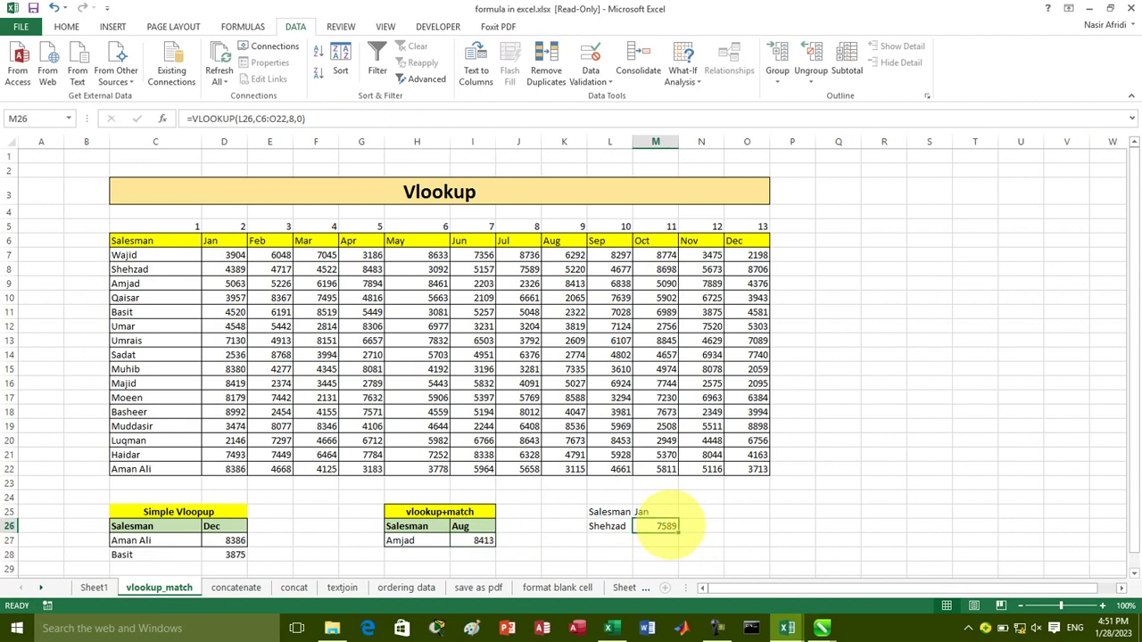
# Step: Clear M26 and start a new VLOOKUP with lookup value L26 and table C6:O22
pyautogui.press('BackSpace')
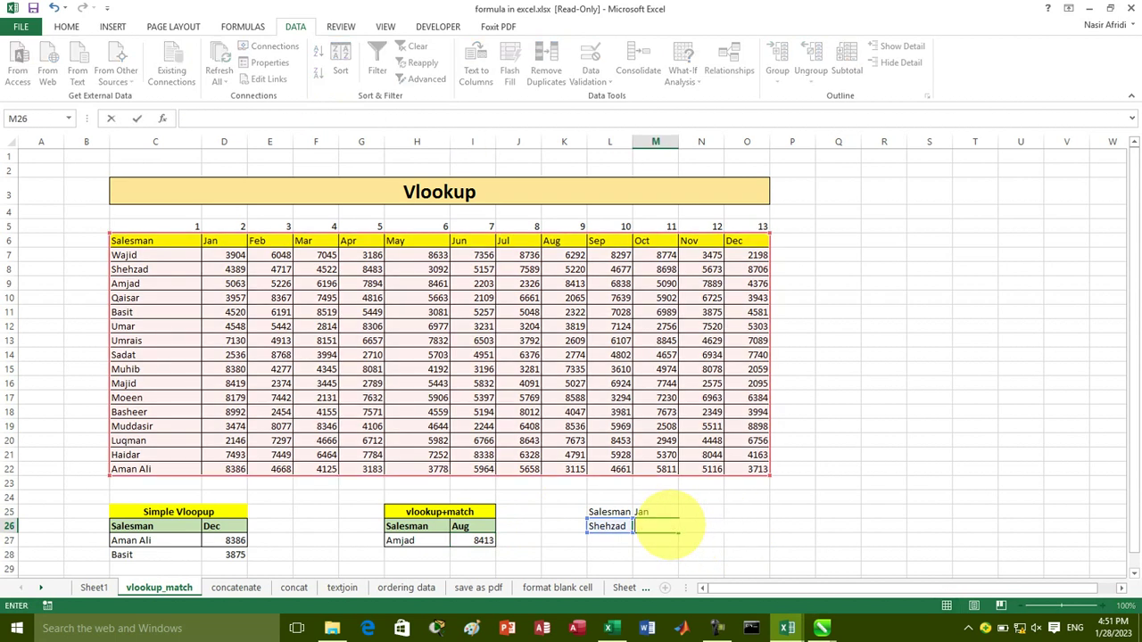
pyautogui.write('=')
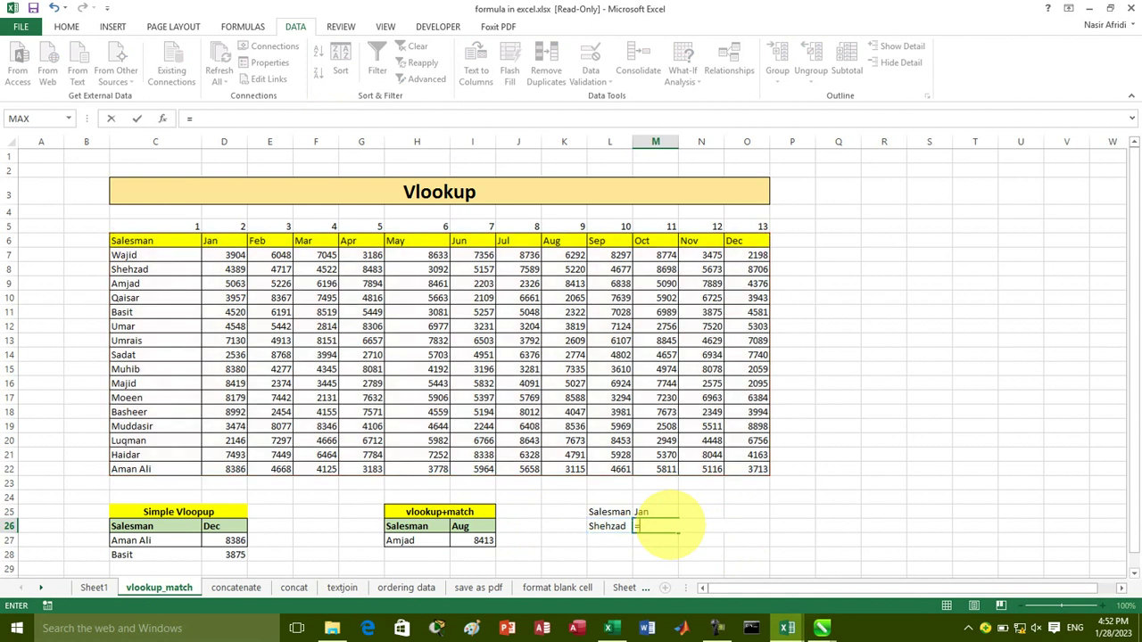
pyautogui.write('l')
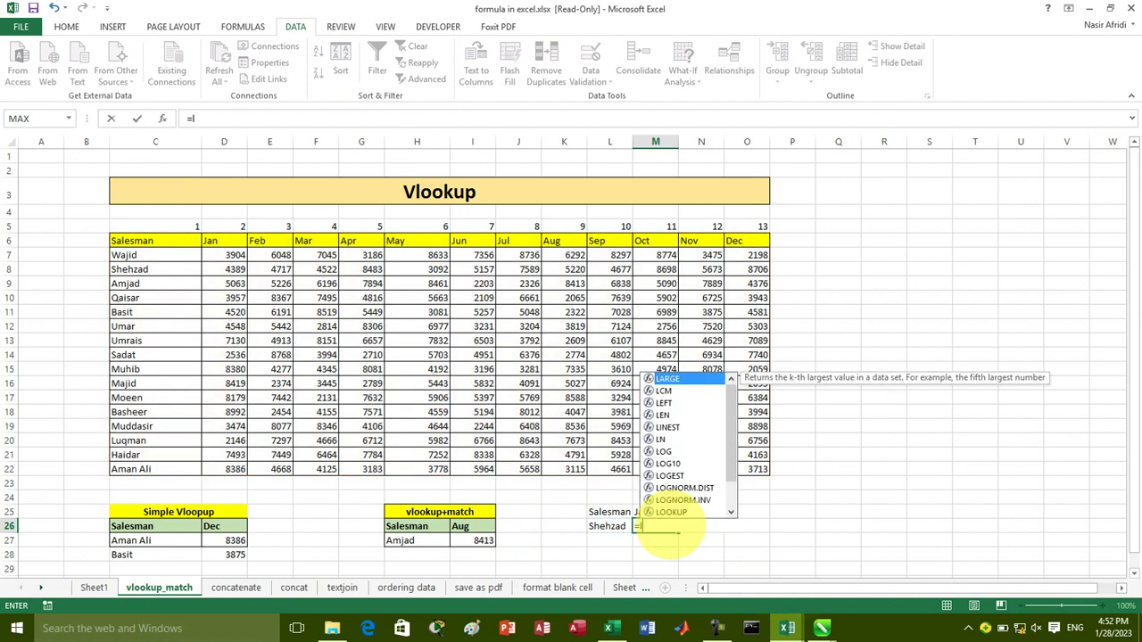
pyautogui.write('o')
pyautogui.press('BackSpace')
pyautogui.press('BackSpace')
pyautogui.write('vl')
pyautogui.press('Tab')
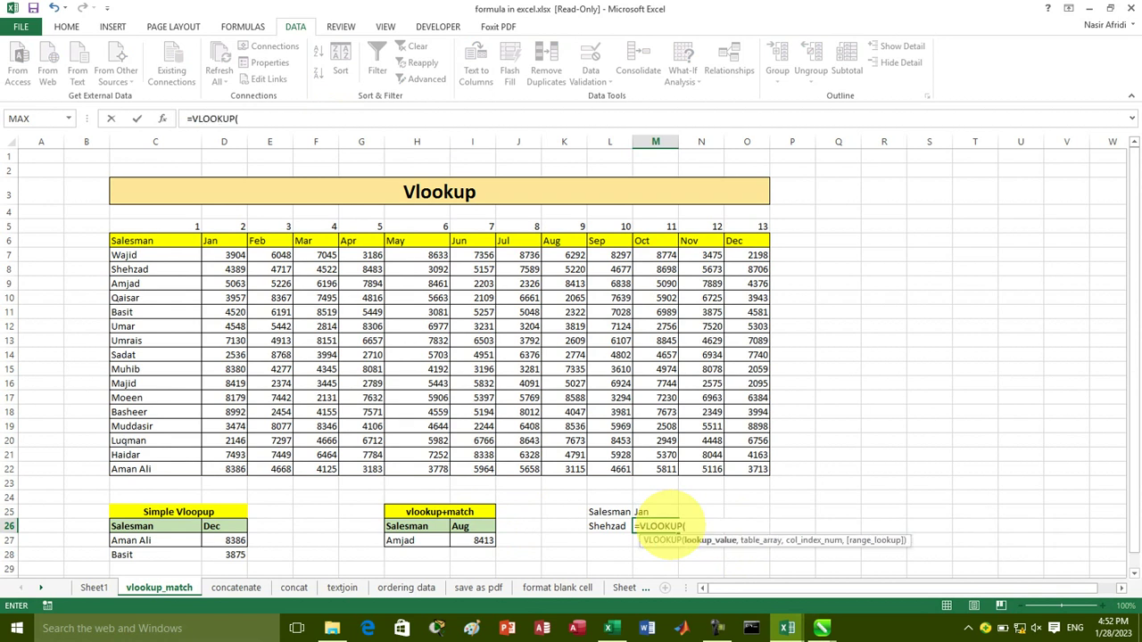
pyautogui.click(609, 526)
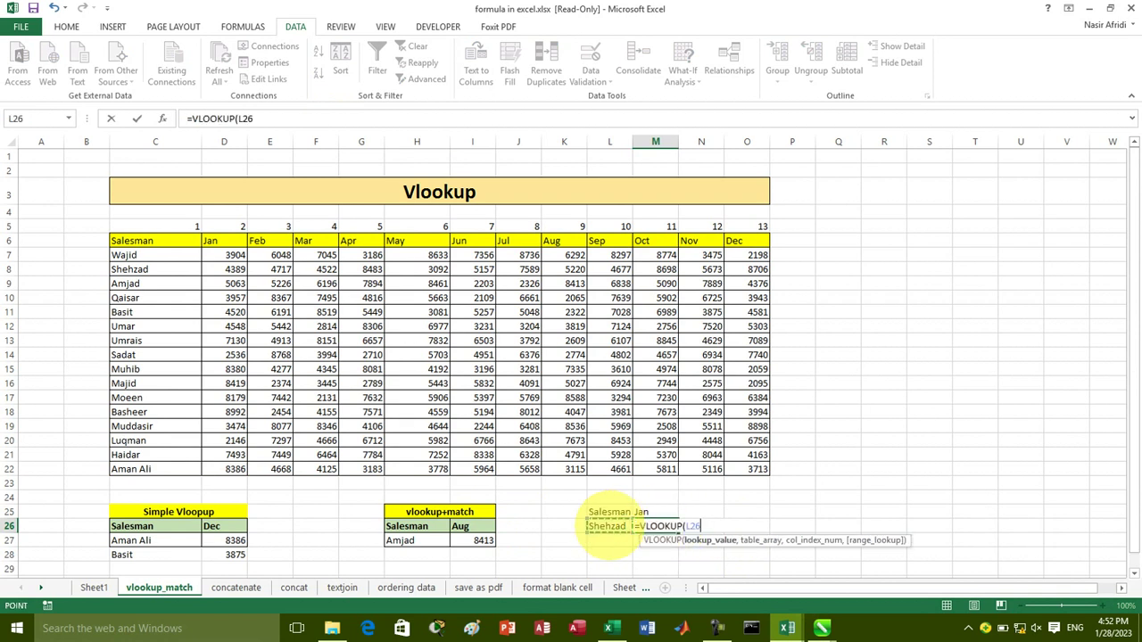
pyautogui.write(',')
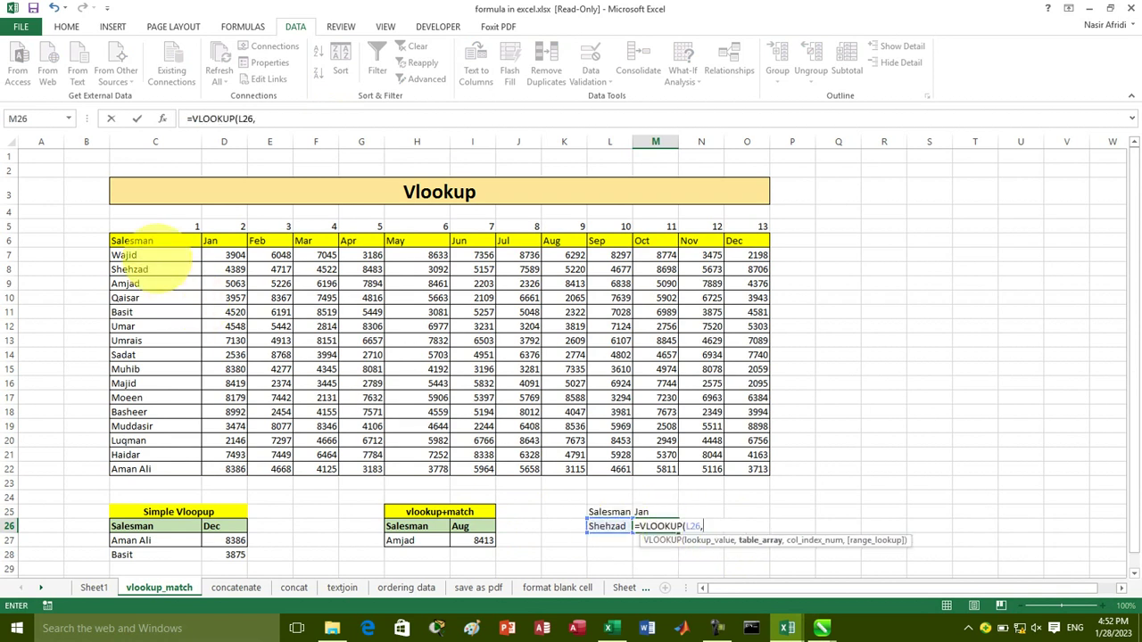
pyautogui.moveTo(134, 239); pyautogui.dragTo(754, 468)
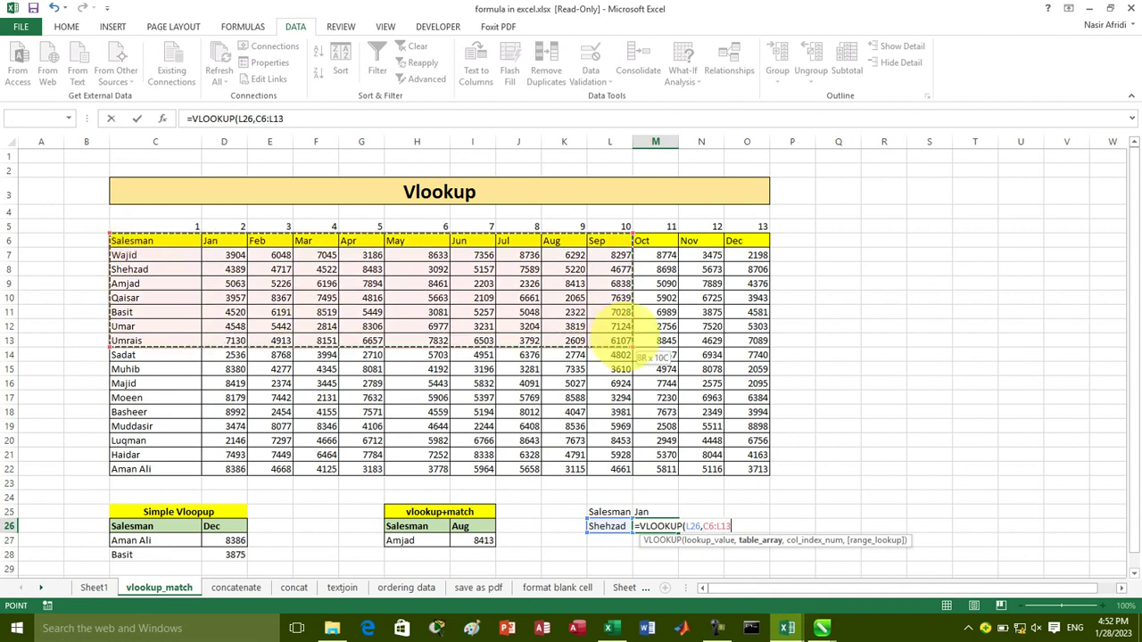
pyautogui.write(',')
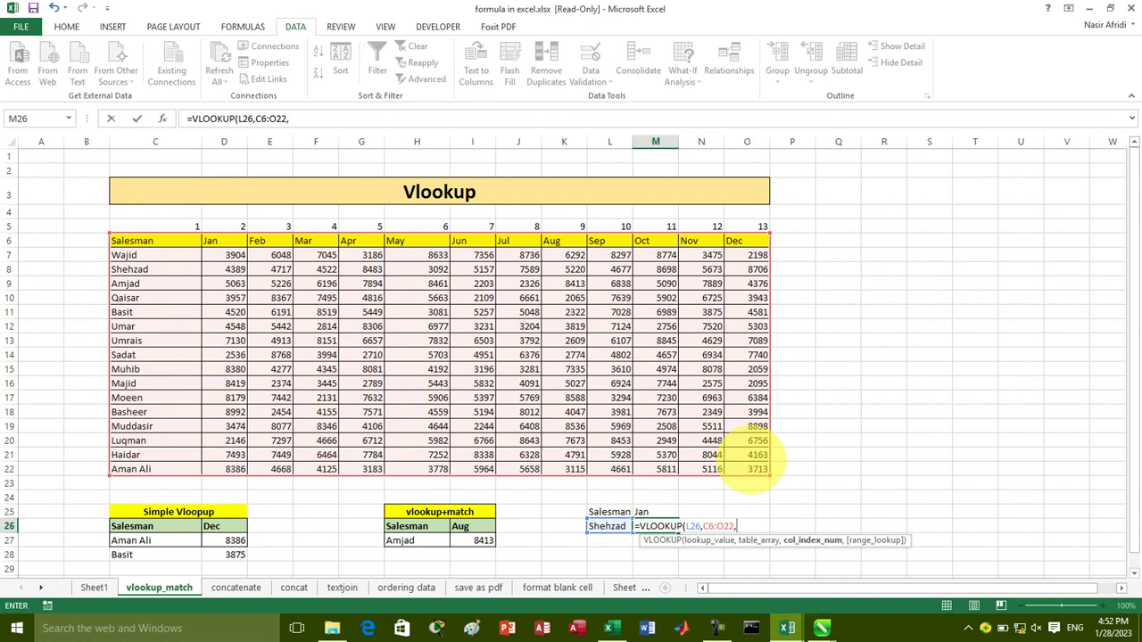
# Step: Use MATCH(M25,D6:O6,0) as the column index and finish with exact match 0
pyautogui.write('m')
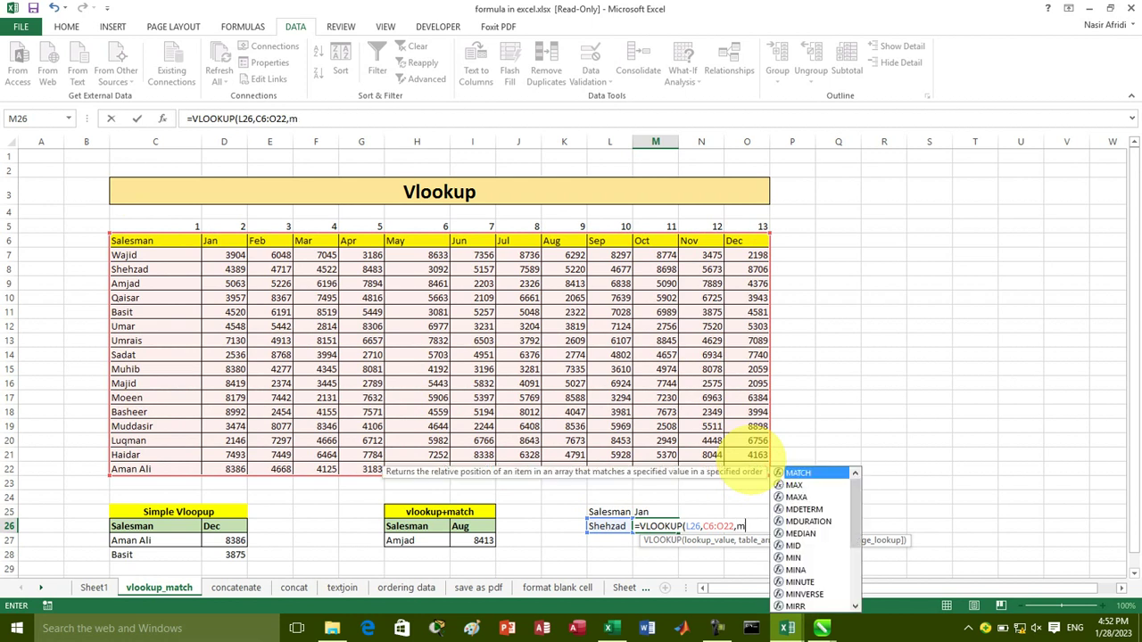
pyautogui.write('atch')
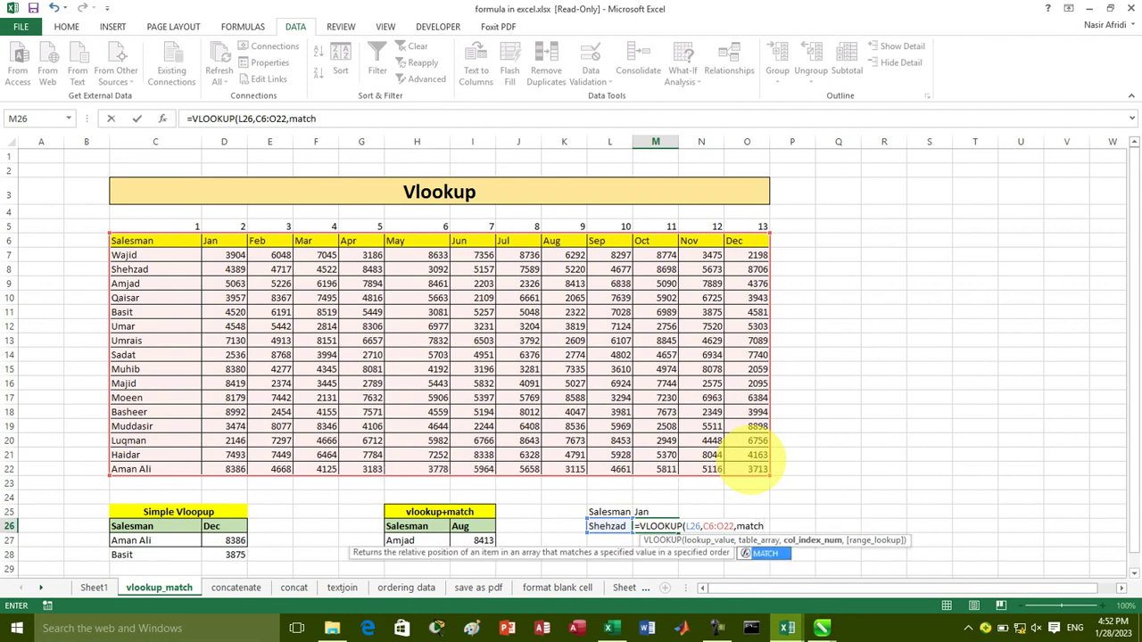
pyautogui.press('Tab')
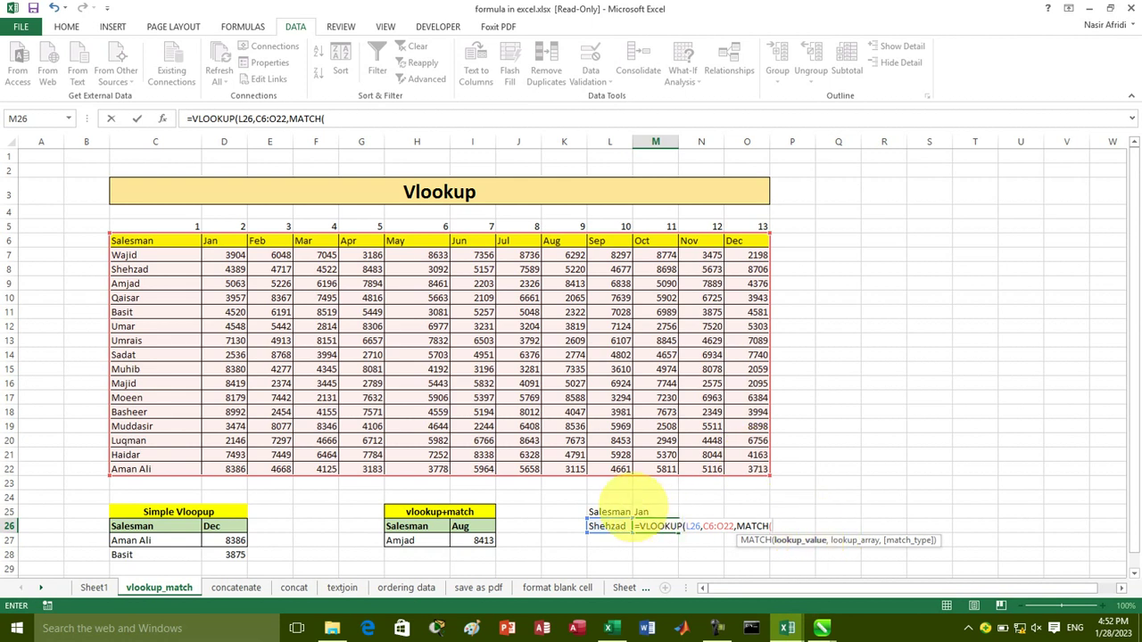
pyautogui.click(644, 511)
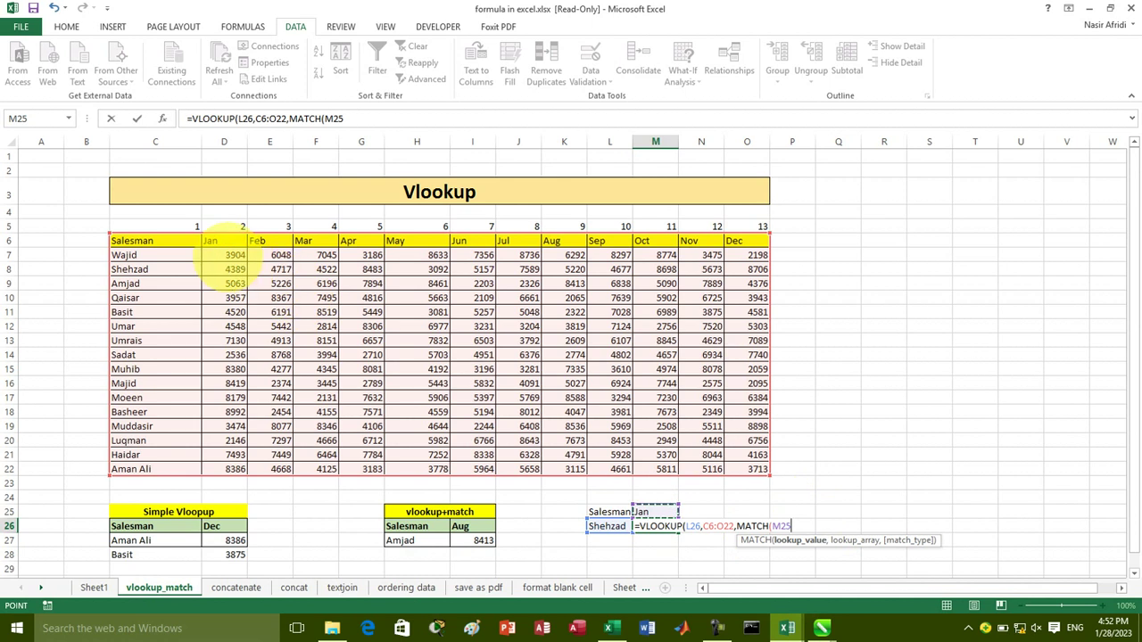
pyautogui.moveTo(211, 241)
pyautogui.mouseDown()
pyautogui.moveTo(513, 256)
pyautogui.moveTo(756, 241)
pyautogui.mouseUp()
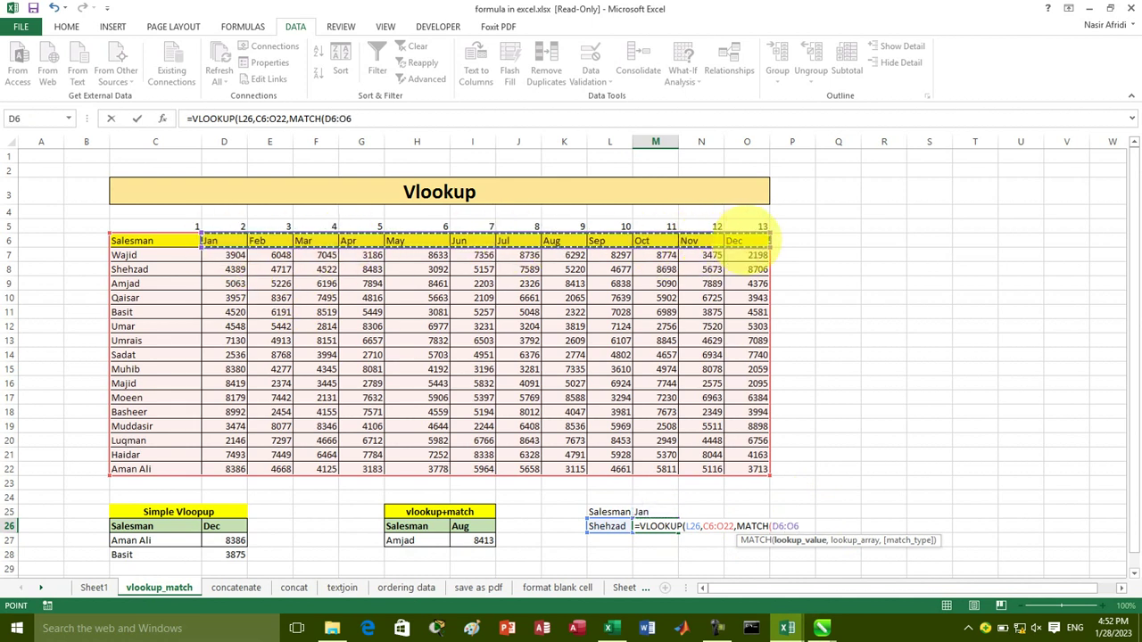
pyautogui.write(',')
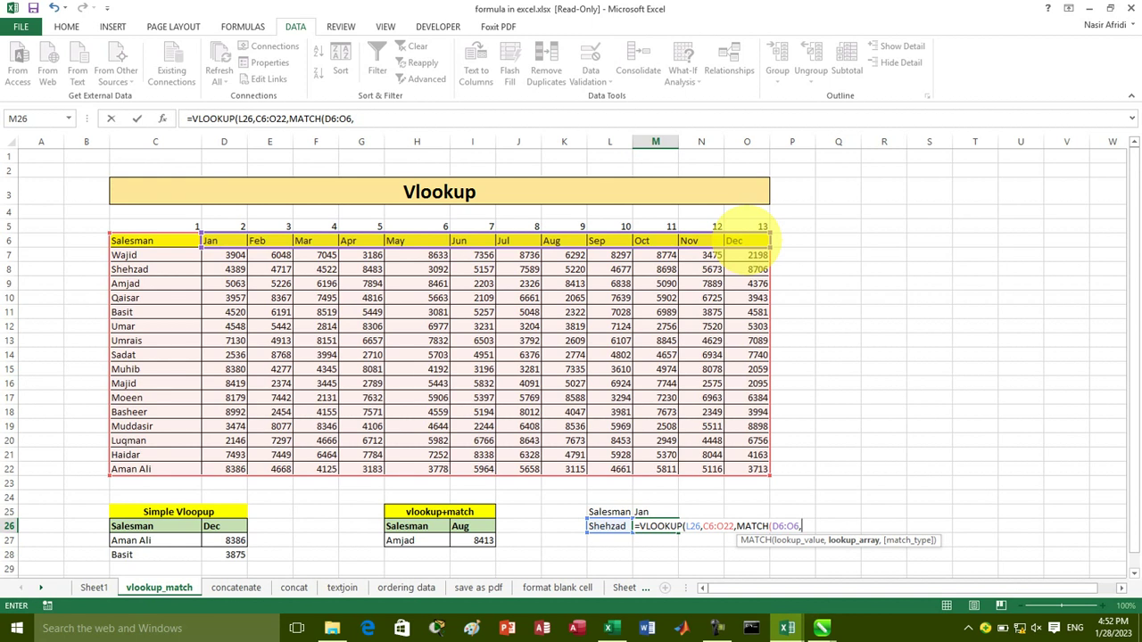
pyautogui.press('BackSpace')
pyautogui.press('BackSpace')
pyautogui.press('BackSpace')
pyautogui.press('BackSpace')
pyautogui.press('BackSpace')
pyautogui.press('BackSpace')
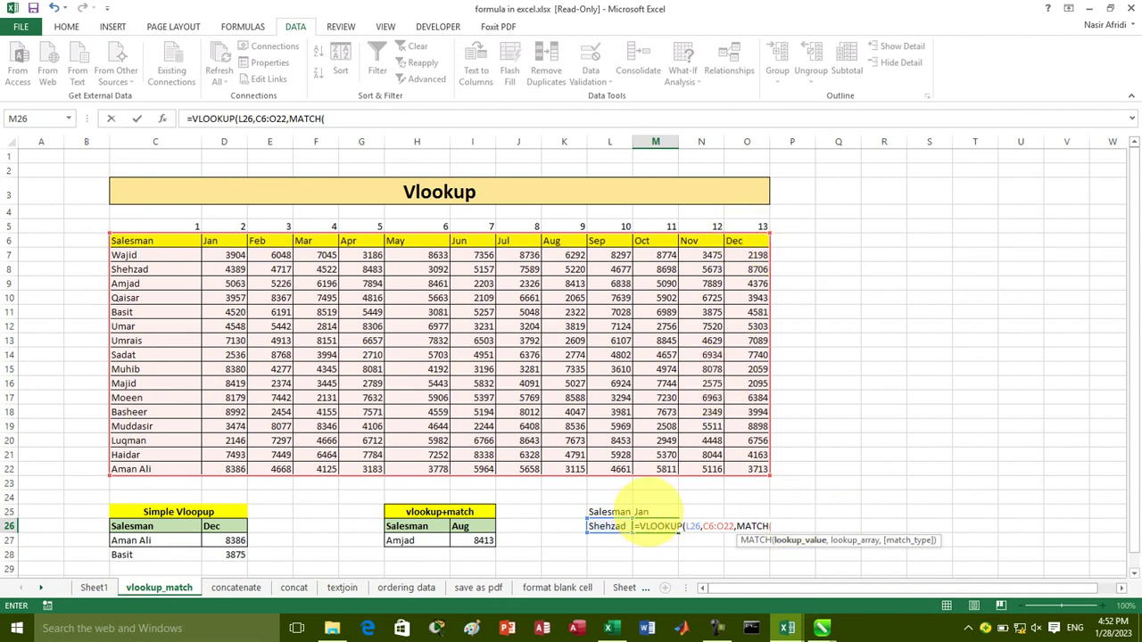
pyautogui.click(650, 511)
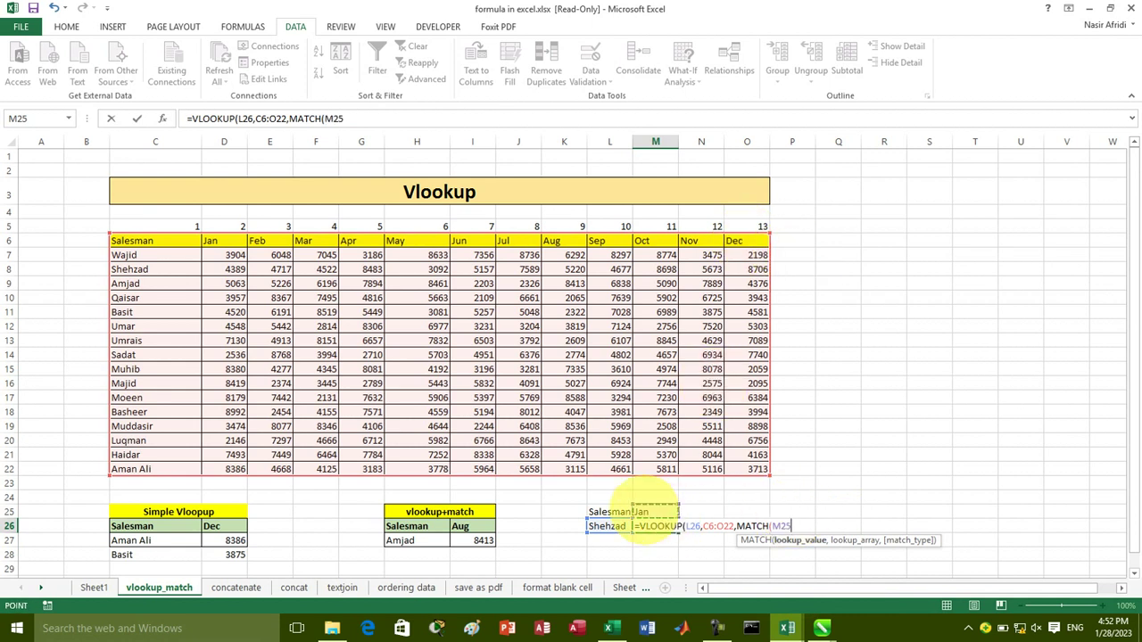
pyautogui.write(',')
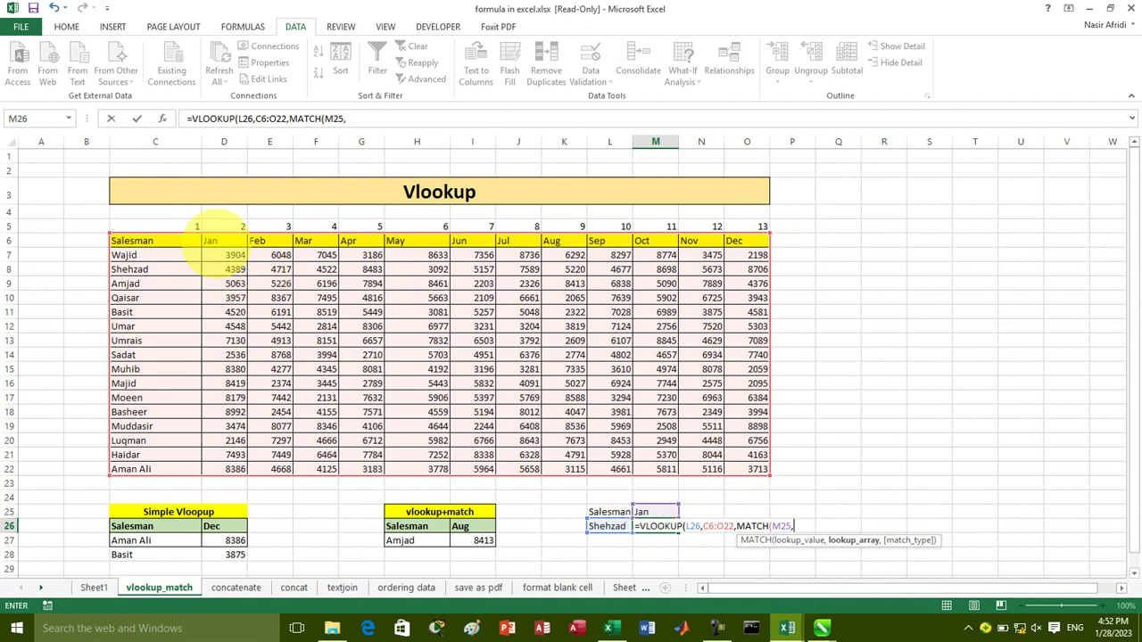
pyautogui.moveTo(213, 241); pyautogui.dragTo(731, 237)
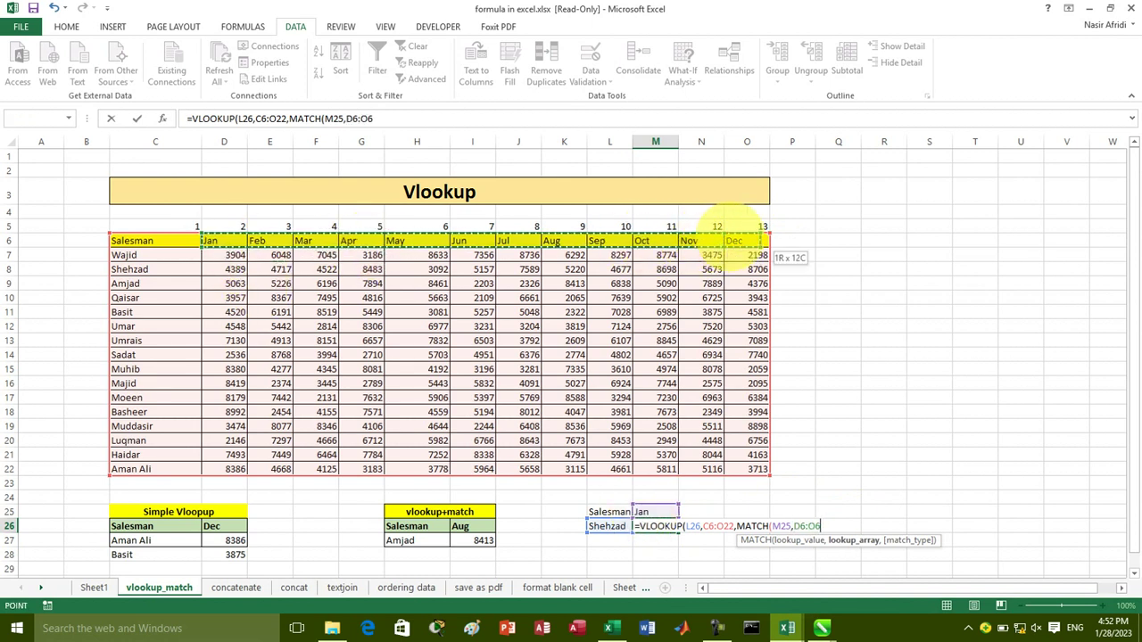
pyautogui.write(',')
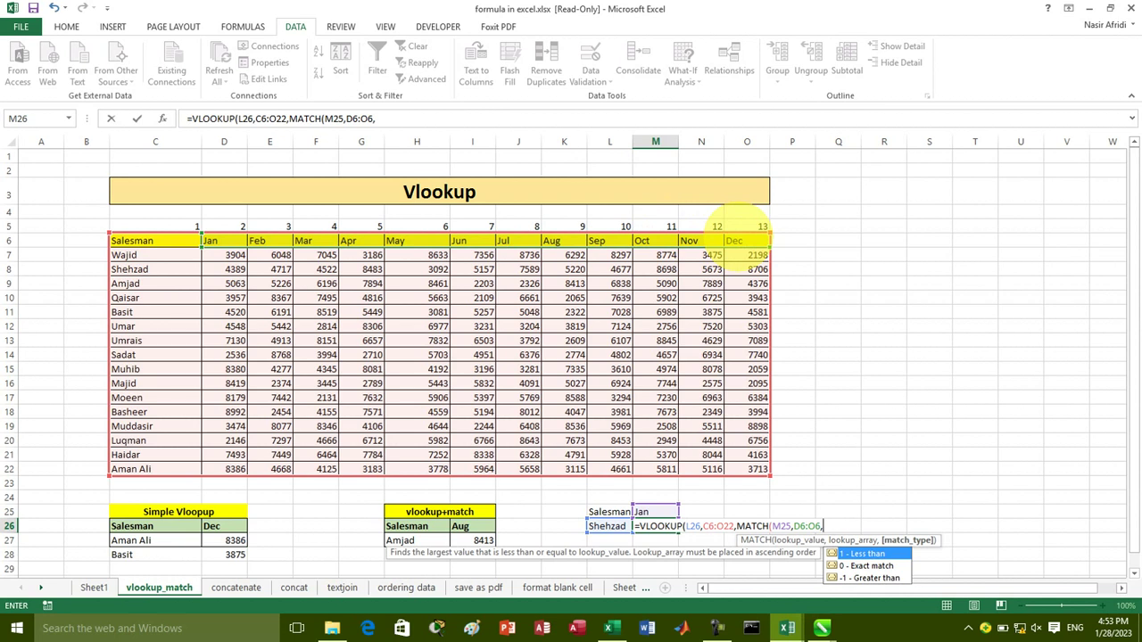
pyautogui.write('0')
pyautogui.write(')')
pyautogui.write(',')
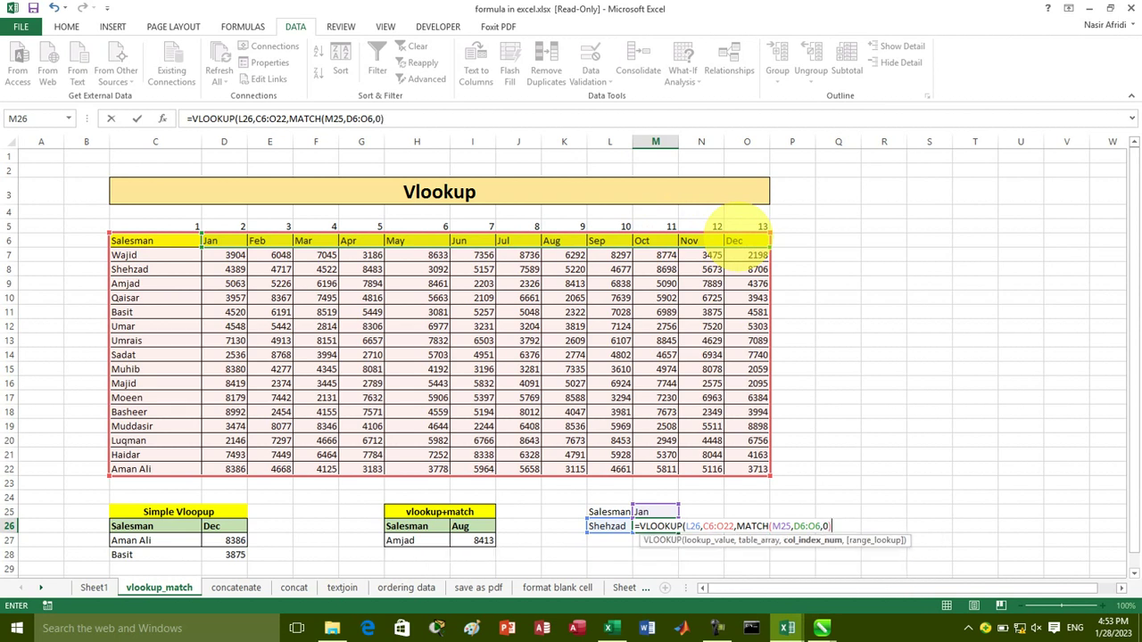
pyautogui.write(',')
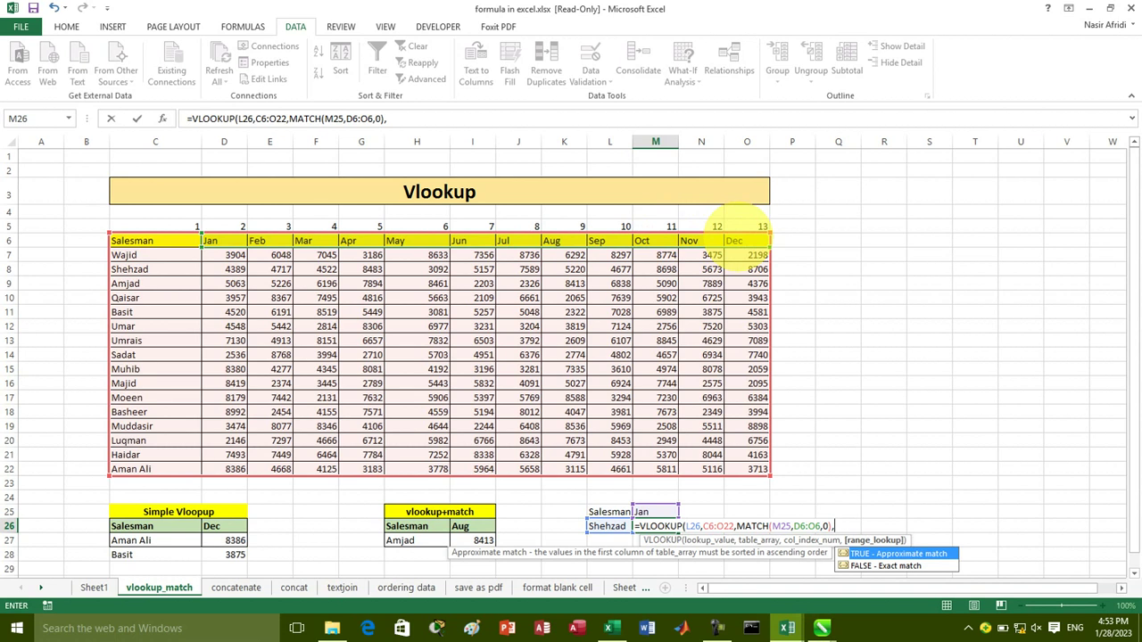
pyautogui.write('0')
pyautogui.write(')')
pyautogui.press('Return')
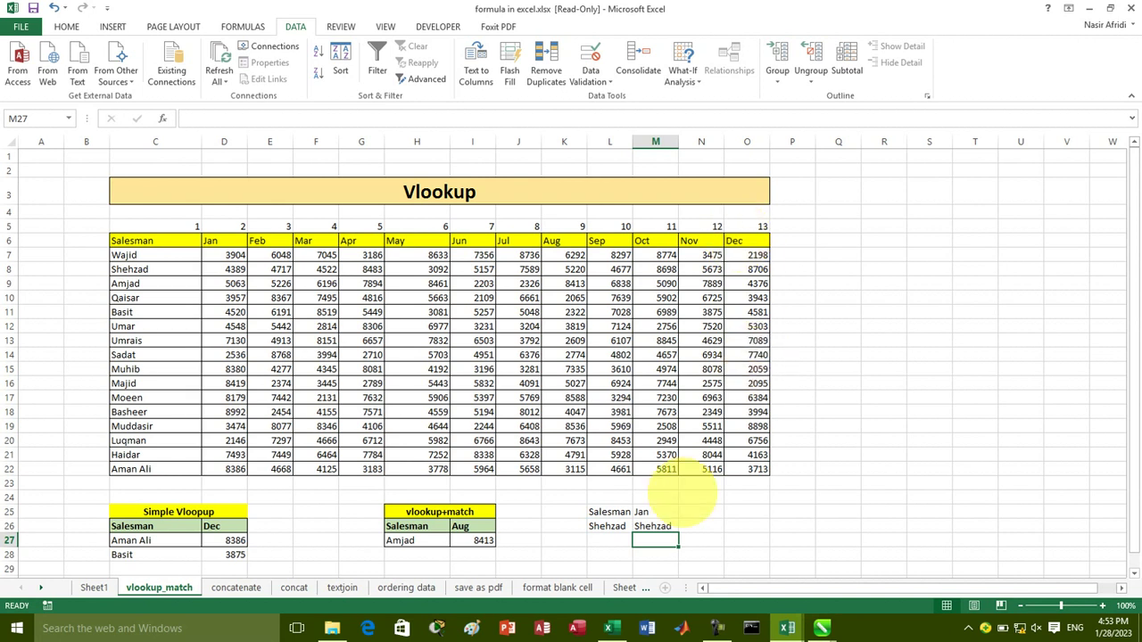
# Step: Compare the formulas in M26, M25 and I27
pyautogui.click(661, 526)
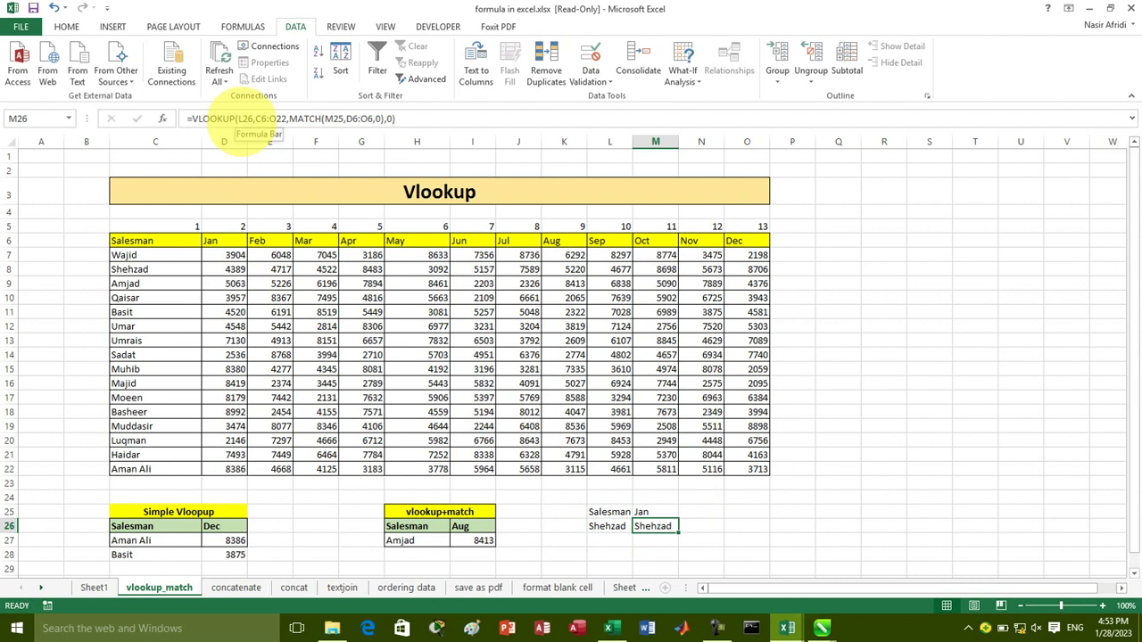
pyautogui.click(643, 512)
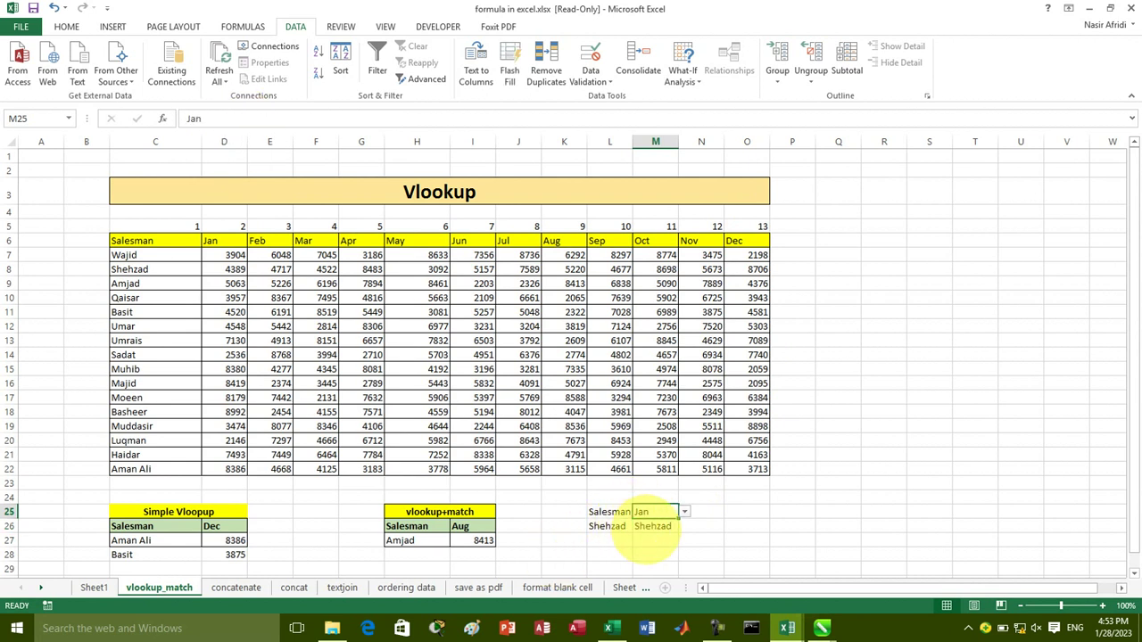
pyautogui.click(654, 527)
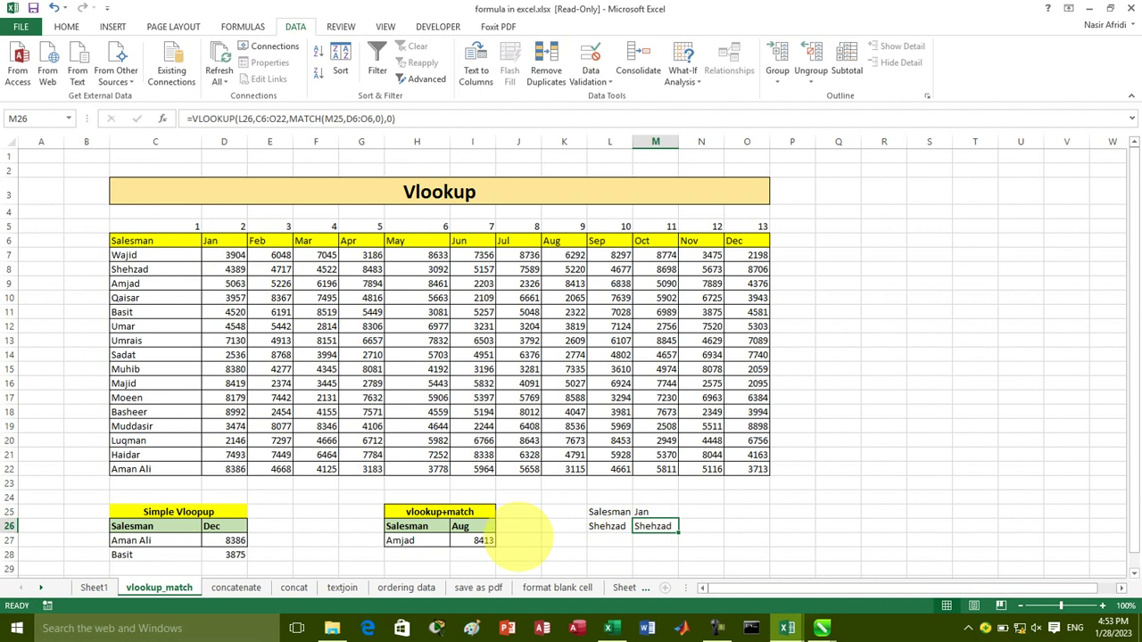
pyautogui.click(483, 541)
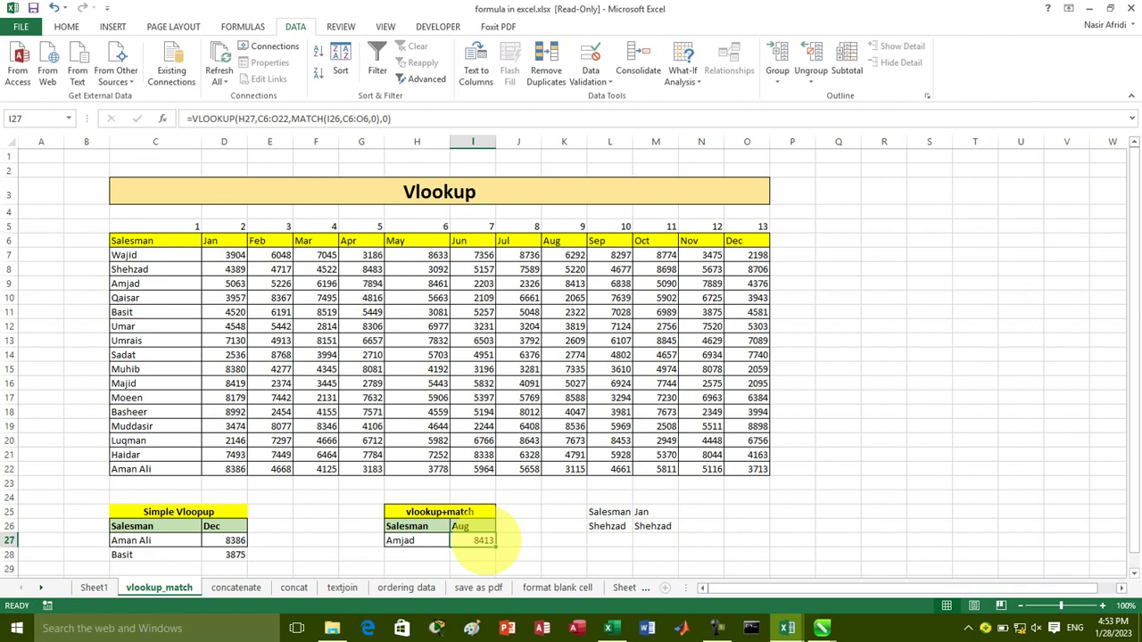
pyautogui.doubleClick(483, 539)
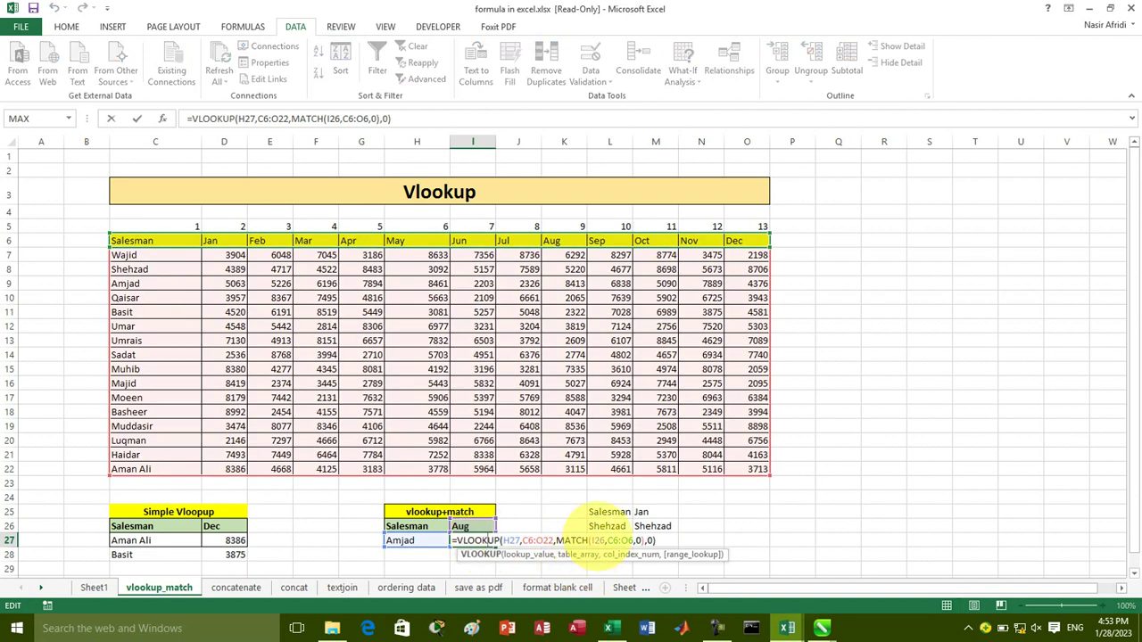
pyautogui.click(600, 541)
pyautogui.click(623, 540)
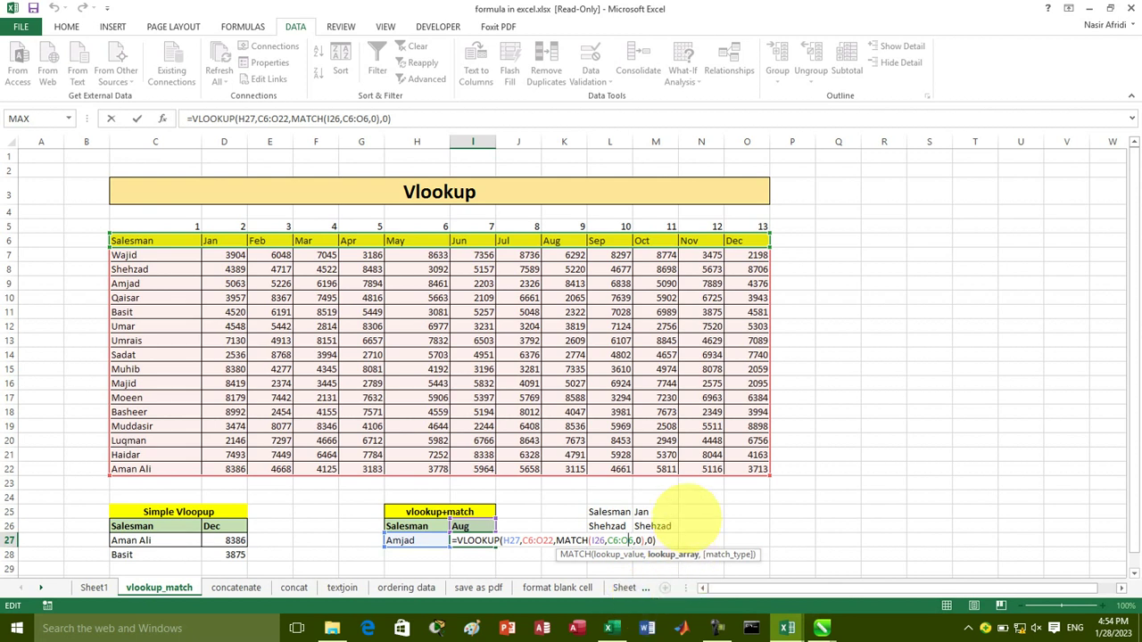
pyautogui.click(655, 527)
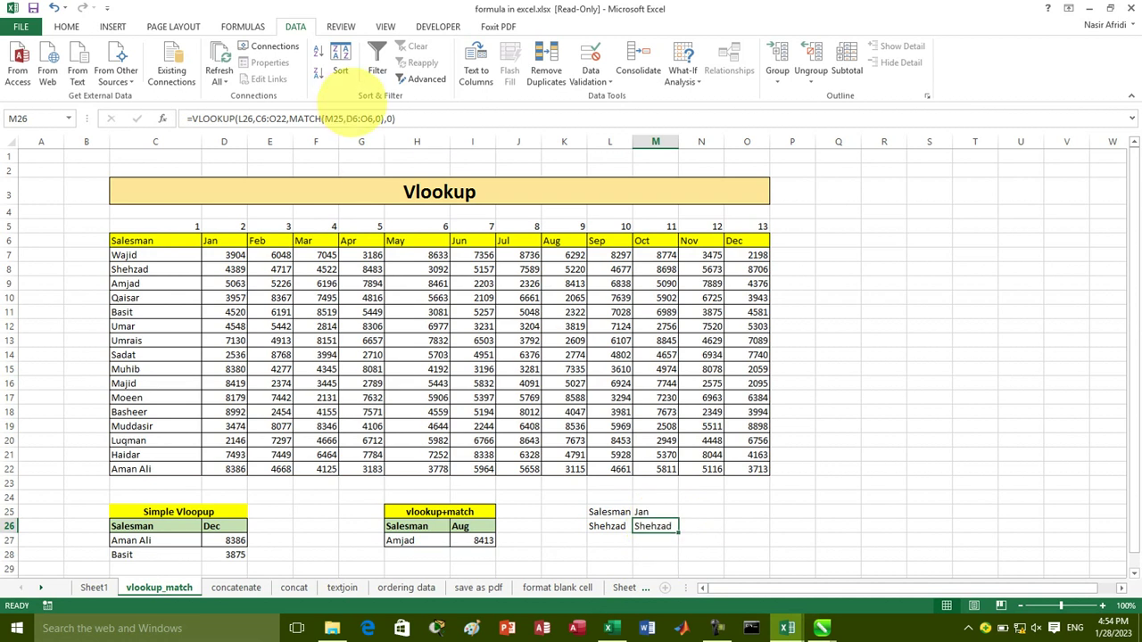
# Step: Change M26's MATCH range from D6:O6 to C6:O6 so it returns Jan sales, 4389
pyautogui.click(372, 119)
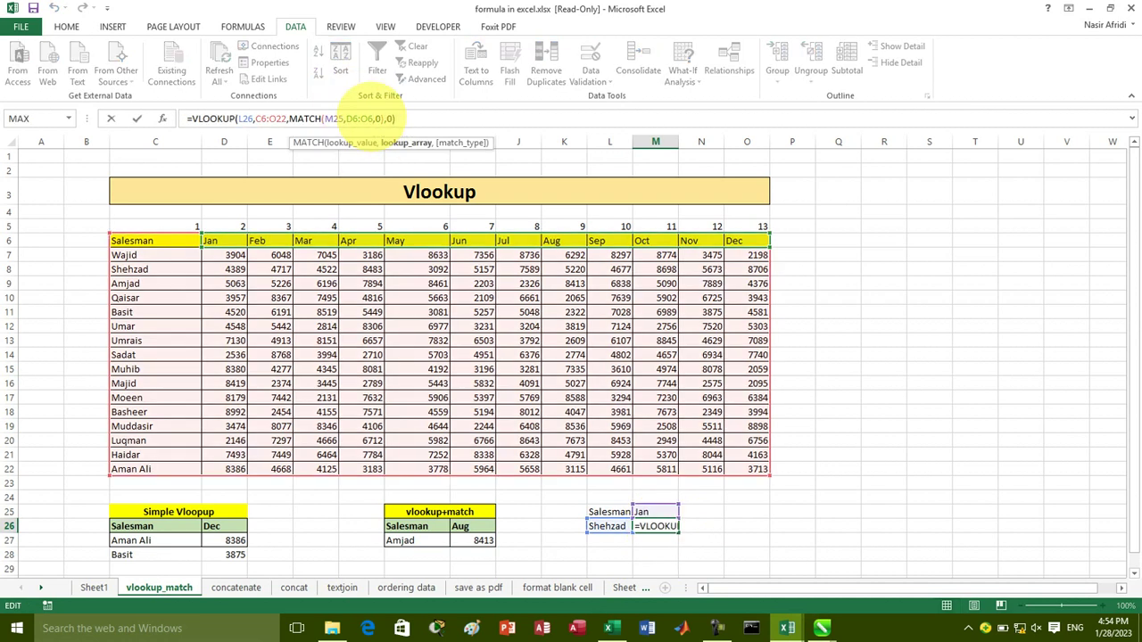
pyautogui.moveTo(373, 119); pyautogui.dragTo(346, 119)
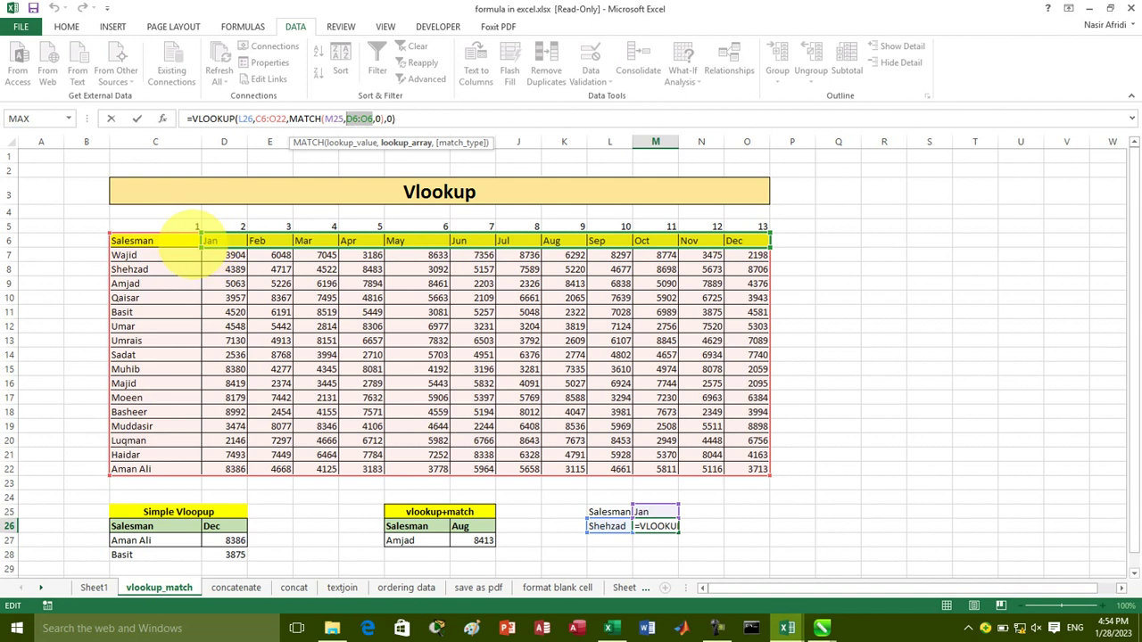
pyautogui.moveTo(201, 233); pyautogui.dragTo(125, 233)
pyautogui.press('Return')
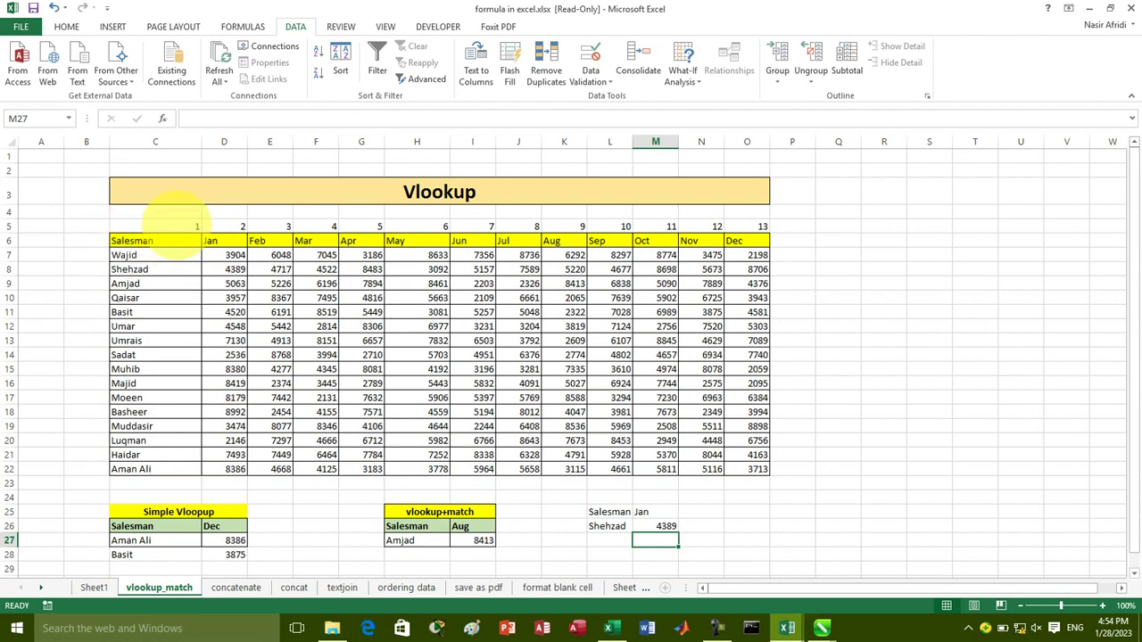
pyautogui.click(218, 240)
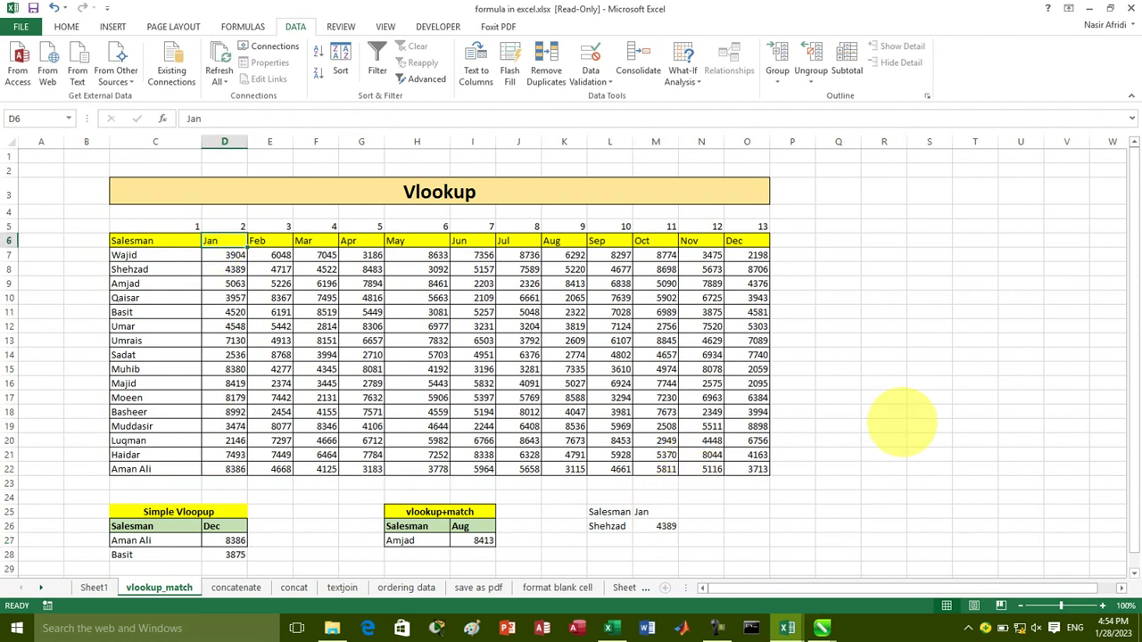
# Step: Start a VLOOKUP in R9 with lookup value Q9 and table C6:O22
pyautogui.click(883, 283)
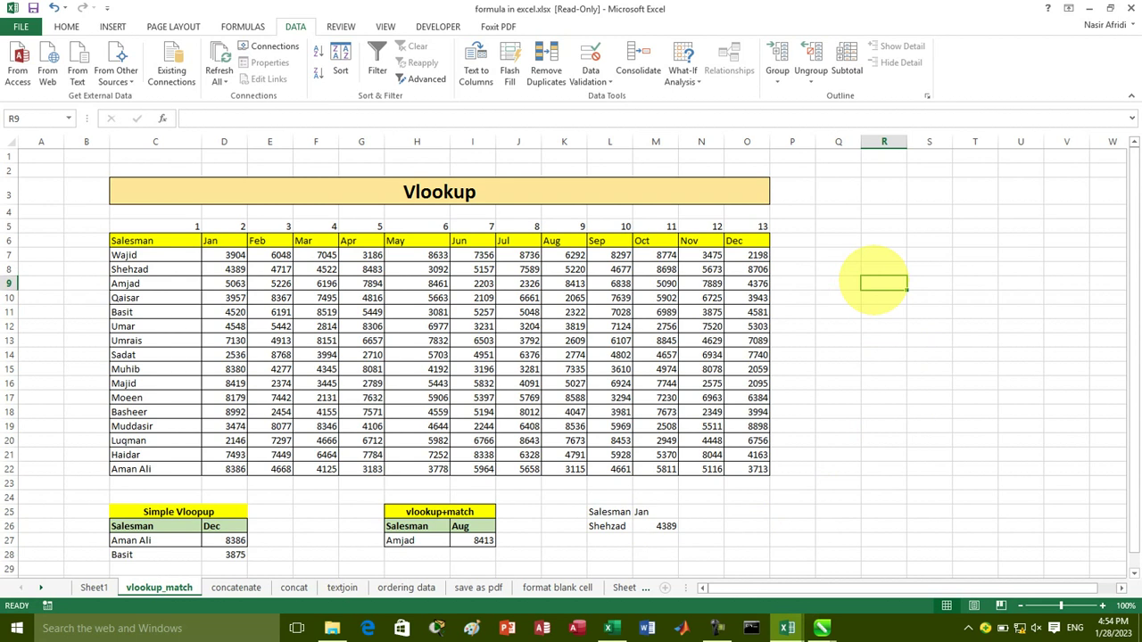
pyautogui.write('=vlo')
pyautogui.press('Tab')
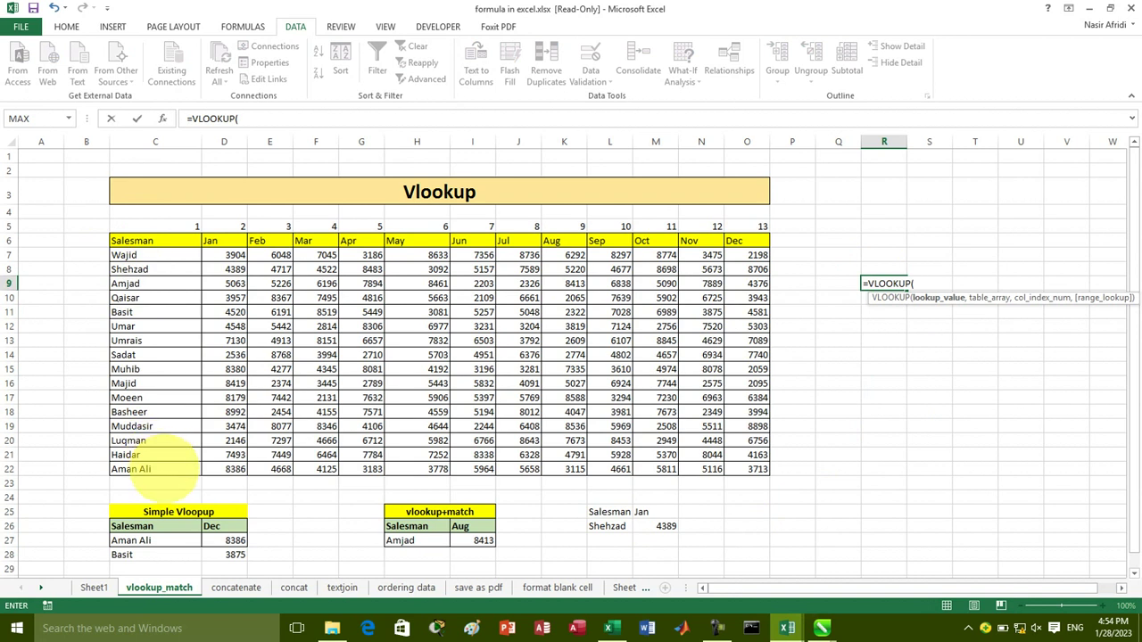
pyautogui.click(839, 283)
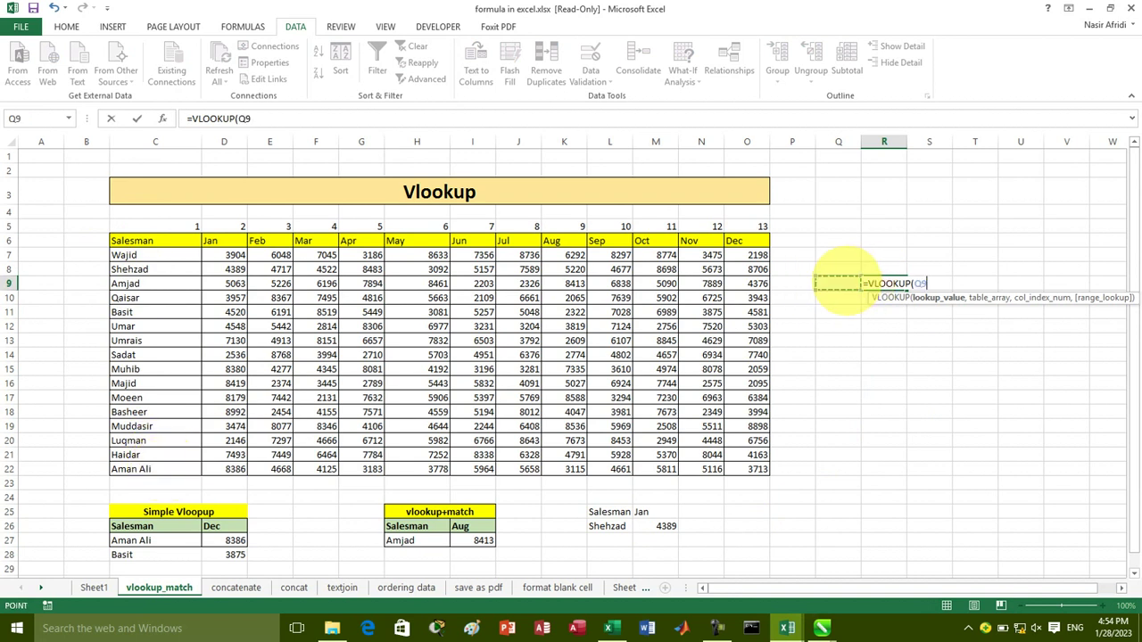
pyautogui.write(',')
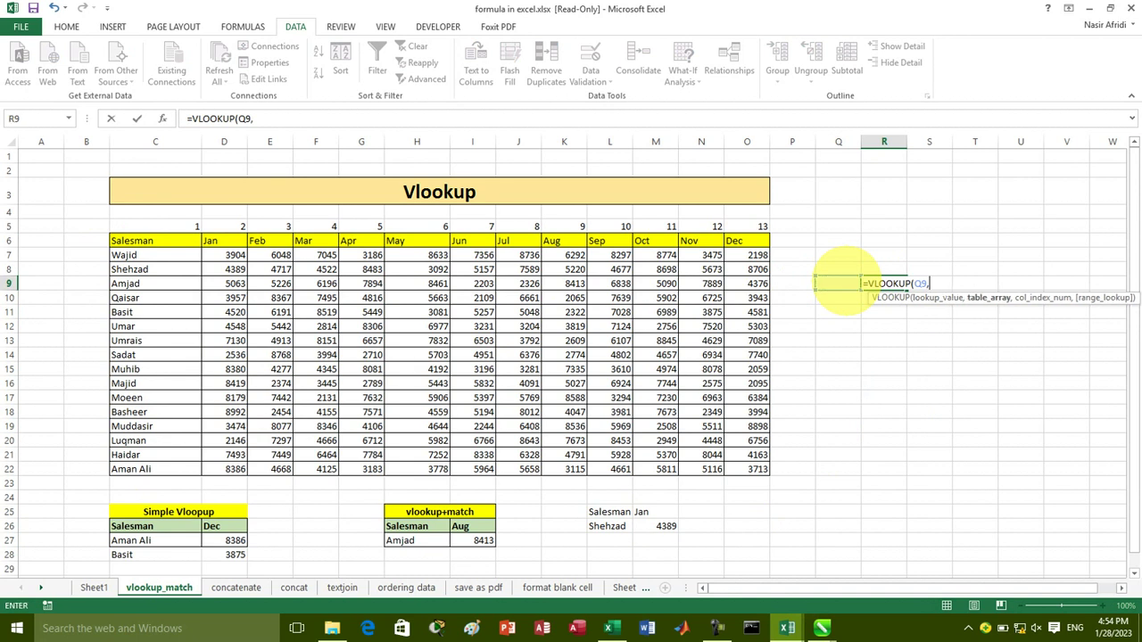
pyautogui.moveTo(150, 234)
pyautogui.mouseDown()
pyautogui.moveTo(731, 486)
pyautogui.moveTo(737, 471)
pyautogui.mouseUp()
pyautogui.write(',')
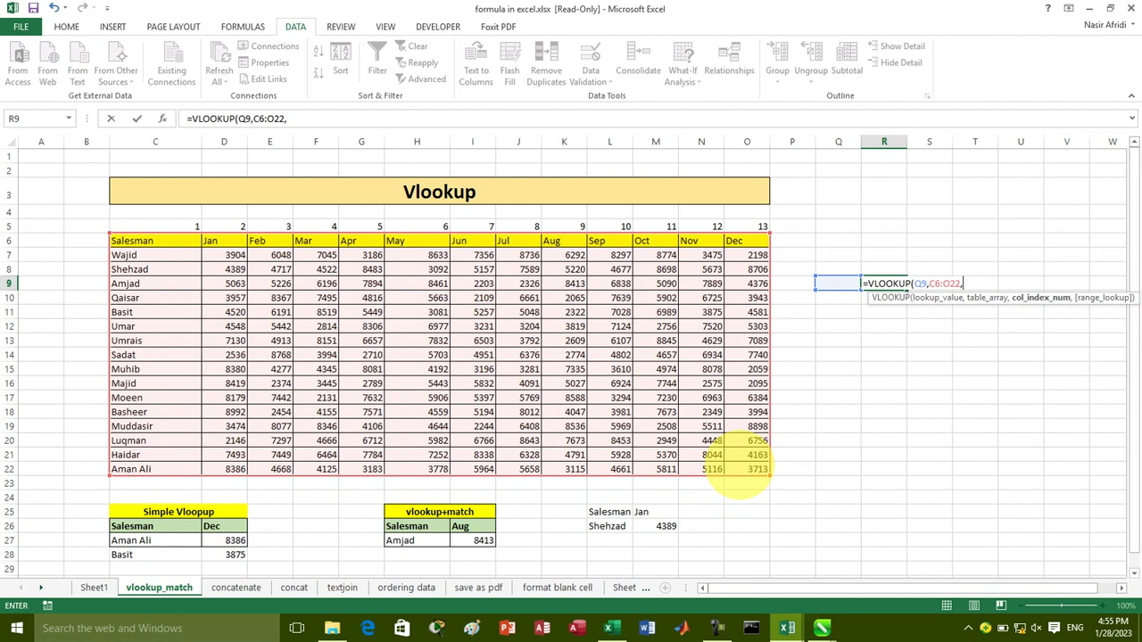
# Step: Add MATCH(S8,C6:O6,) as the column index and close with exact match, giving #N/A
pyautogui.write('match')
pyautogui.press('Tab')
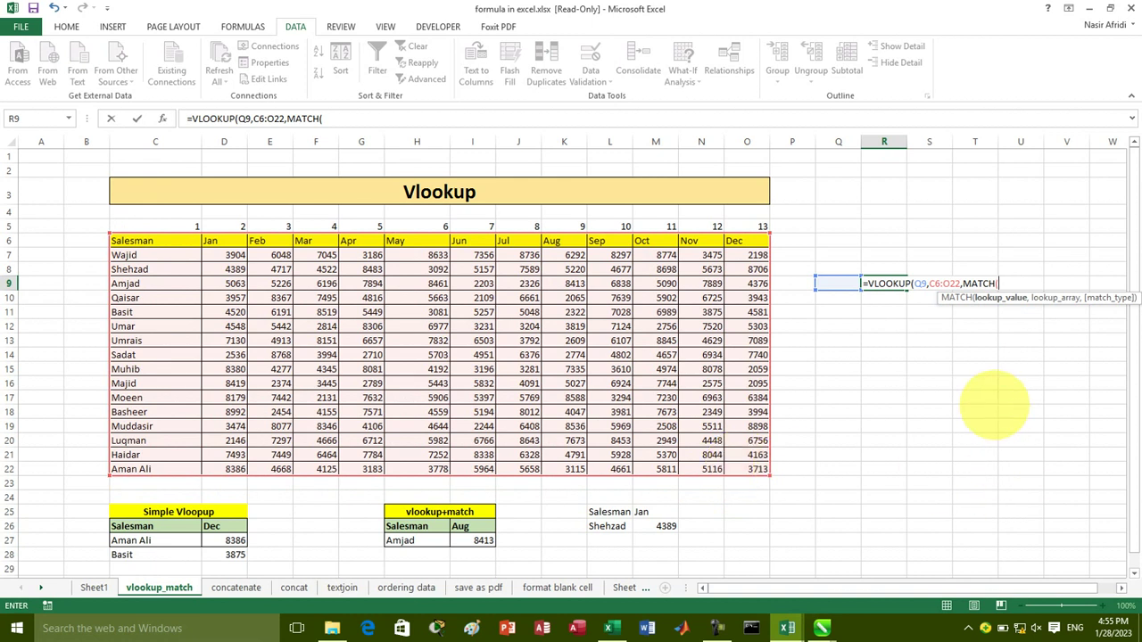
pyautogui.click(929, 267)
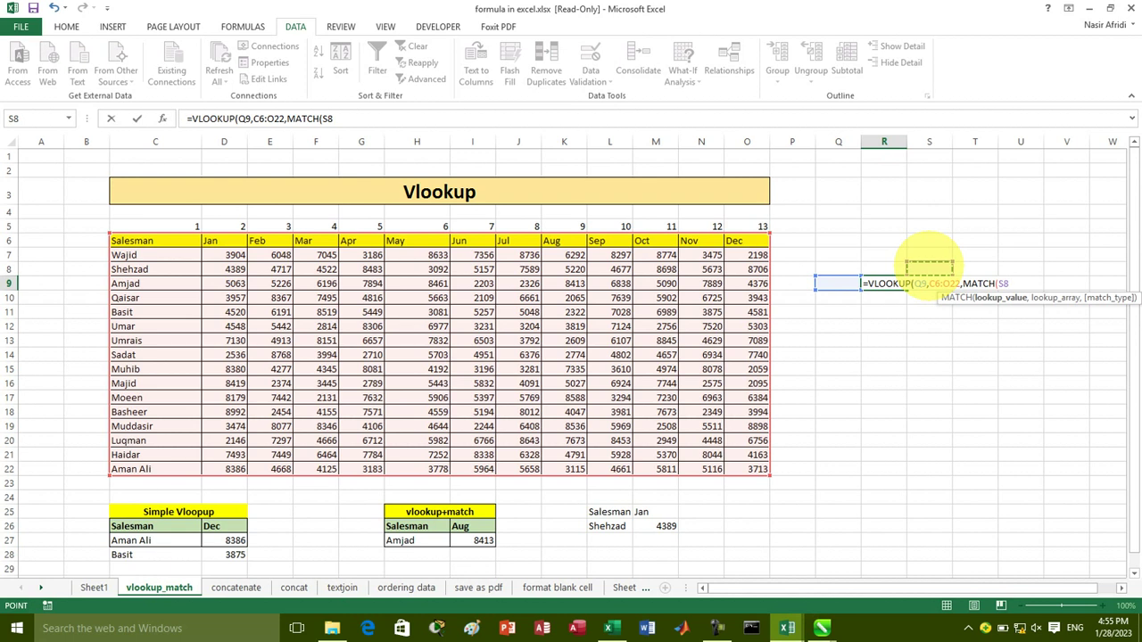
pyautogui.write(',')
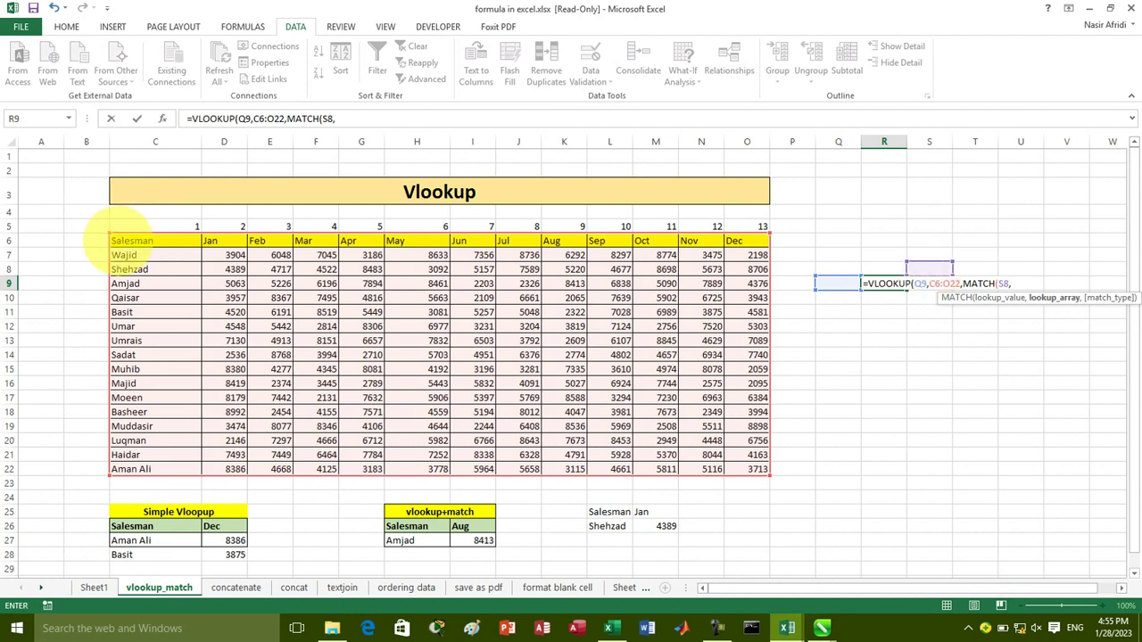
pyautogui.moveTo(134, 235); pyautogui.dragTo(764, 235)
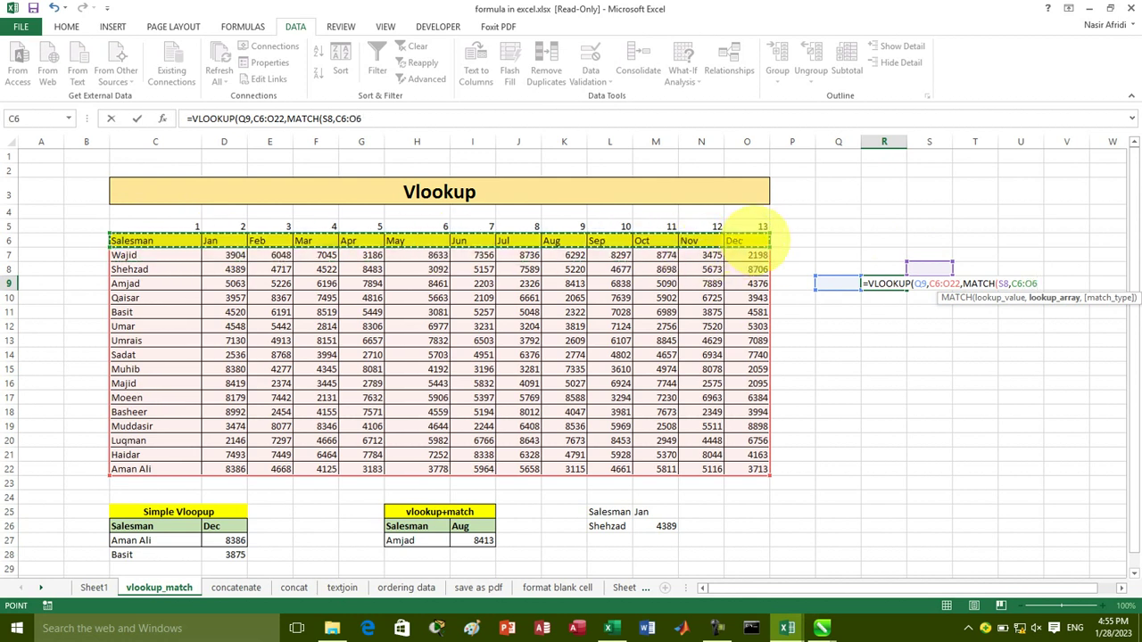
pyautogui.write(',')
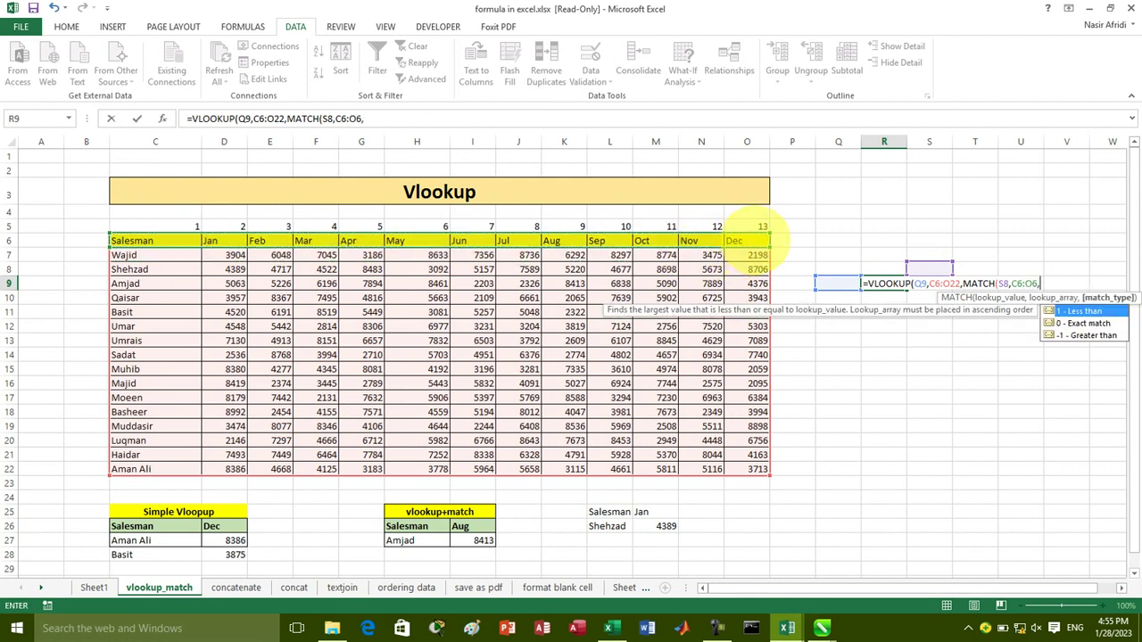
pyautogui.write(')')
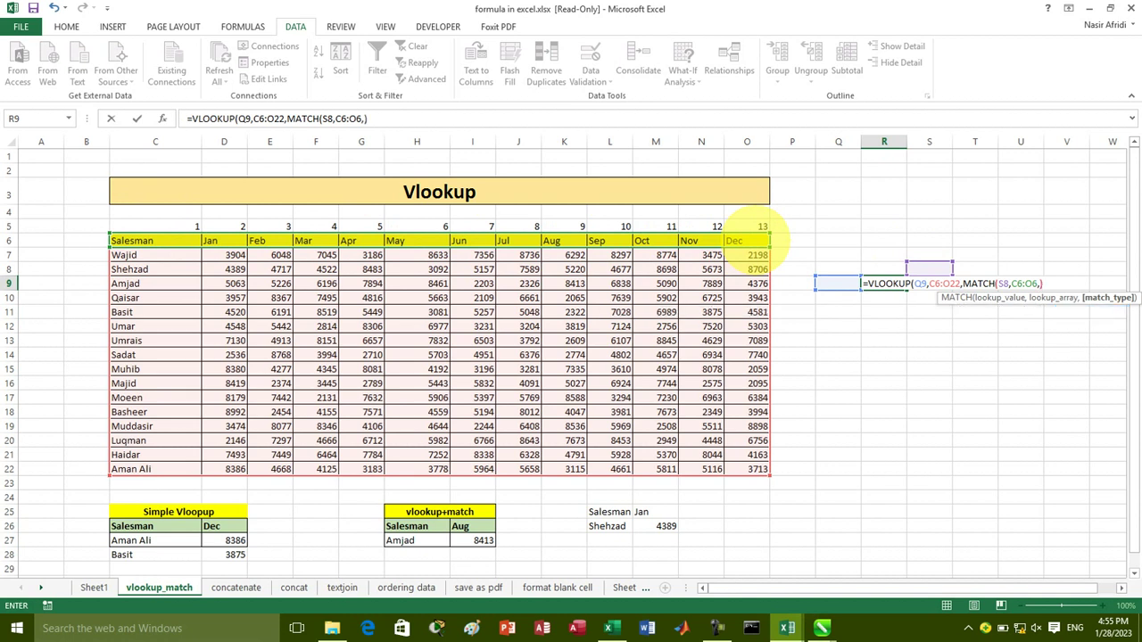
pyautogui.write(',)')
pyautogui.press('BackSpace')
pyautogui.write('0')
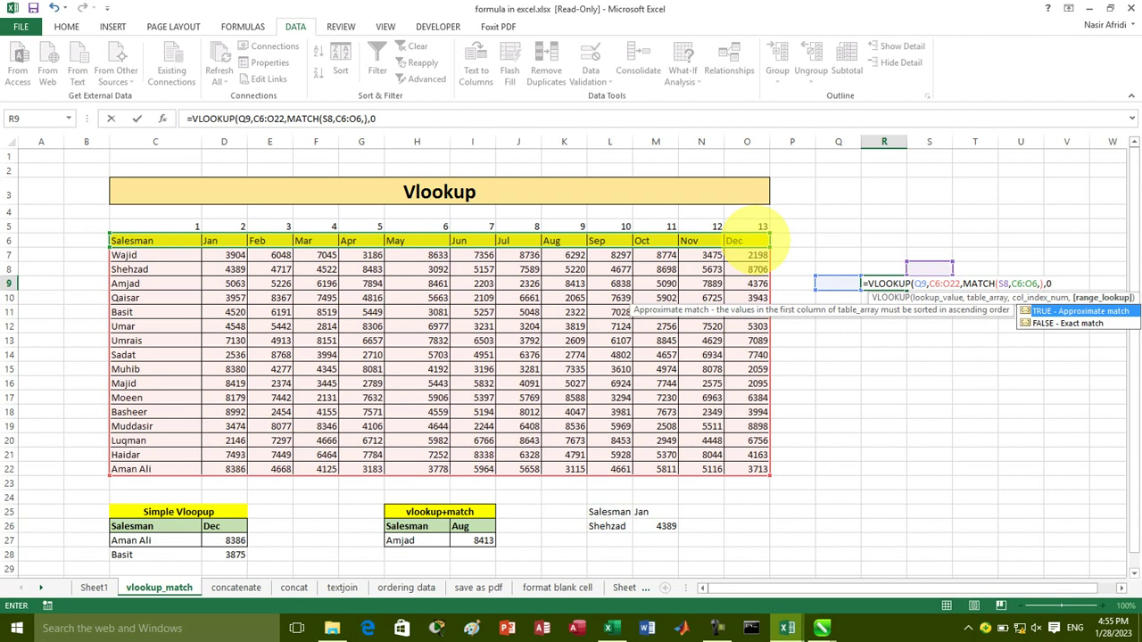
pyautogui.write(')')
pyautogui.press('Return')
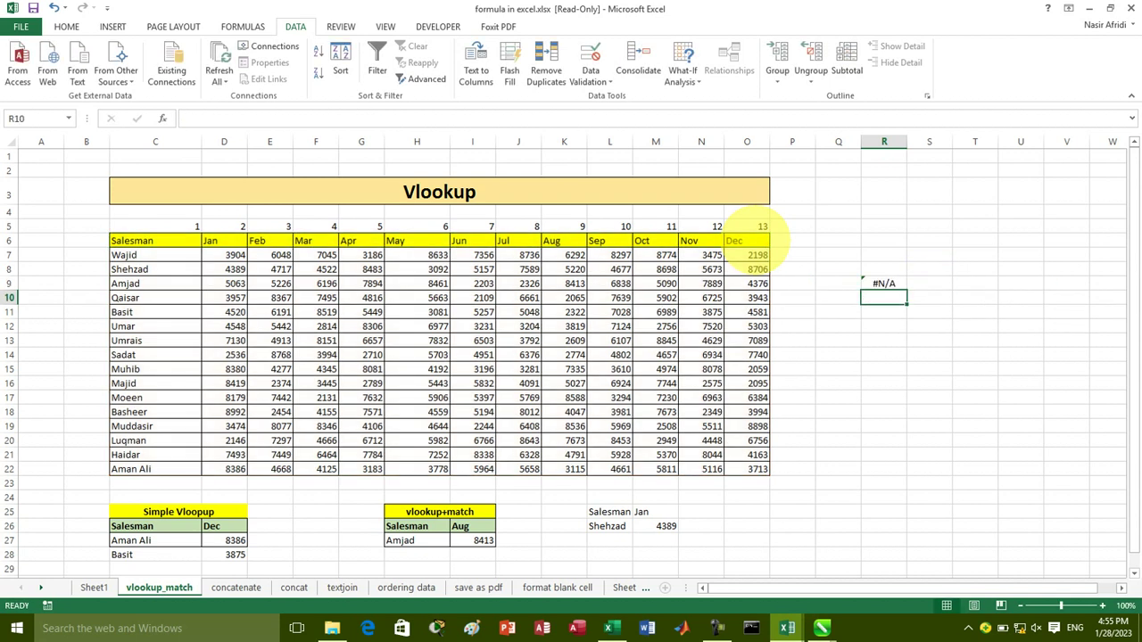
pyautogui.click(838, 283)
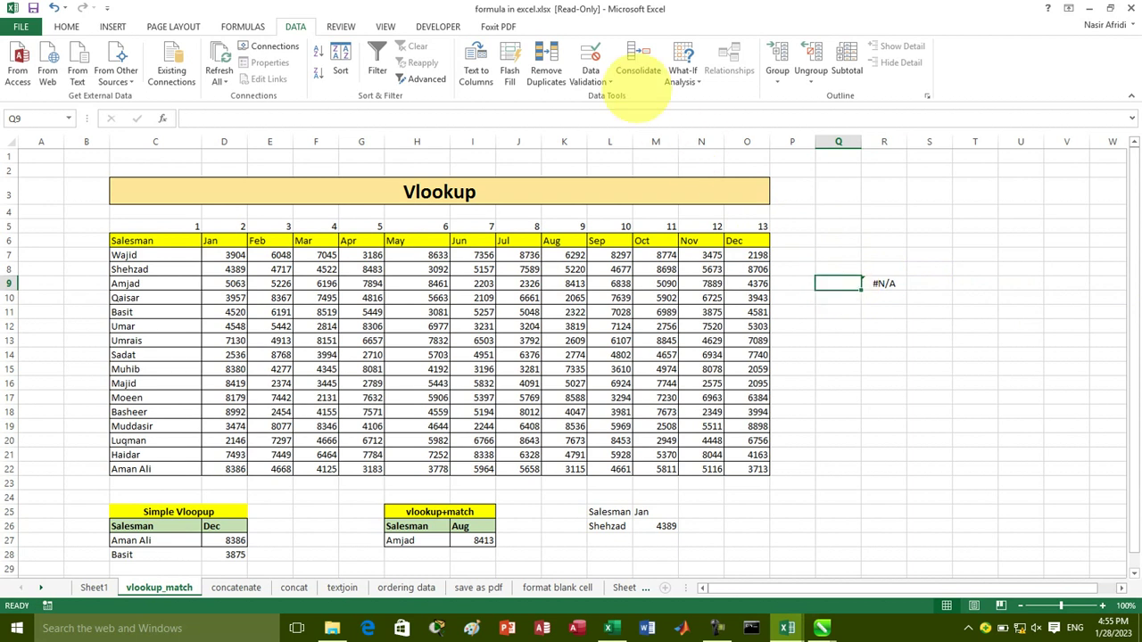
# Step: Add List data validation to Q9 with source =$C$7:$C$22 (salesman names)
pyautogui.click(589, 55)
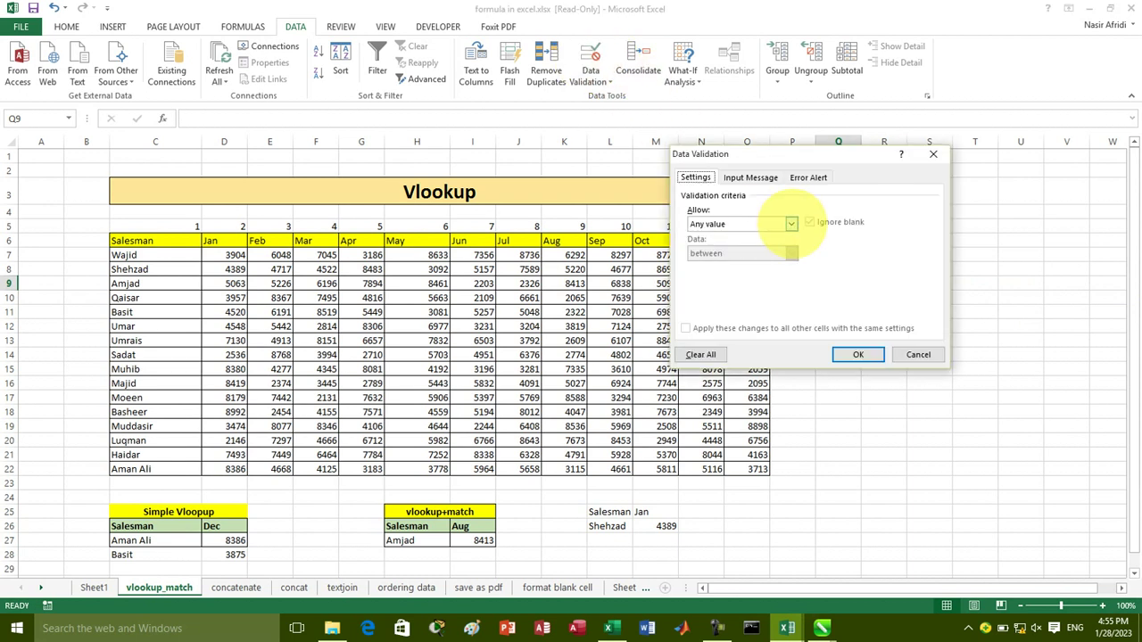
pyautogui.click(785, 224)
pyautogui.click(714, 266)
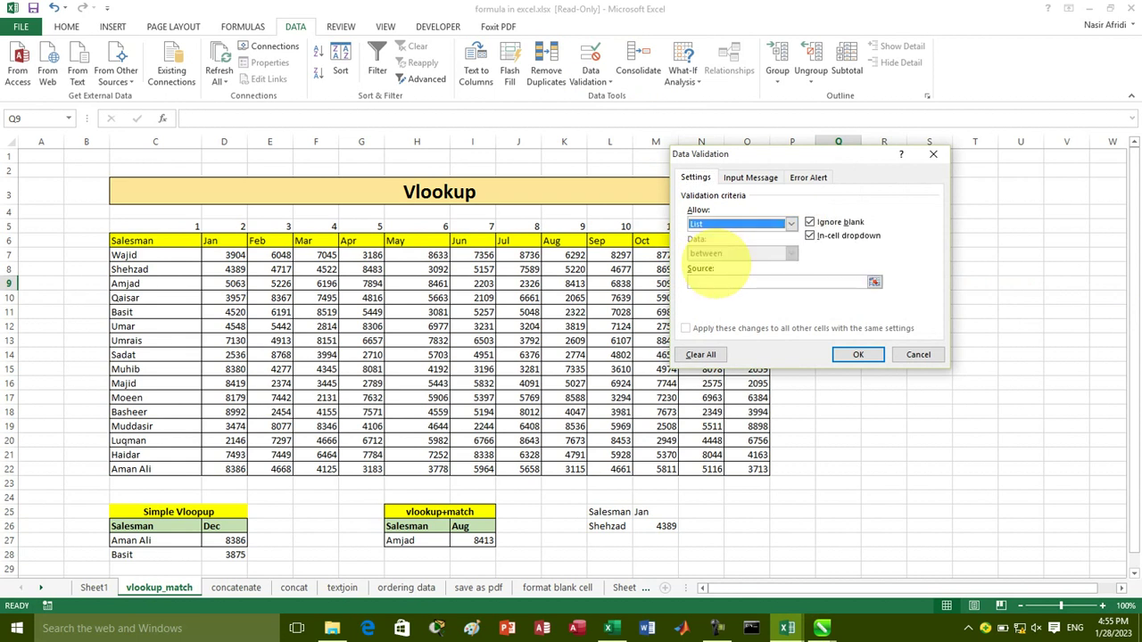
pyautogui.click(768, 282)
pyautogui.moveTo(134, 284)
pyautogui.mouseDown()
pyautogui.moveTo(132, 241)
pyautogui.moveTo(132, 466)
pyautogui.mouseUp()
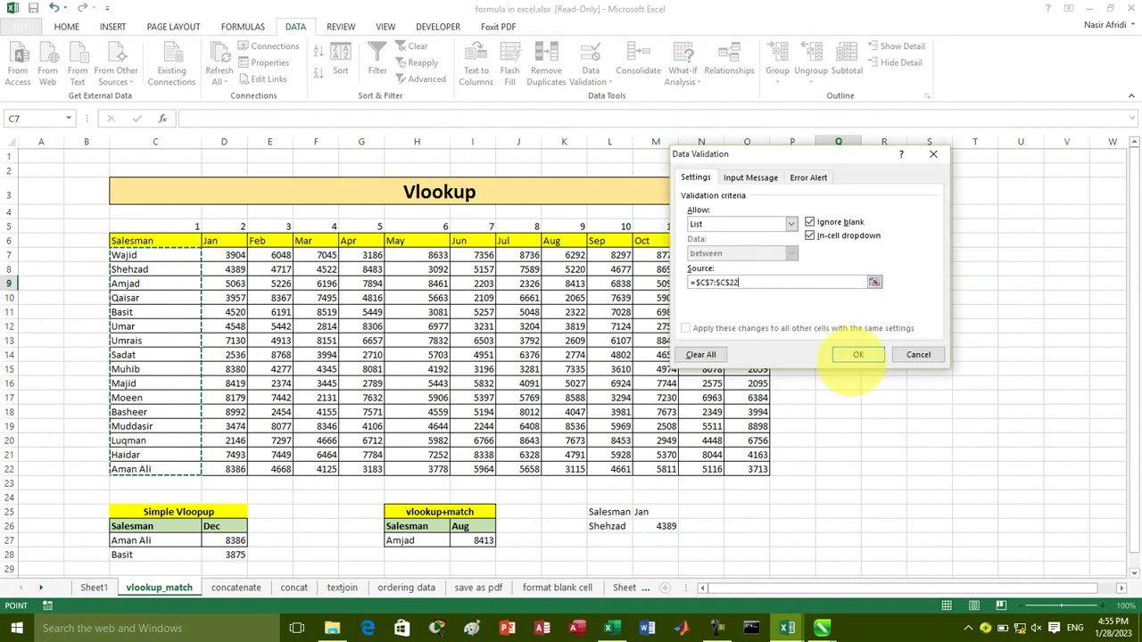
pyautogui.click(857, 354)
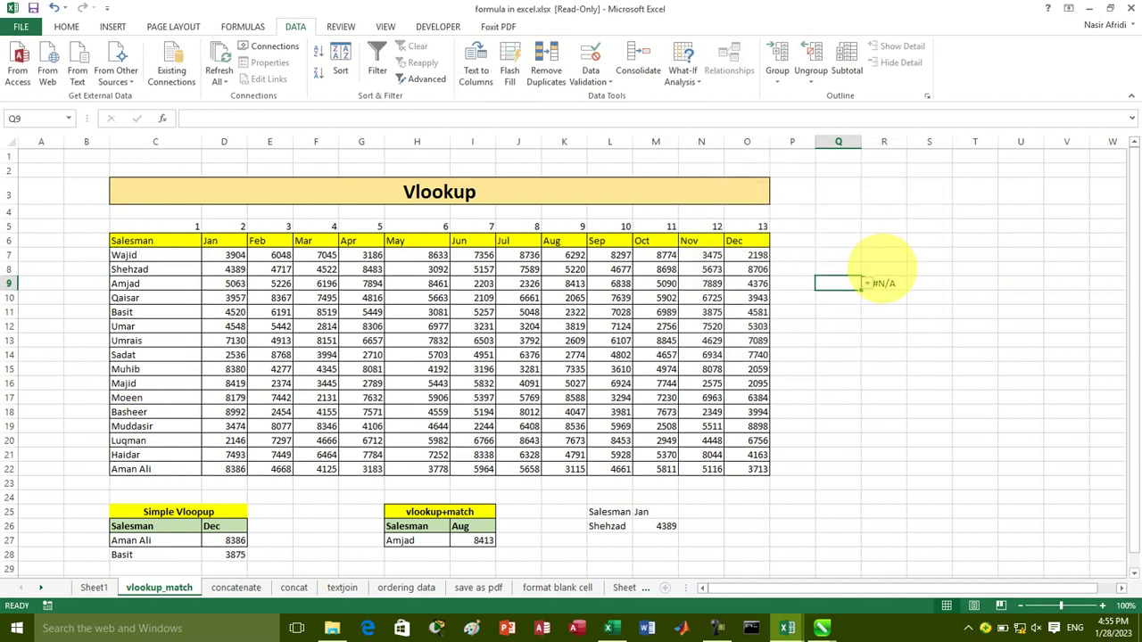
# Step: Choose Basit from Q9's salesman dropdown
pyautogui.click(867, 283)
pyautogui.click(794, 332)
pyautogui.click(883, 268)
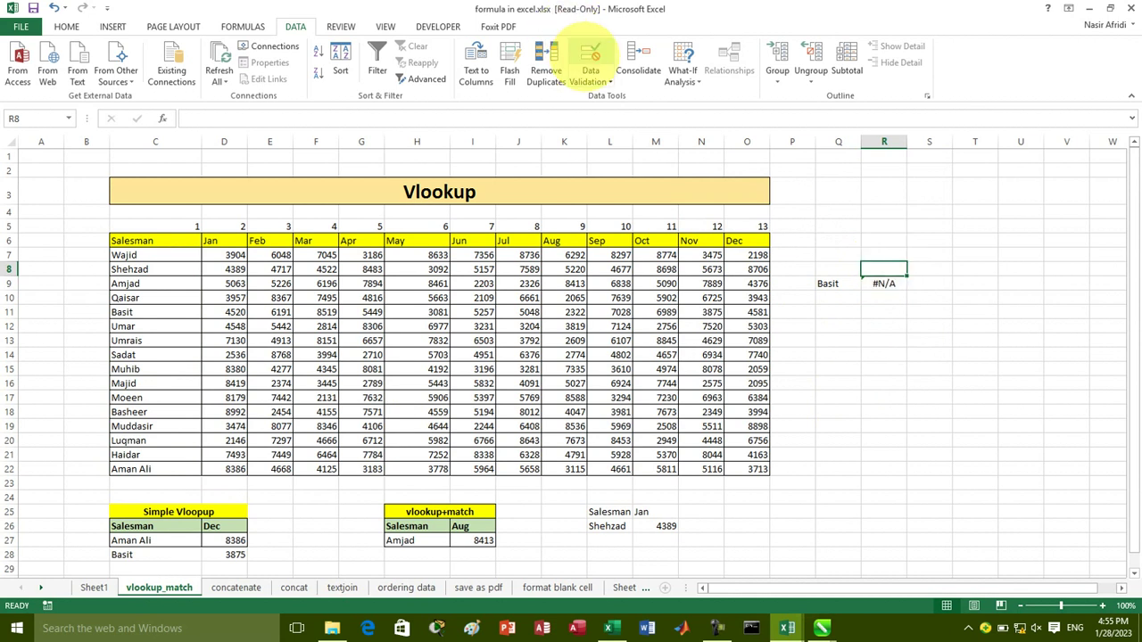
# Step: Add List data validation to R8 with the month headers D6:O6 as source
pyautogui.click(590, 55)
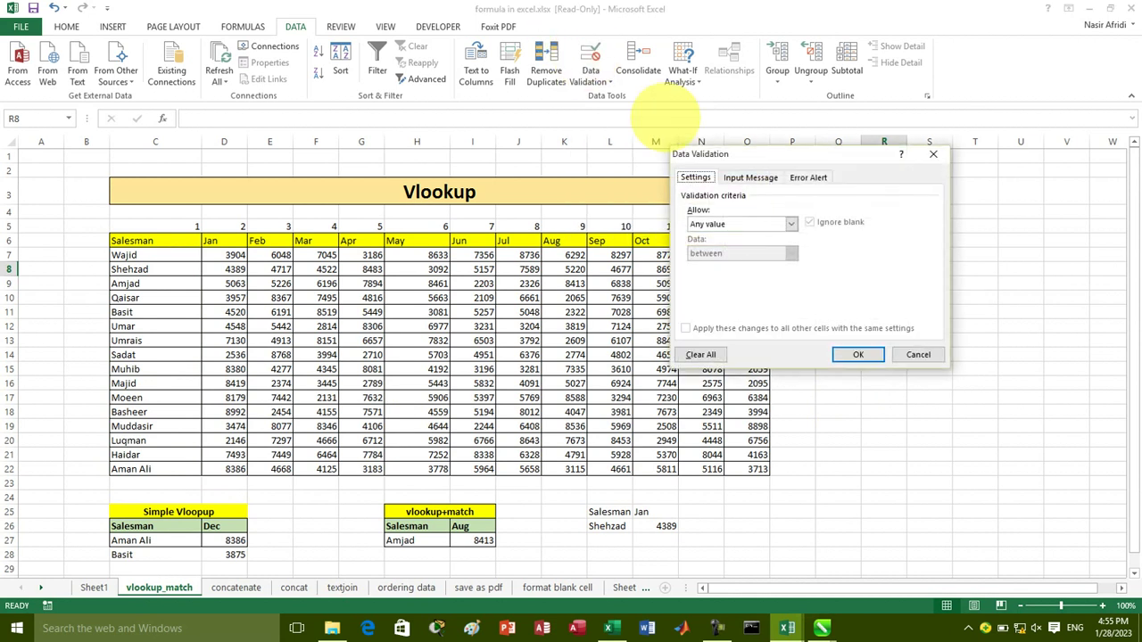
pyautogui.click(791, 224)
pyautogui.click(696, 265)
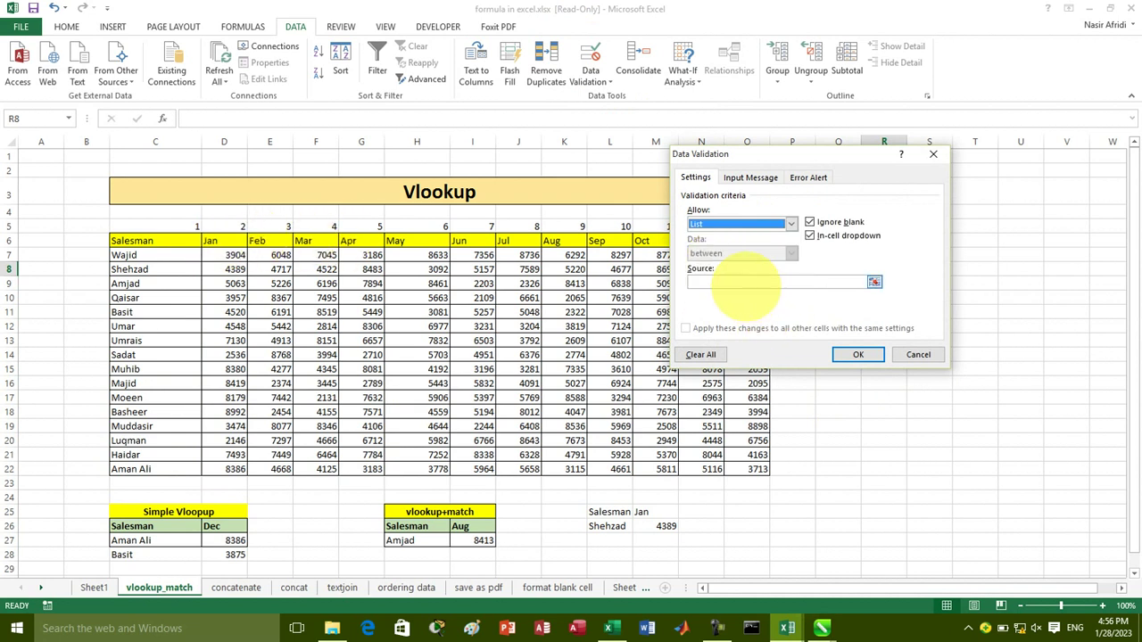
pyautogui.click(765, 282)
pyautogui.moveTo(204, 227); pyautogui.dragTo(747, 241)
pyautogui.click(858, 355)
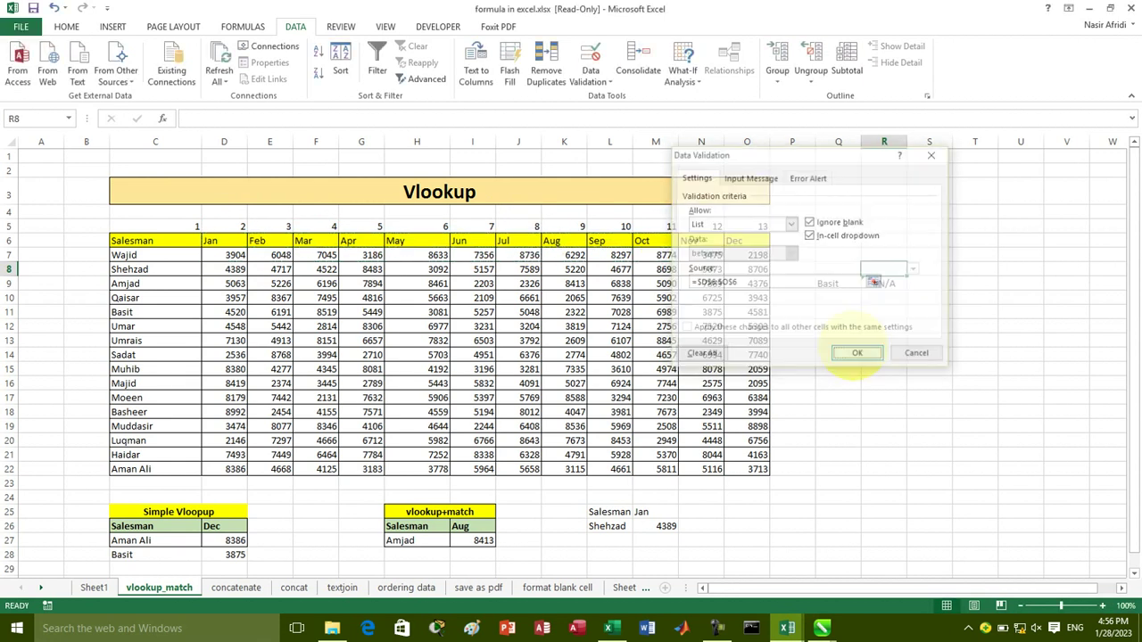
# Step: Choose May from R8's month dropdown
pyautogui.click(913, 268)
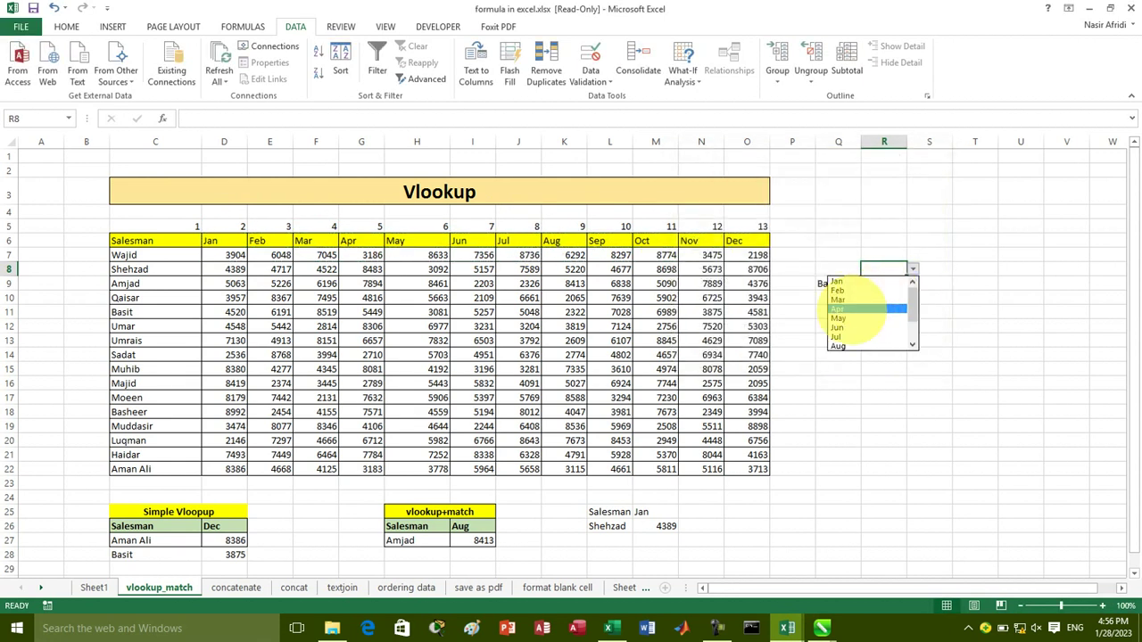
pyautogui.click(883, 318)
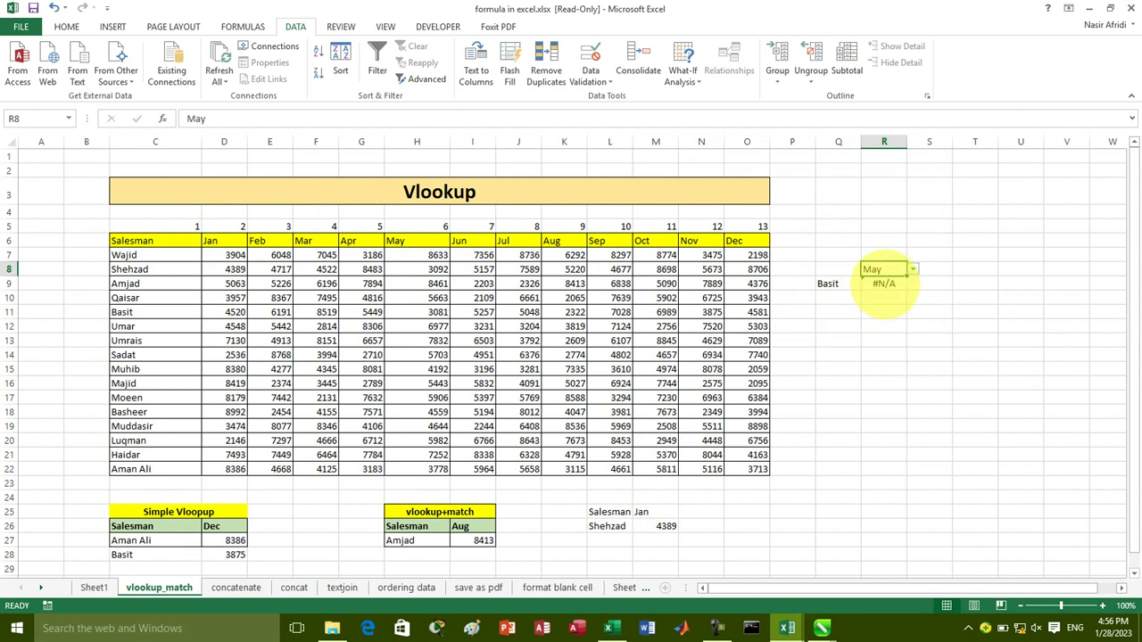
pyautogui.click(883, 283)
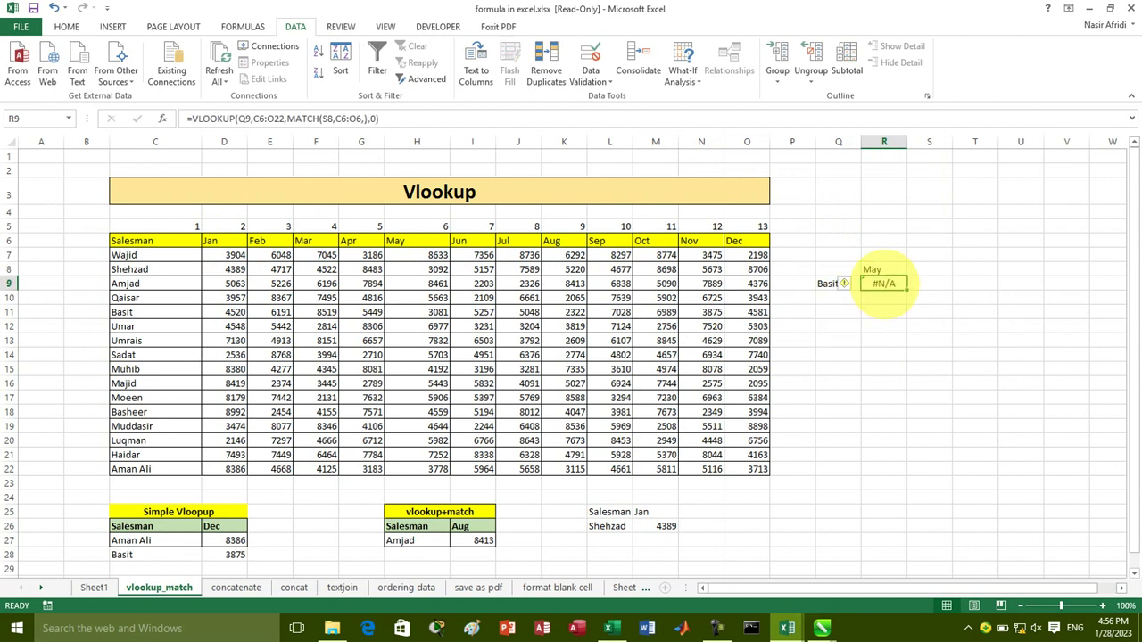
# Step: Try retyping R9's formula in the formula bar, then abandon the edit
pyautogui.click(373, 118)
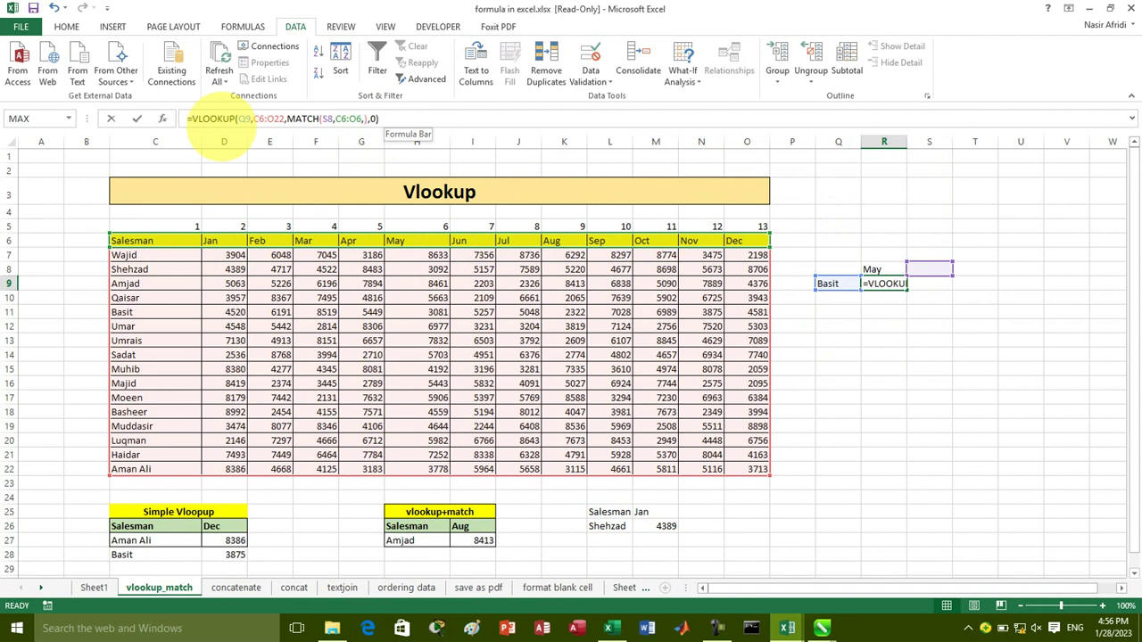
pyautogui.moveTo(223, 134); pyautogui.dragTo(190, 119)
pyautogui.press('BackSpace')
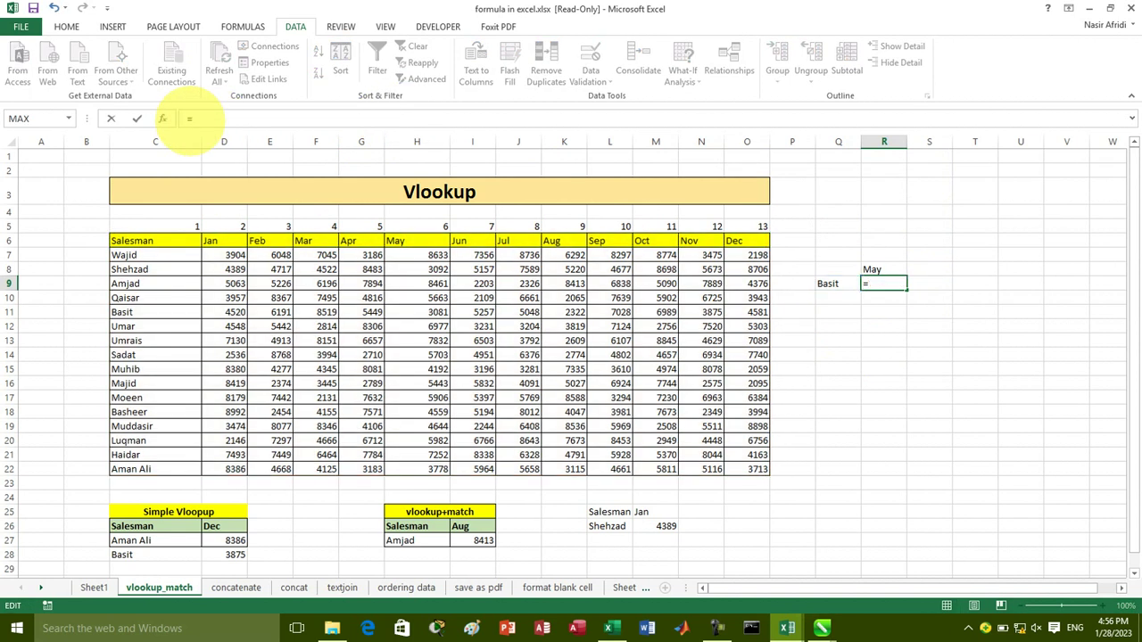
pyautogui.write('vlo')
pyautogui.press('Tab')
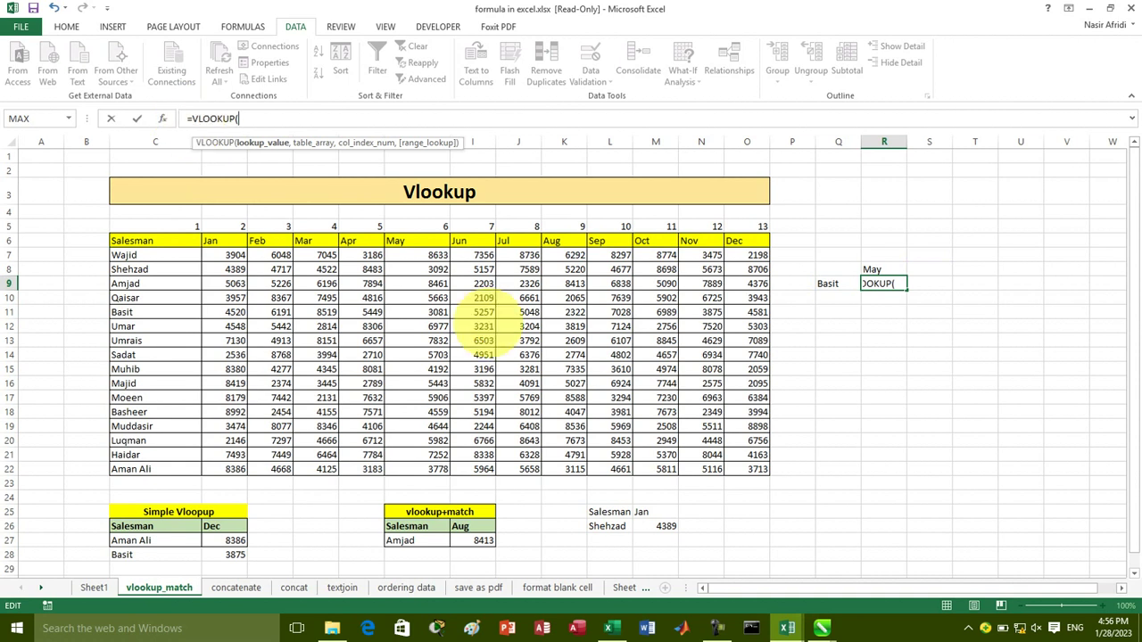
pyautogui.press('BackSpace')
pyautogui.press('BackSpace')
pyautogui.press('BackSpace')
pyautogui.press('BackSpace')
pyautogui.press('BackSpace')
pyautogui.press('BackSpace')
pyautogui.press('BackSpace')
pyautogui.press('BackSpace')
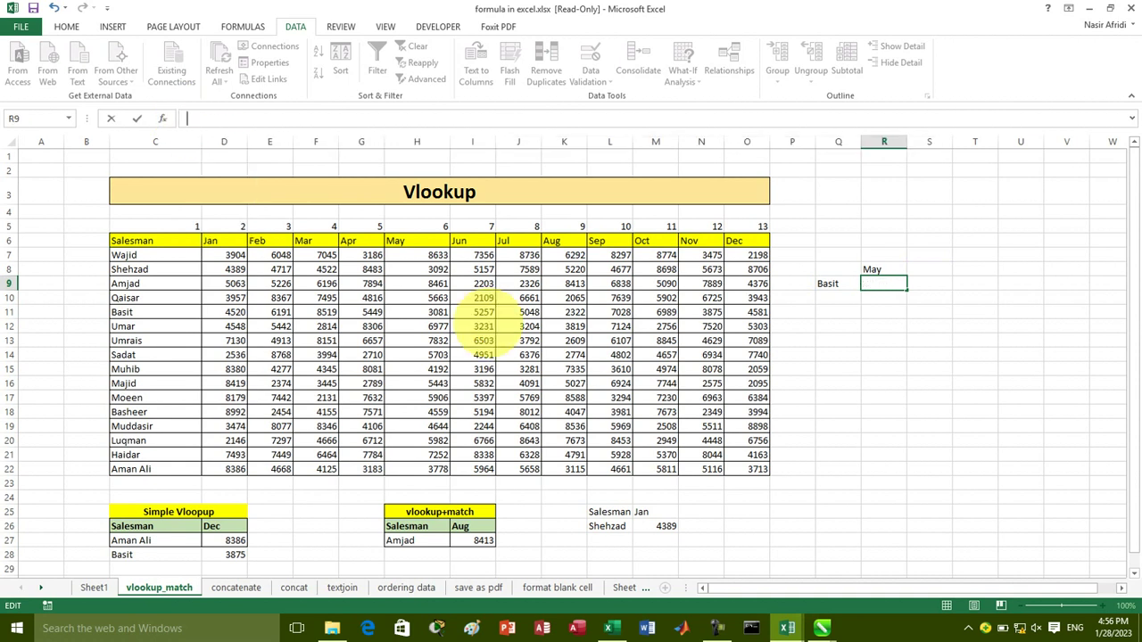
pyautogui.press('Escape')
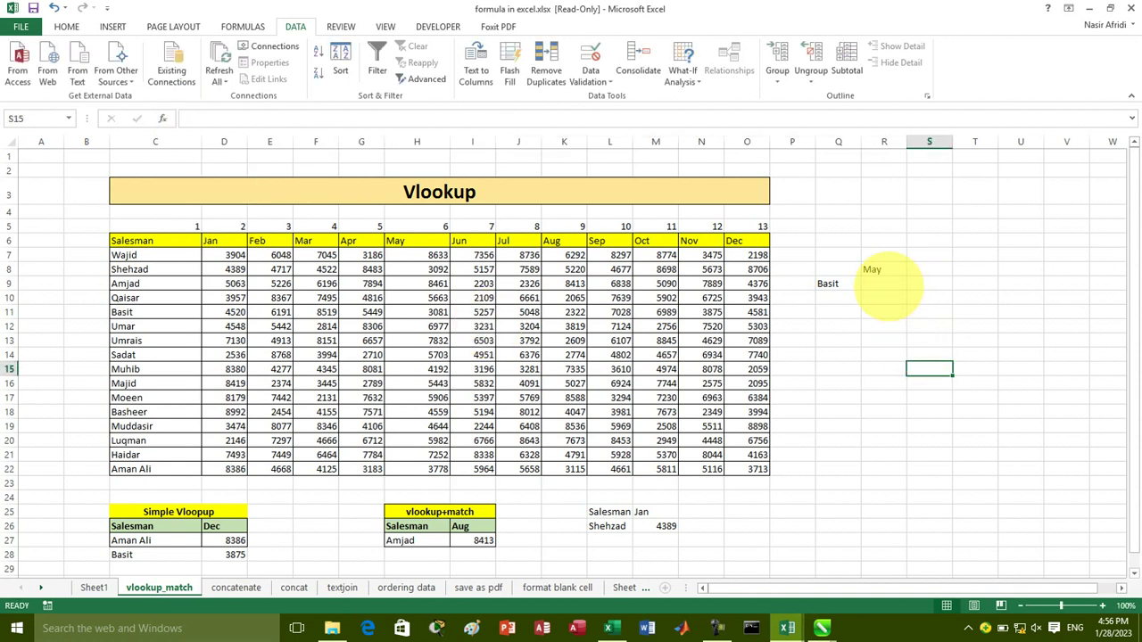
# Step: Start R9's VLOOKUP again with lookup value Q9 and table C6:O22
pyautogui.write('=vl')
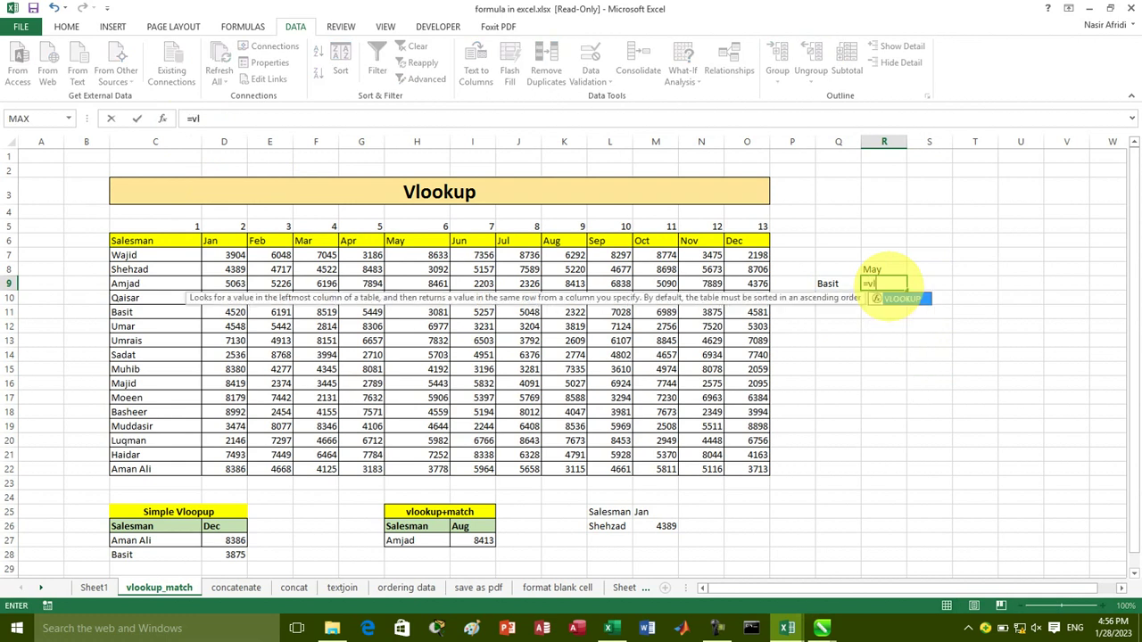
pyautogui.press('Tab')
pyautogui.click(829, 284)
pyautogui.write(',')
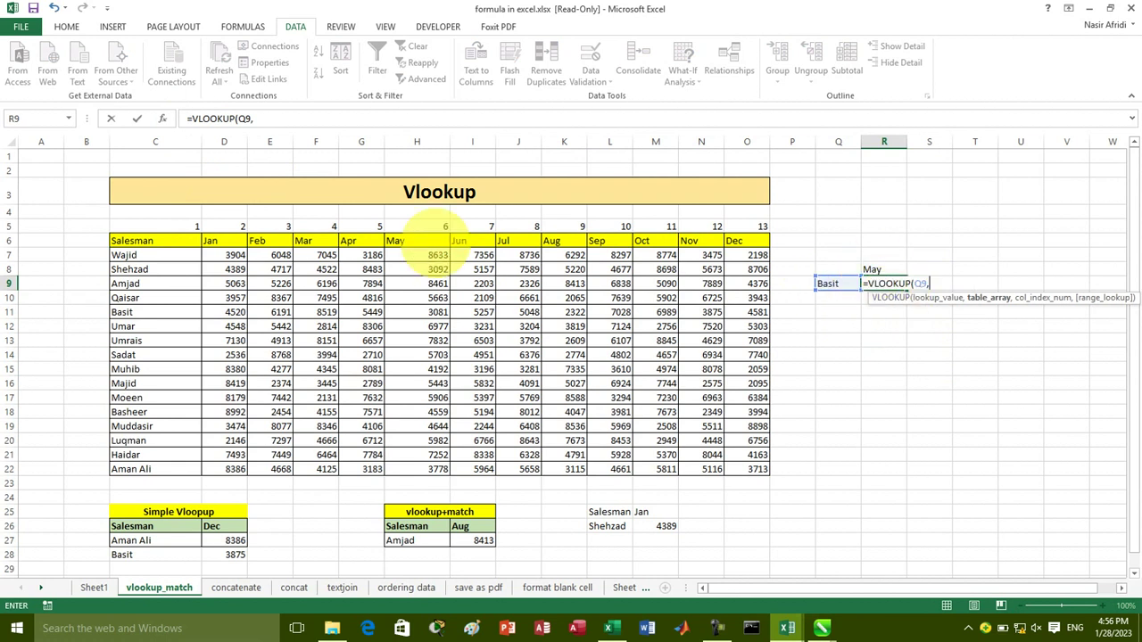
pyautogui.moveTo(132, 234)
pyautogui.mouseDown()
pyautogui.moveTo(714, 469)
pyautogui.moveTo(749, 469)
pyautogui.mouseUp()
# Step: Finish with MATCH(R8,C6:O6,0) and exact match 0, returning Basit's May sales, 3081
pyautogui.write(',match')
pyautogui.press('Tab')
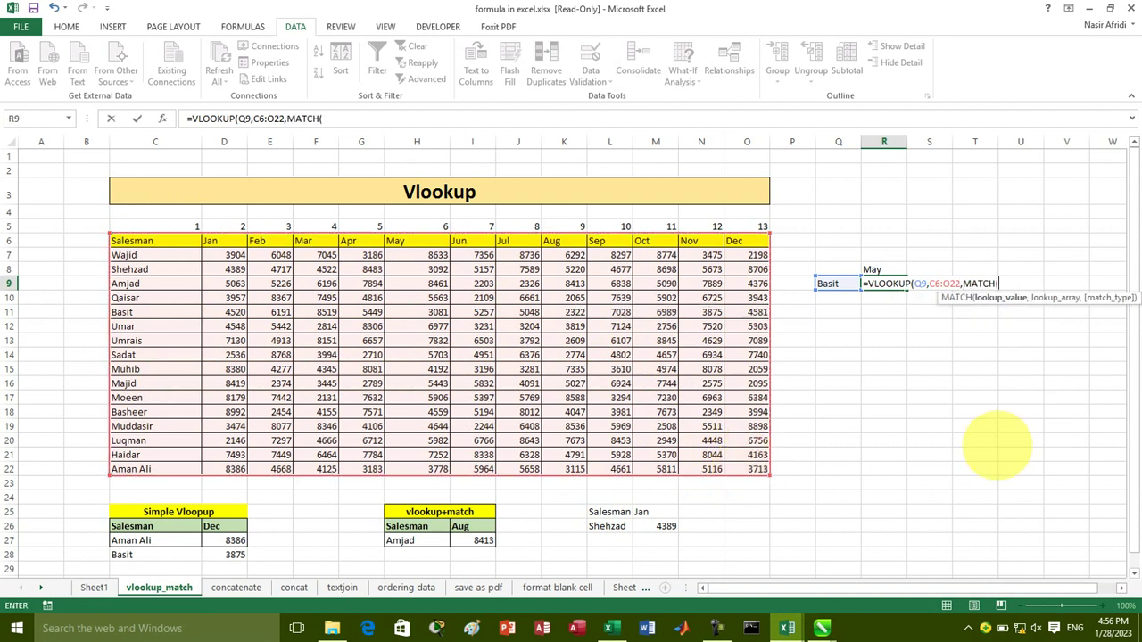
pyautogui.click(884, 269)
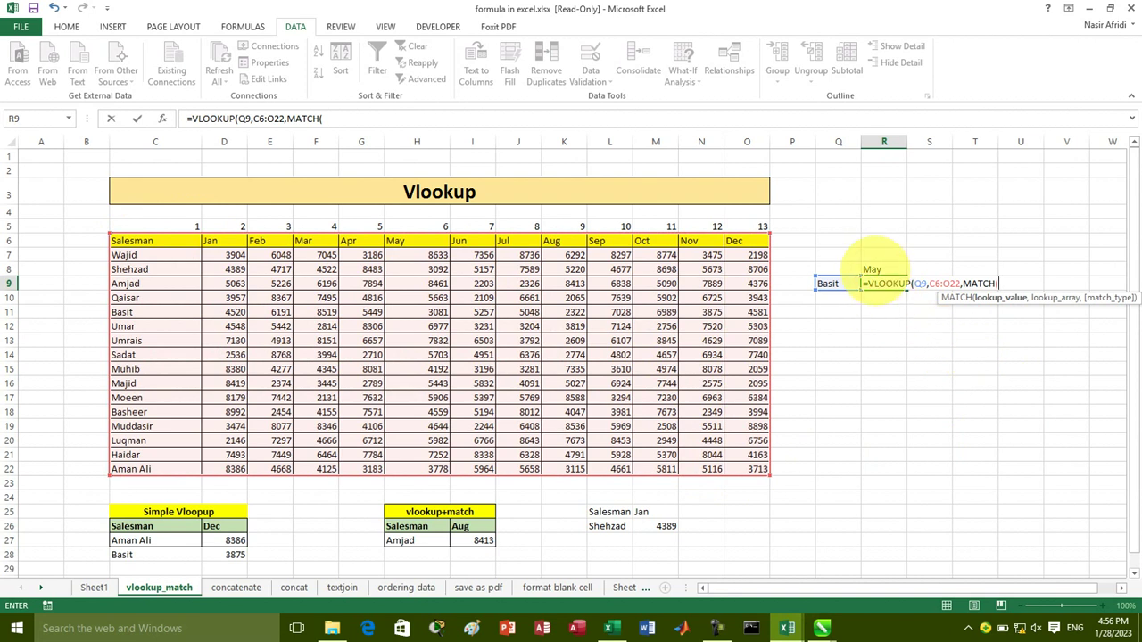
pyautogui.write('R8,')
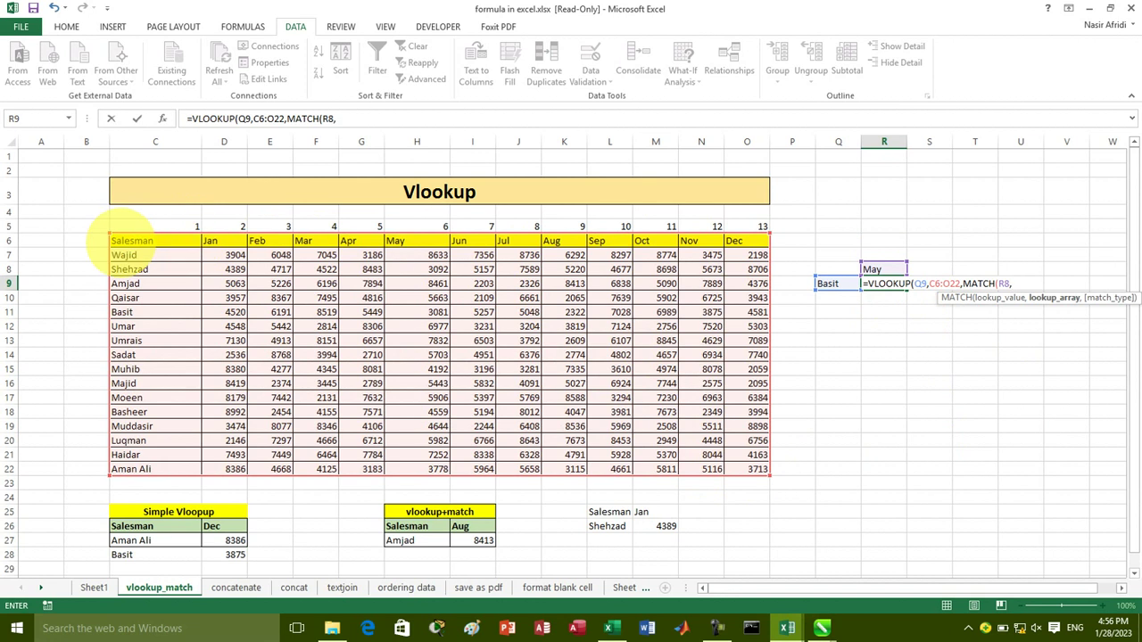
pyautogui.moveTo(125, 239); pyautogui.dragTo(760, 236)
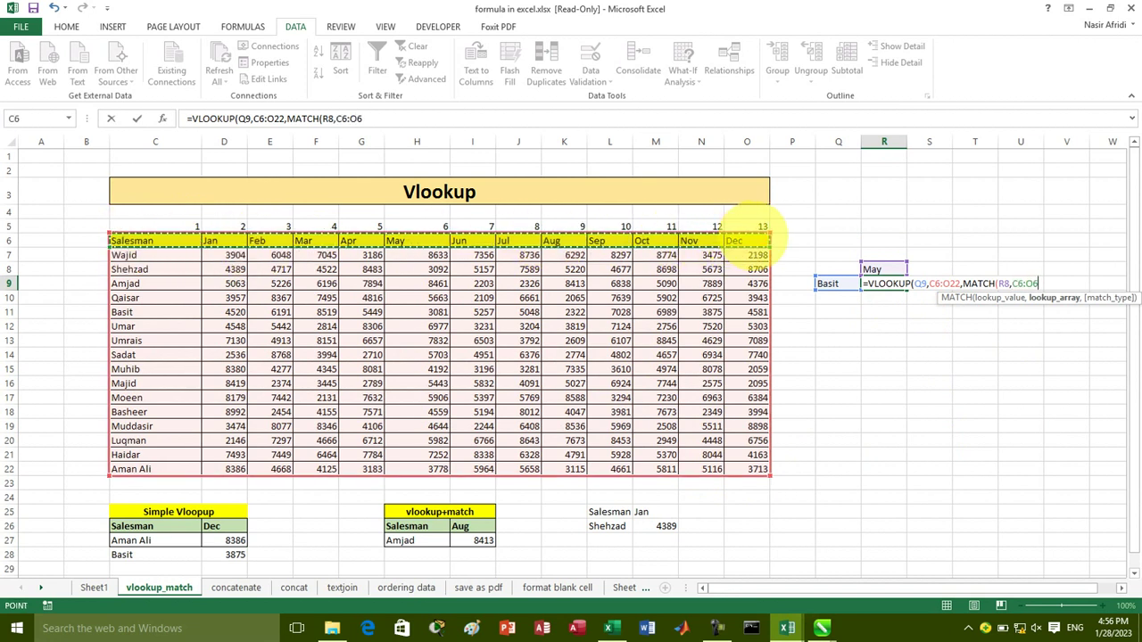
pyautogui.write(',0)')
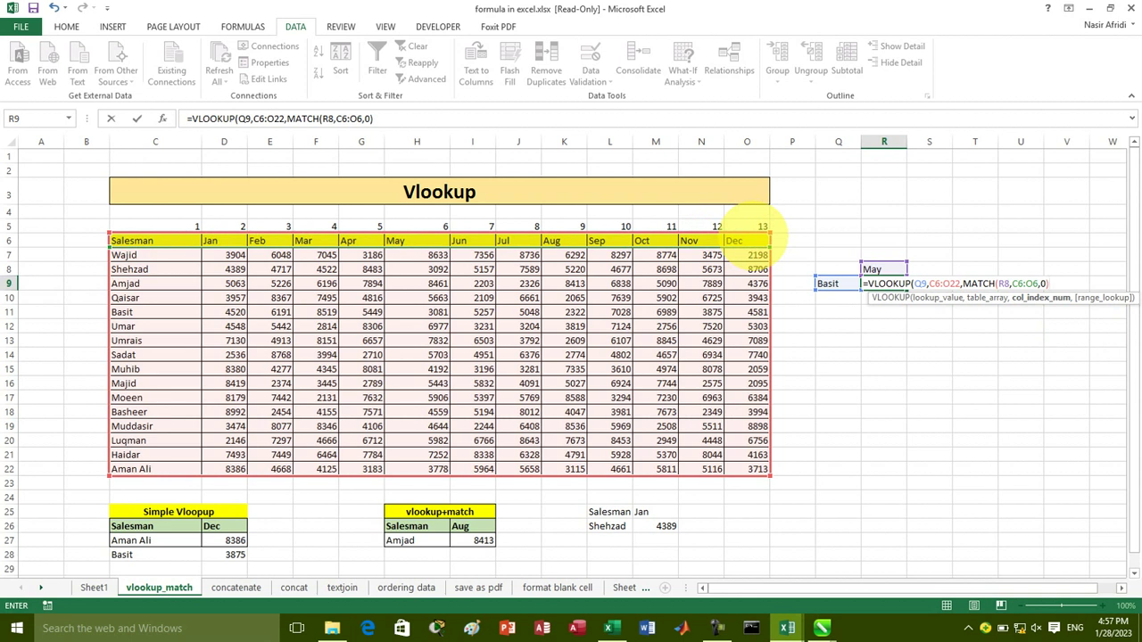
pyautogui.write(',0)')
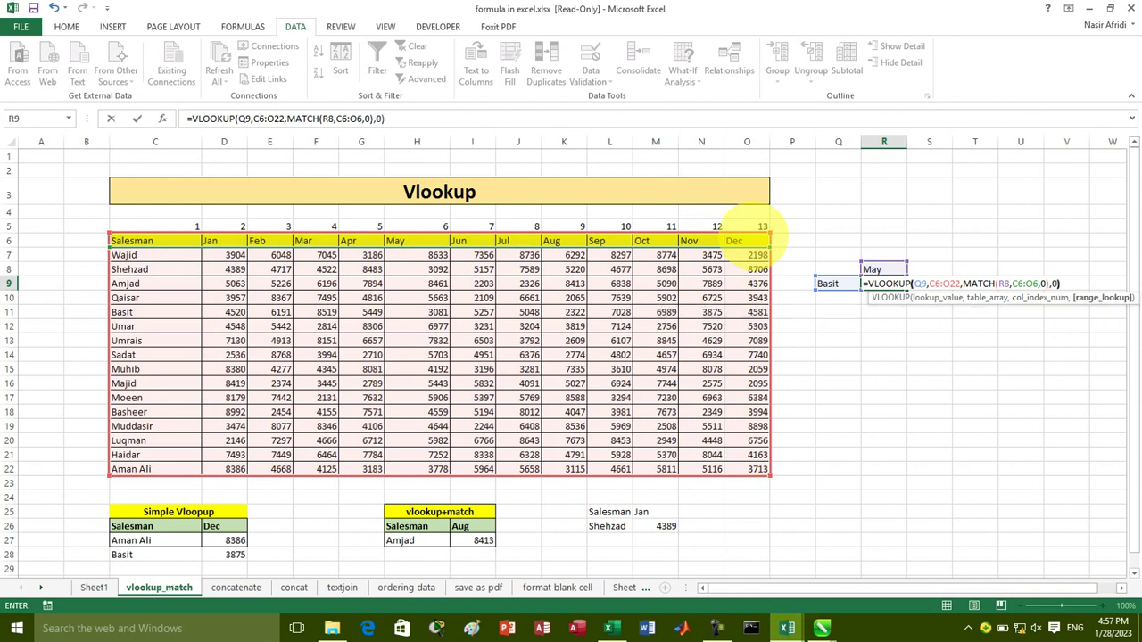
pyautogui.press('Return')
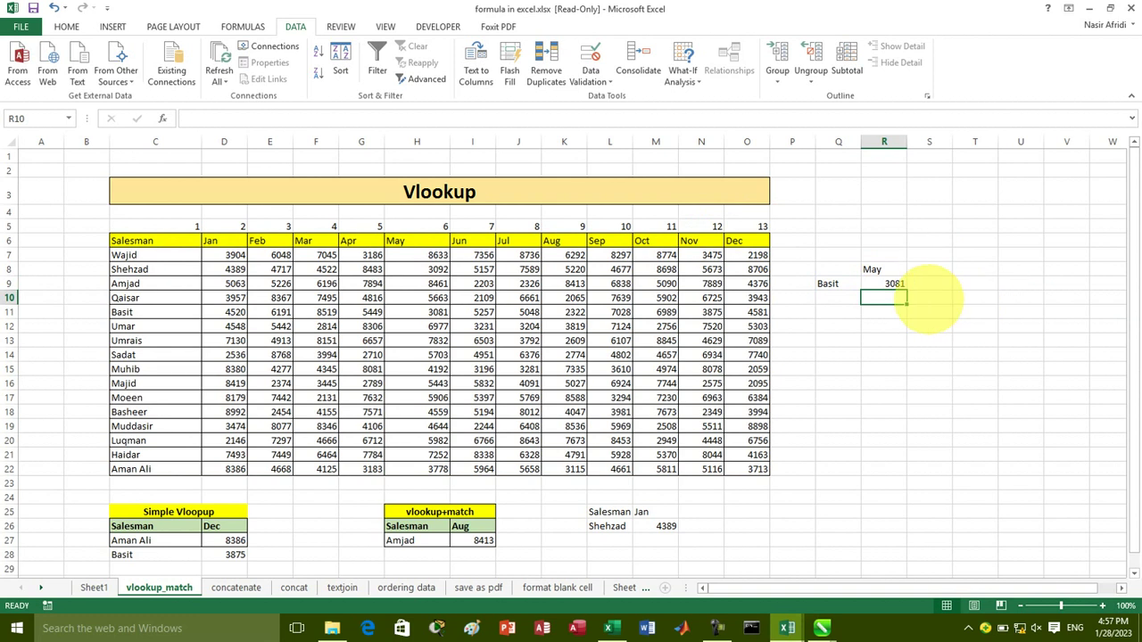
pyautogui.click(892, 284)
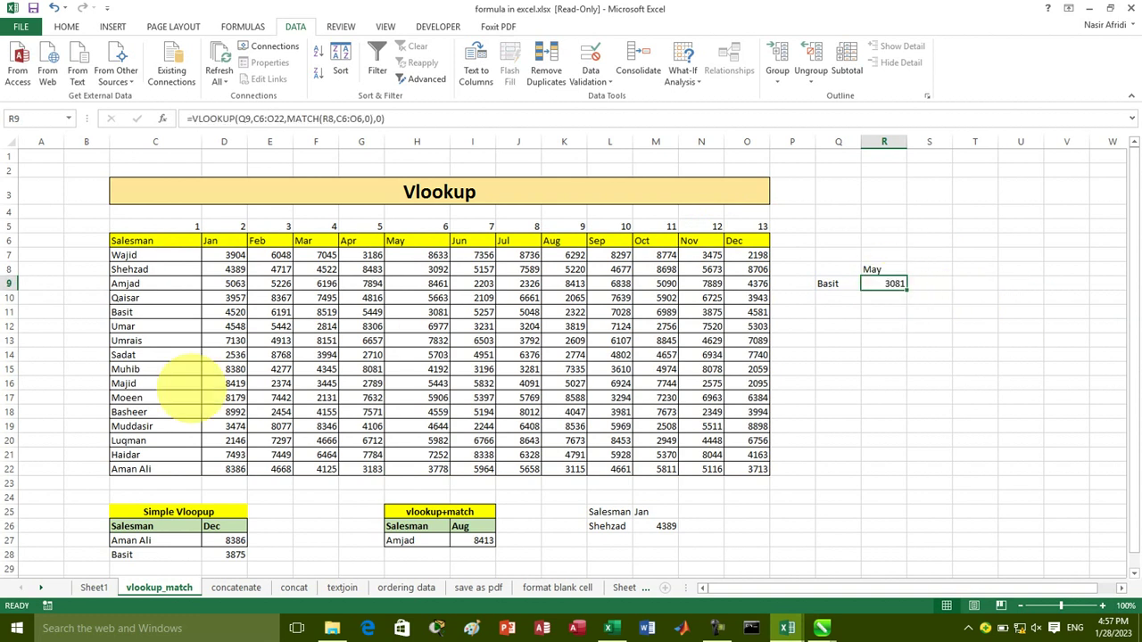
pyautogui.click(125, 313)
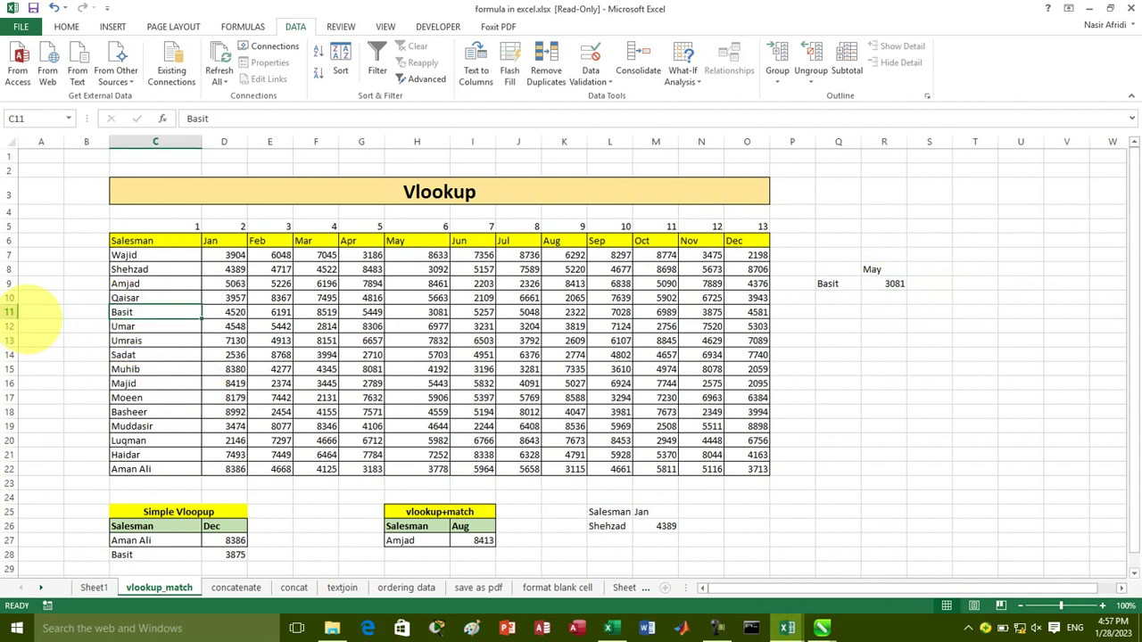
pyautogui.click(10, 313)
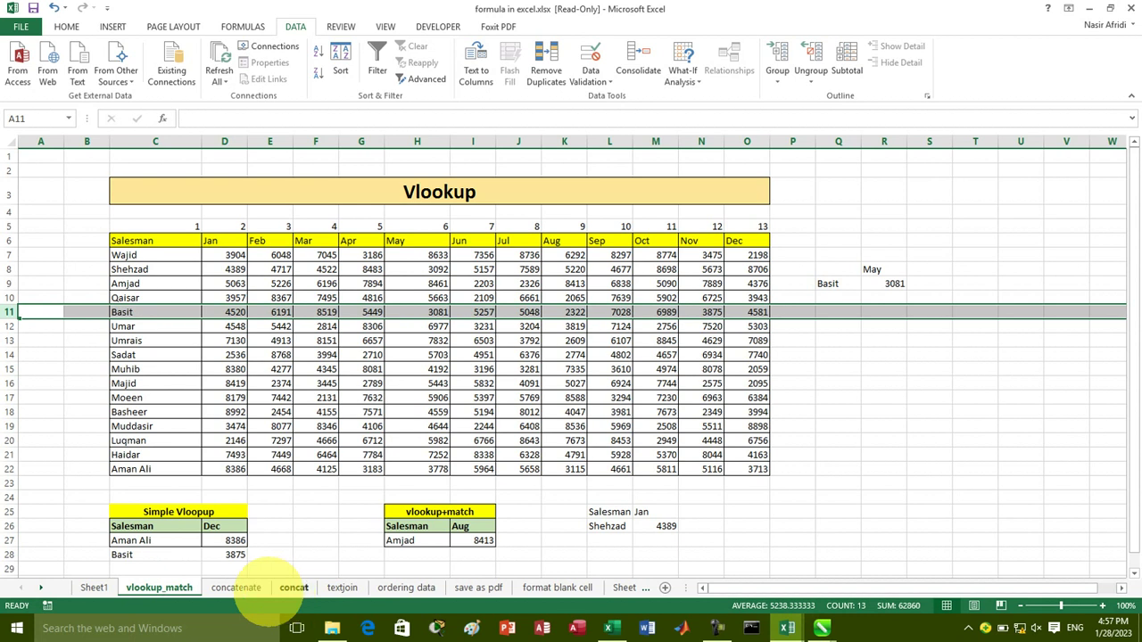
# Step: On the concatenate sheet, copy the name table C5:E11 to C18
pyautogui.click(236, 588)
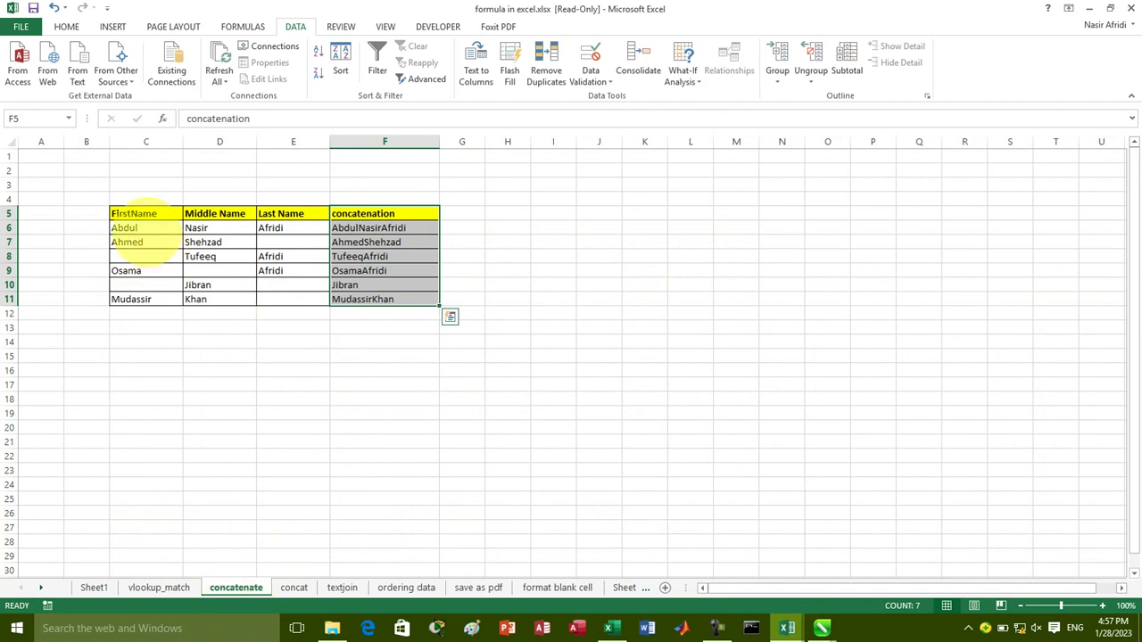
pyautogui.moveTo(125, 216); pyautogui.dragTo(281, 304)
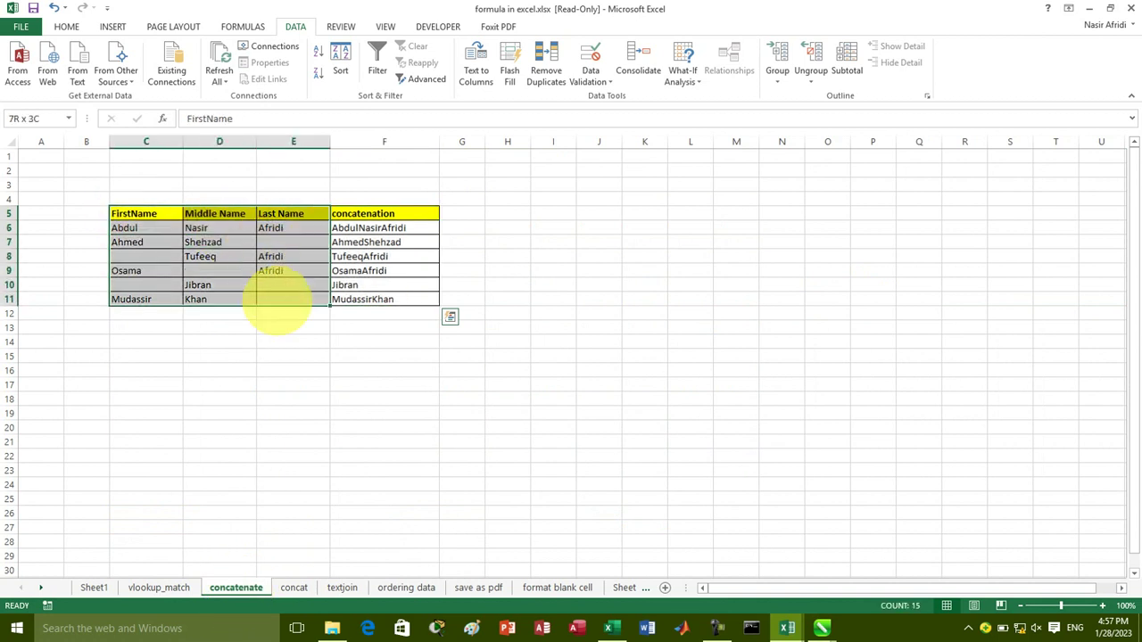
pyautogui.hotkey('ctrl', 'c')
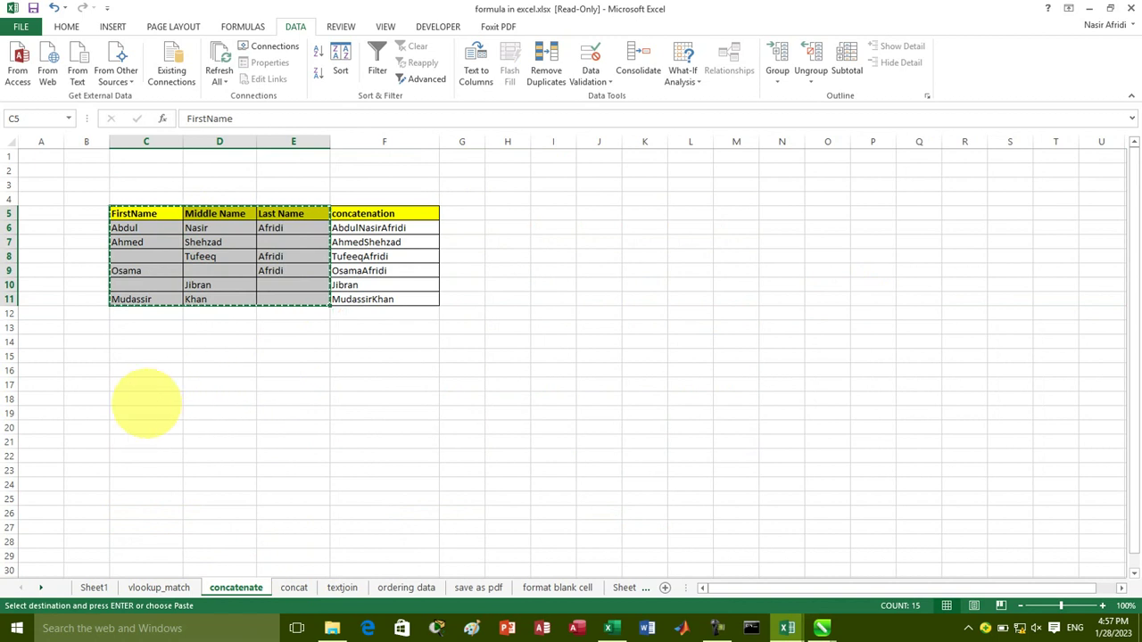
pyautogui.click(142, 399)
pyautogui.hotkey('ctrl', 'v')
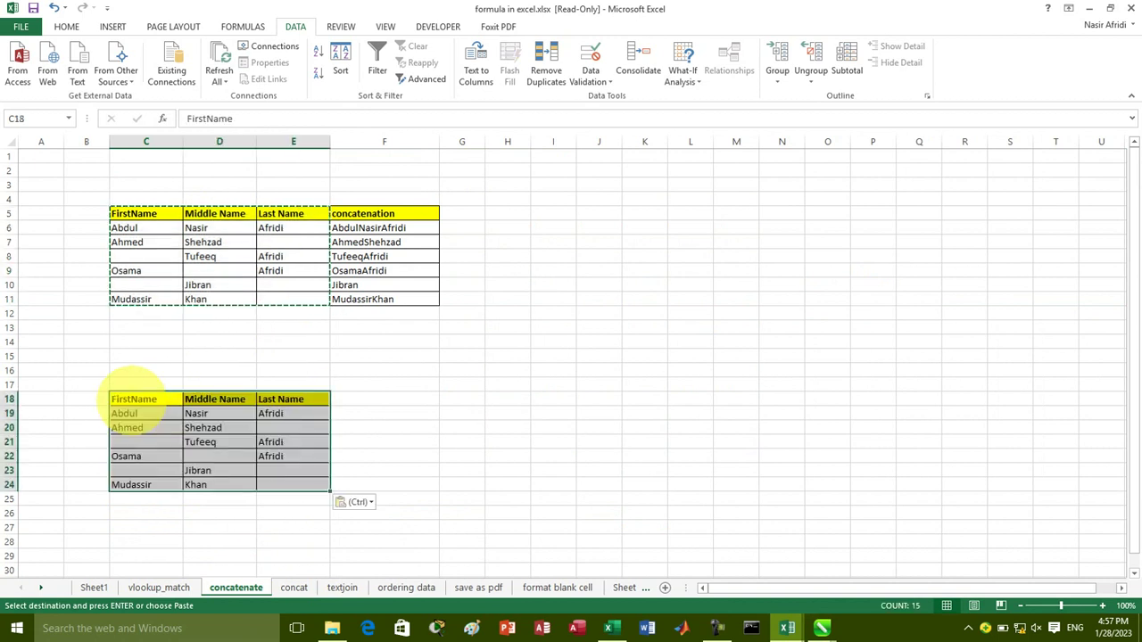
# Step: Add the header 'Single text' in F18
pyautogui.click(379, 401)
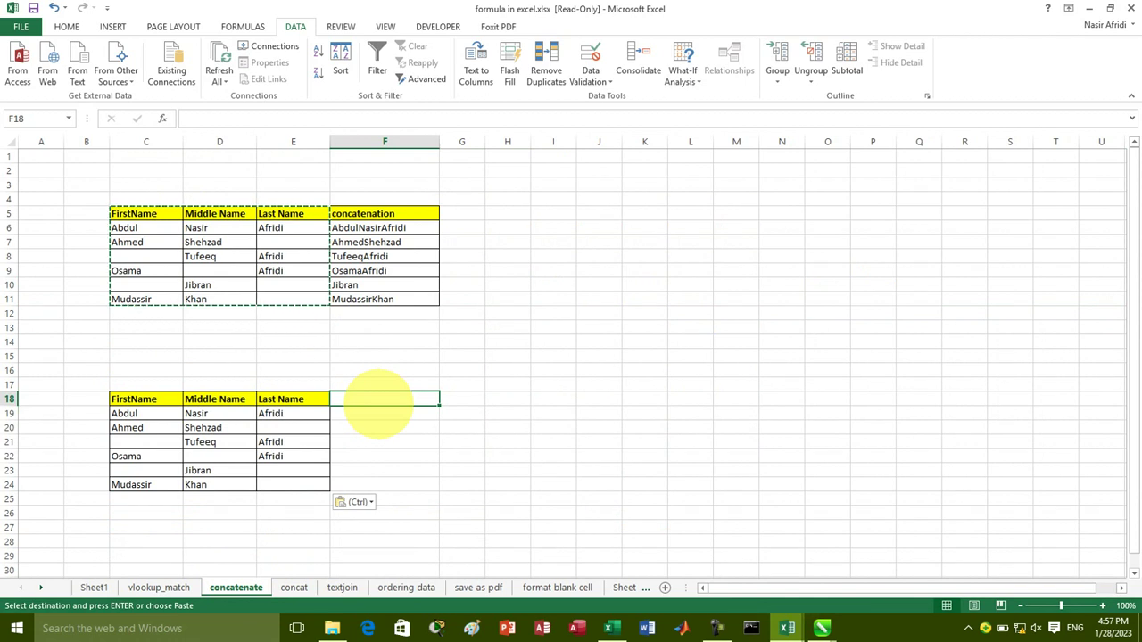
pyautogui.write('Single text')
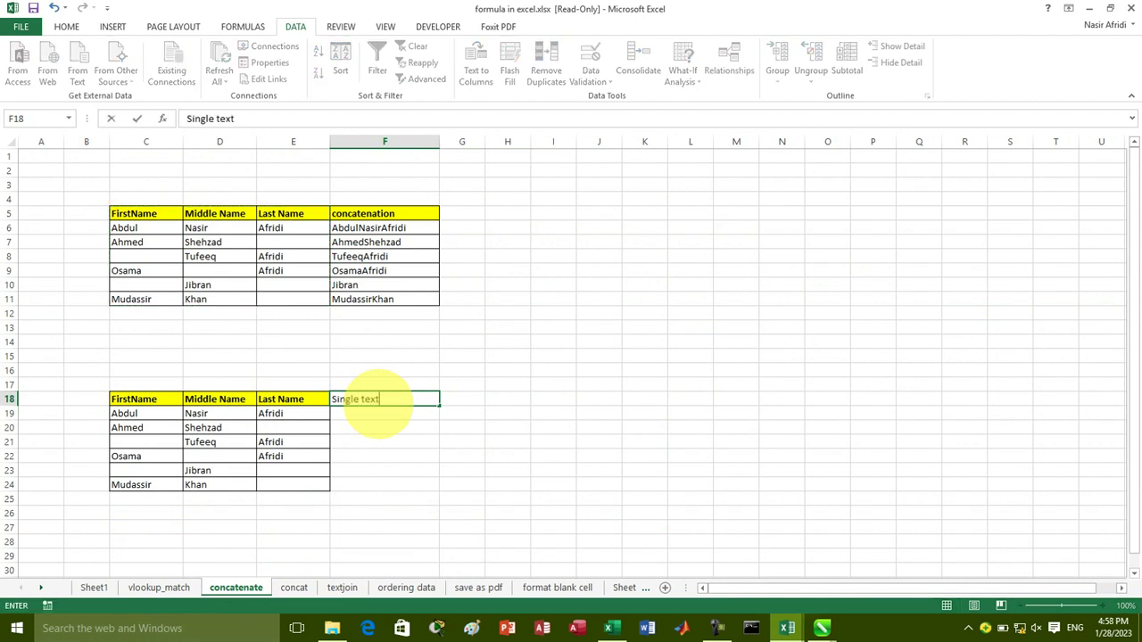
pyautogui.press('Return')
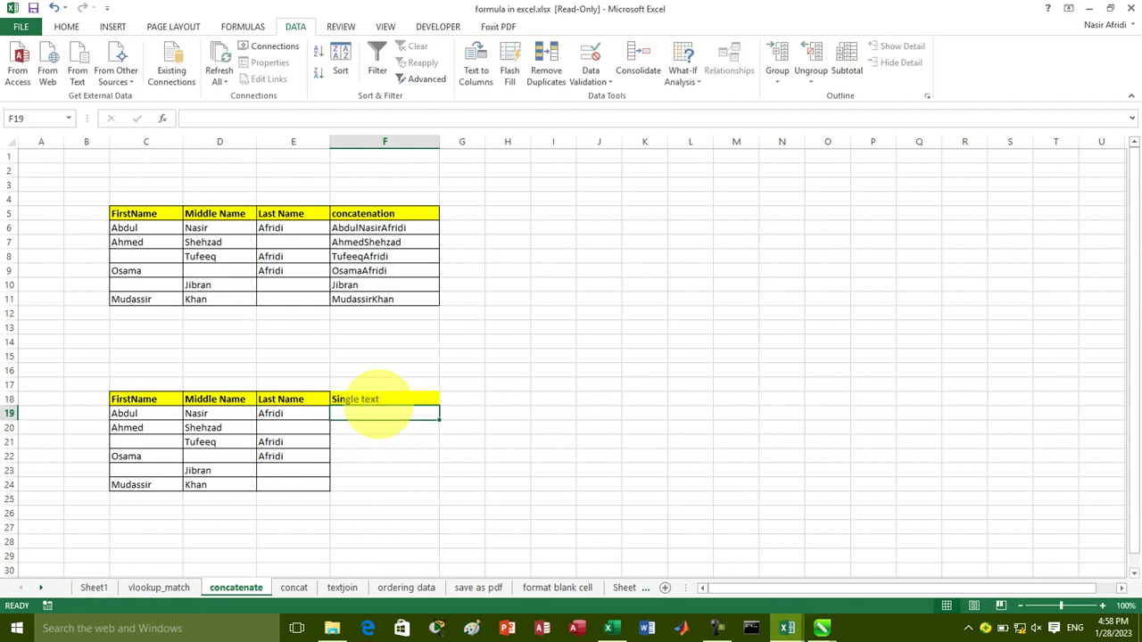
pyautogui.write('=cont')
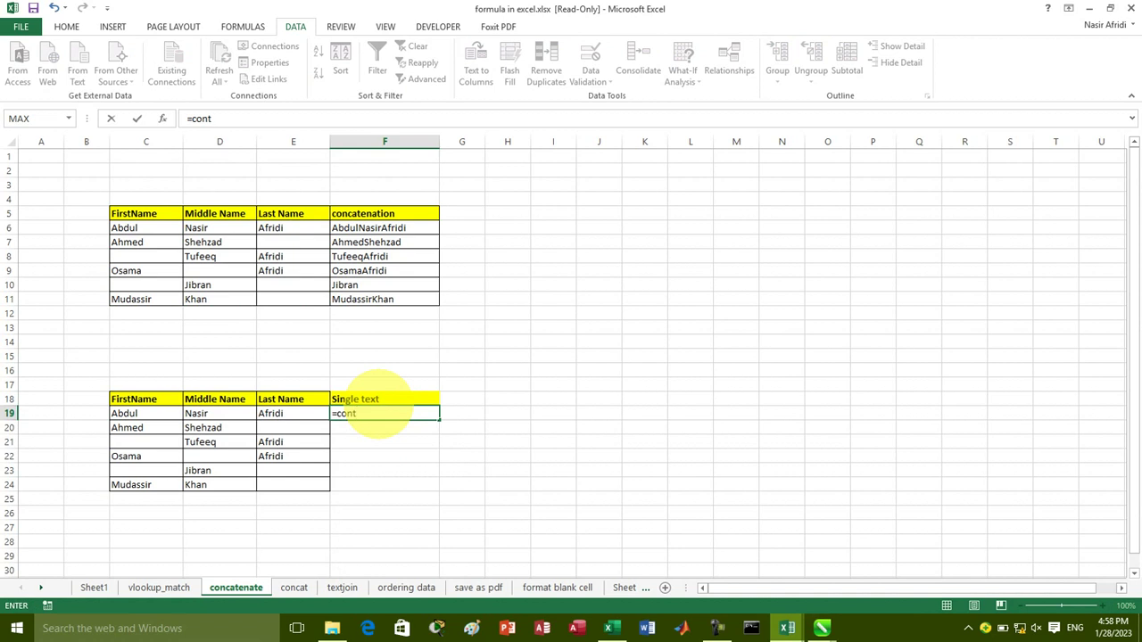
# Step: Enter =CONCATENATE(C19:E19) in F19, which returns #VALUE!
pyautogui.press('BackSpace')
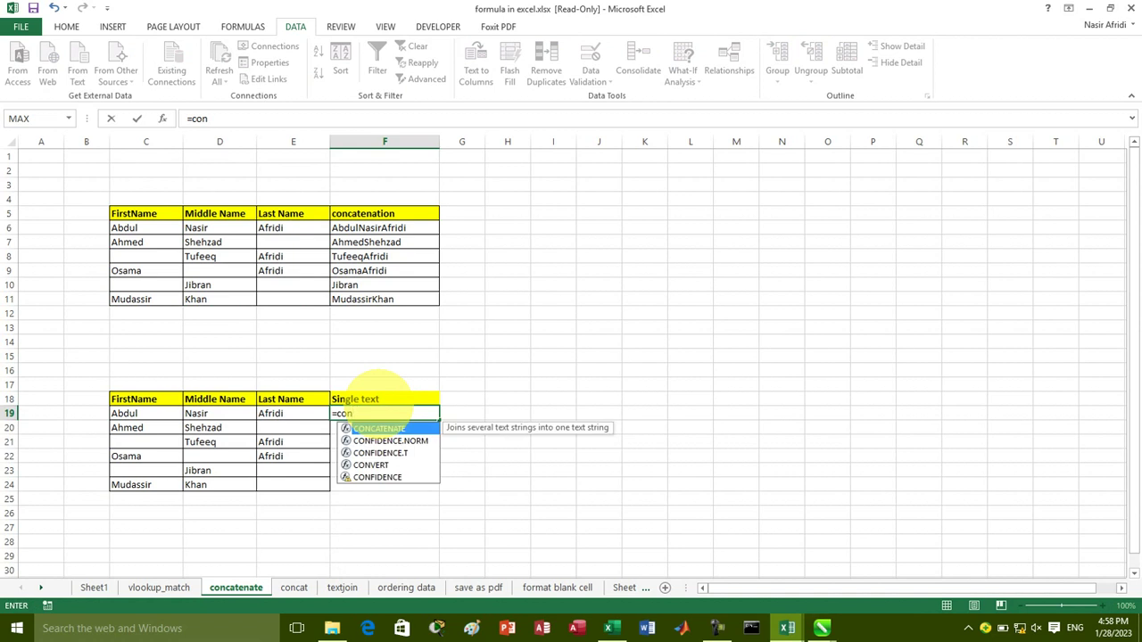
pyautogui.press('Tab')
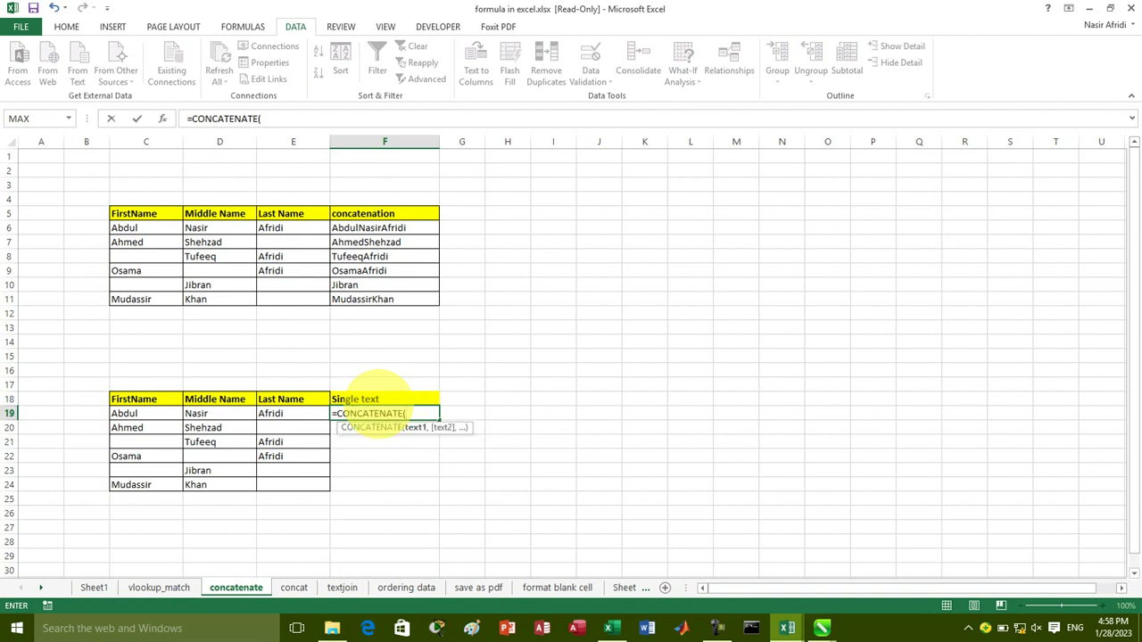
pyautogui.moveTo(134, 413); pyautogui.dragTo(285, 417)
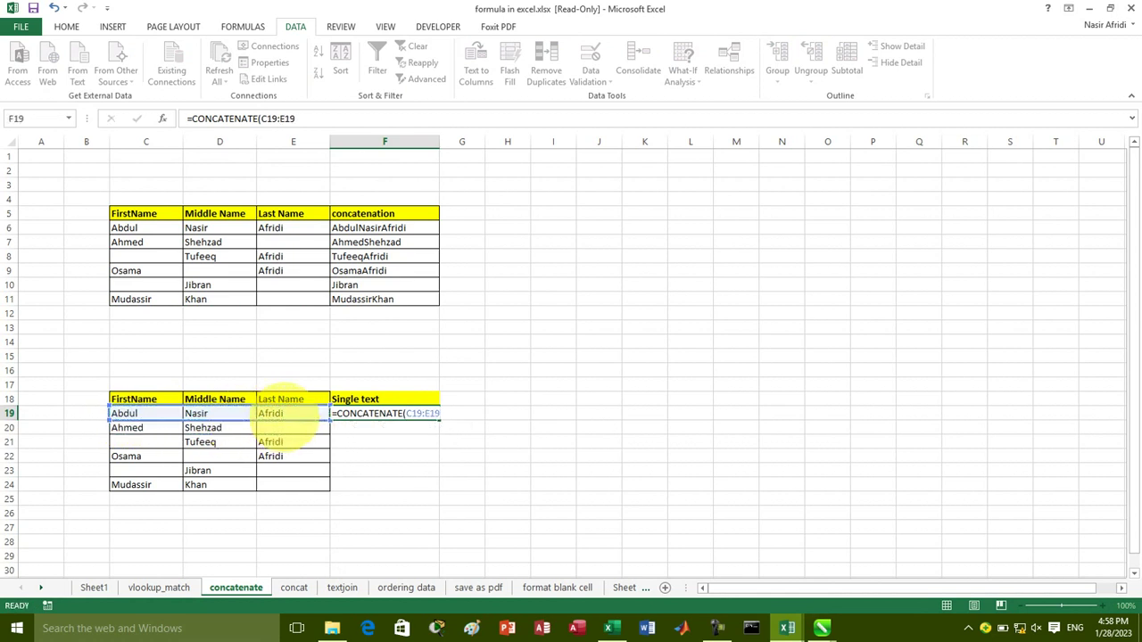
pyautogui.press('Return')
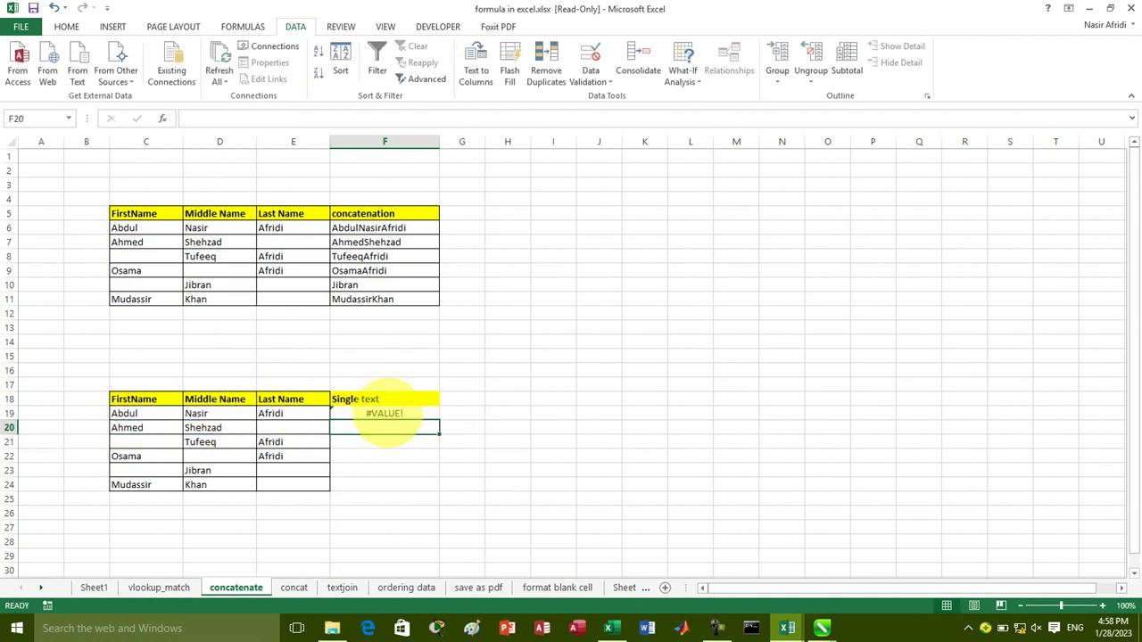
pyautogui.click(384, 413)
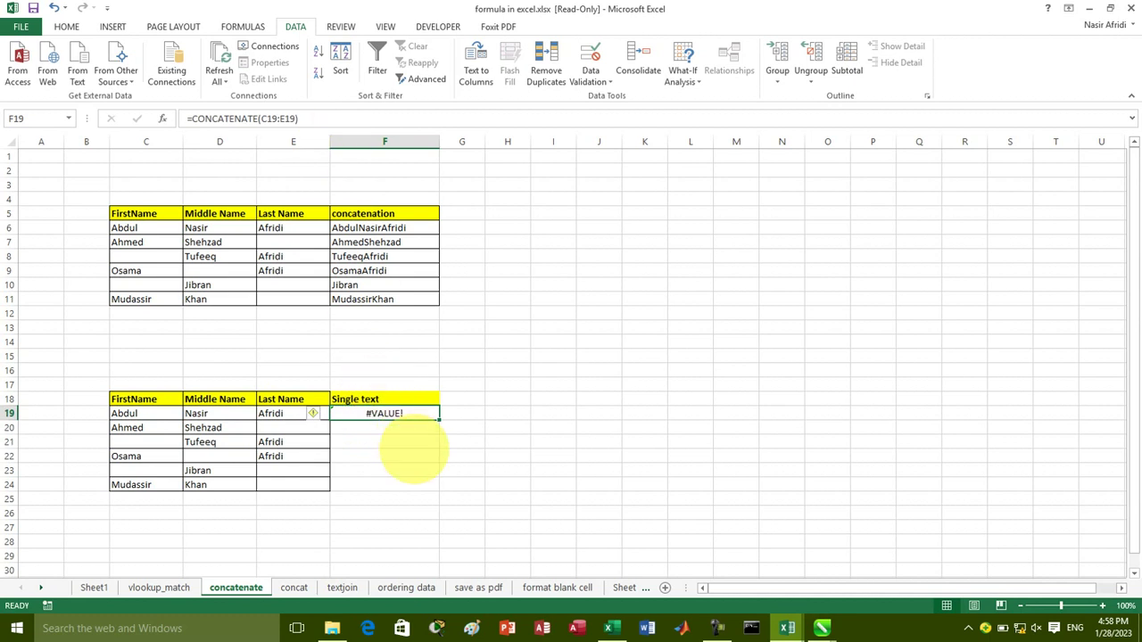
pyautogui.press('BackSpace')
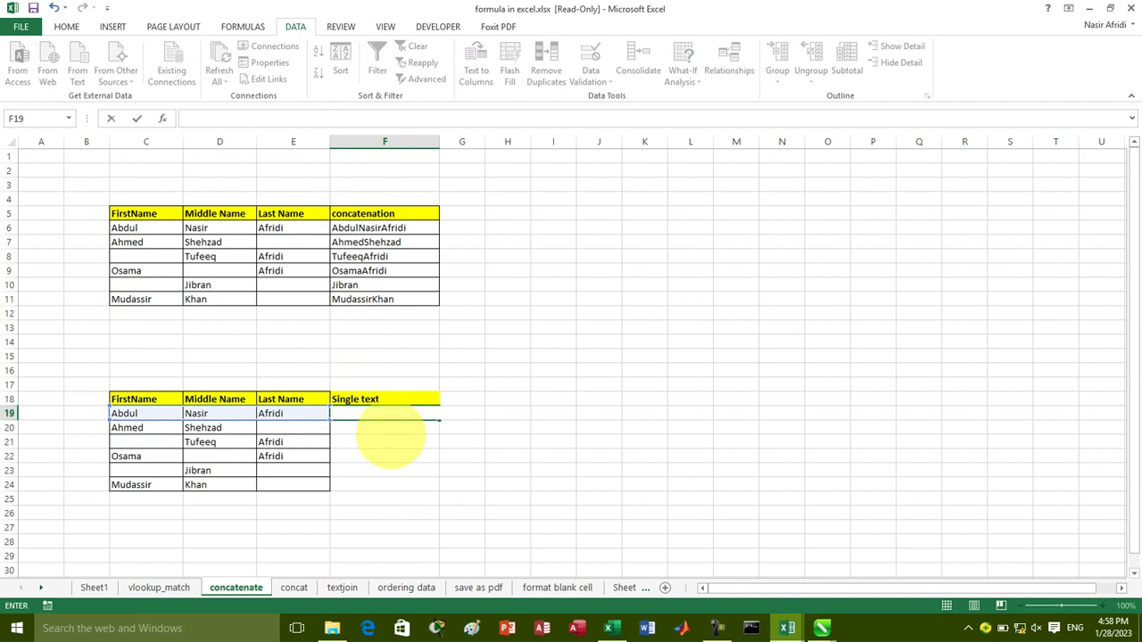
pyautogui.write('=con')
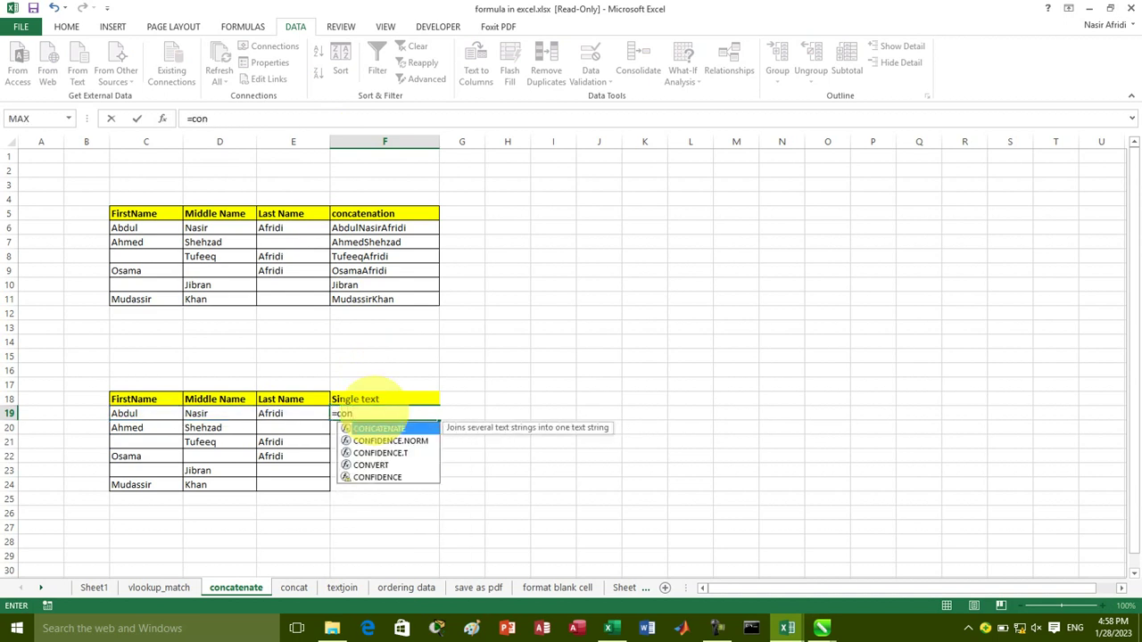
pyautogui.press('Tab')
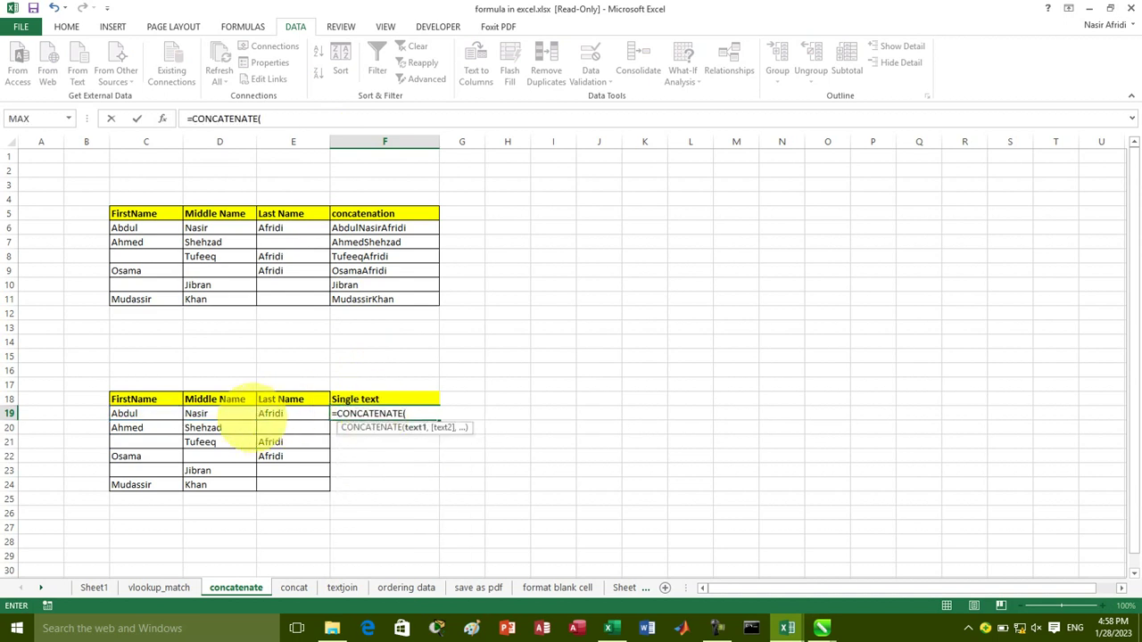
pyautogui.click(143, 411)
pyautogui.write(',')
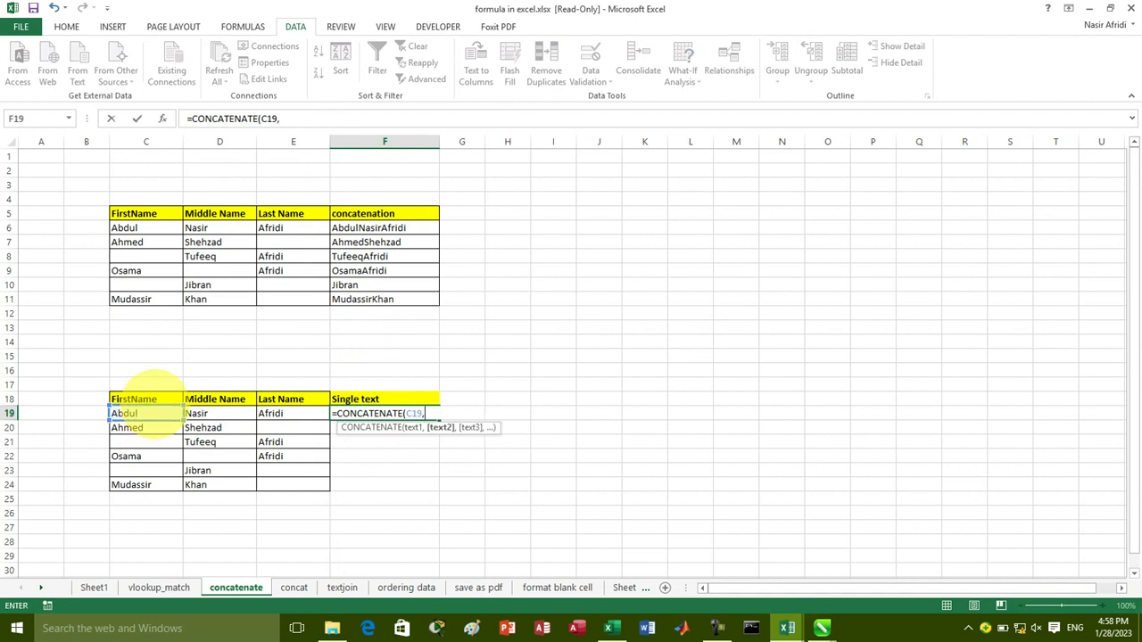
pyautogui.click(203, 413)
pyautogui.write(',')
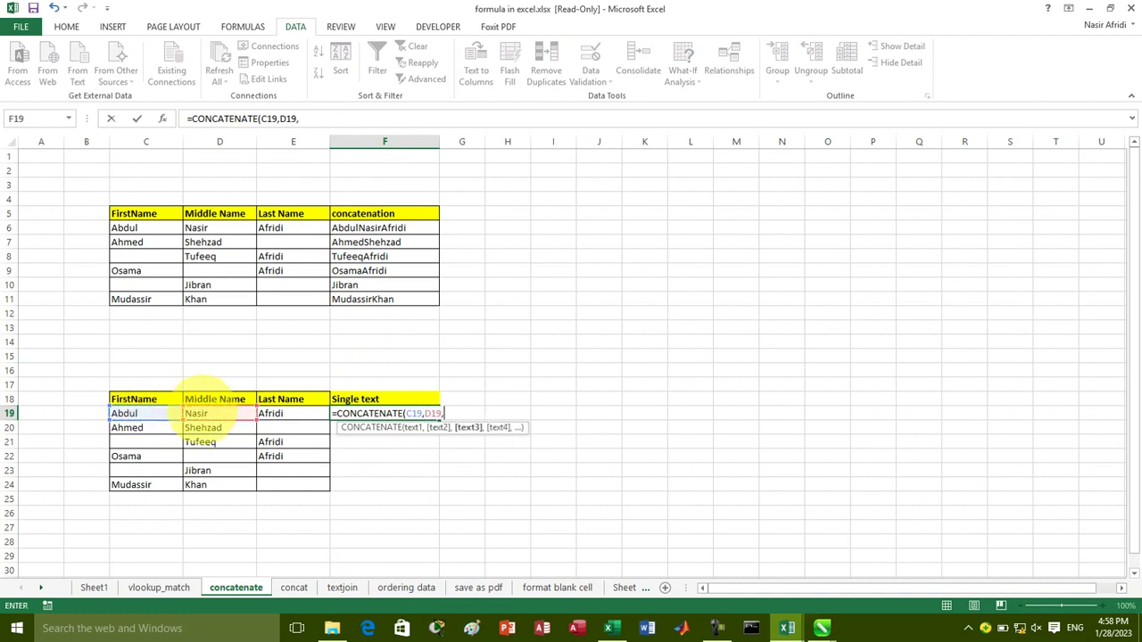
pyautogui.click(273, 412)
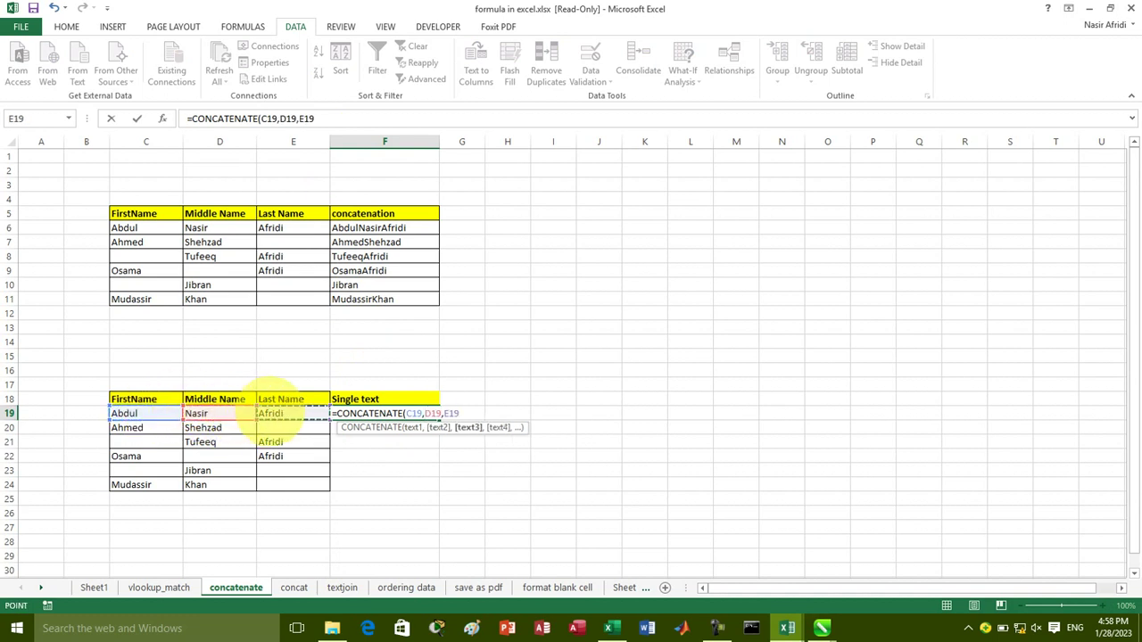
pyautogui.press('Return')
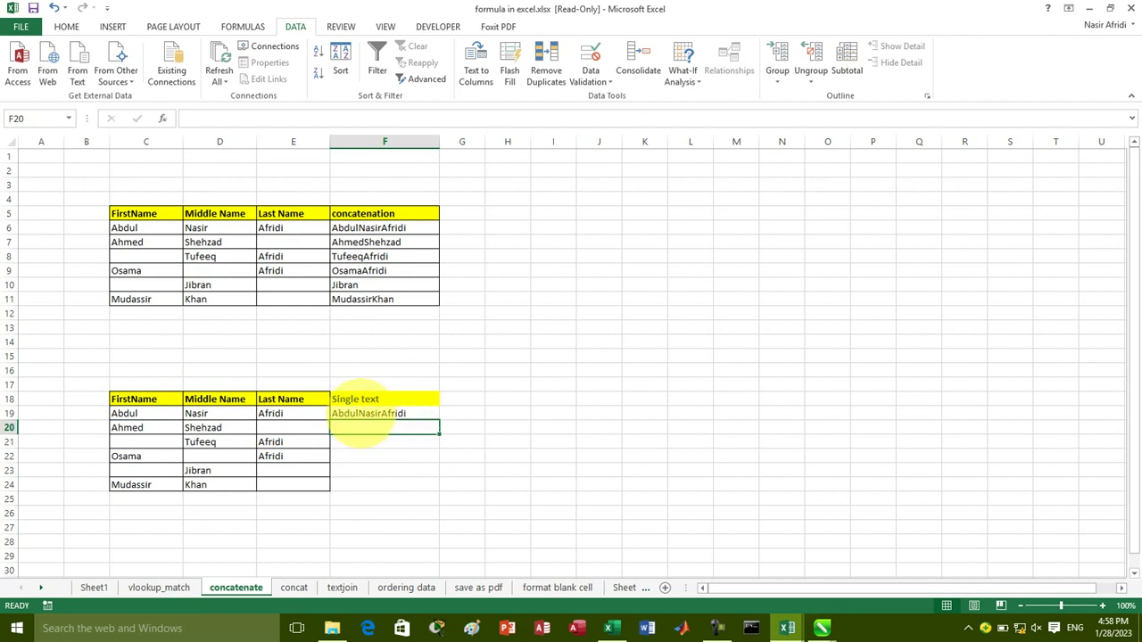
pyautogui.click(373, 413)
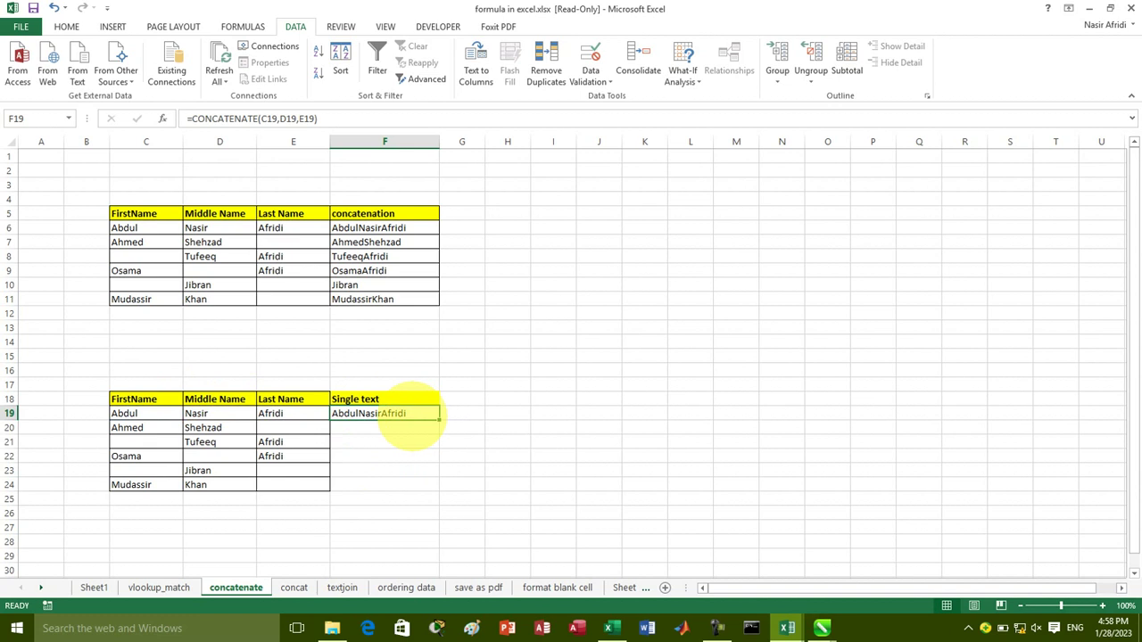
pyautogui.click(279, 119)
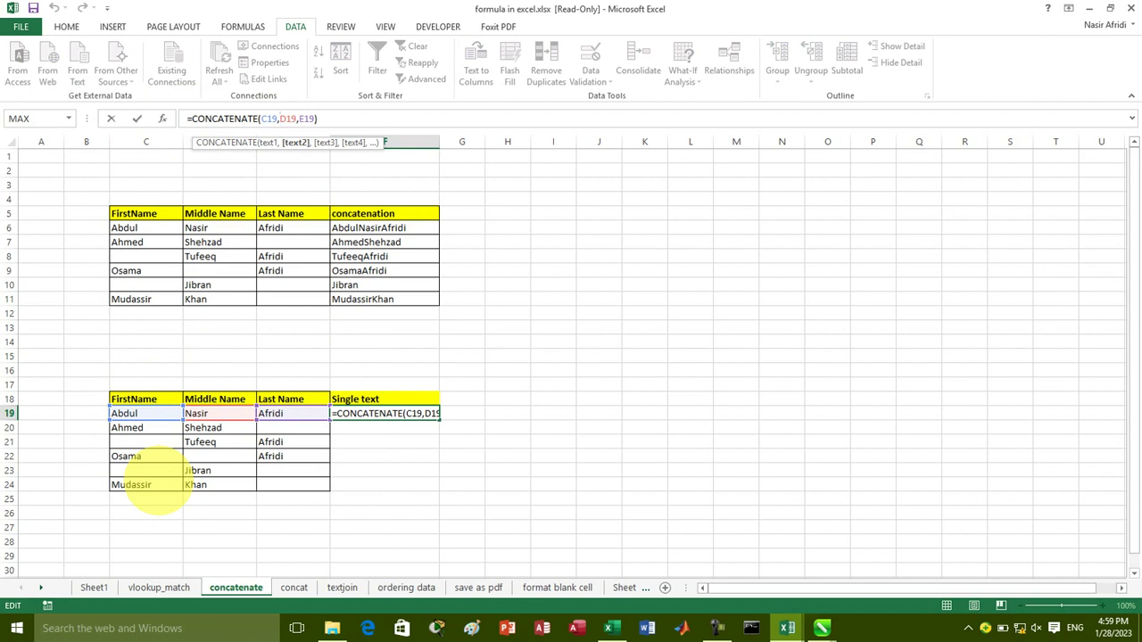
pyautogui.write('"')
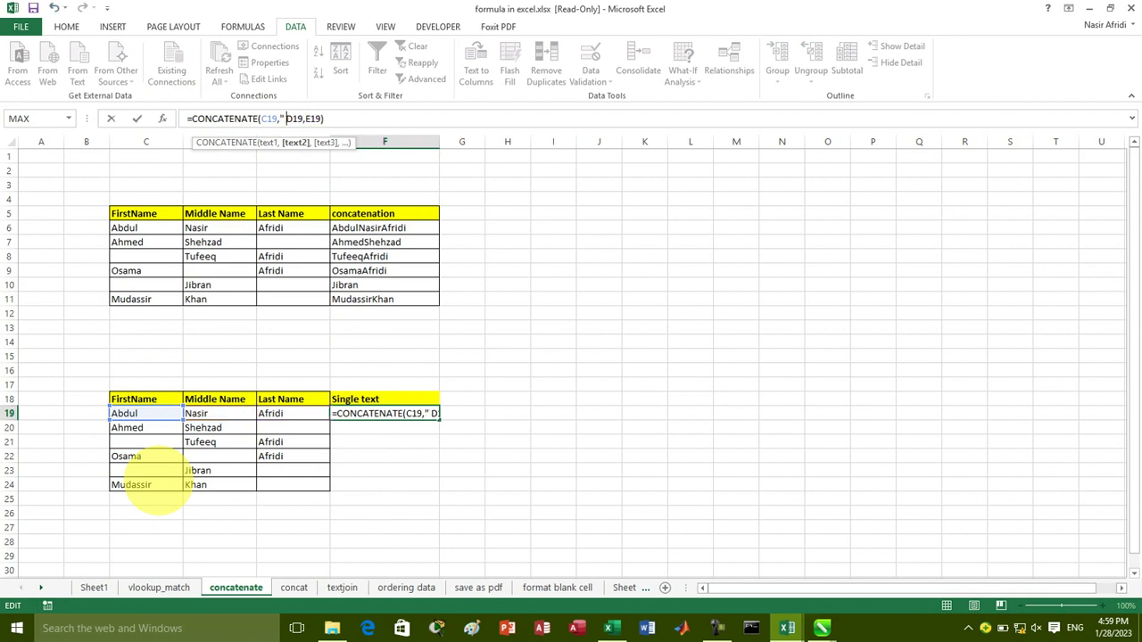
pyautogui.write(' ",')
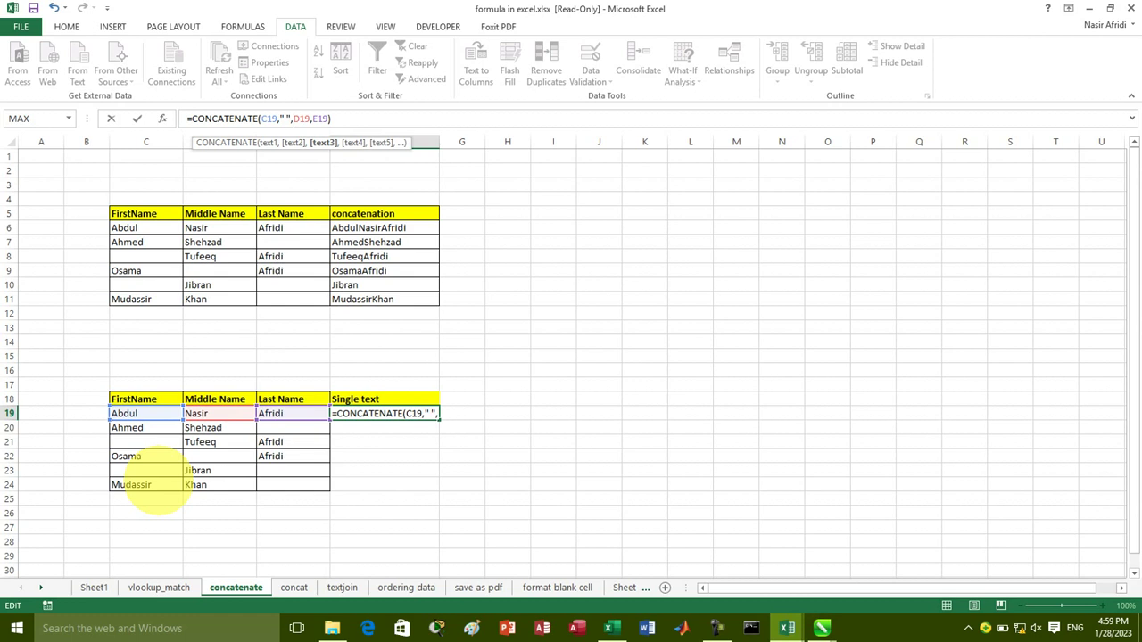
pyautogui.press('Right')
pyautogui.press('Right')
pyautogui.press('Right')
pyautogui.press('Right')
pyautogui.write('," "')
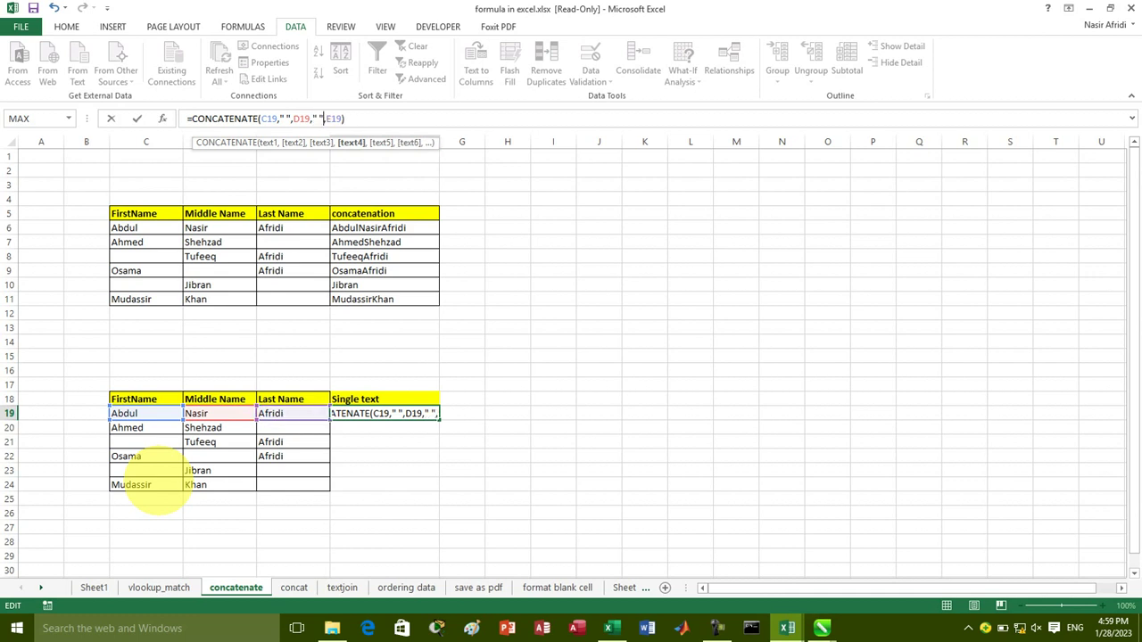
pyautogui.press('BackSpace')
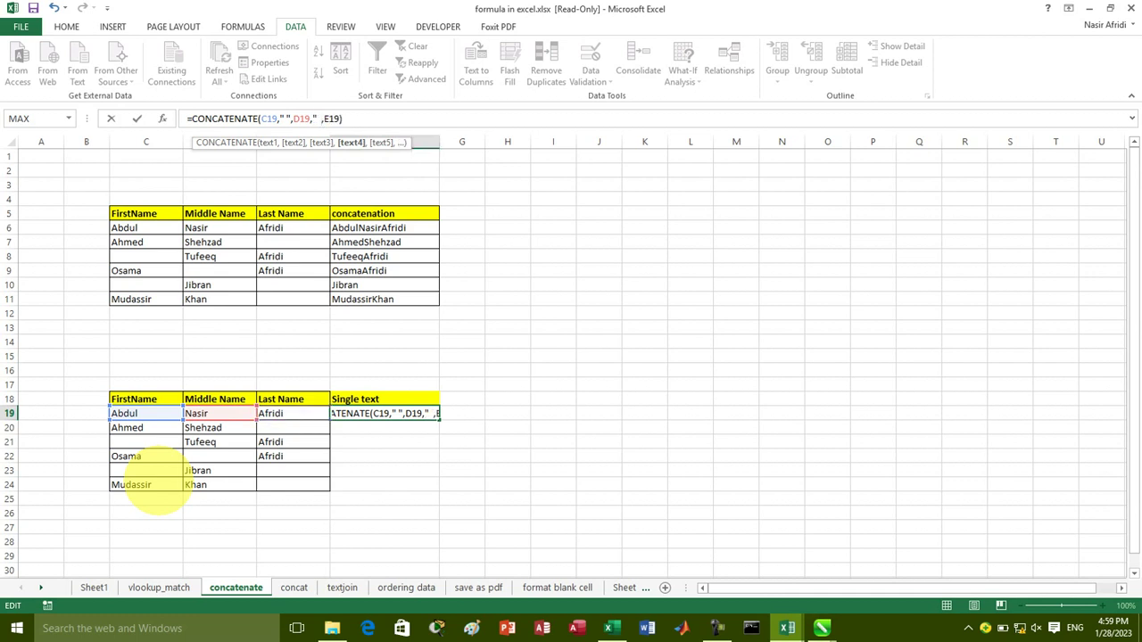
pyautogui.write('"')
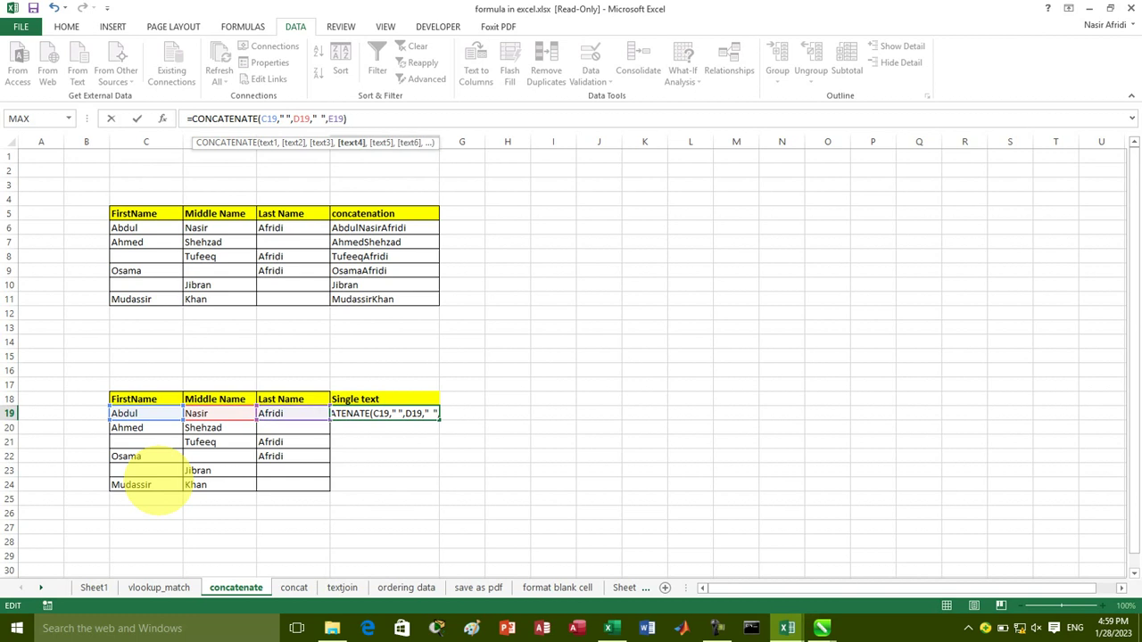
pyautogui.press('Return')
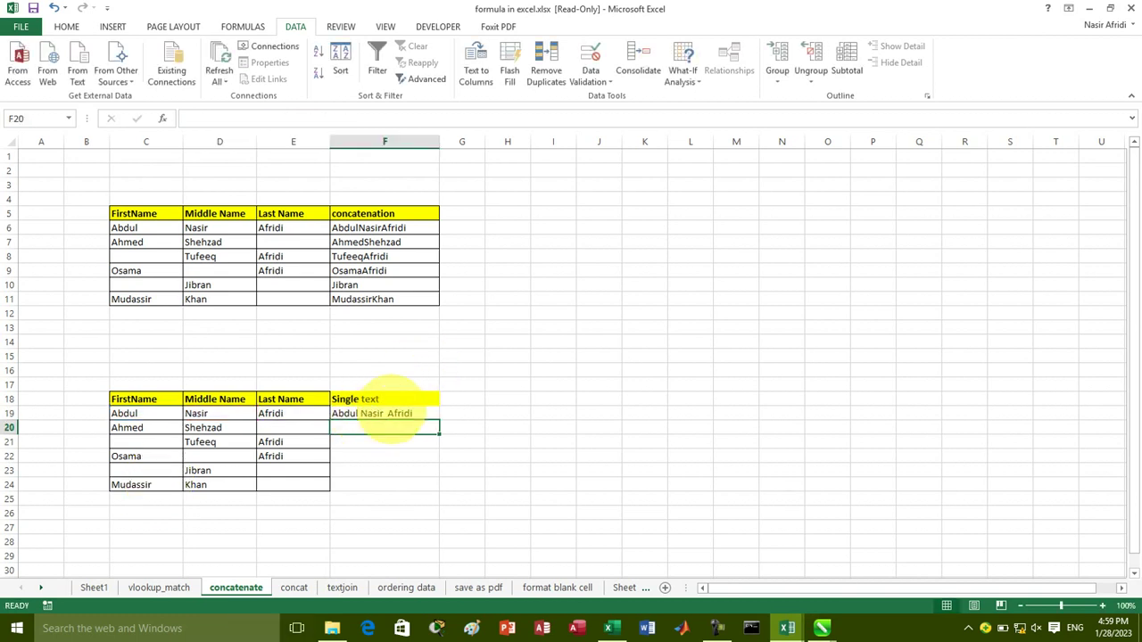
pyautogui.click(387, 413)
# Step: Fill F19's spaced formula down to F24 and widen columns F and E
pyautogui.moveTo(437, 417); pyautogui.dragTo(430, 487)
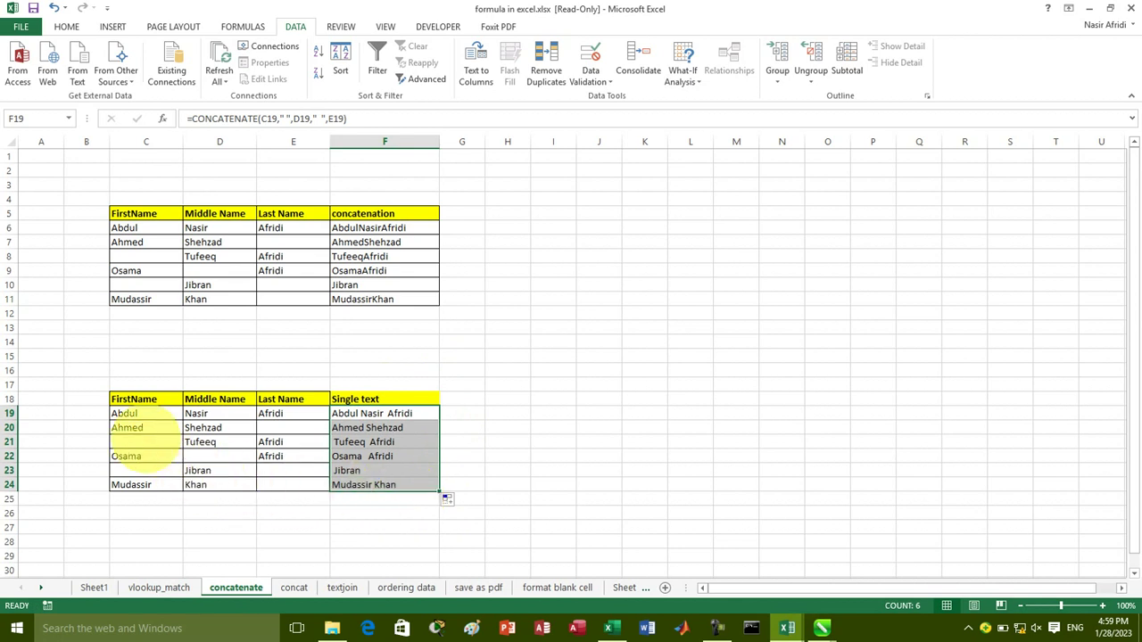
pyautogui.click(144, 441)
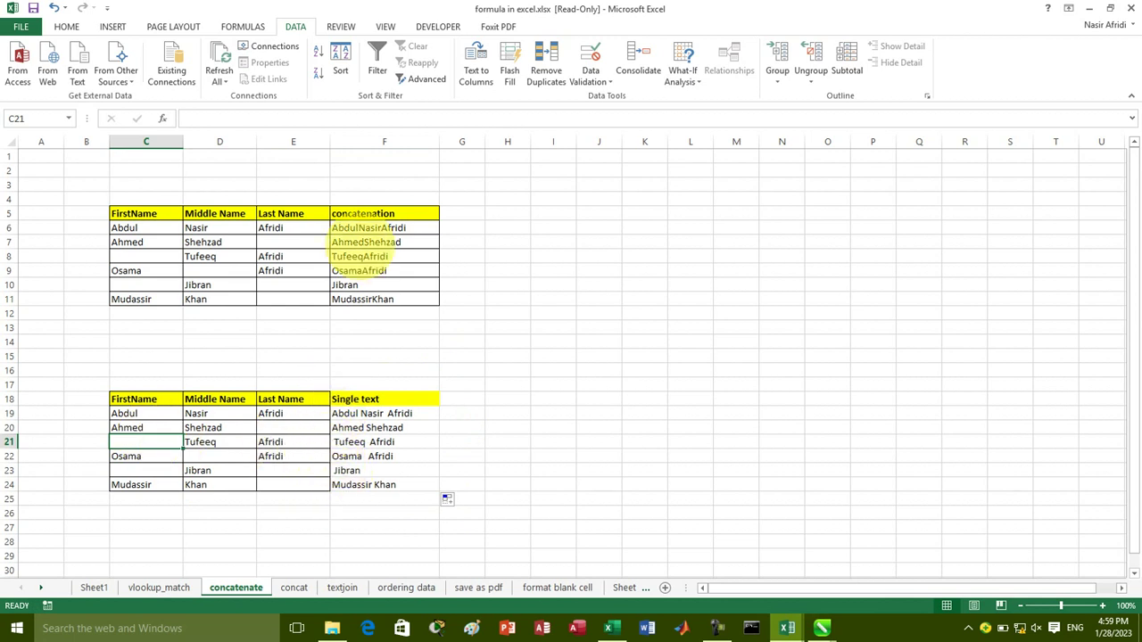
pyautogui.moveTo(439, 142); pyautogui.dragTo(529, 142)
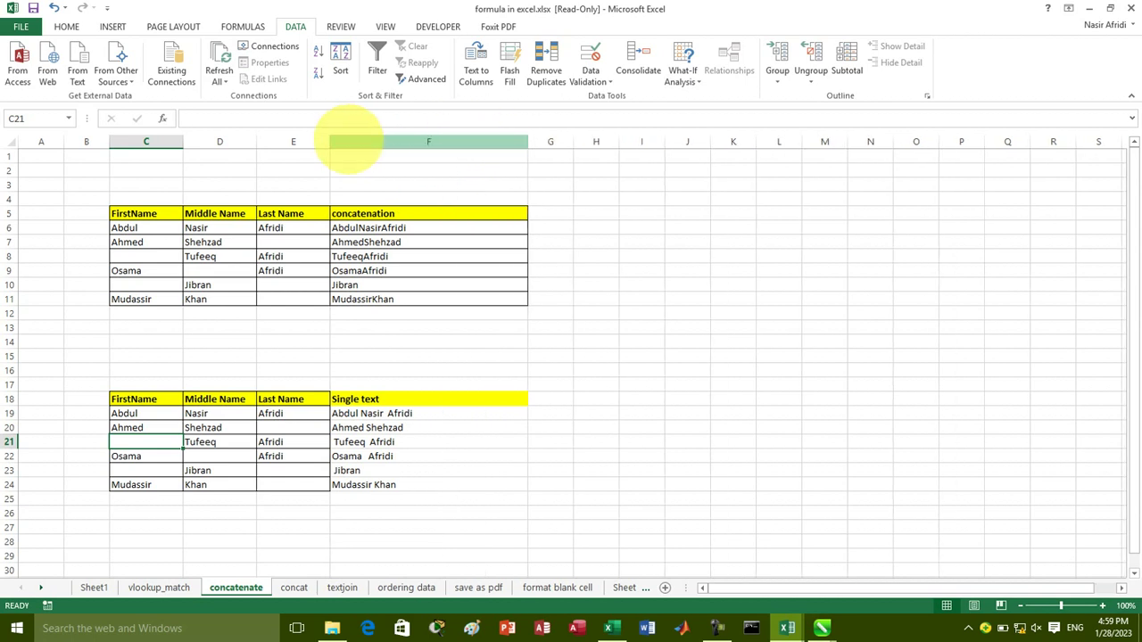
pyautogui.moveTo(330, 142); pyautogui.dragTo(398, 143)
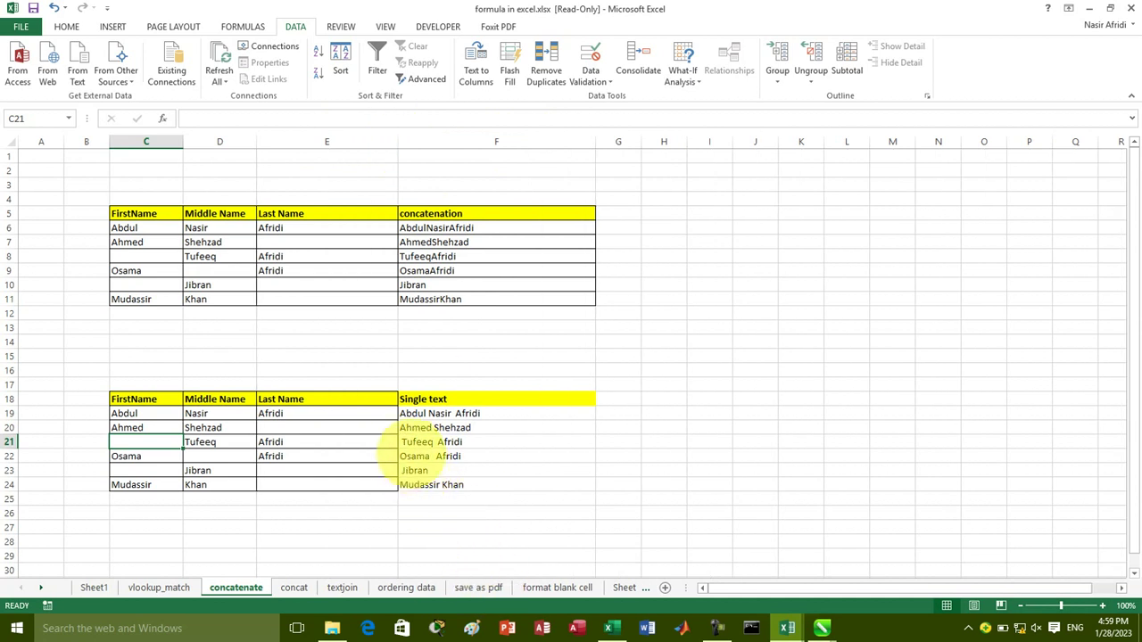
# Step: Review the formulas in F19 through F24 against their name cells, noting row 23's empty names
pyautogui.click(406, 414)
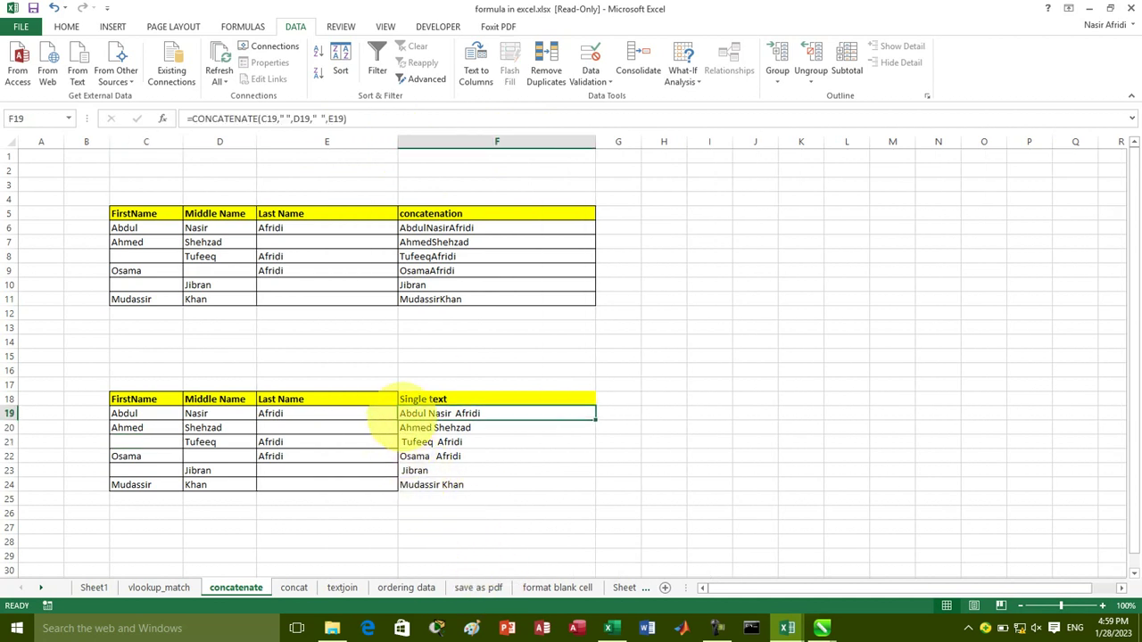
pyautogui.click(401, 429)
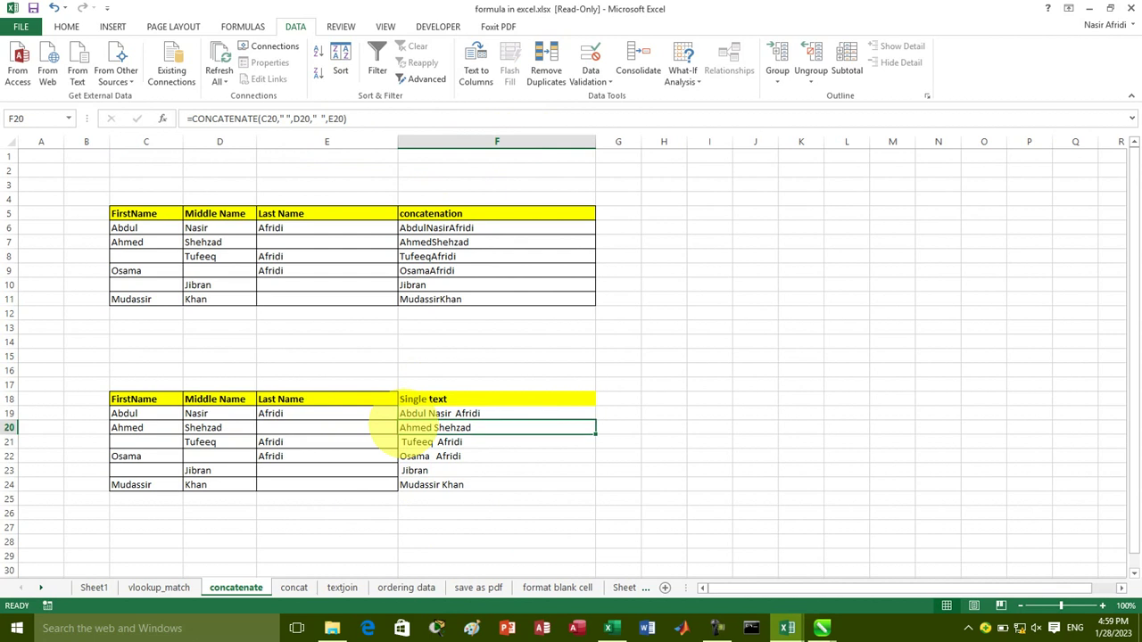
pyautogui.click(402, 442)
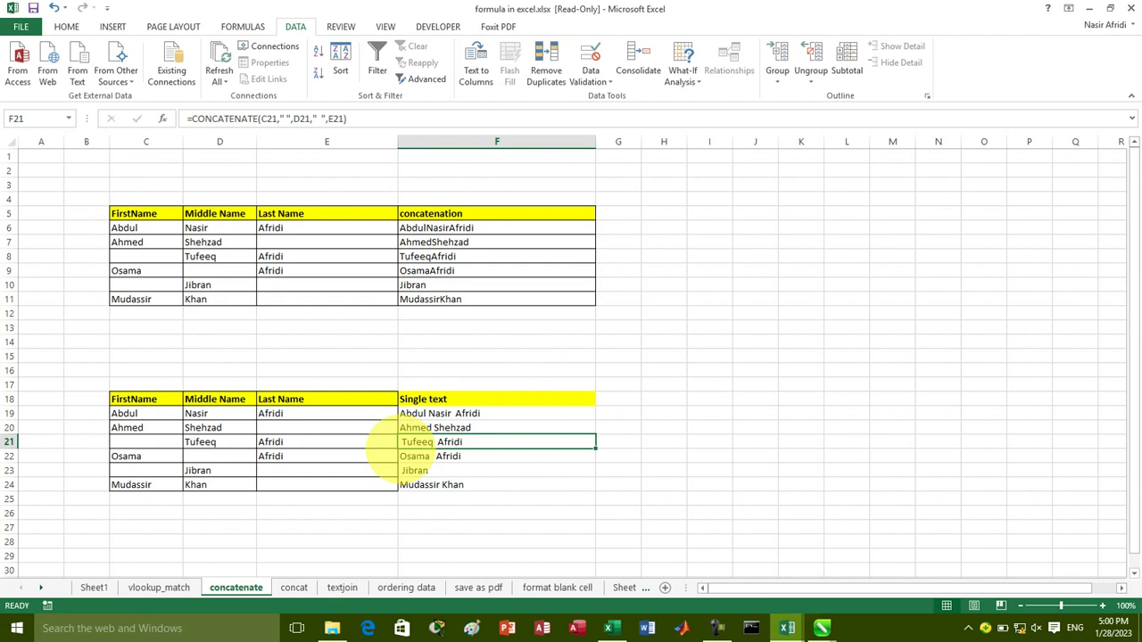
pyautogui.click(125, 415)
pyautogui.moveTo(125, 413); pyautogui.dragTo(326, 415)
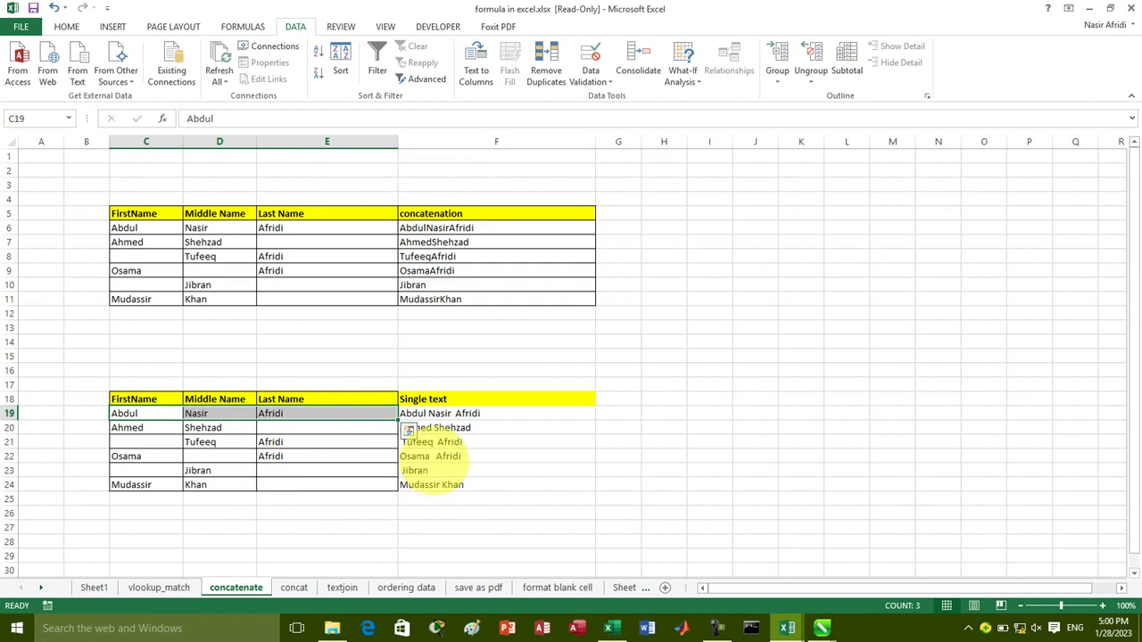
pyautogui.click(430, 456)
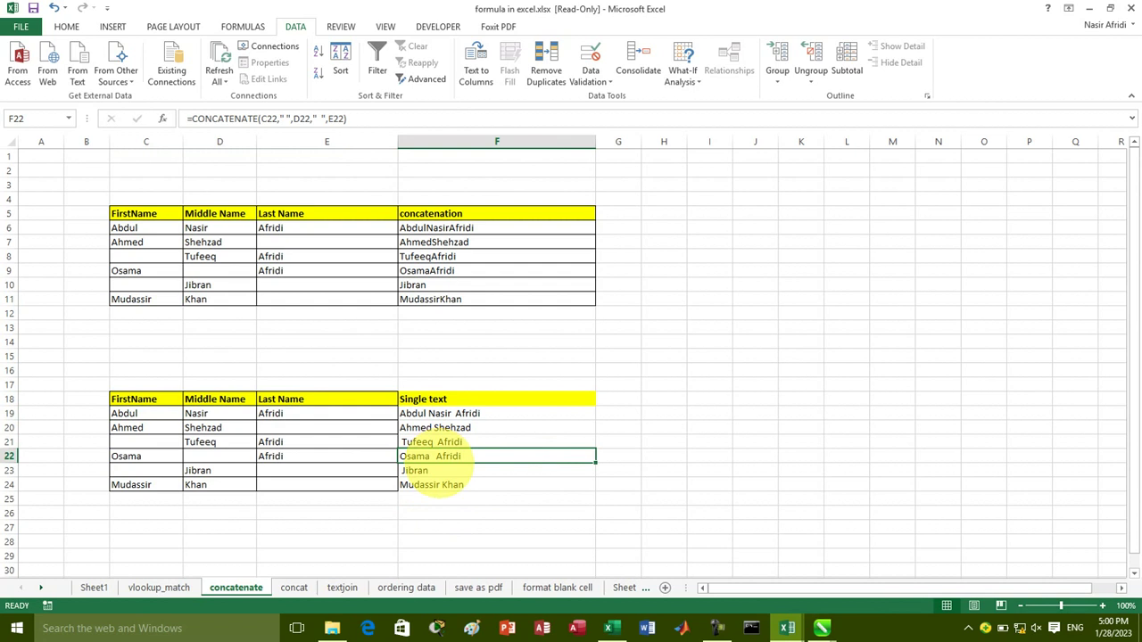
pyautogui.click(424, 471)
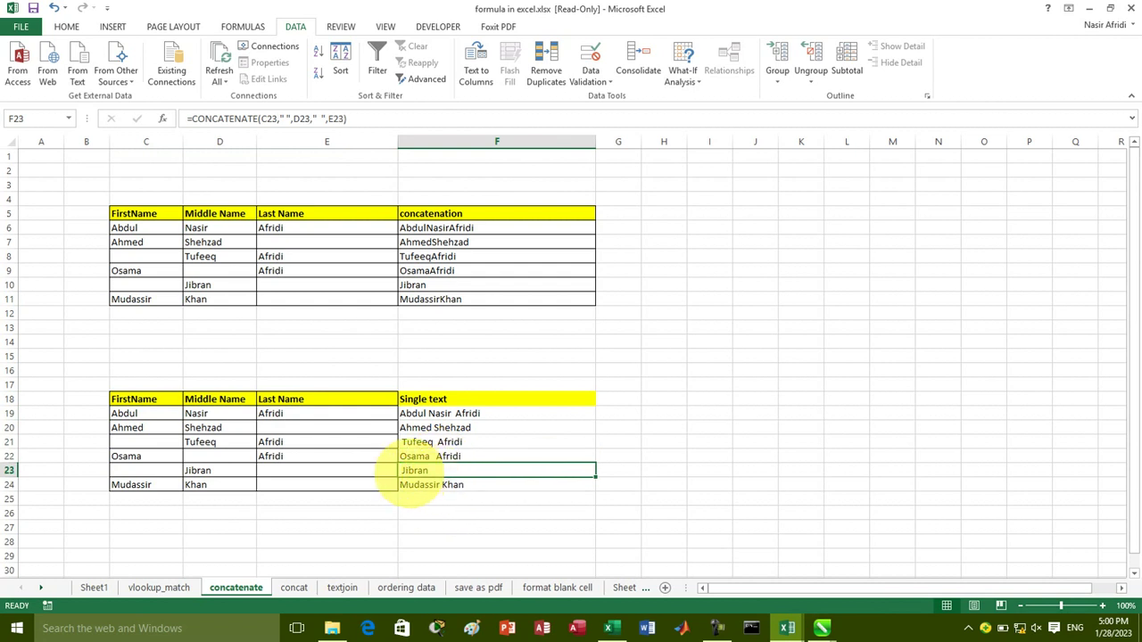
pyautogui.click(301, 470)
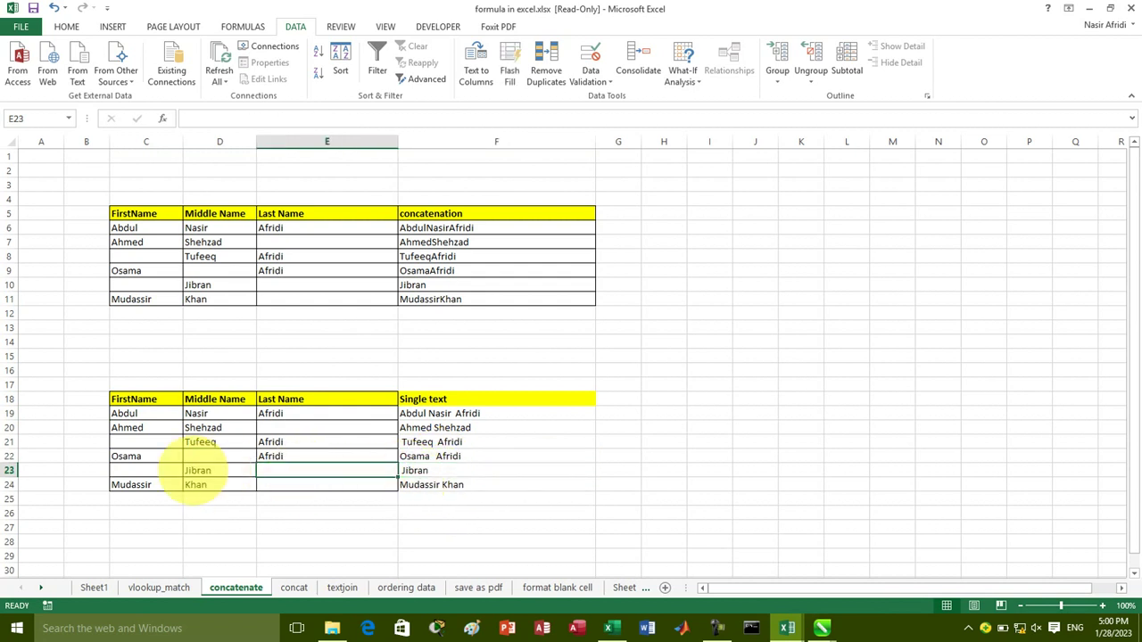
pyautogui.click(145, 470)
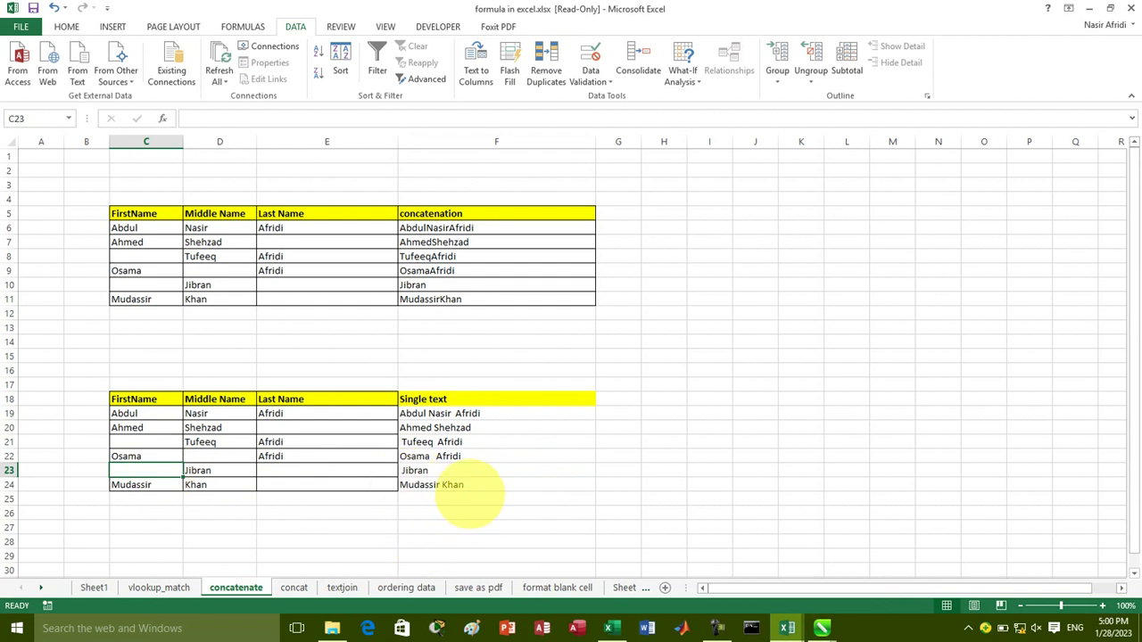
pyautogui.click(473, 484)
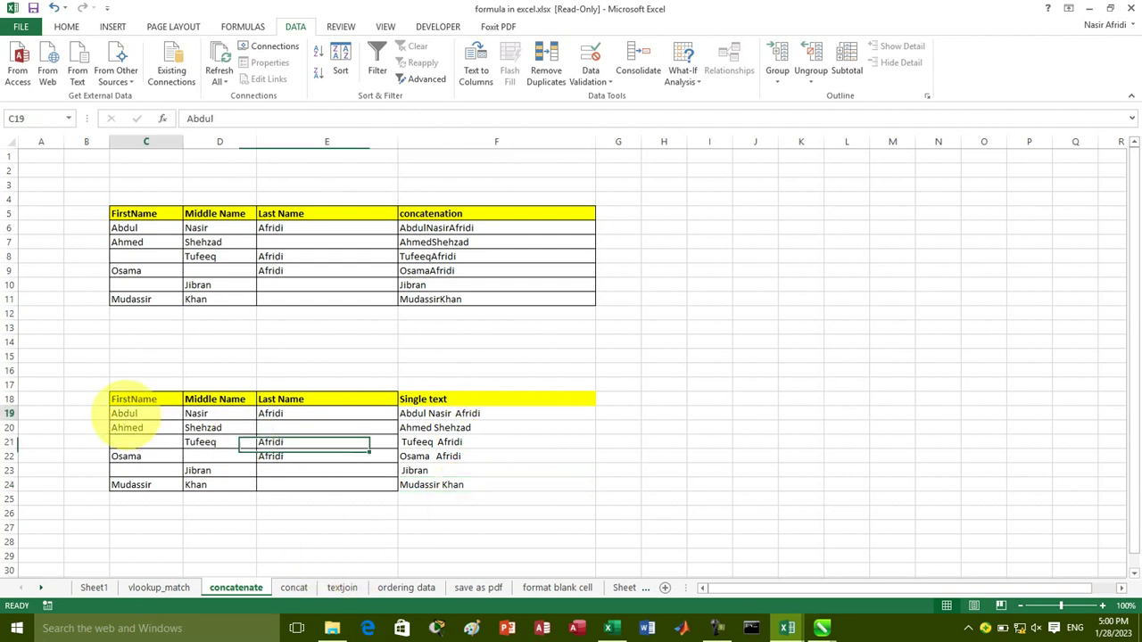
pyautogui.moveTo(128, 415); pyautogui.dragTo(326, 415)
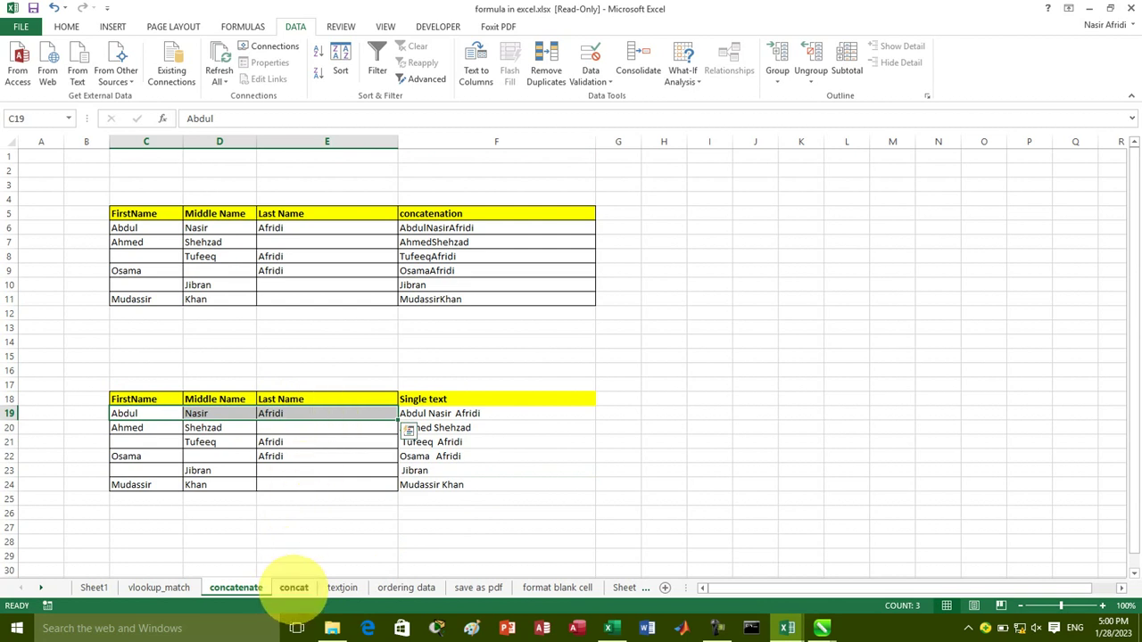
# Step: On the concat sheet, copy the name table C5:E11 and paste it at C17
pyautogui.click(294, 587)
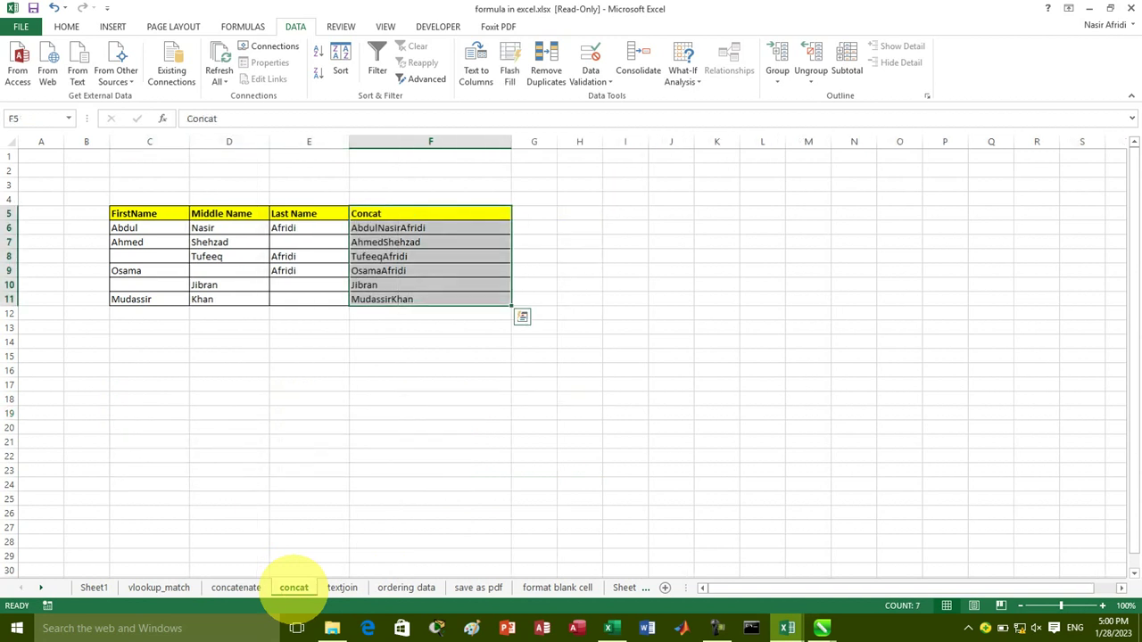
pyautogui.click(223, 397)
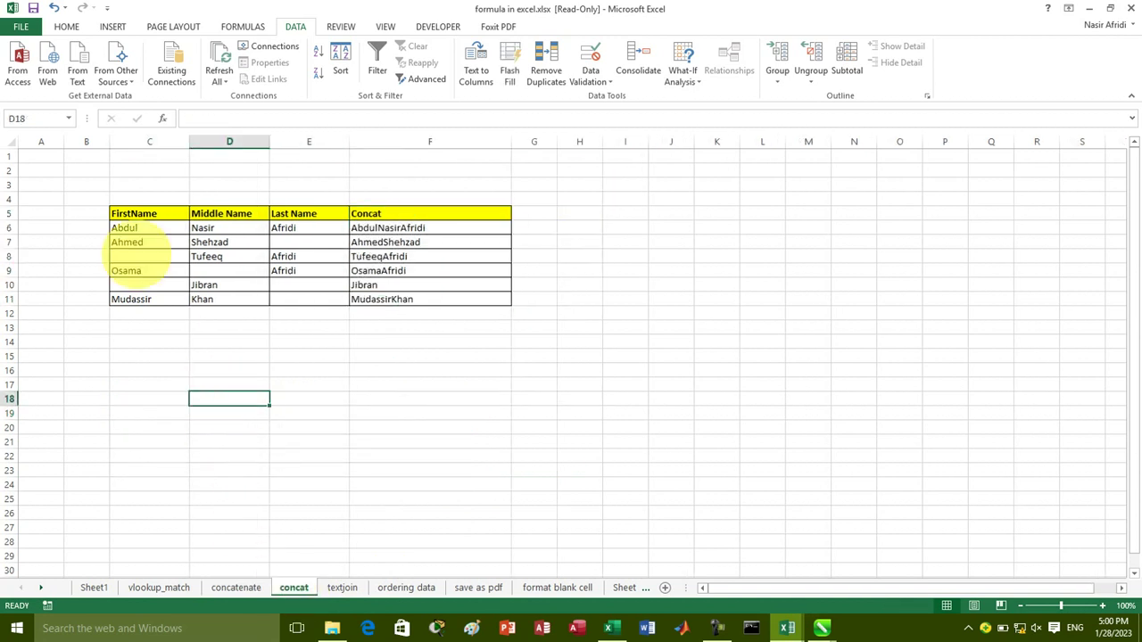
pyautogui.moveTo(125, 214); pyautogui.dragTo(300, 297)
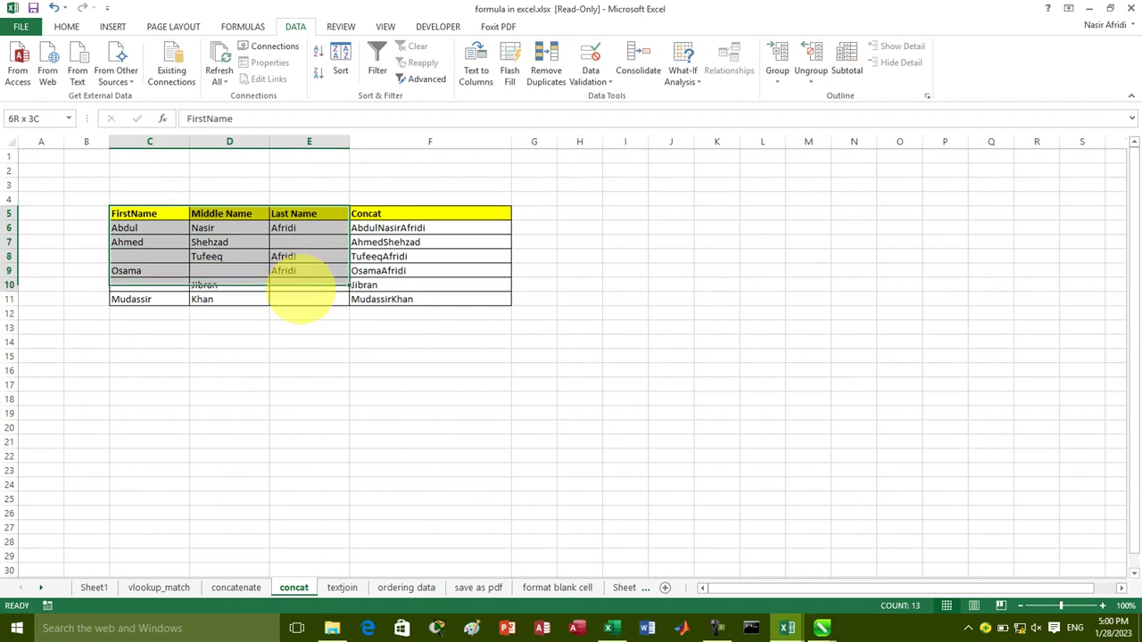
pyautogui.hotkey('ctrl', 'c')
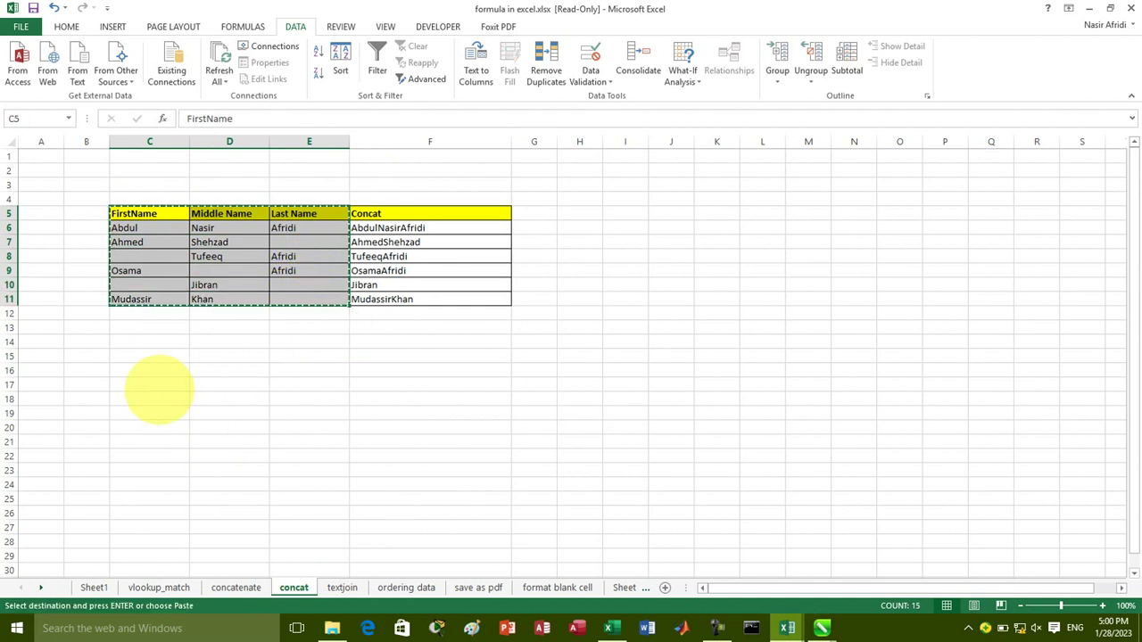
pyautogui.click(149, 386)
pyautogui.hotkey('ctrl', 'v')
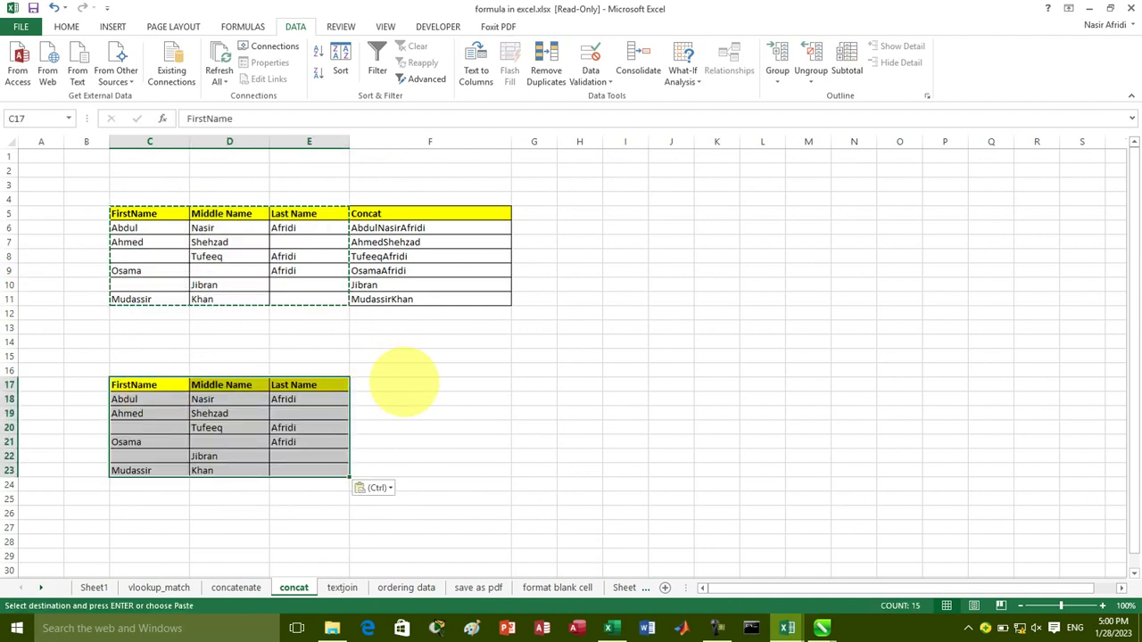
# Step: Label F17 'Text join/mixuo' and begin a =conc formula in F18
pyautogui.click(404, 384)
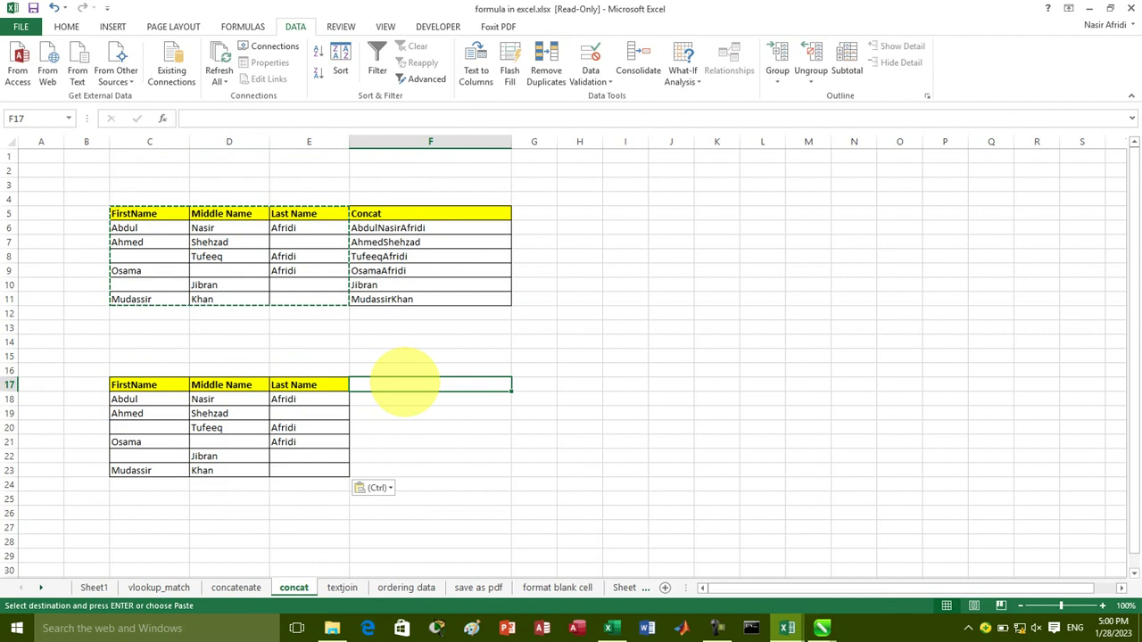
pyautogui.write('Text join/mixuo')
pyautogui.hotkey('ctrl', 'Return')
pyautogui.press('Return')
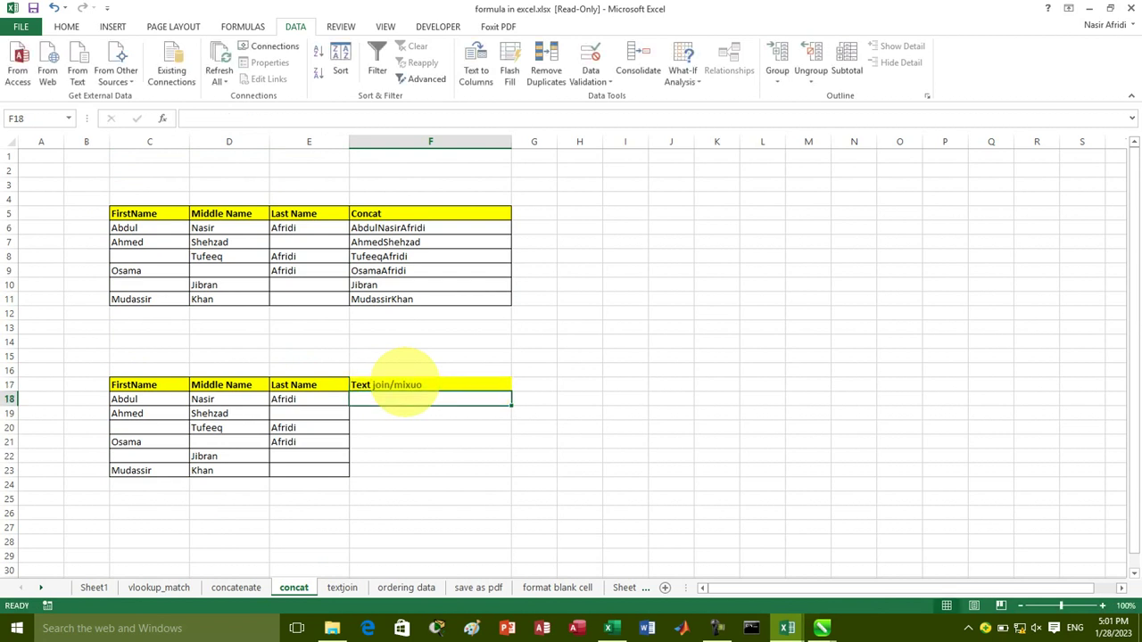
pyautogui.write('=')
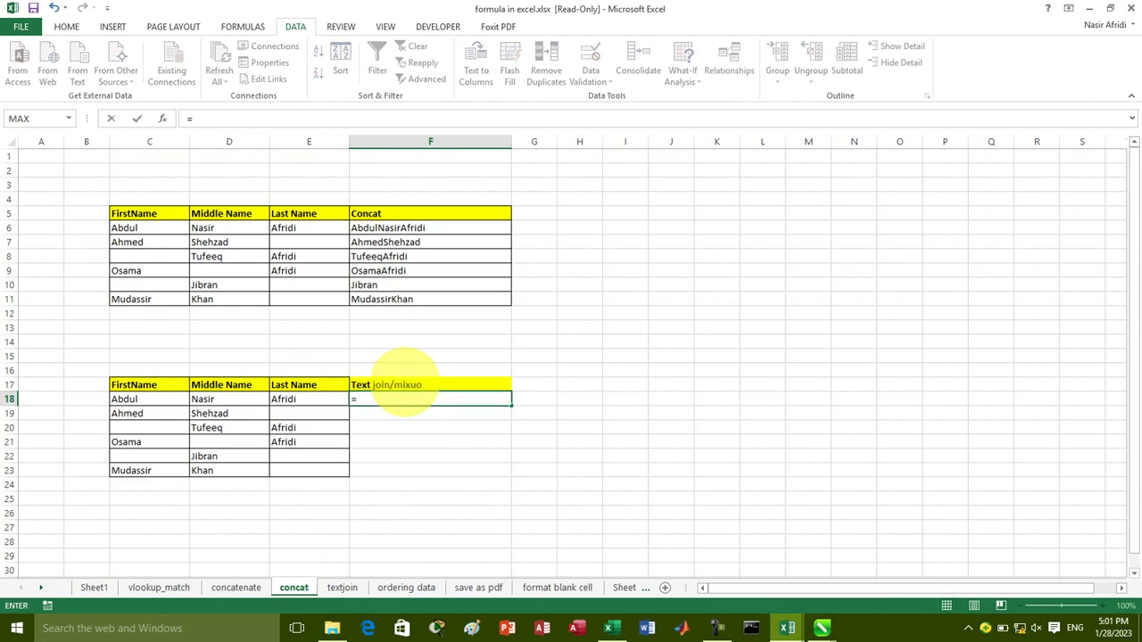
pyautogui.write('con')
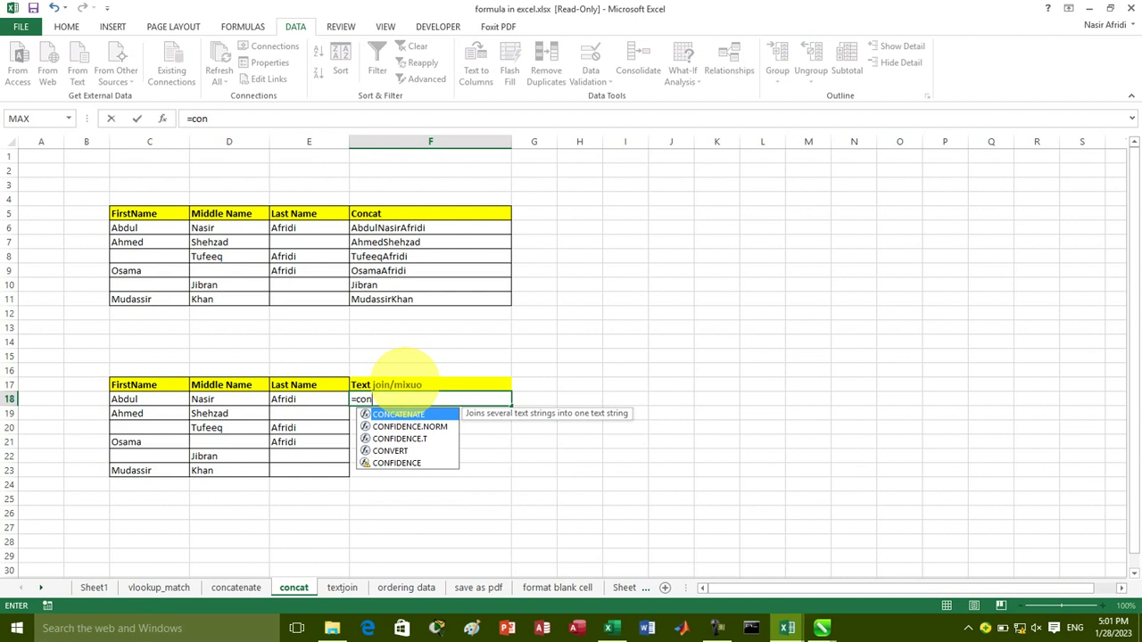
pyautogui.write('ca')
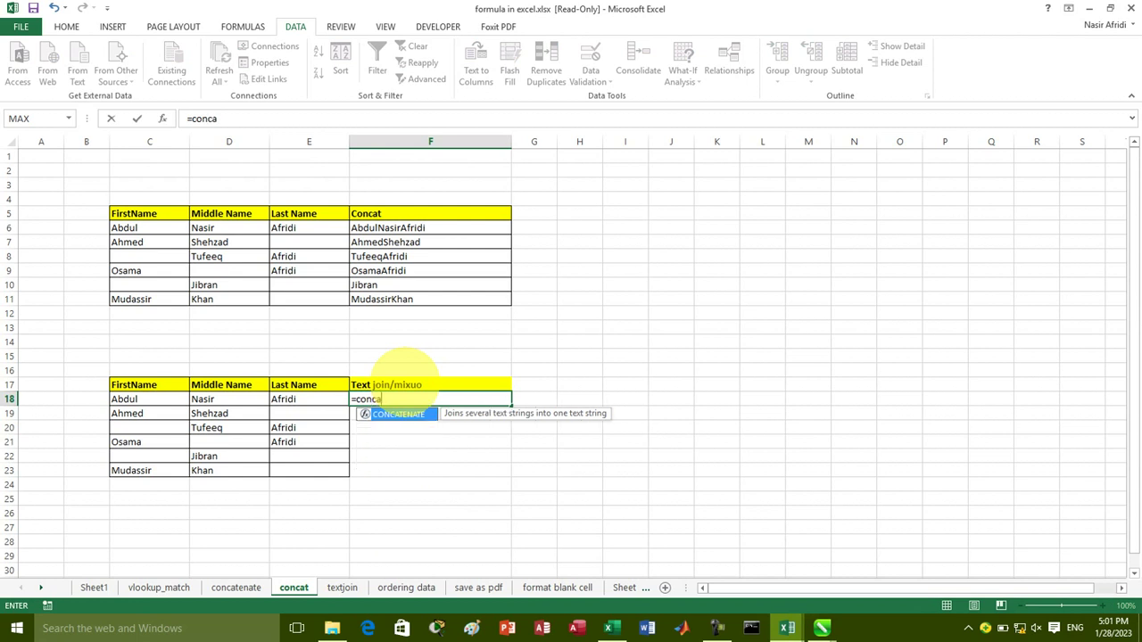
pyautogui.write('te')
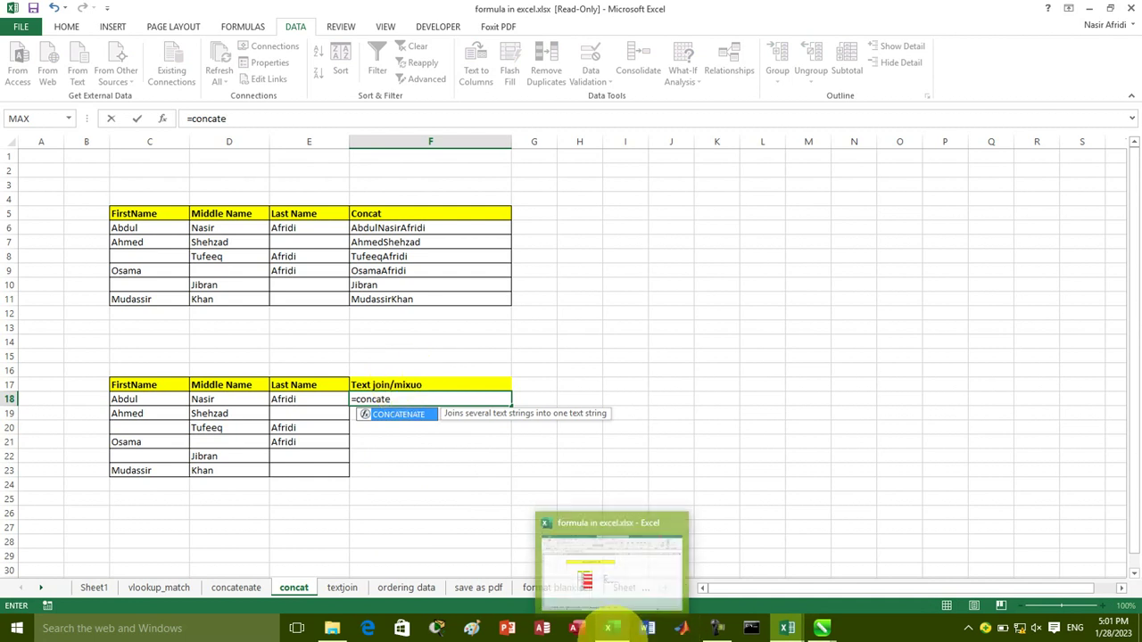
pyautogui.moveTo(610, 629)
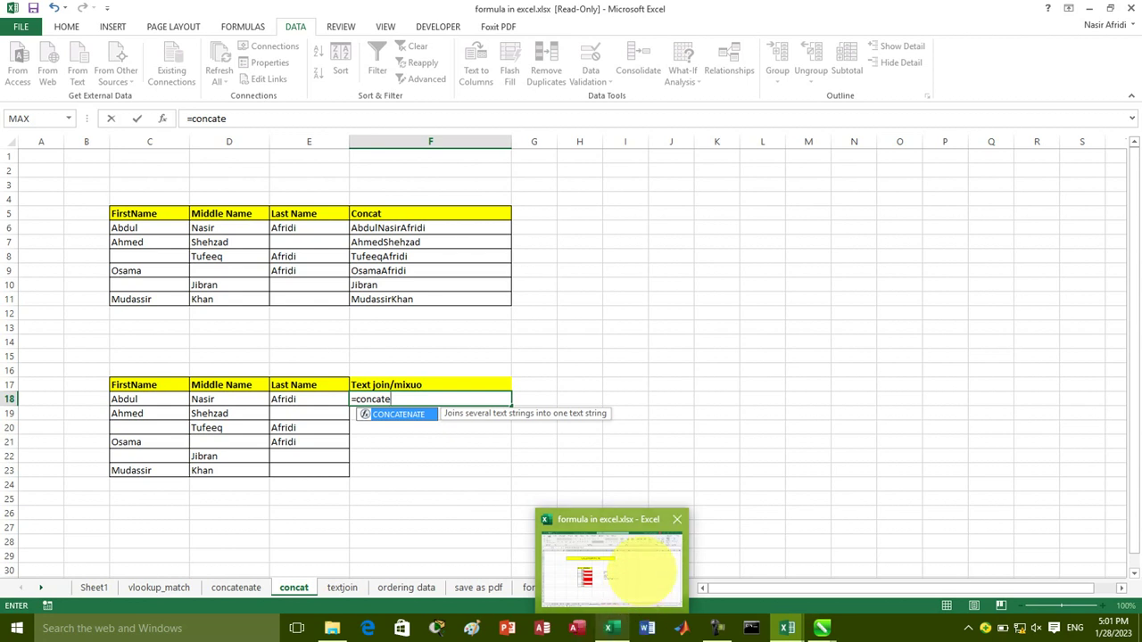
pyautogui.click(612, 564)
pyautogui.click(787, 628)
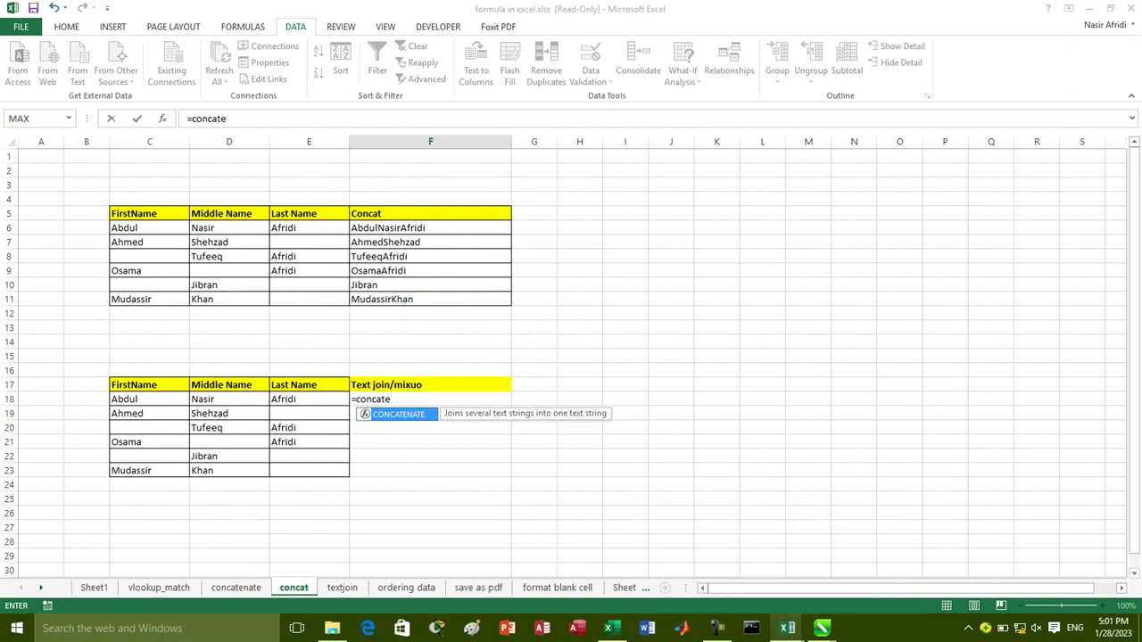
pyautogui.press('BackSpace')
pyautogui.press('BackSpace')
pyautogui.press('BackSpace')
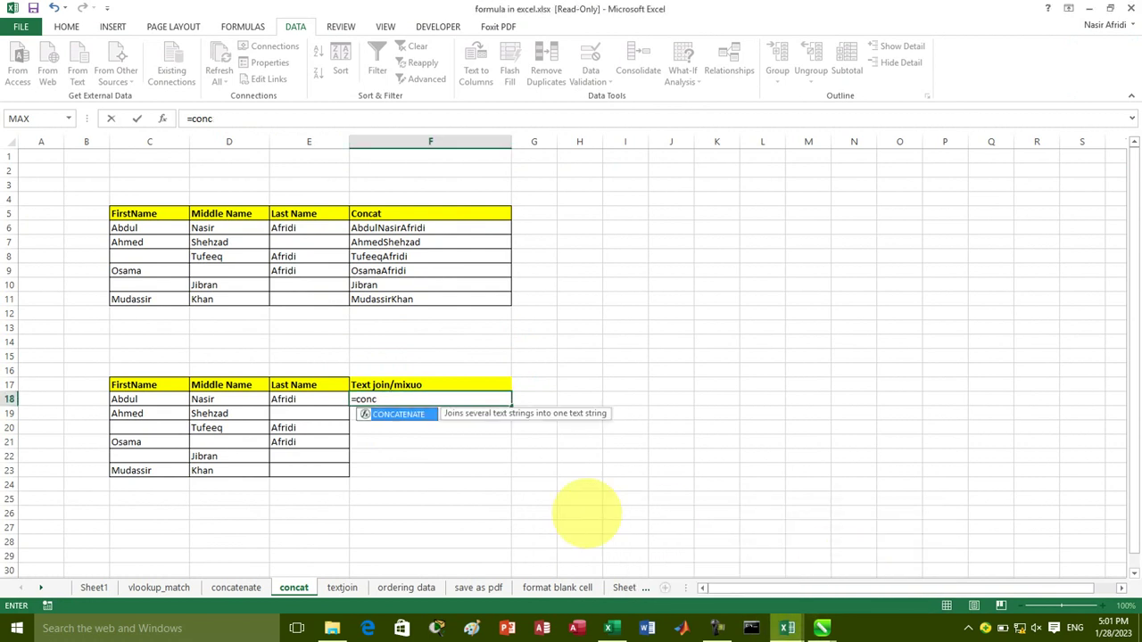
pyautogui.press('BackSpace')
pyautogui.press('BackSpace')
pyautogui.press('BackSpace')
pyautogui.press('BackSpace')
pyautogui.press('BackSpace')
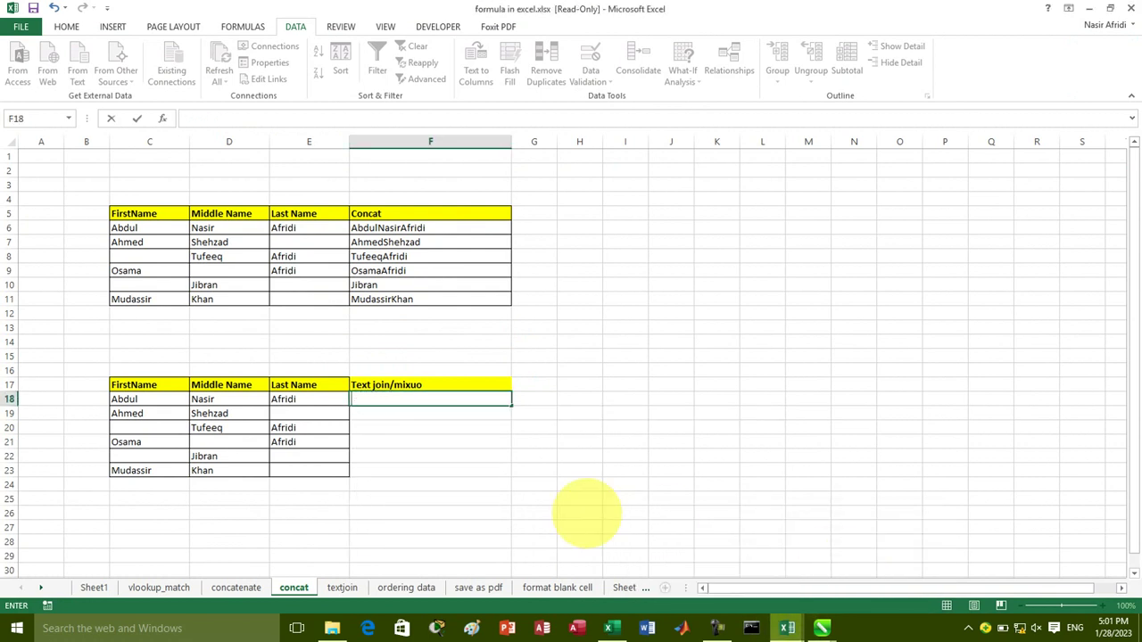
# Step: Copy the name table C17:E23 into a new Sheet14 at C8
pyautogui.click(140, 384)
pyautogui.moveTo(252, 393); pyautogui.dragTo(299, 471)
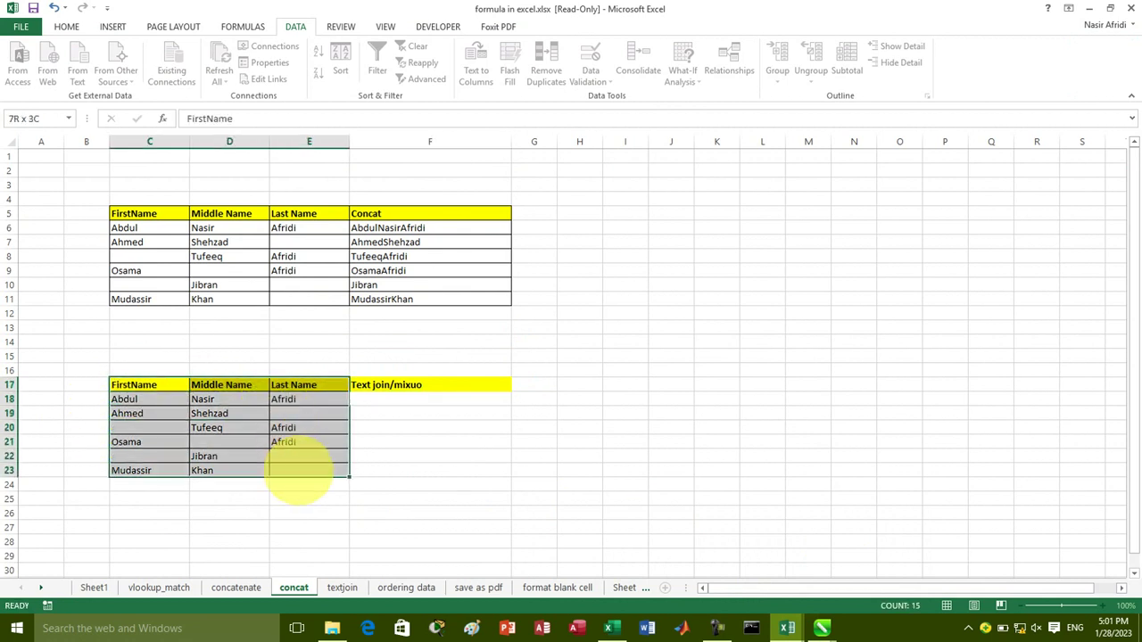
pyautogui.hotkey('ctrl', 'c')
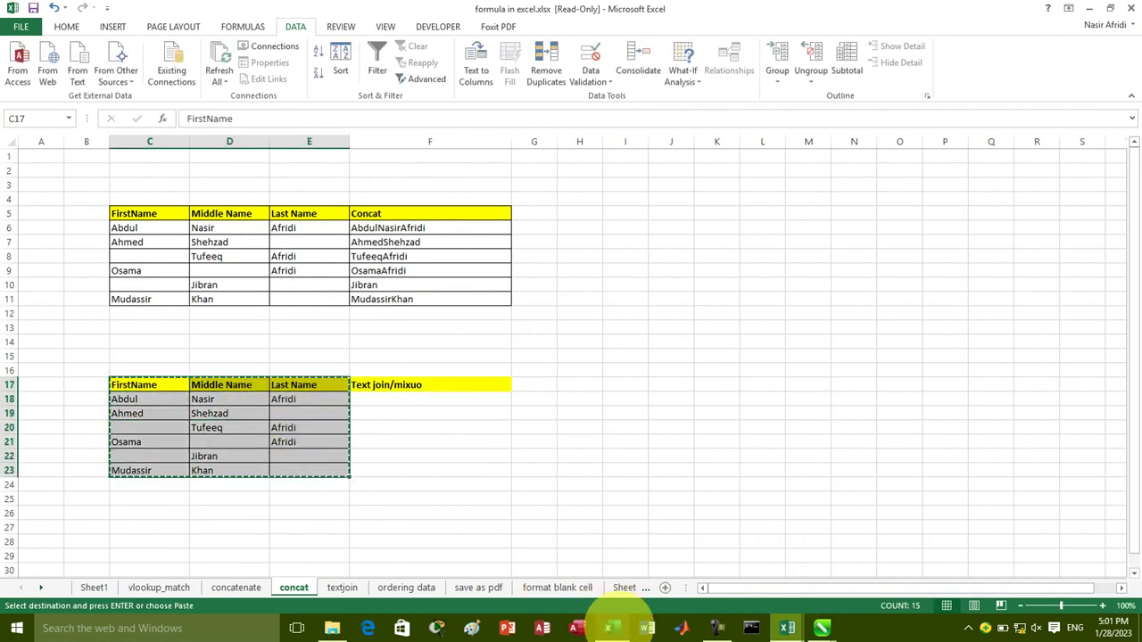
pyautogui.click(610, 628)
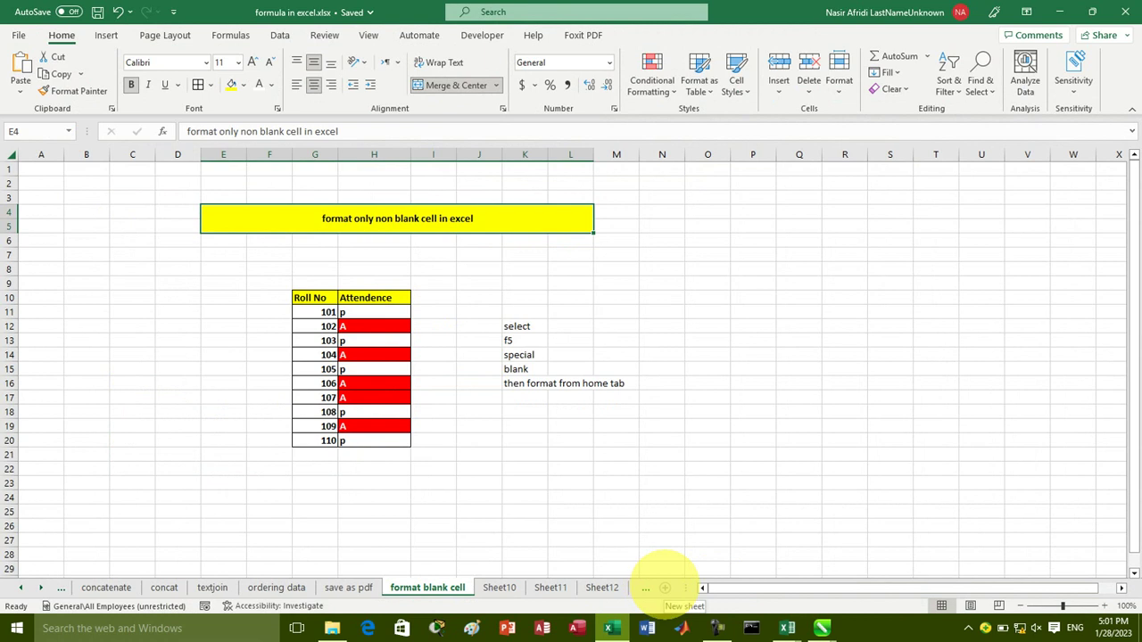
pyautogui.click(665, 587)
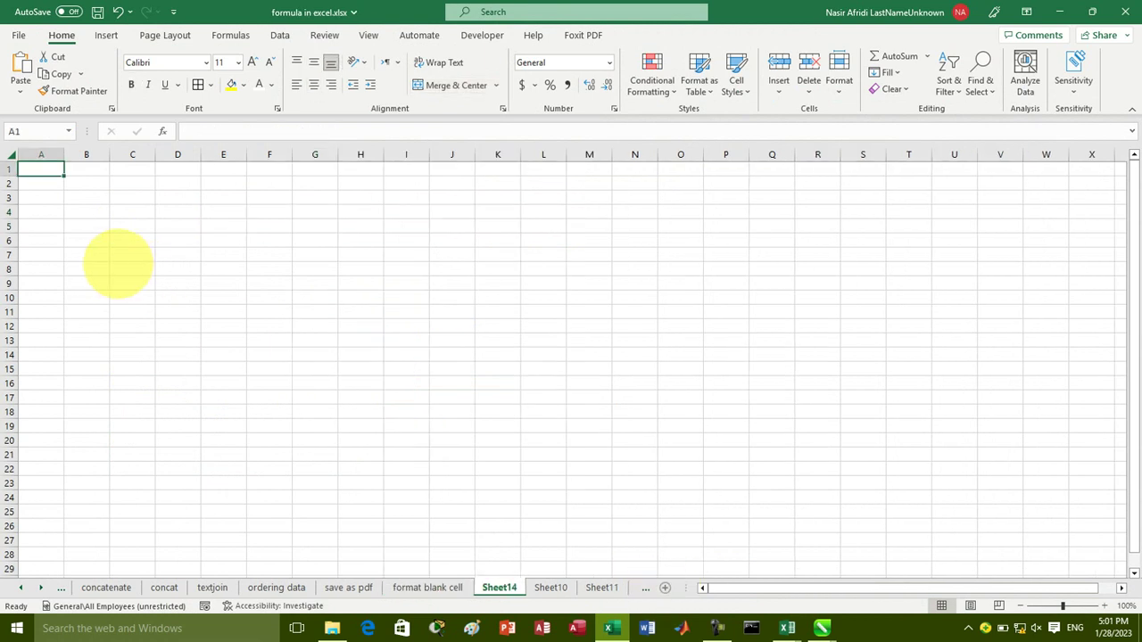
pyautogui.click(118, 267)
pyautogui.hotkey('ctrl', 'v')
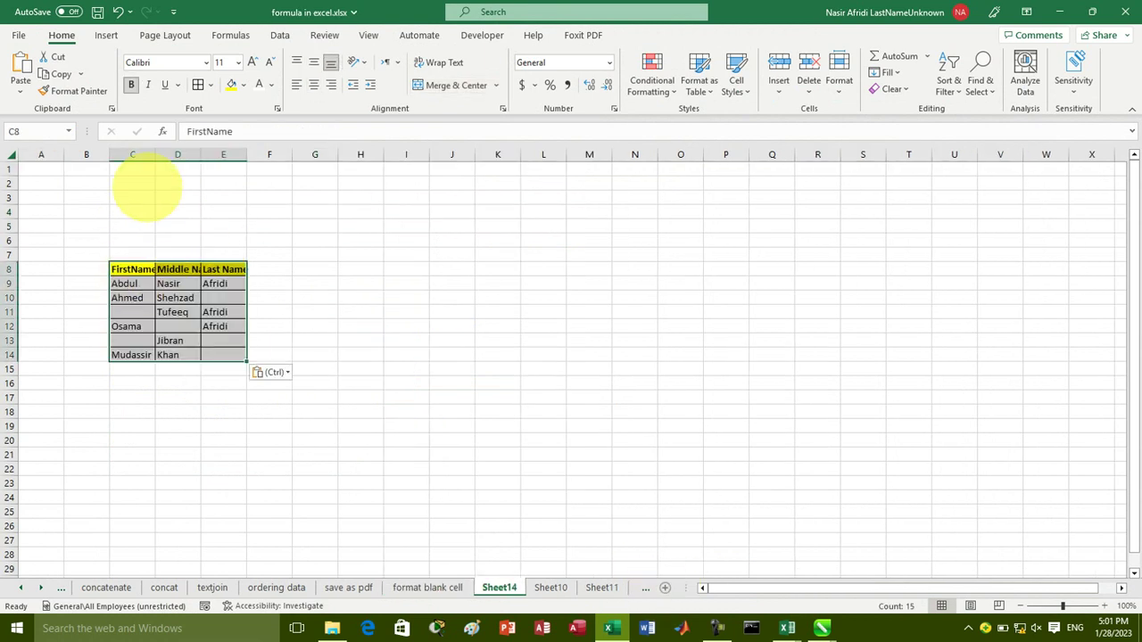
# Step: Widen columns C through F, head F8 'Joining', and start a =con formula in F9
pyautogui.moveTo(132, 159); pyautogui.dragTo(217, 159)
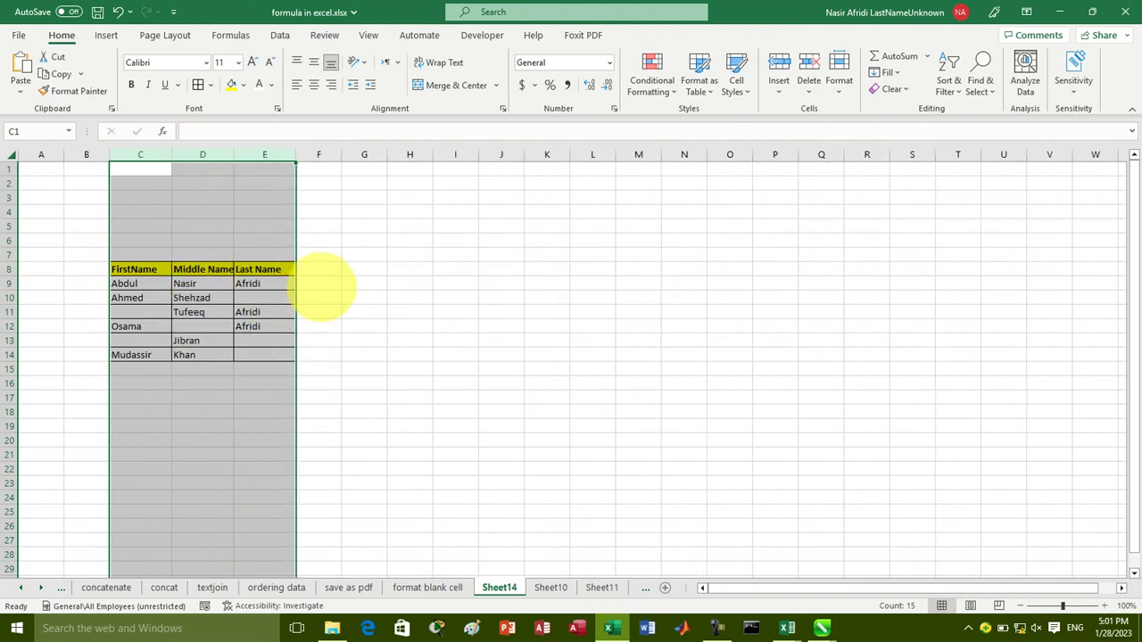
pyautogui.click(320, 284)
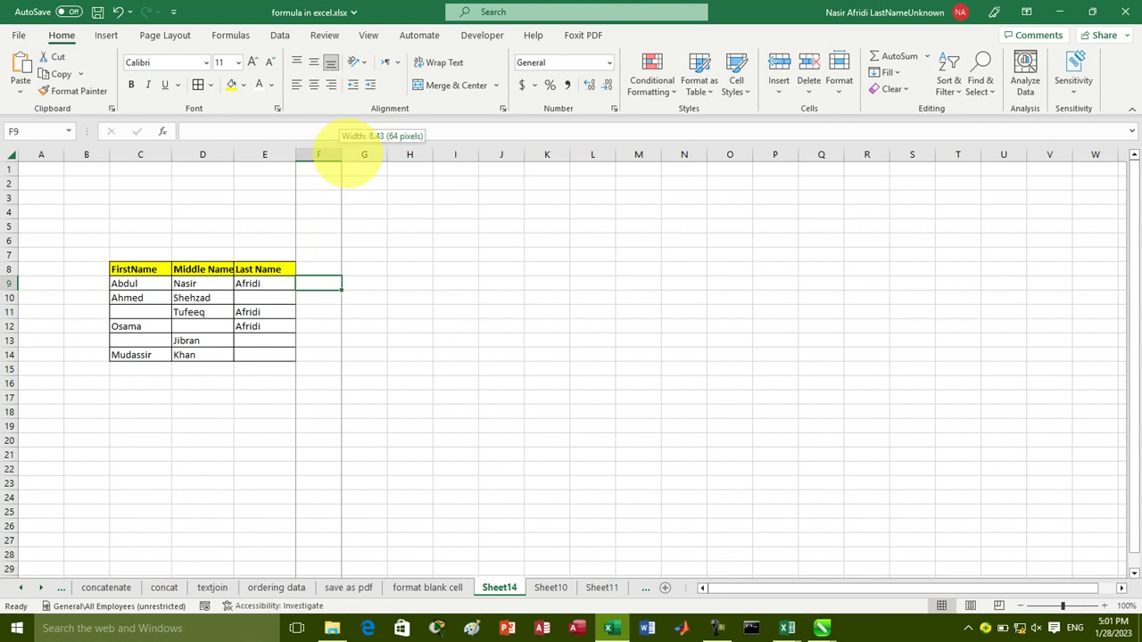
pyautogui.moveTo(342, 156); pyautogui.dragTo(408, 156)
pyautogui.click(357, 268)
pyautogui.write('M')
pyautogui.press('BackSpace')
pyautogui.write('Joint')
pyautogui.press('BackSpace')
pyautogui.write('ing')
pyautogui.press('Return')
pyautogui.write('=con')
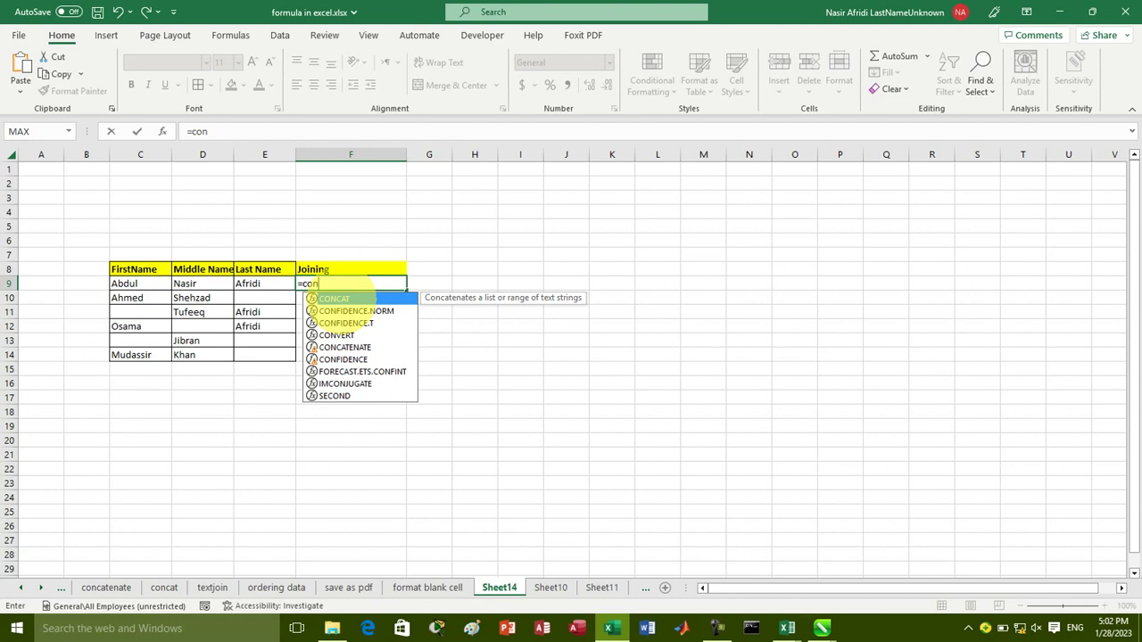
pyautogui.doubleClick(344, 298)
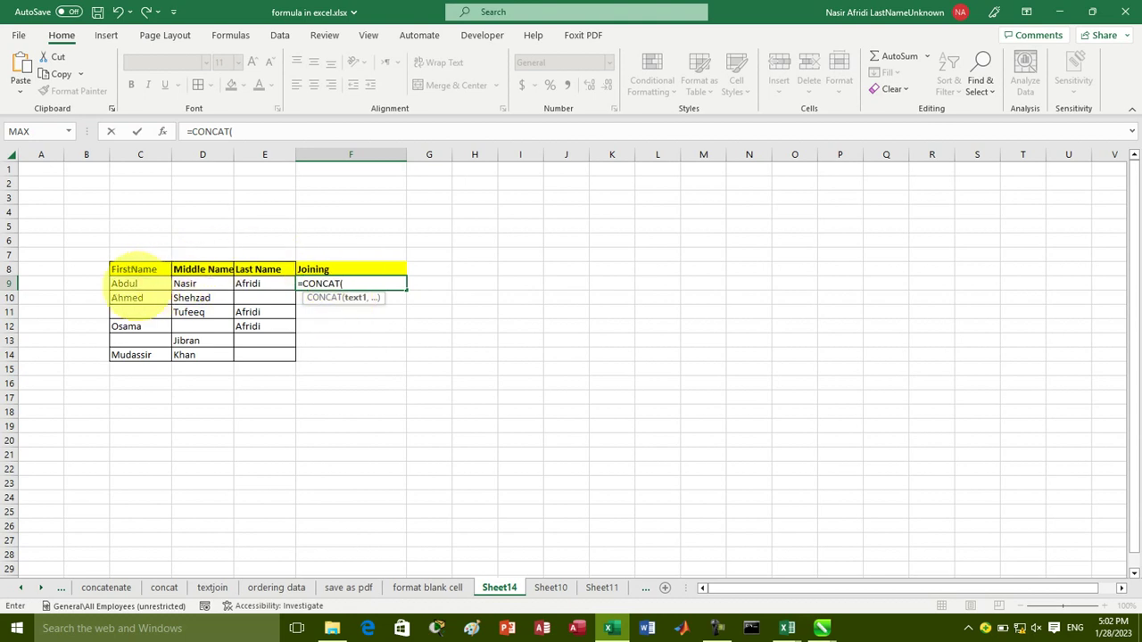
pyautogui.moveTo(130, 284); pyautogui.dragTo(264, 284)
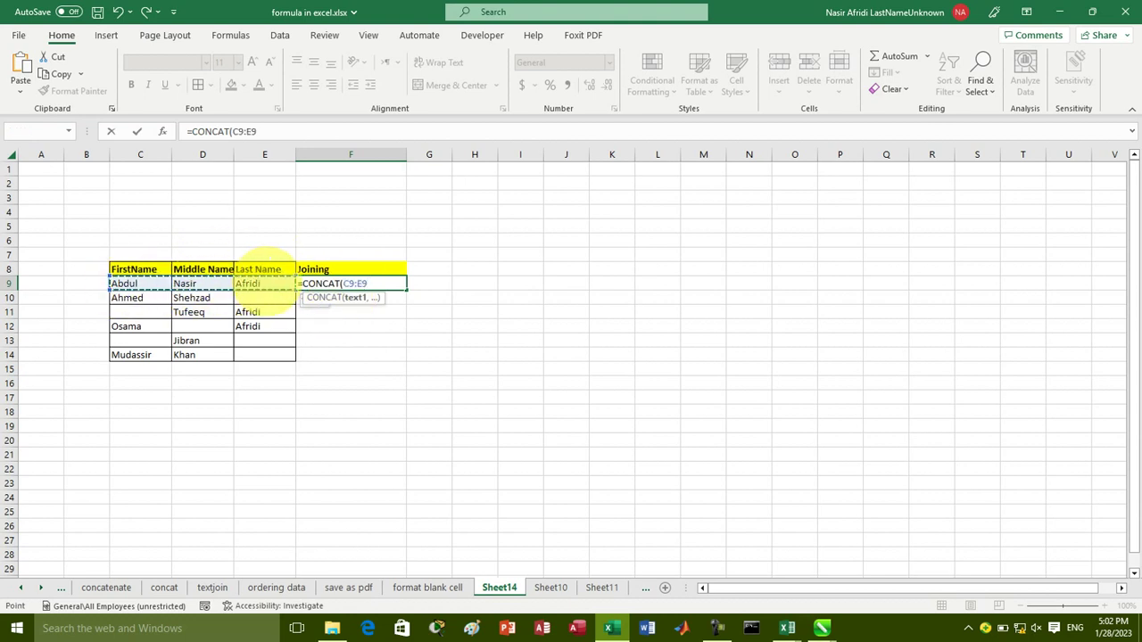
pyautogui.write(')')
pyautogui.press('Return')
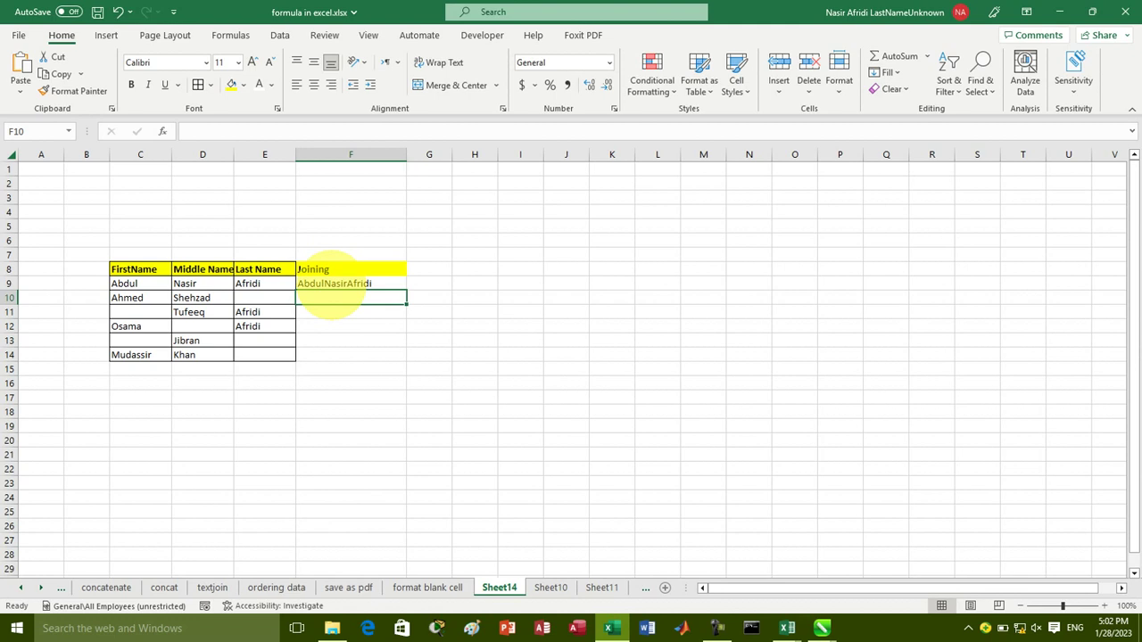
pyautogui.click(332, 283)
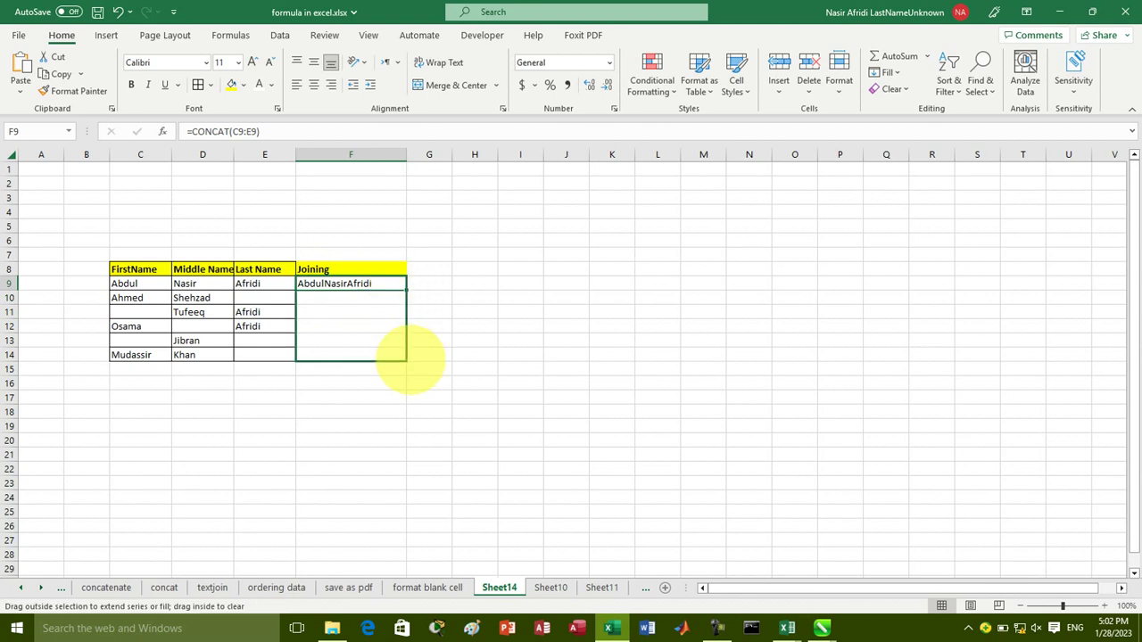
pyautogui.moveTo(406, 289); pyautogui.dragTo(408, 361)
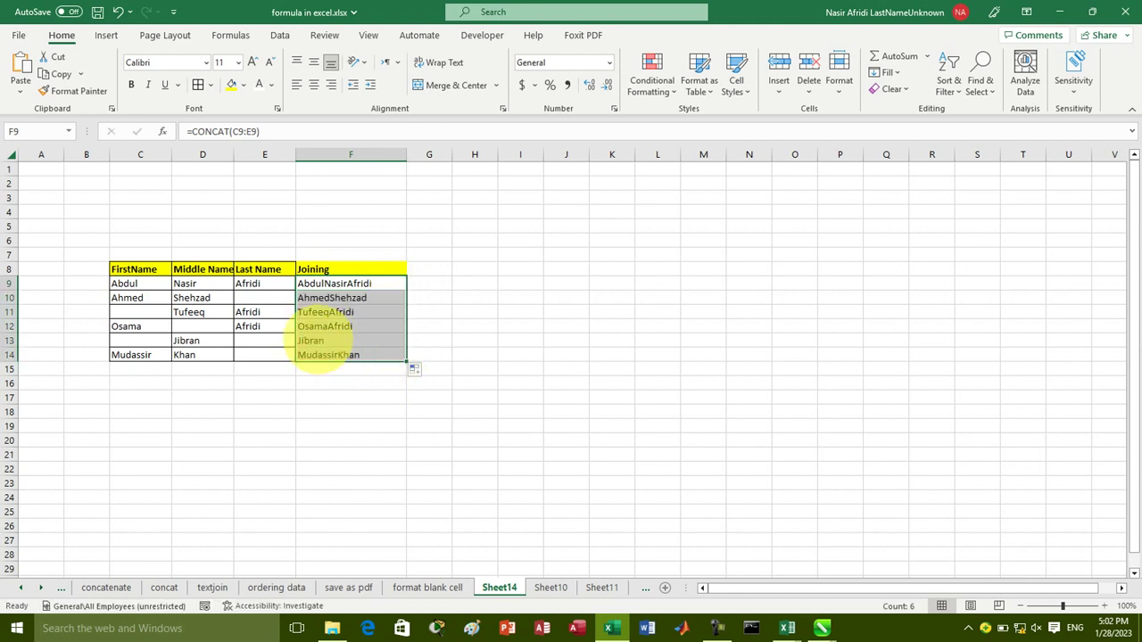
pyautogui.click(143, 312)
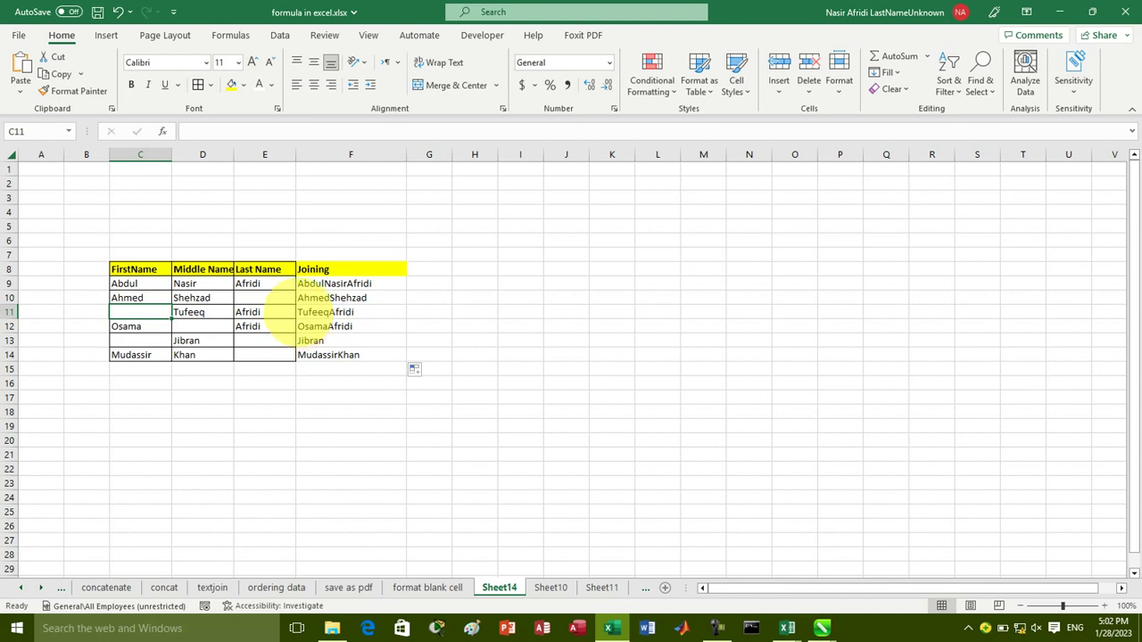
pyautogui.moveTo(134, 284); pyautogui.dragTo(264, 284)
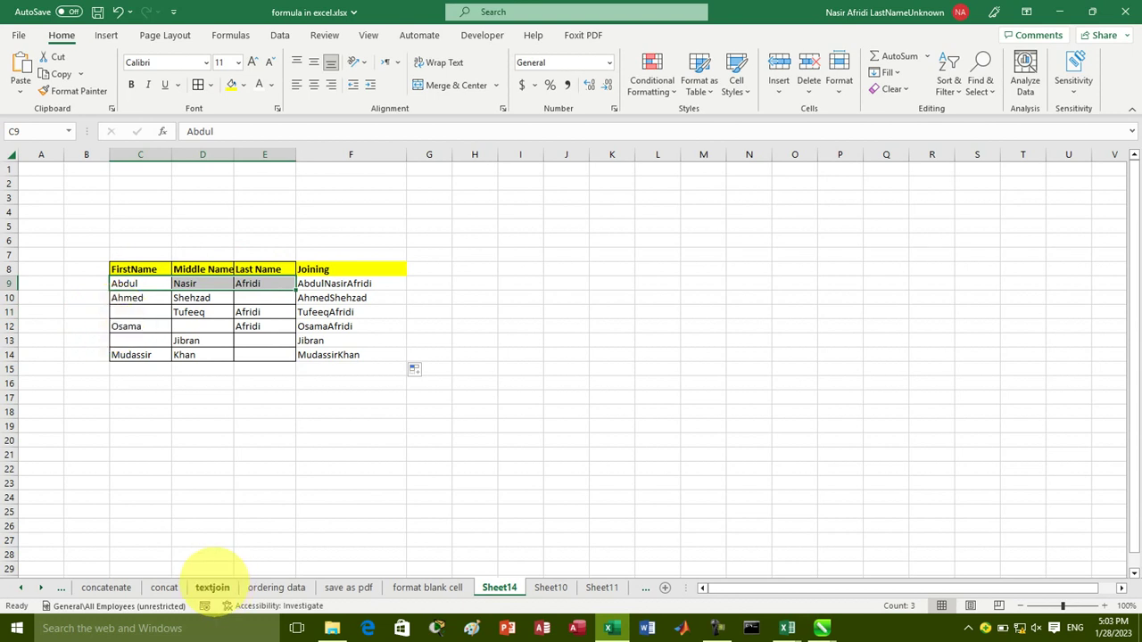
# Step: On the textjoin sheet, paste B15:D21 at B25, head E25 'joining', and start E26's formula
pyautogui.click(212, 587)
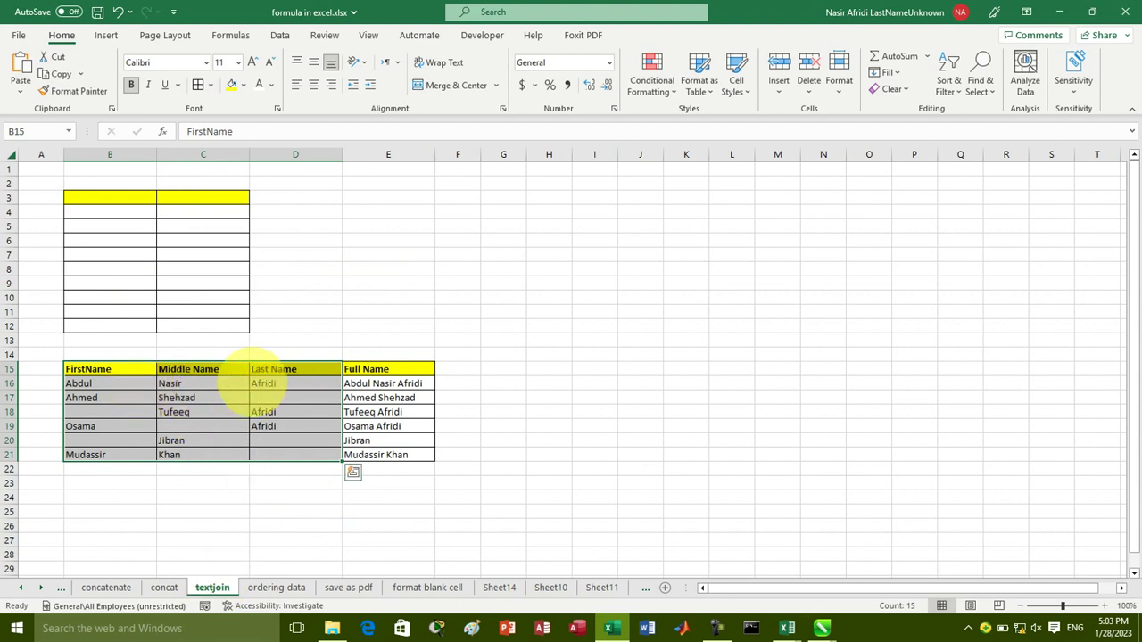
pyautogui.hotkey('ctrl', 'c')
pyautogui.click(96, 511)
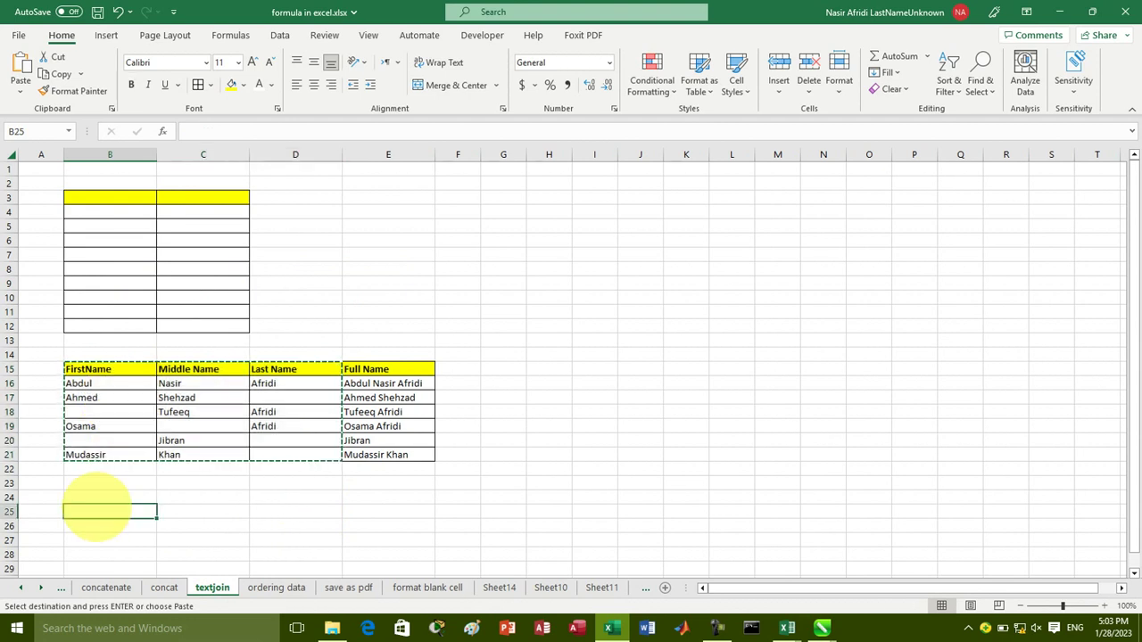
pyautogui.hotkey('ctrl', 'v')
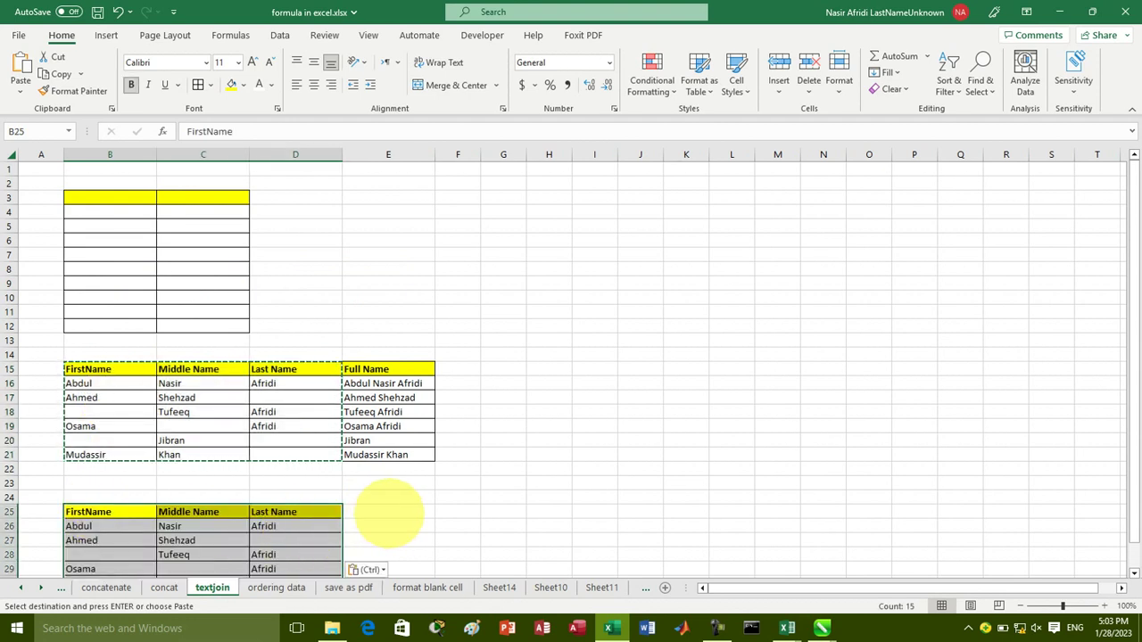
pyautogui.click(388, 512)
pyautogui.write('jo')
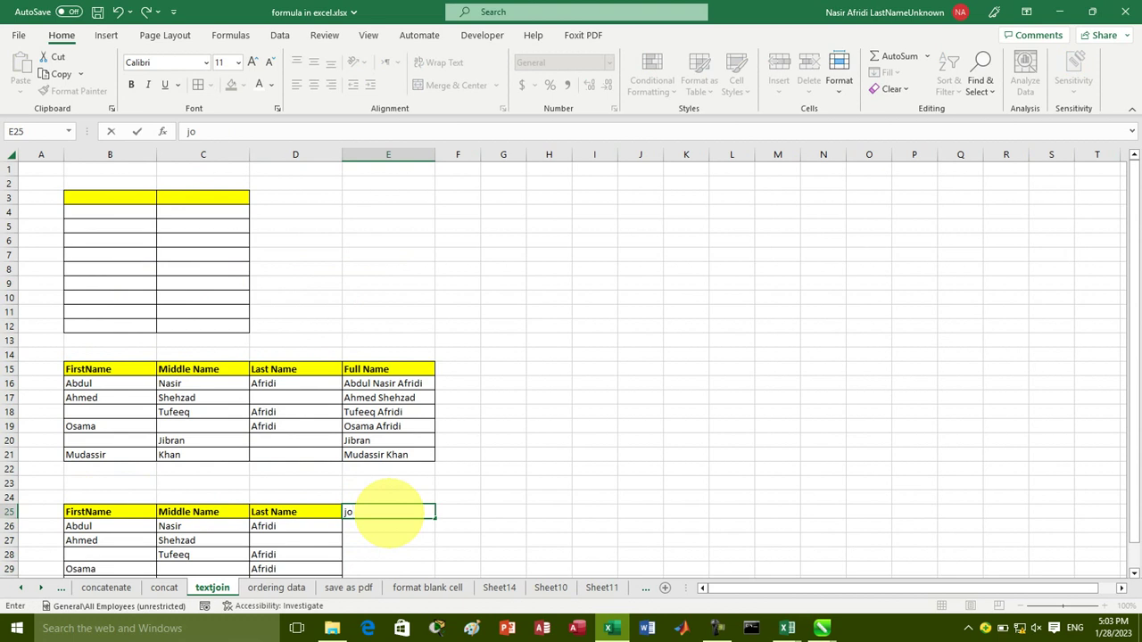
pyautogui.write('ining')
pyautogui.press('Return')
pyautogui.write('=')
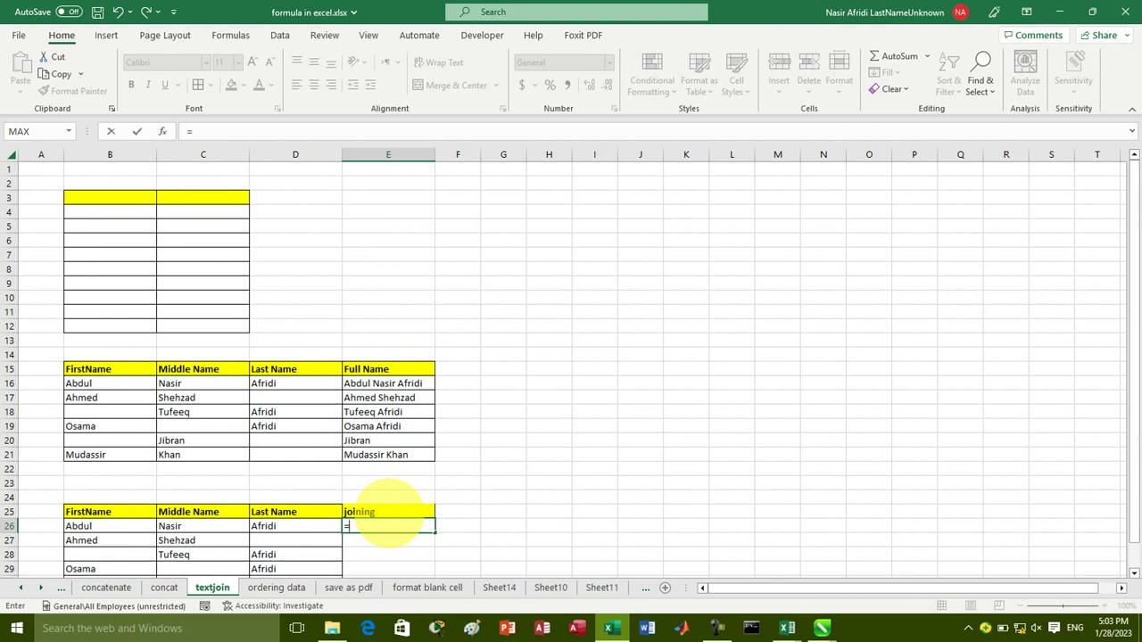
# Step: Enter TEXTJOIN in E26 with "-" as its delimiter argument
pyautogui.write('text')
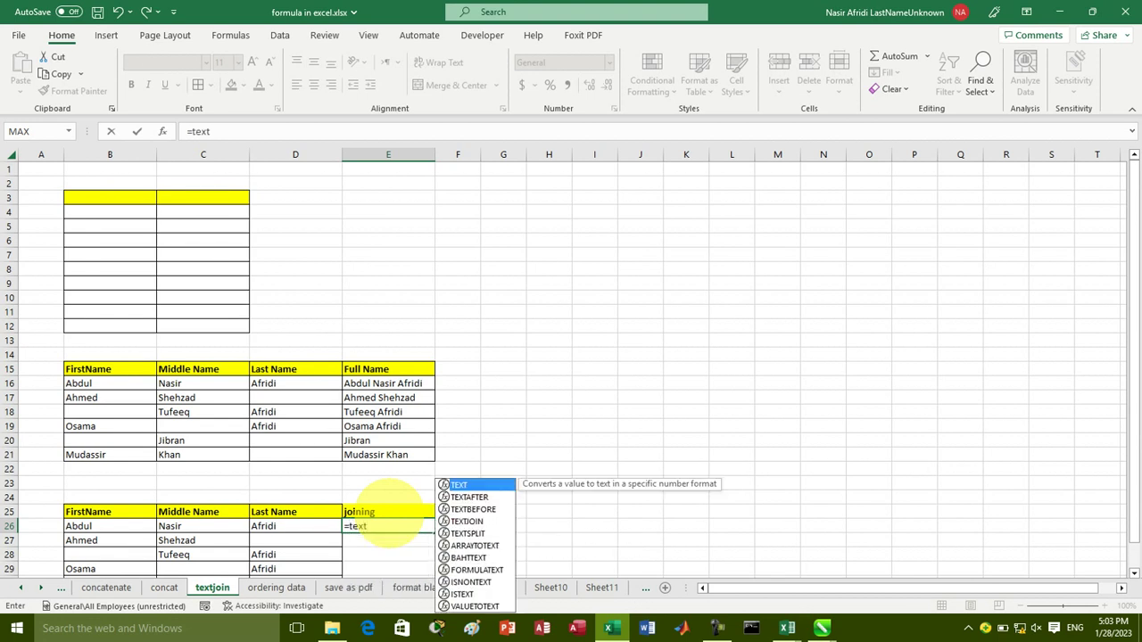
pyautogui.write('j')
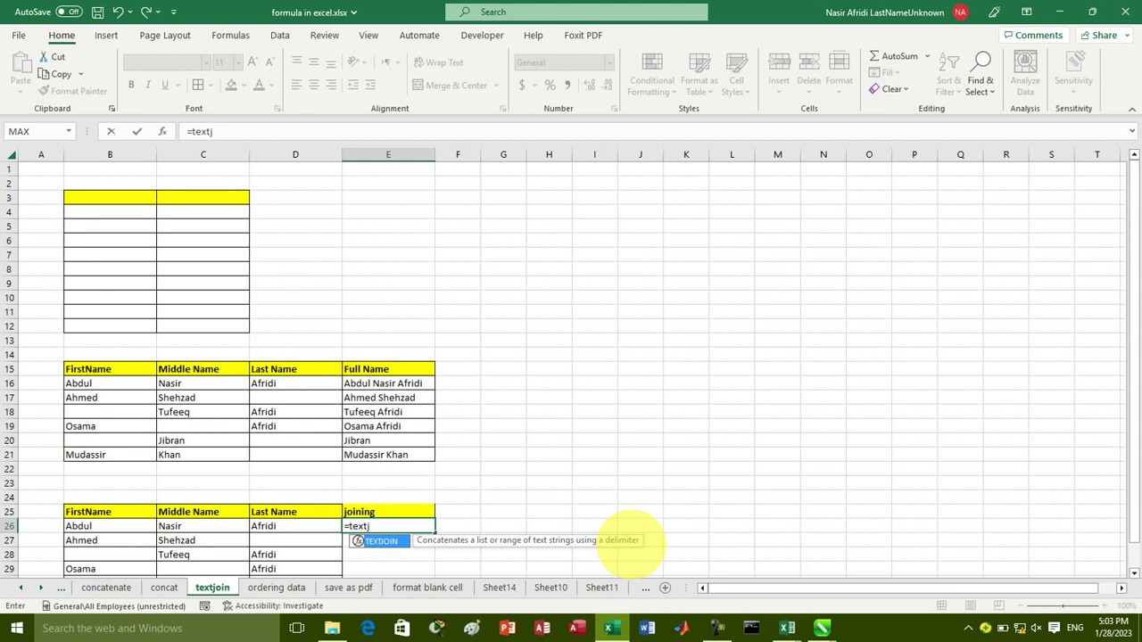
pyautogui.press('Tab')
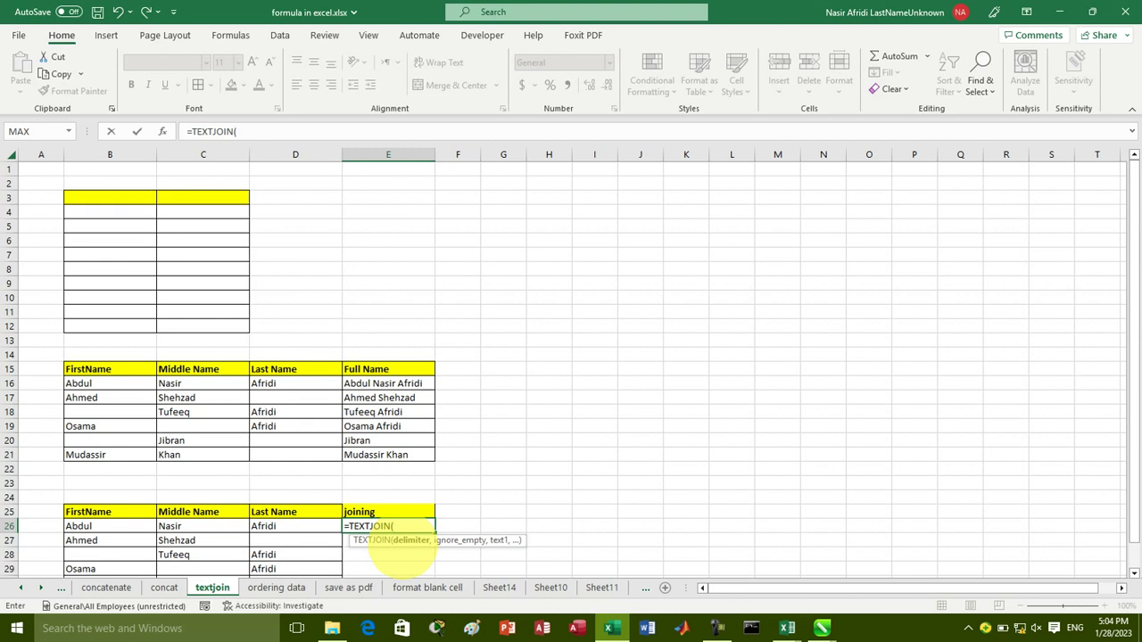
pyautogui.write('"-')
pyautogui.write('",1,')
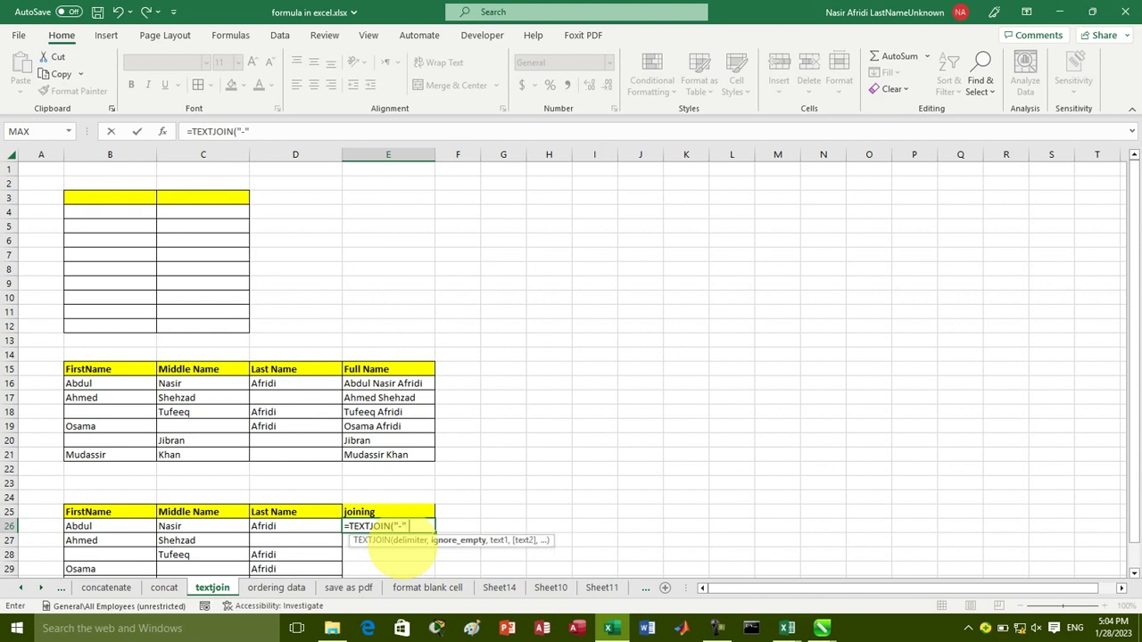
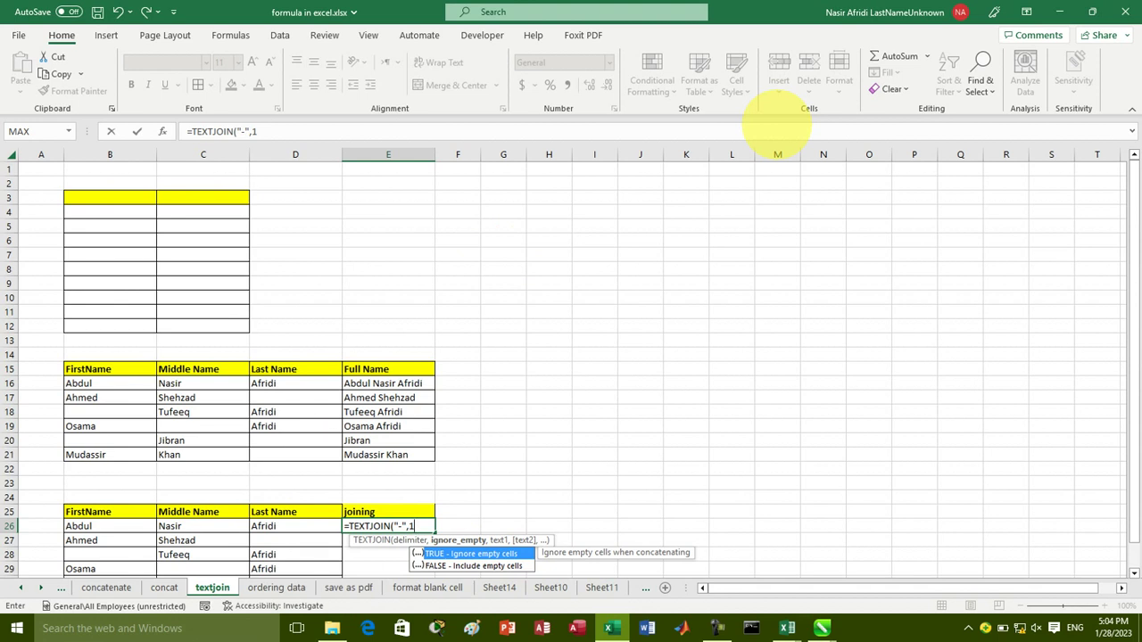
pyautogui.write(',')
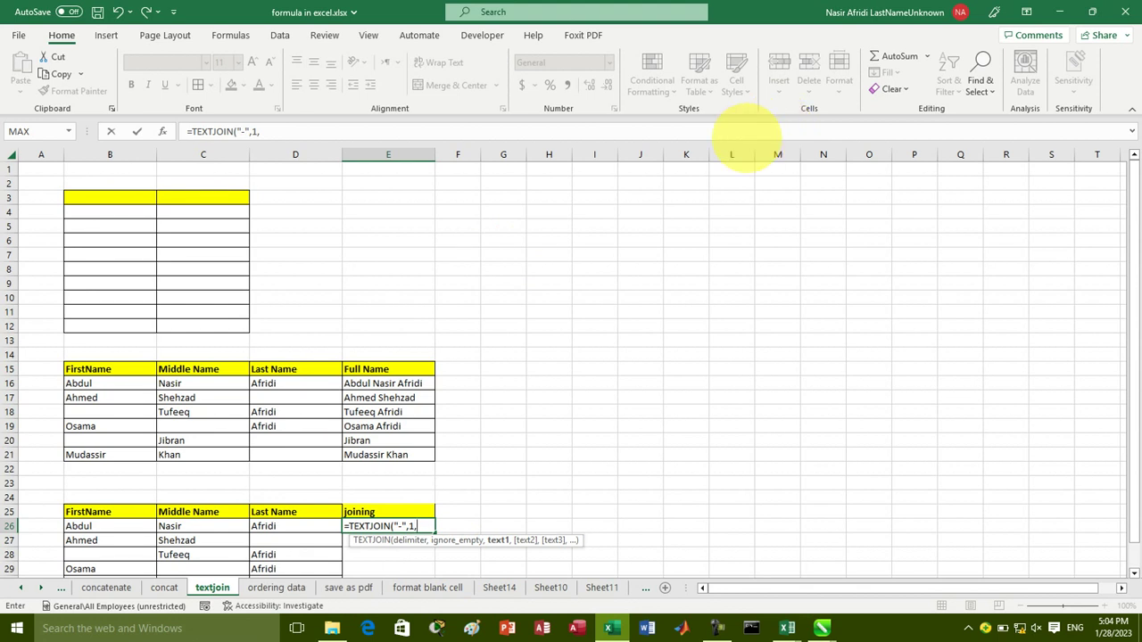
pyautogui.moveTo(89, 527); pyautogui.dragTo(284, 526)
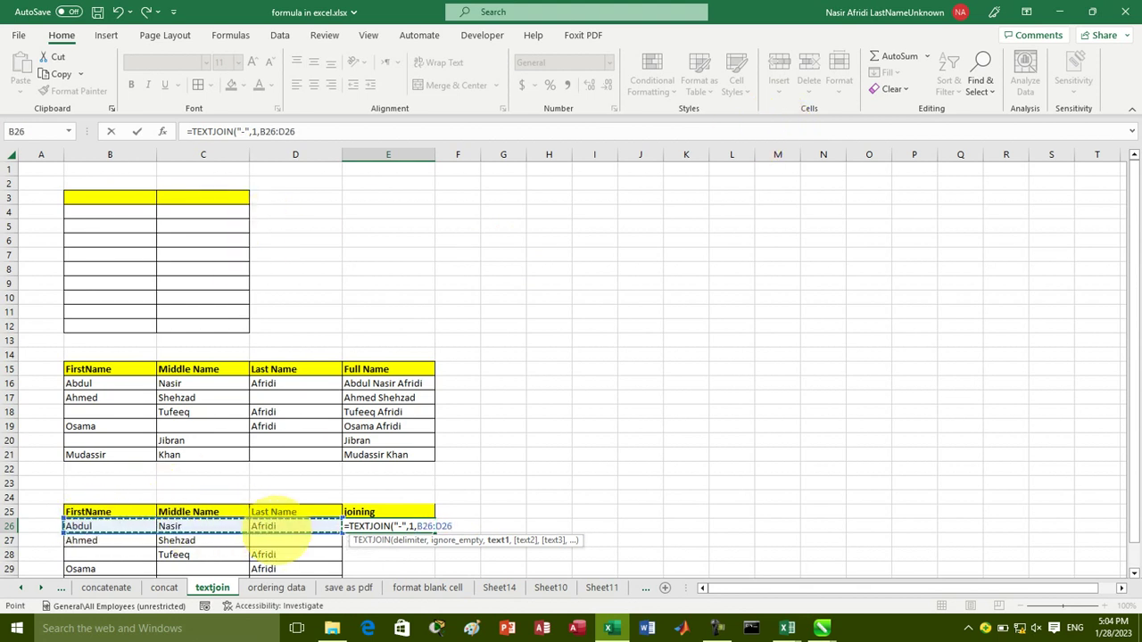
pyautogui.press('Return')
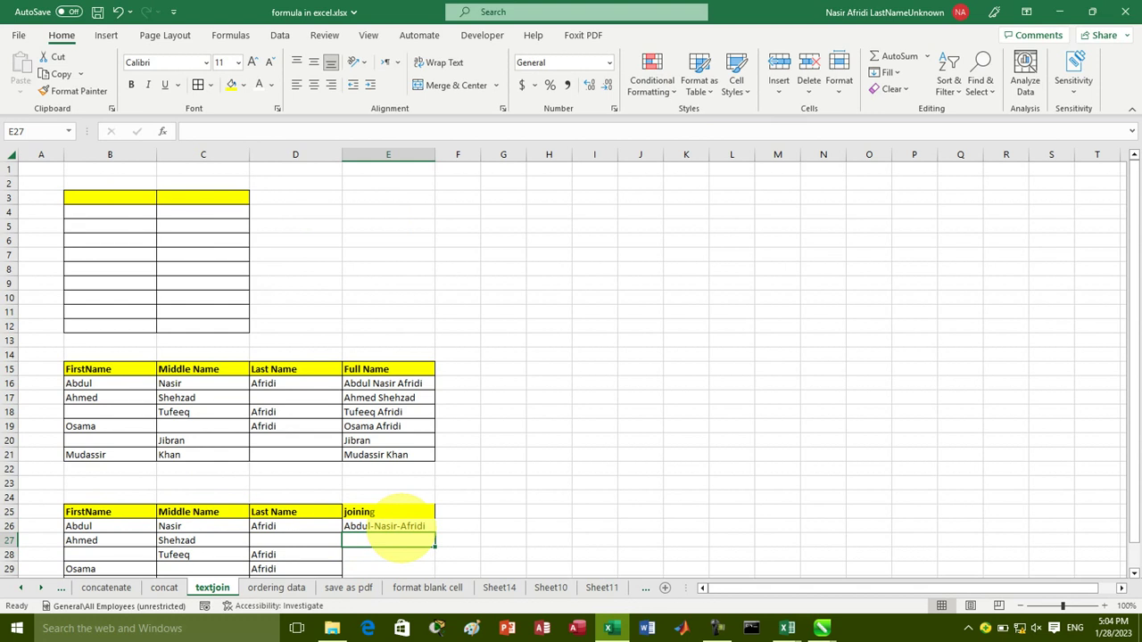
# Step: Label F25 '2nd version' and widen column F
pyautogui.click(459, 512)
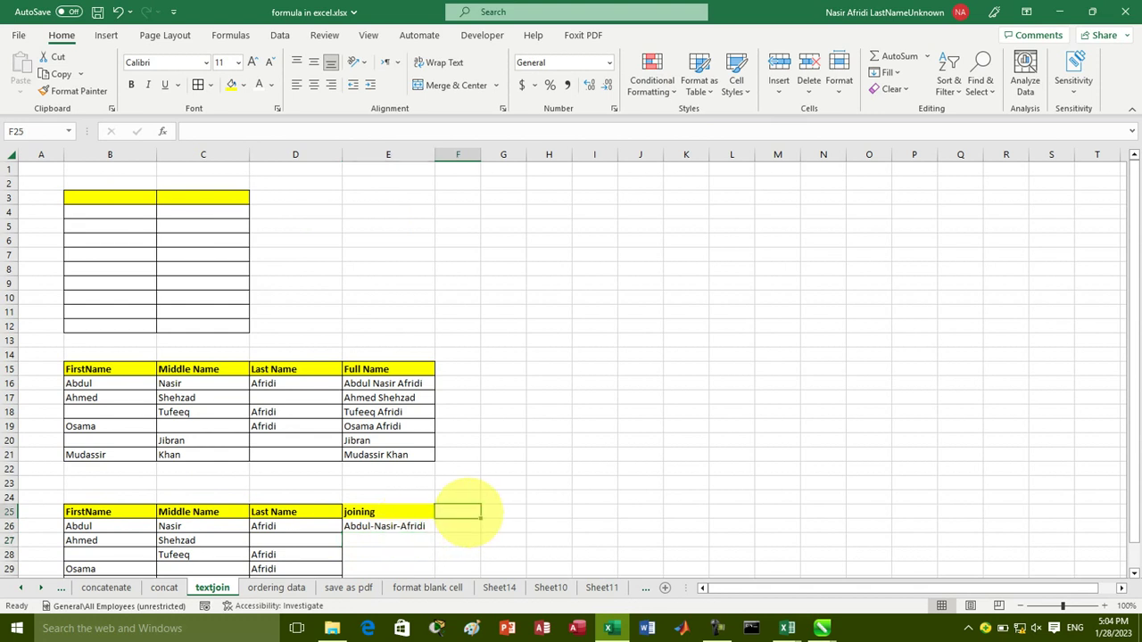
pyautogui.write('2nd version')
pyautogui.press('Return')
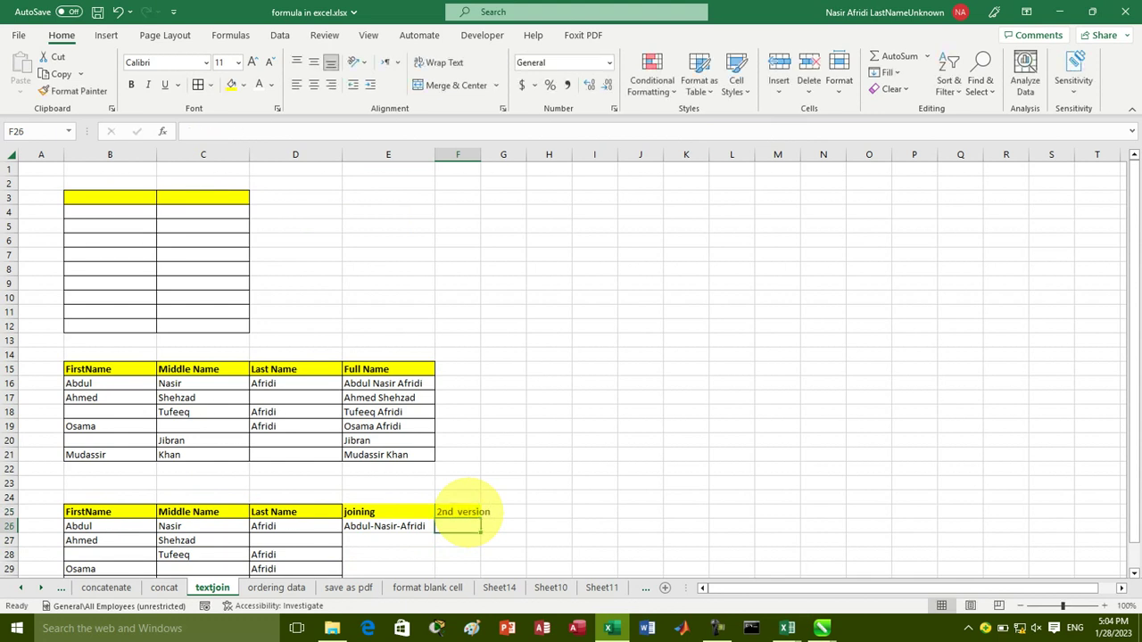
pyautogui.moveTo(480, 154); pyautogui.dragTo(565, 154)
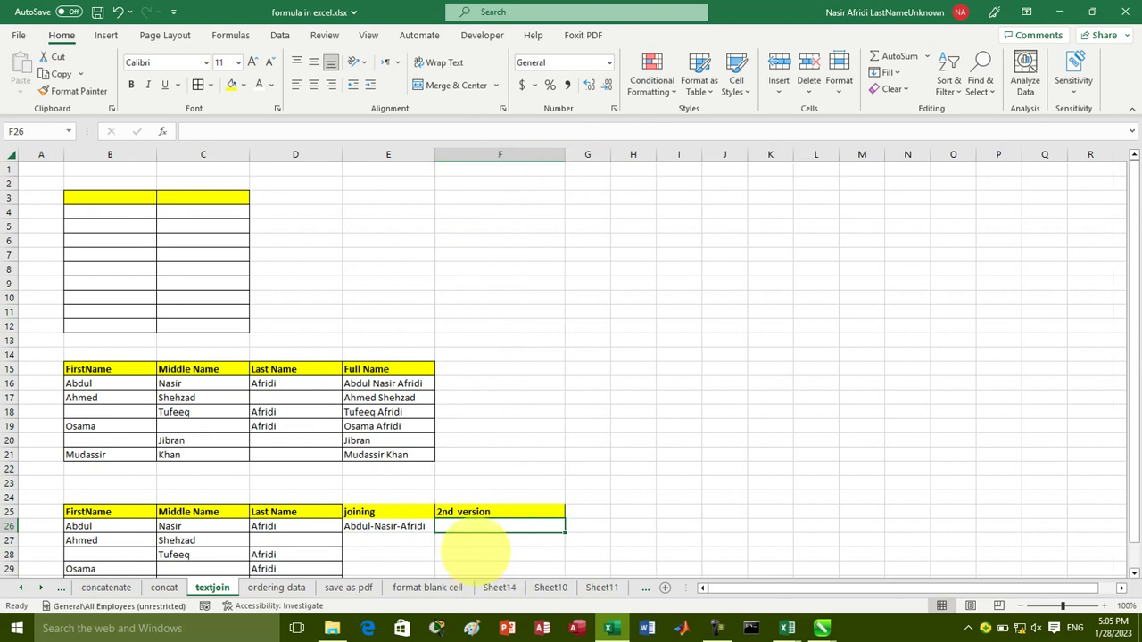
# Step: Enter =TEXTJOIN(" ",1,B26:D26) in F26 and fill it down to F31
pyautogui.write('=textjoi')
pyautogui.press('Tab')
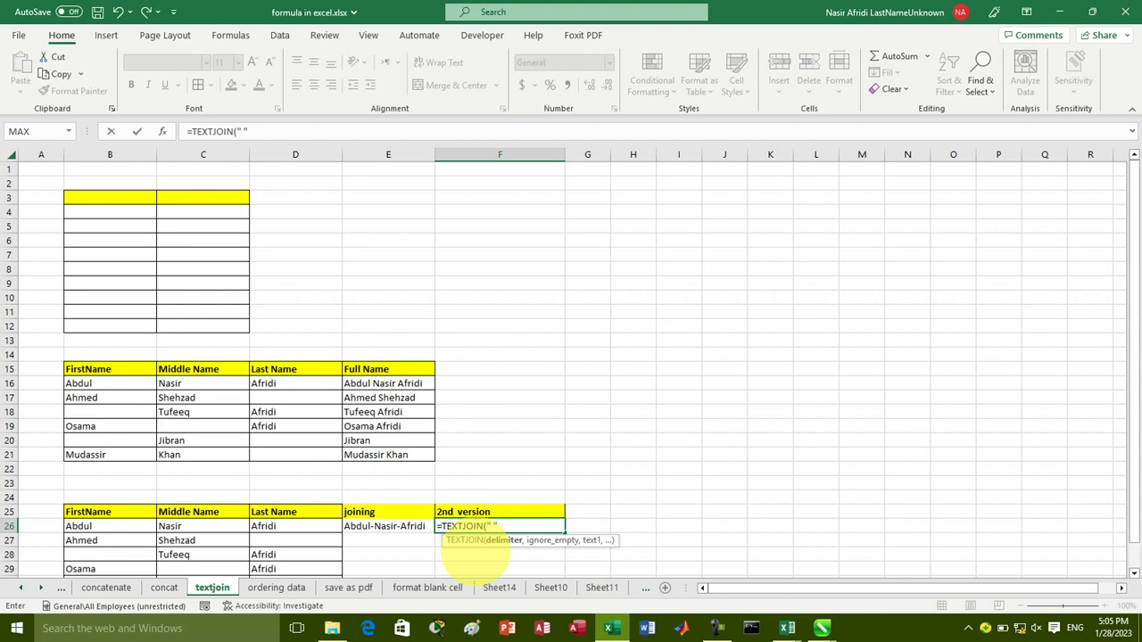
pyautogui.write(',')
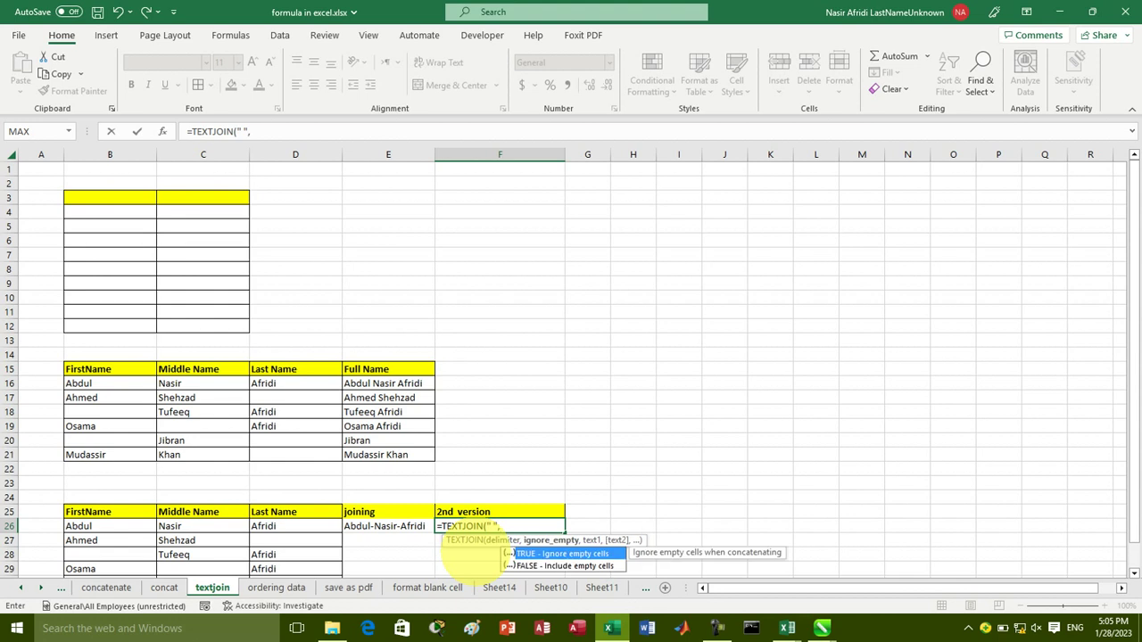
pyautogui.write('1')
pyautogui.write(',')
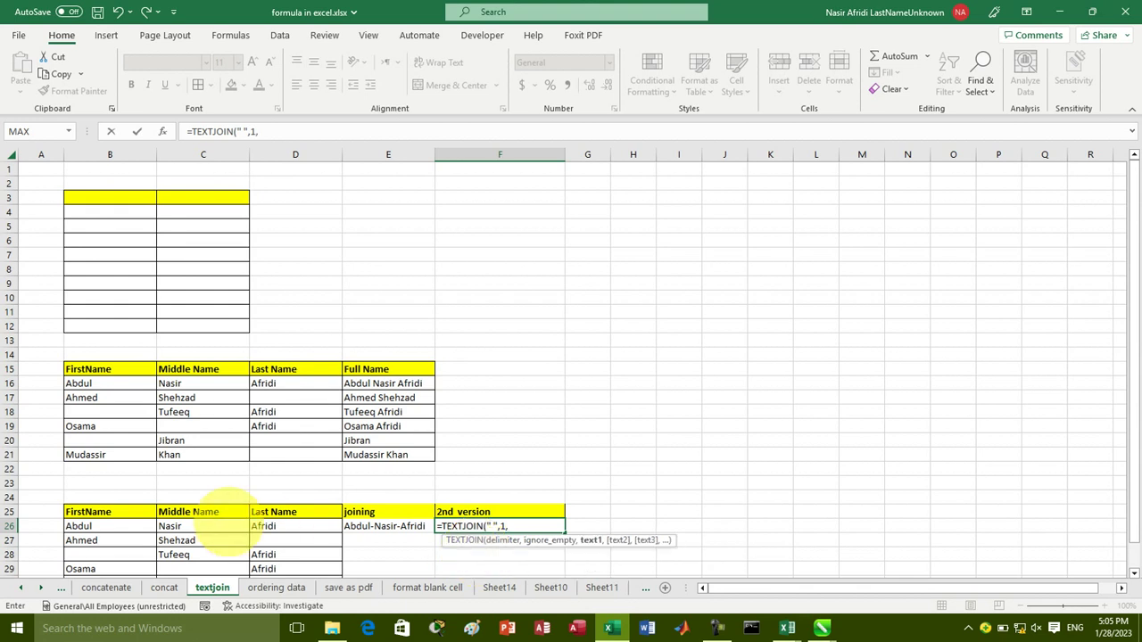
pyautogui.moveTo(88, 526); pyautogui.dragTo(277, 527)
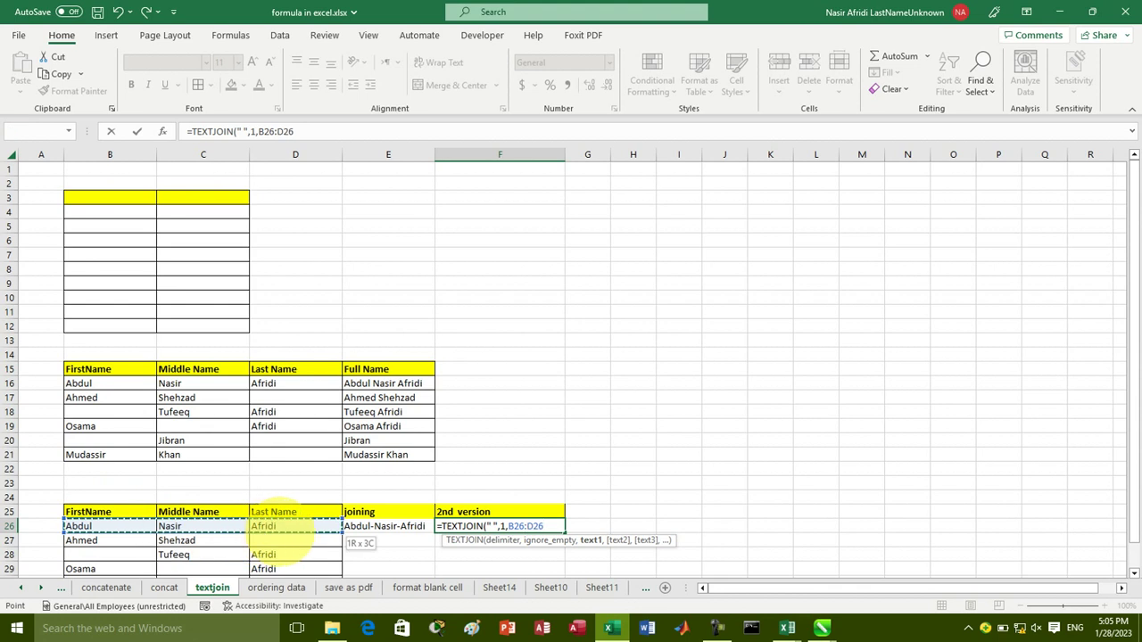
pyautogui.press('Return')
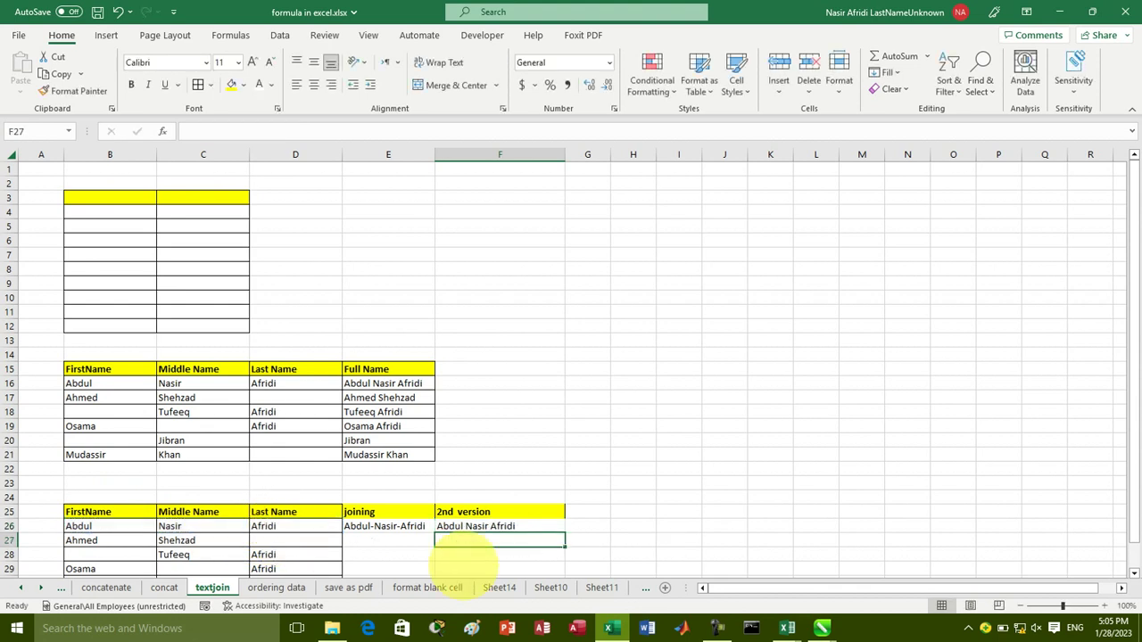
pyautogui.click(486, 527)
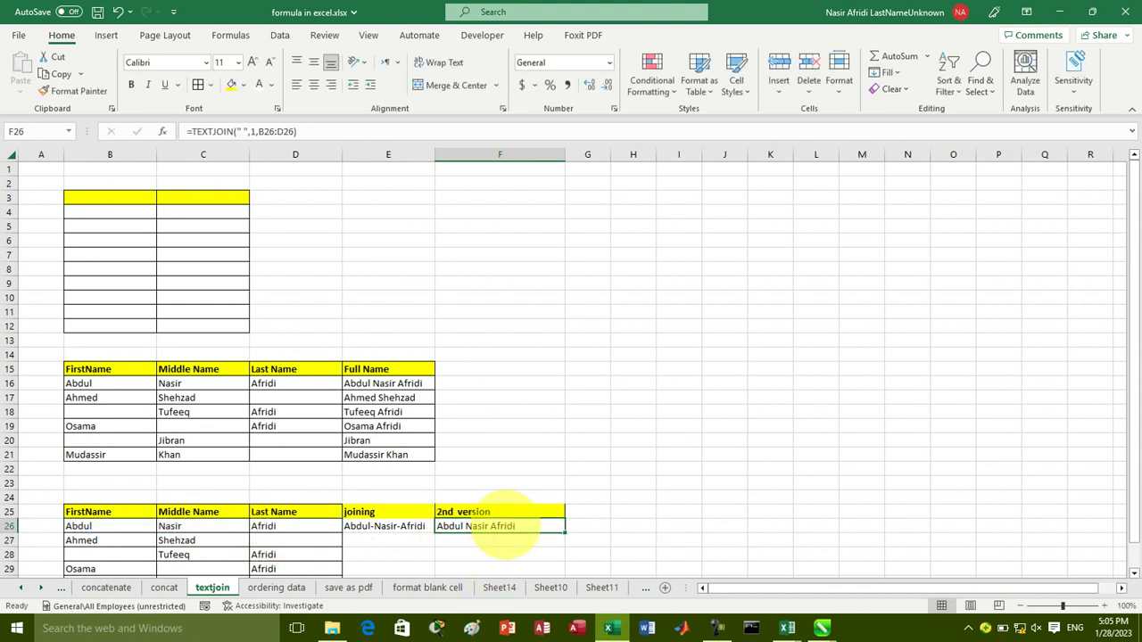
pyautogui.moveTo(565, 532); pyautogui.dragTo(562, 569)
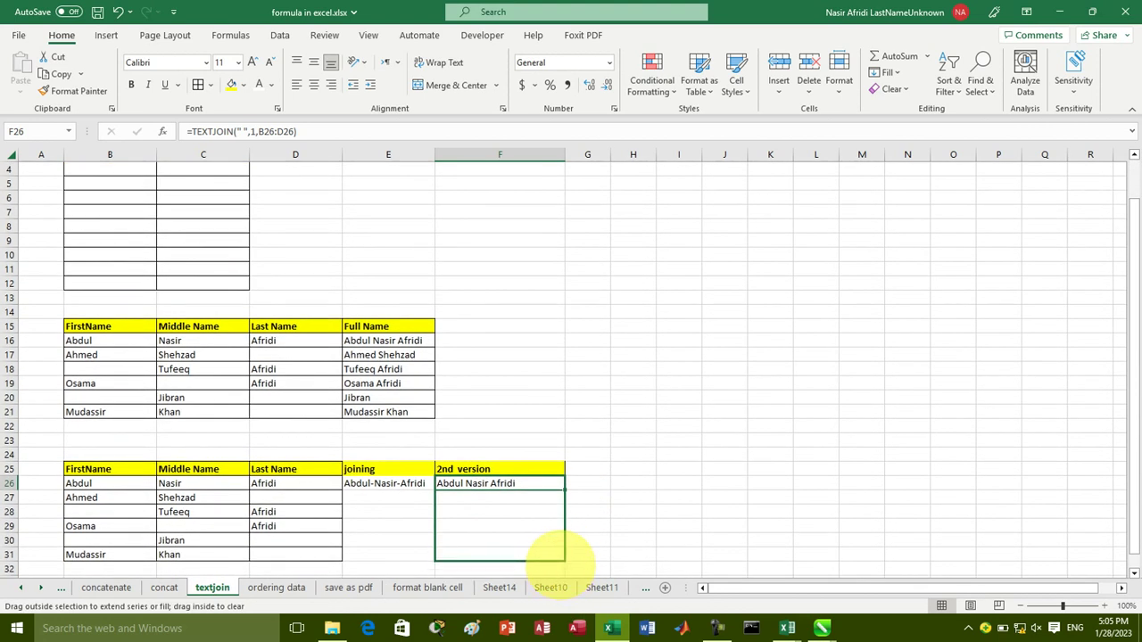
pyautogui.moveTo(562, 569); pyautogui.dragTo(562, 562)
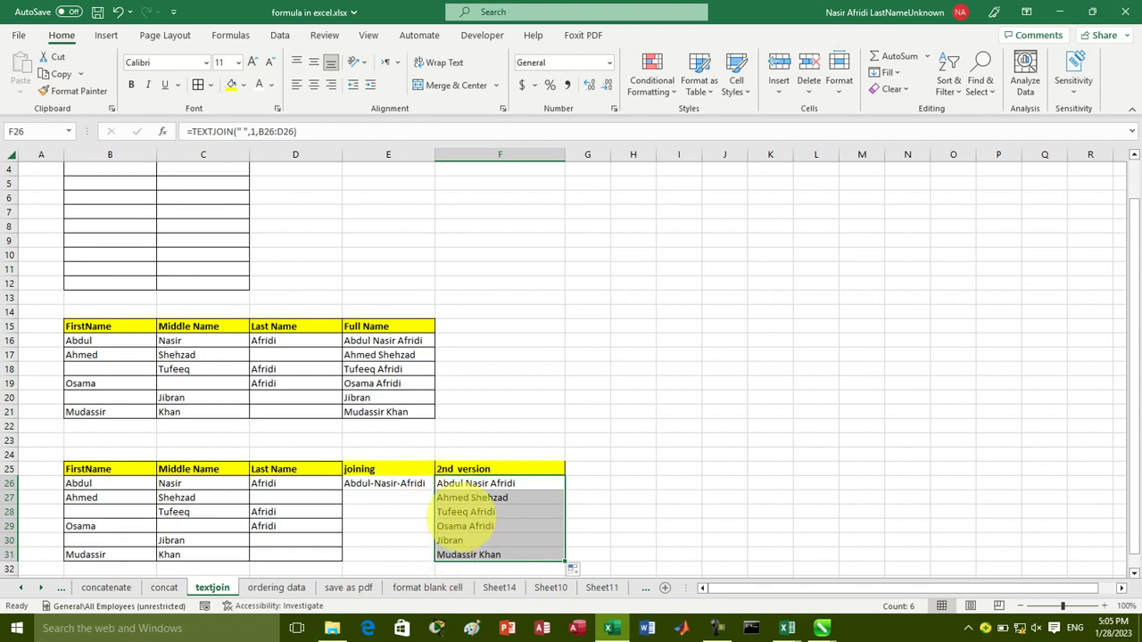
# Step: Label G25 '3rd version' and widen column G
pyautogui.click(585, 470)
pyautogui.write('3rd version')
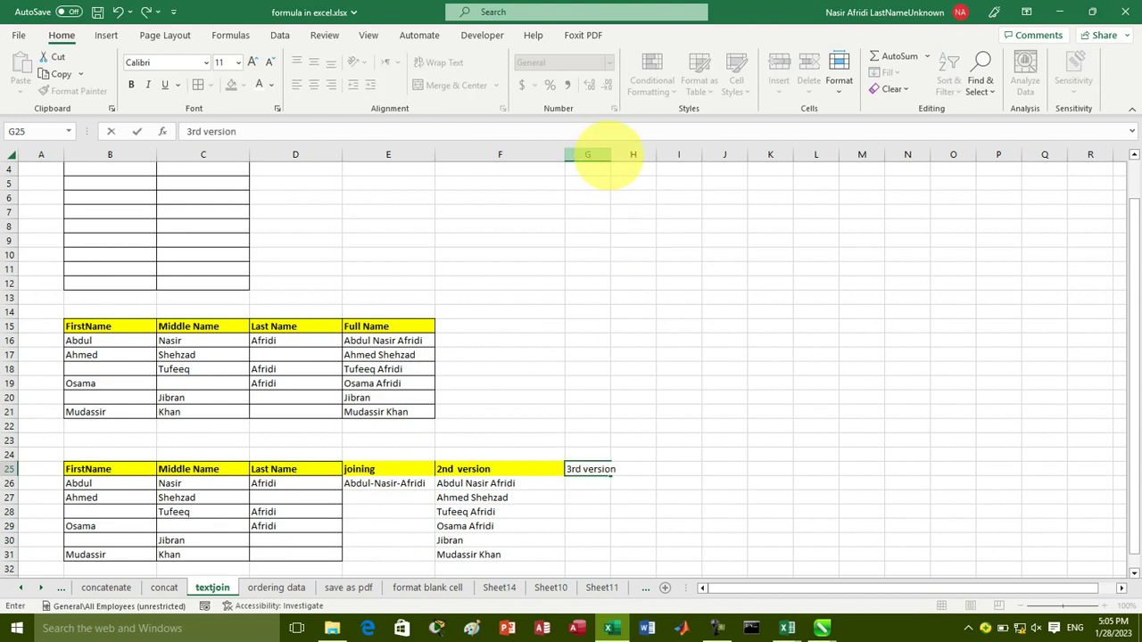
pyautogui.click(592, 156)
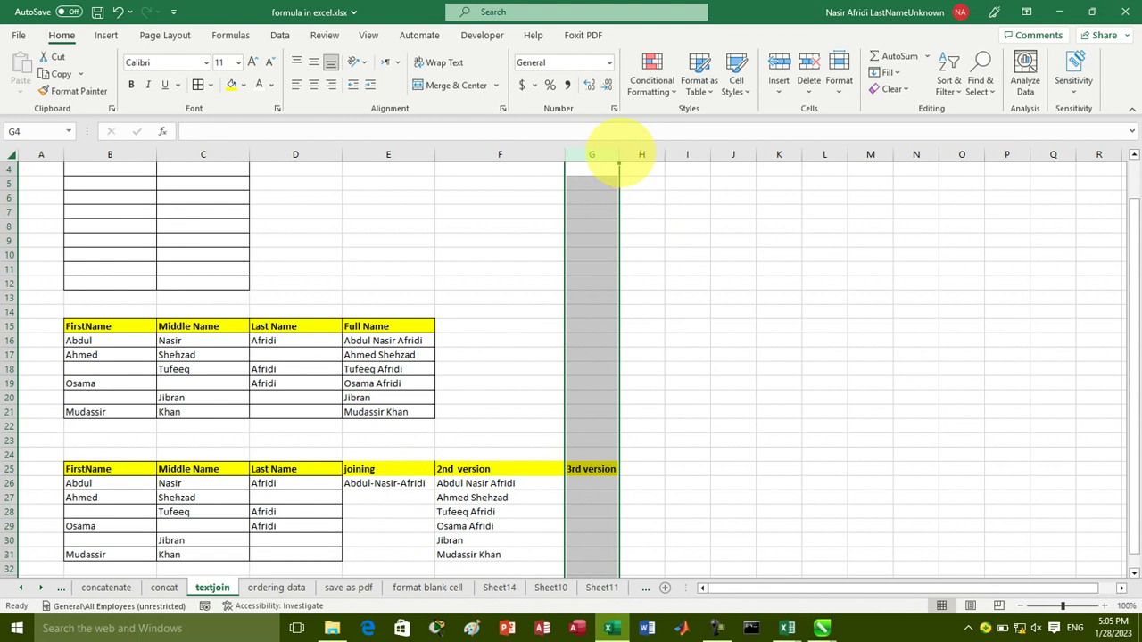
pyautogui.moveTo(619, 160); pyautogui.dragTo(699, 163)
# Step: Enter =TEXTJOIN(" ",0,B26:D26) in G26 and fill it down to G31
pyautogui.click(592, 483)
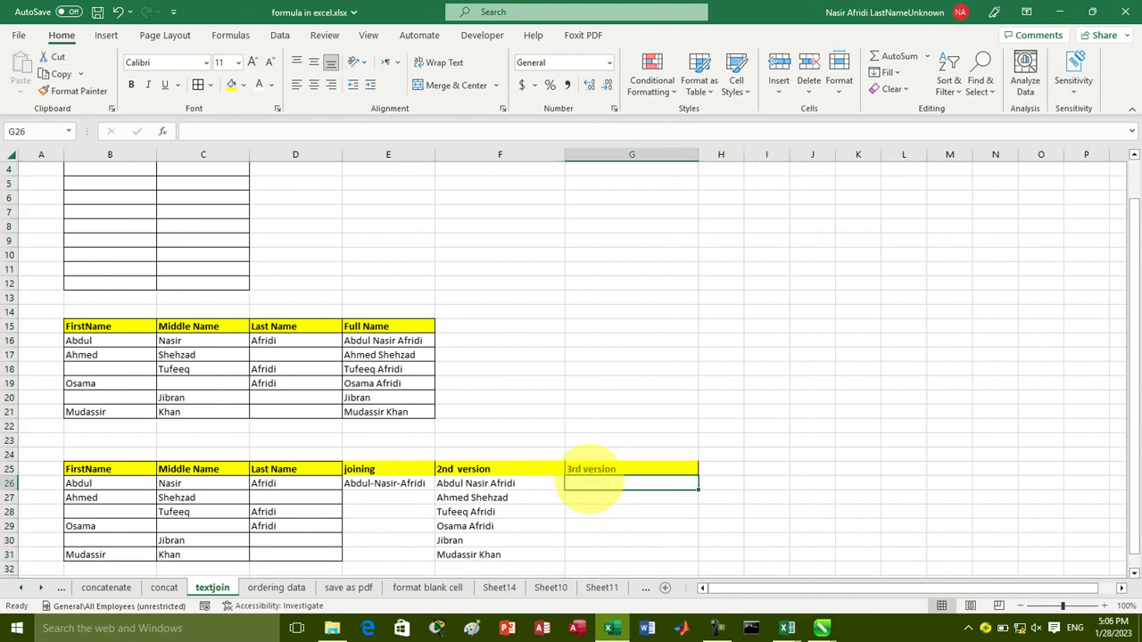
pyautogui.write('=t')
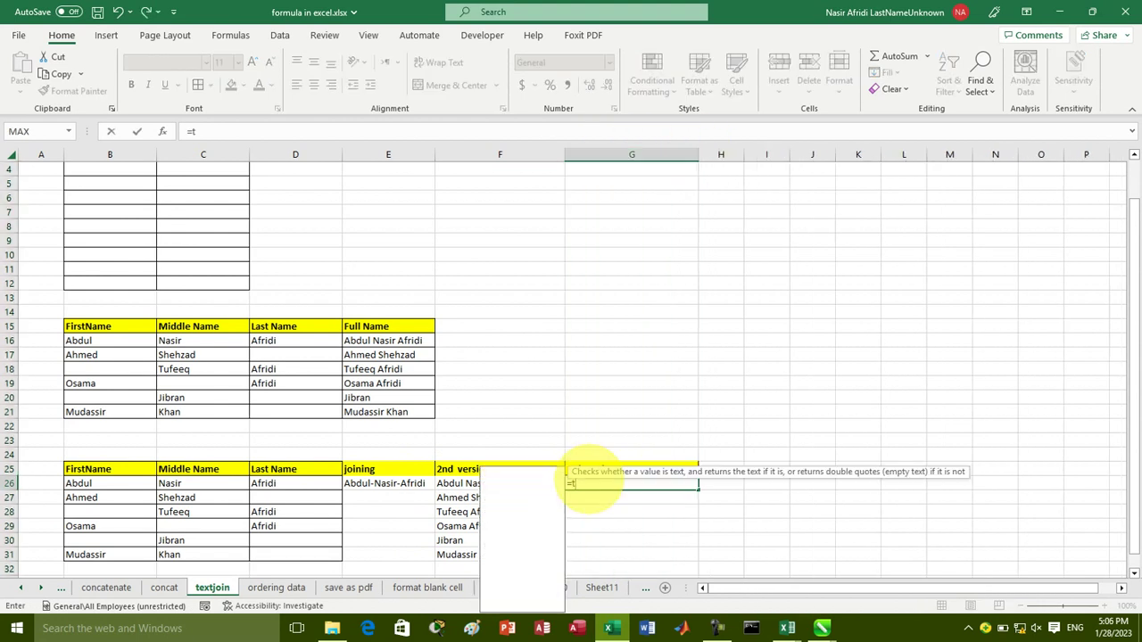
pyautogui.write('extj')
pyautogui.press('Tab')
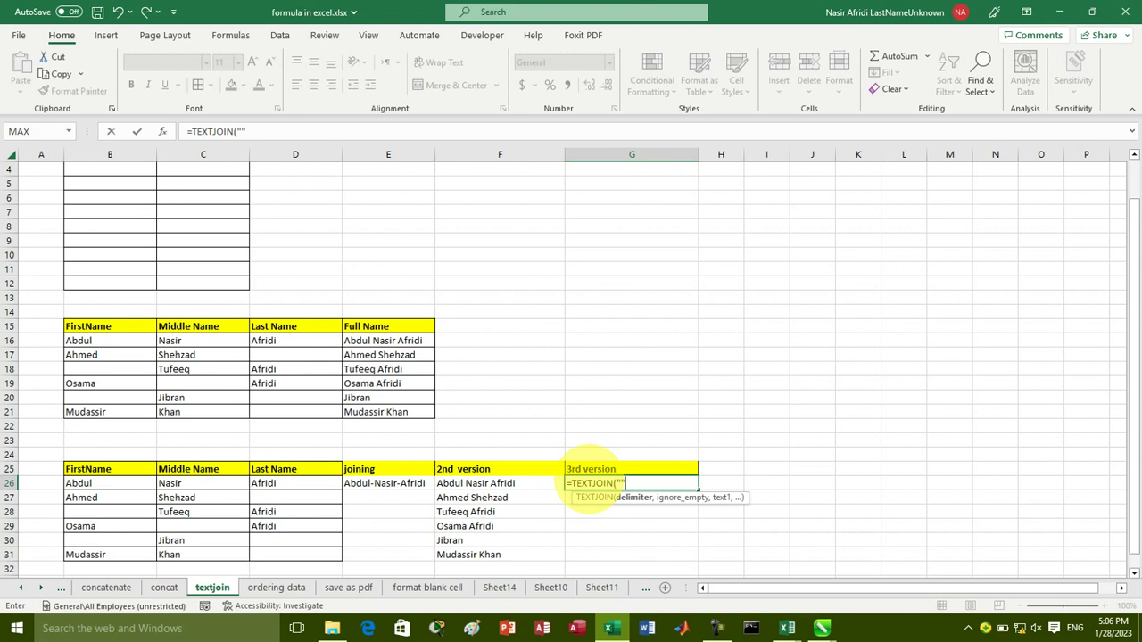
pyautogui.press('Return')
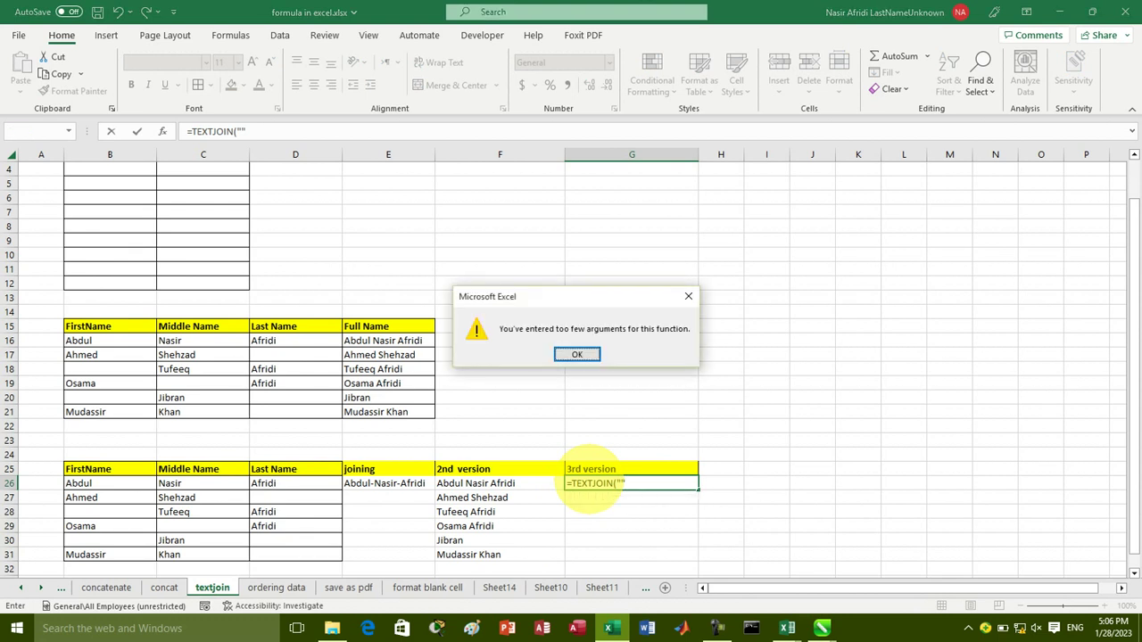
pyautogui.press('Return')
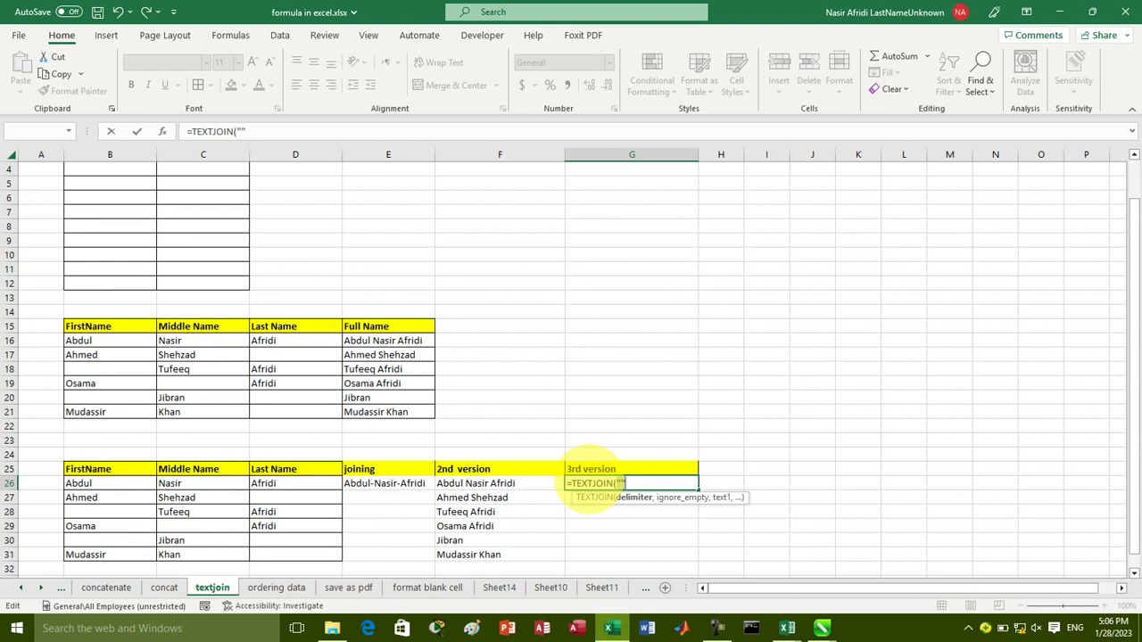
pyautogui.press('BackSpace')
pyautogui.write('",')
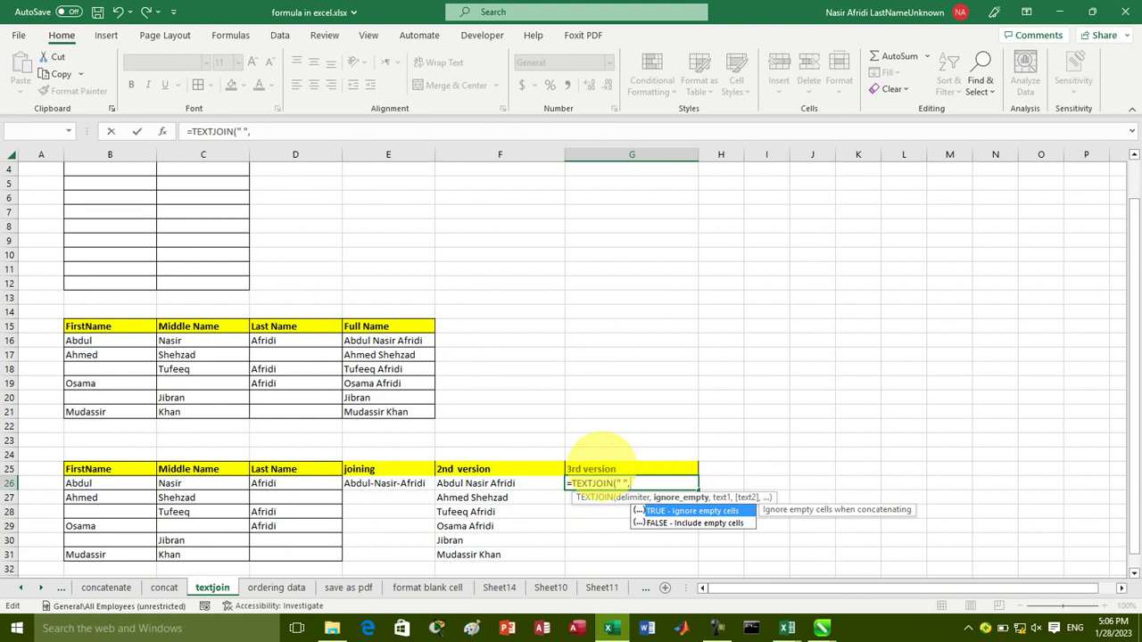
pyautogui.write('0')
pyautogui.write(',')
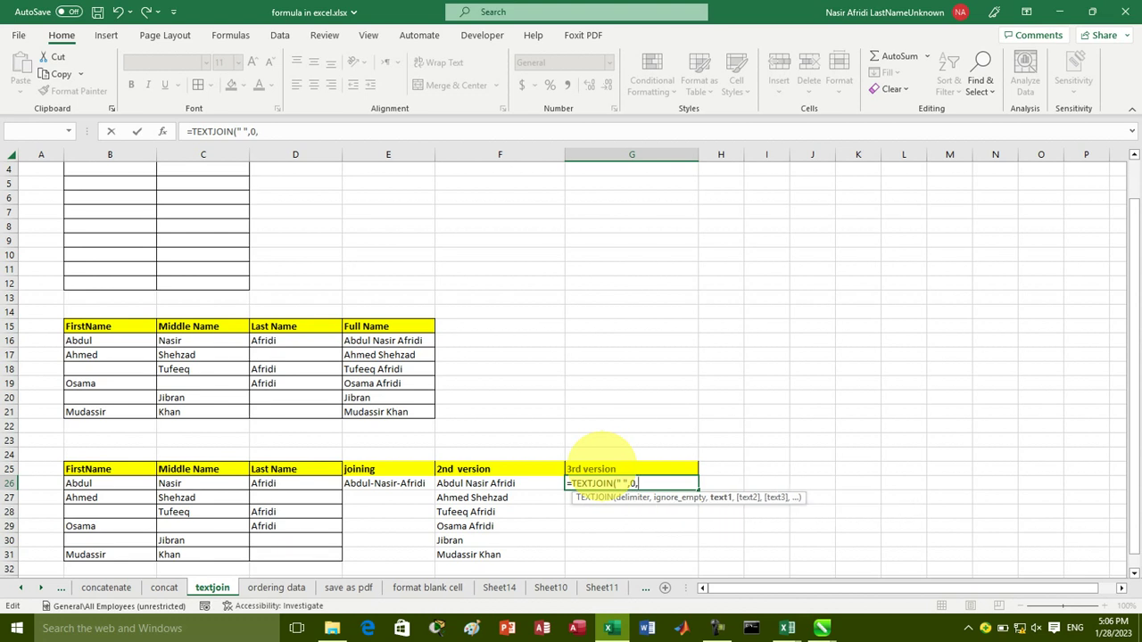
pyautogui.moveTo(80, 485); pyautogui.dragTo(281, 486)
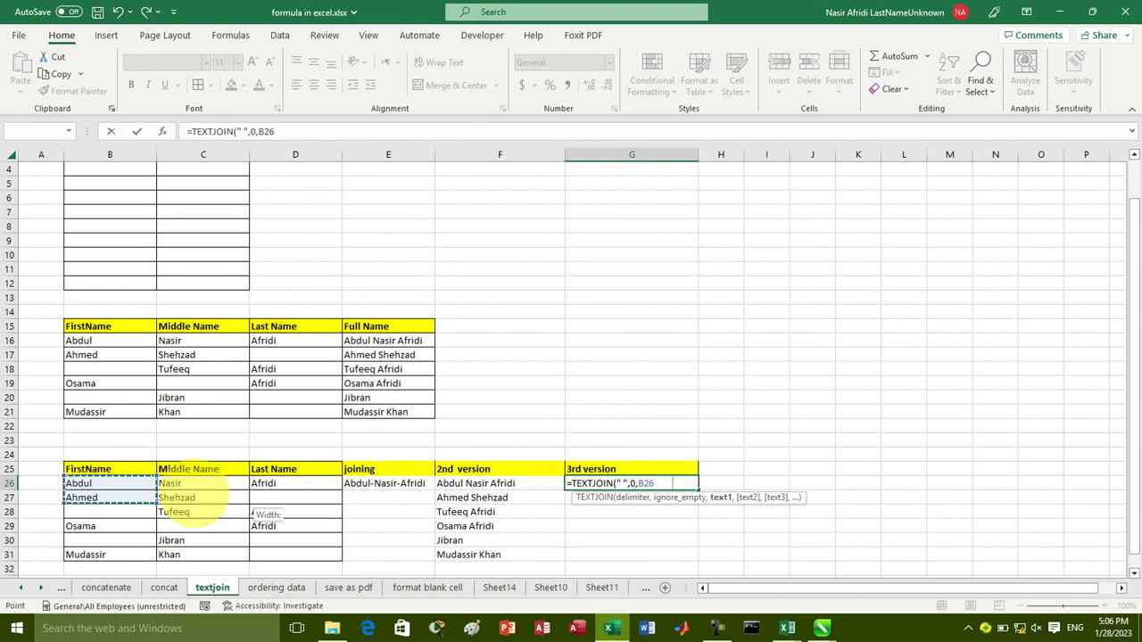
pyautogui.press('Return')
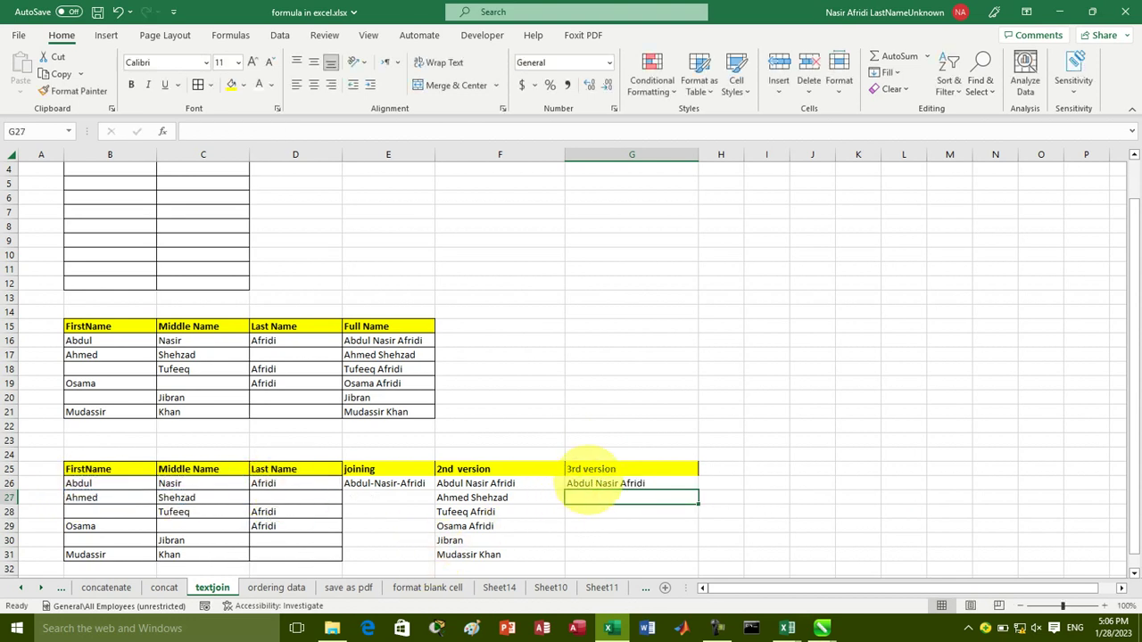
pyautogui.click(649, 483)
pyautogui.moveTo(698, 489)
pyautogui.mouseDown()
pyautogui.moveTo(697, 549)
pyautogui.moveTo(686, 555)
pyautogui.mouseUp()
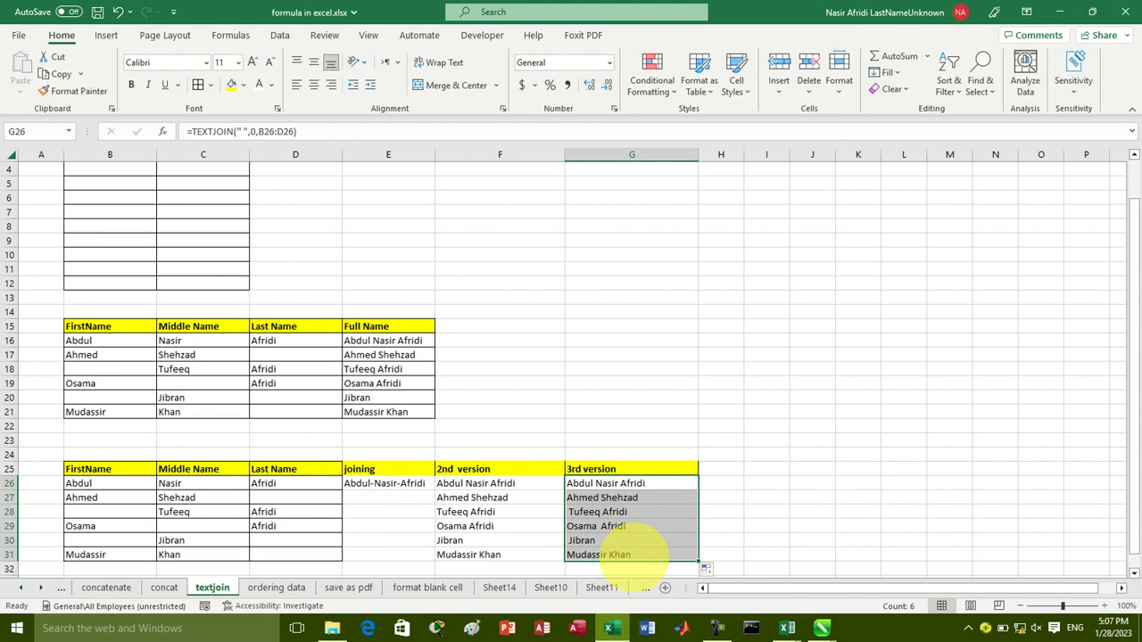
# Step: Label H25 '4th version' and widen column H
pyautogui.write('4')
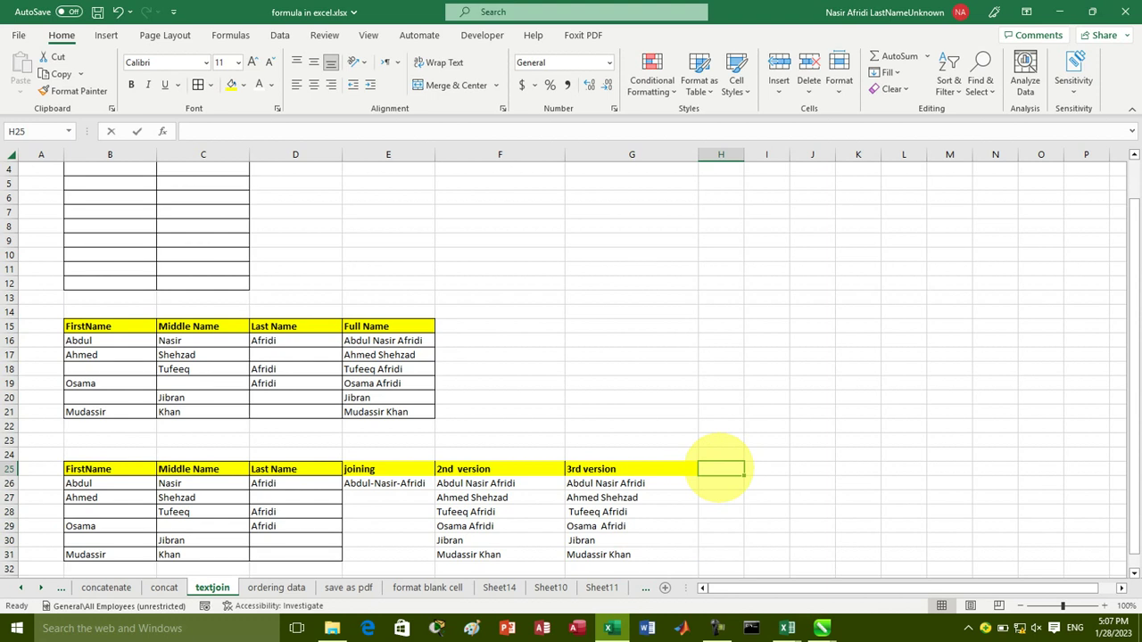
pyautogui.write('th version')
pyautogui.press('Tab')
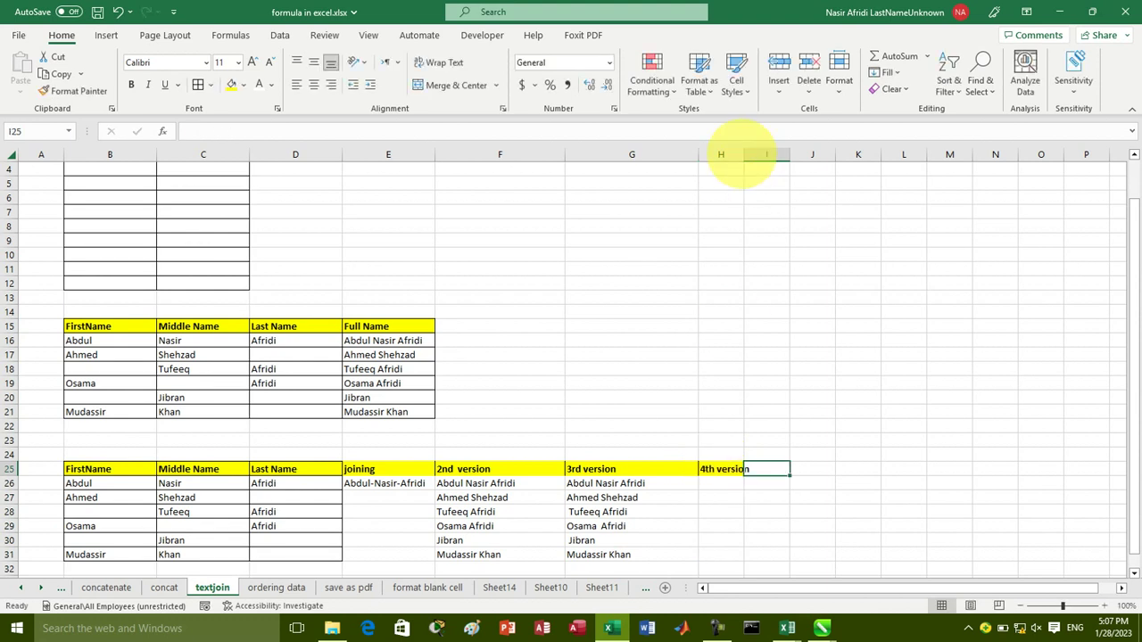
pyautogui.moveTo(744, 155); pyautogui.dragTo(801, 154)
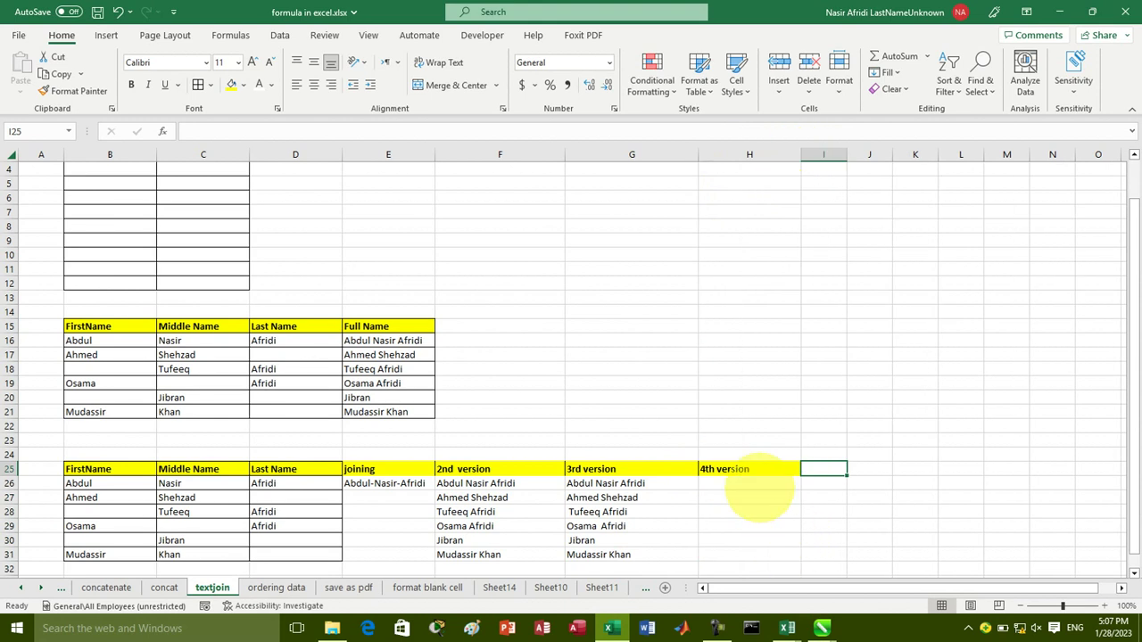
# Step: Enter =TEXTJOIN("",0,B26:D26) in H26, fixing the #NAME? typo, and fill down to H31
pyautogui.click(749, 483)
pyautogui.write('=')
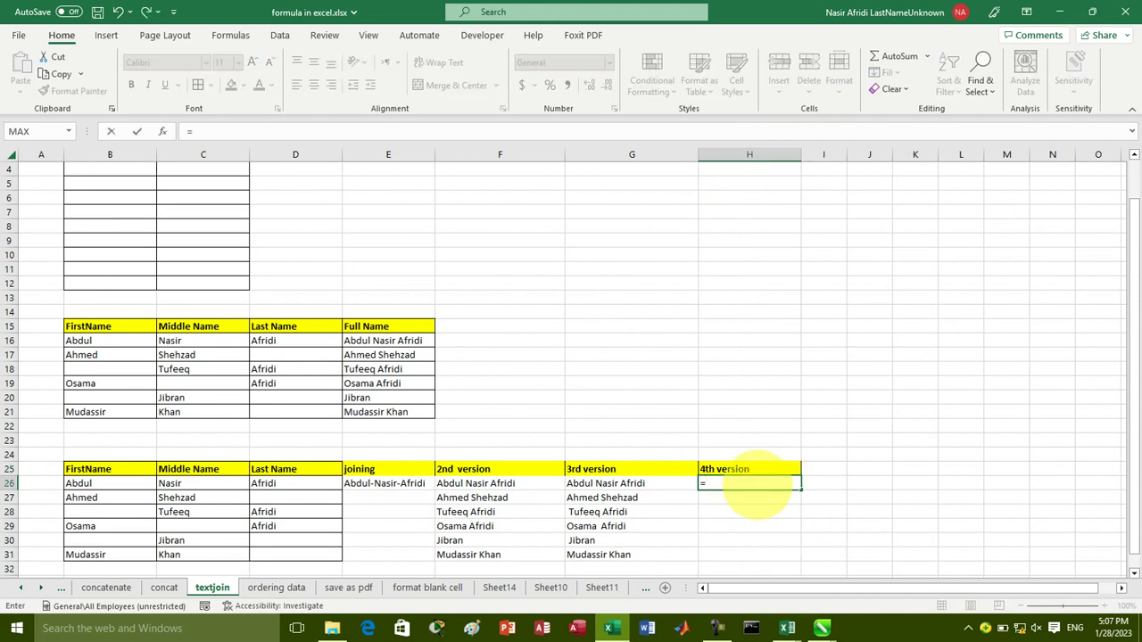
pyautogui.write('textjon')
pyautogui.press('Tab')
pyautogui.click(754, 486)
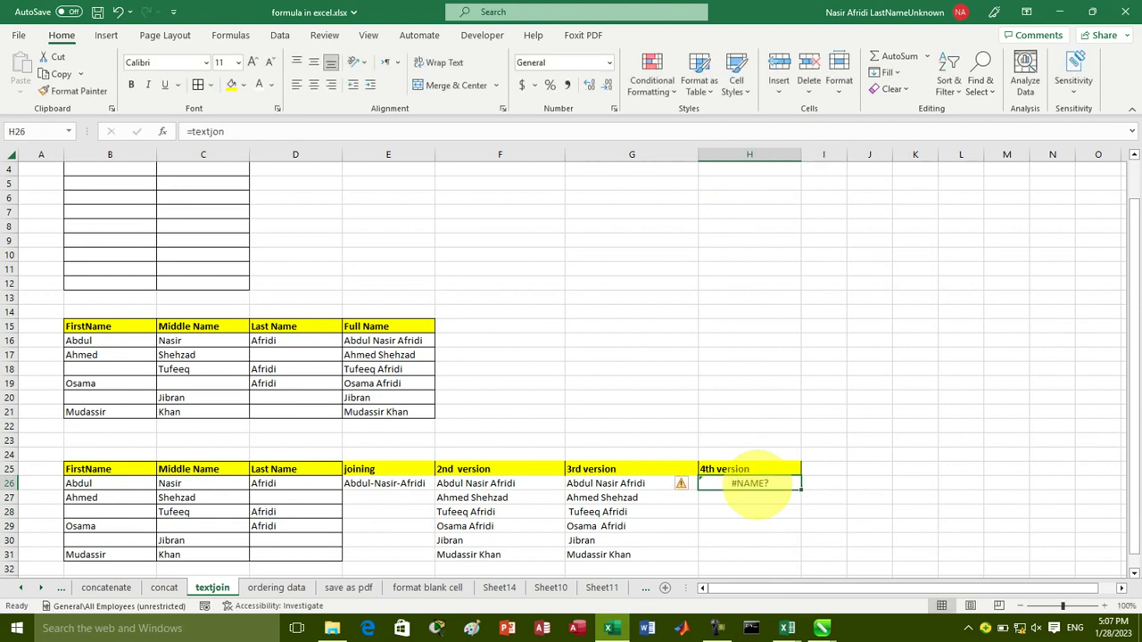
pyautogui.write('=textjoin')
pyautogui.press('Tab')
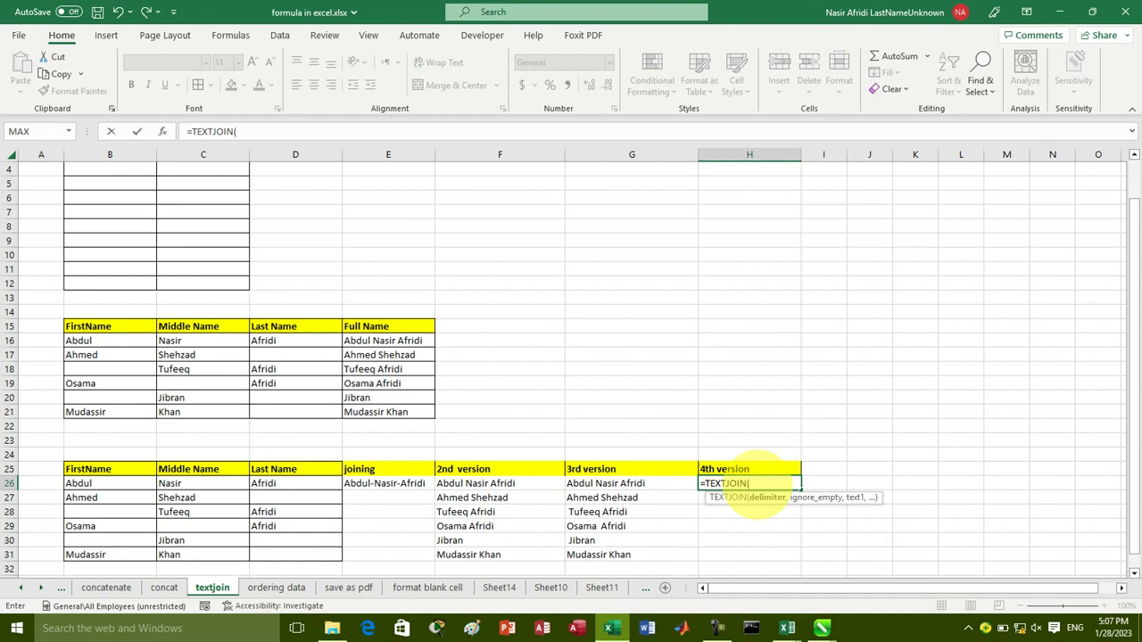
pyautogui.write('""')
pyautogui.write(',')
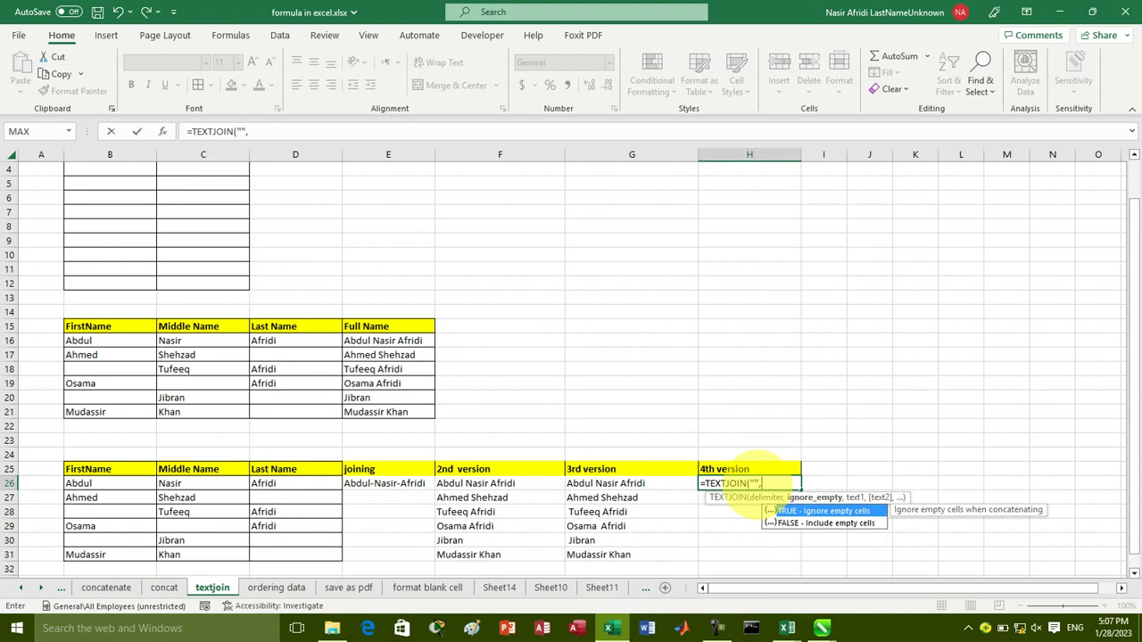
pyautogui.write('0')
pyautogui.write(',')
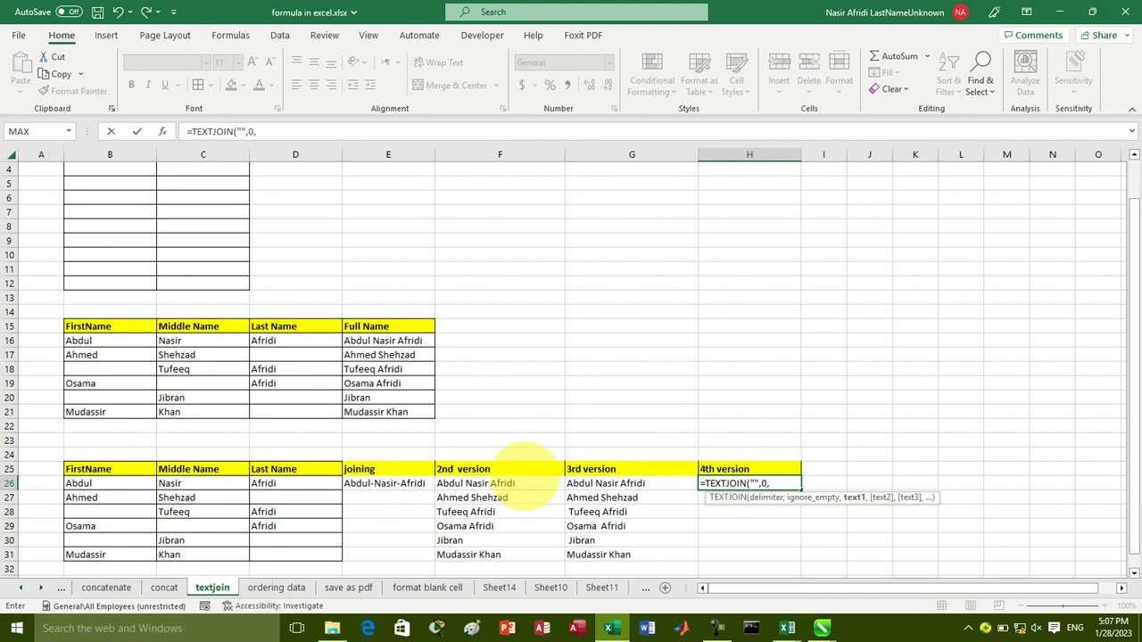
pyautogui.moveTo(87, 483); pyautogui.dragTo(288, 483)
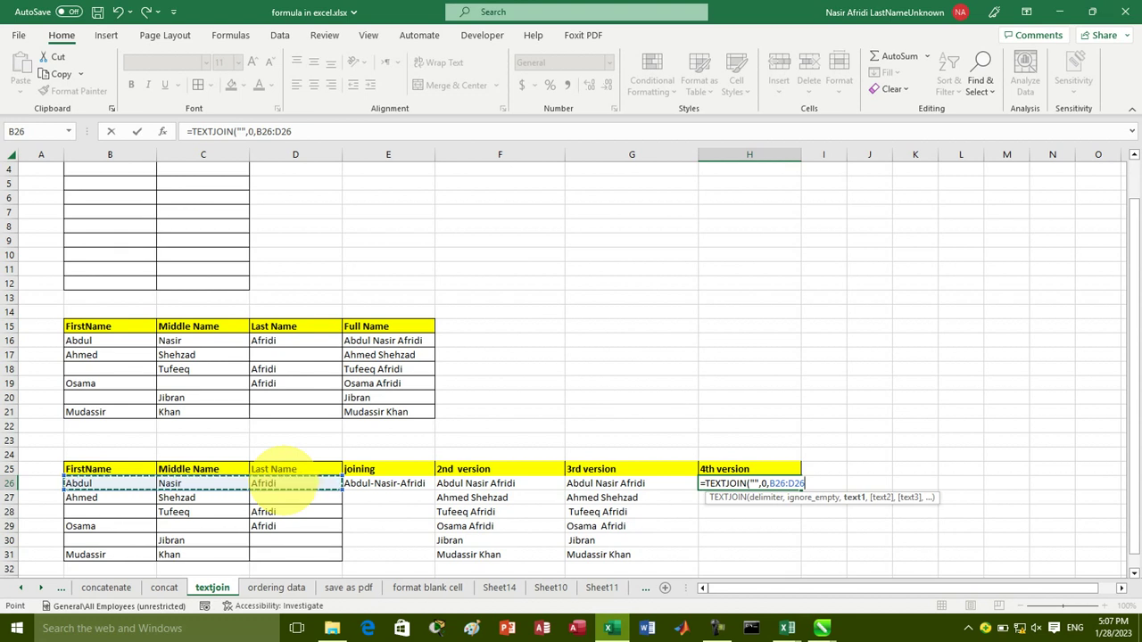
pyautogui.press('Return')
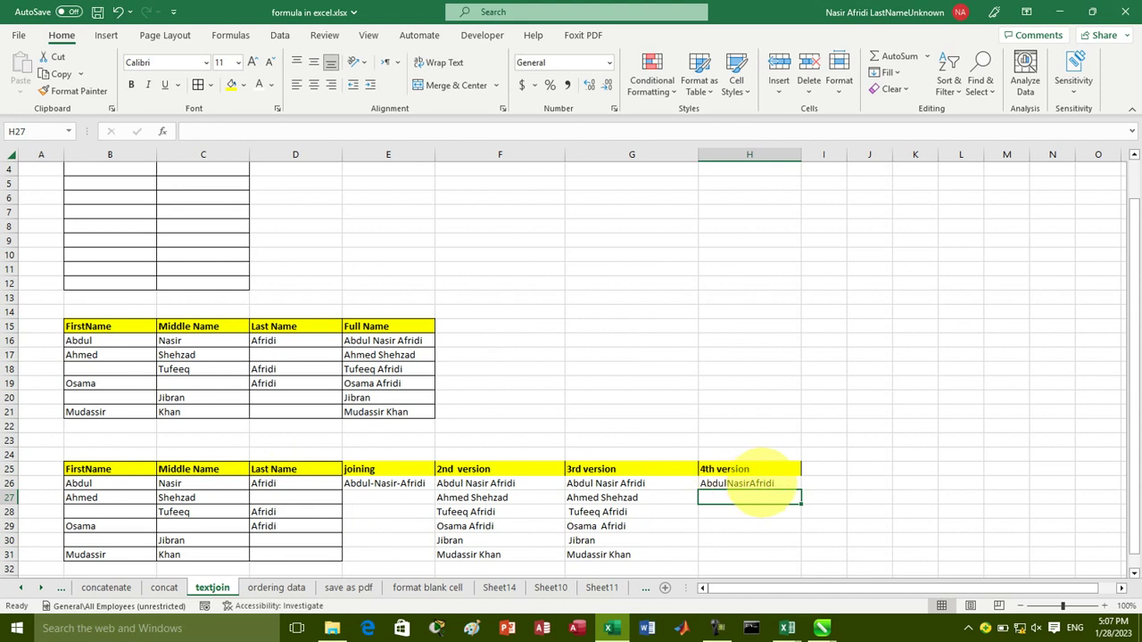
pyautogui.click(763, 483)
pyautogui.moveTo(800, 489); pyautogui.dragTo(798, 559)
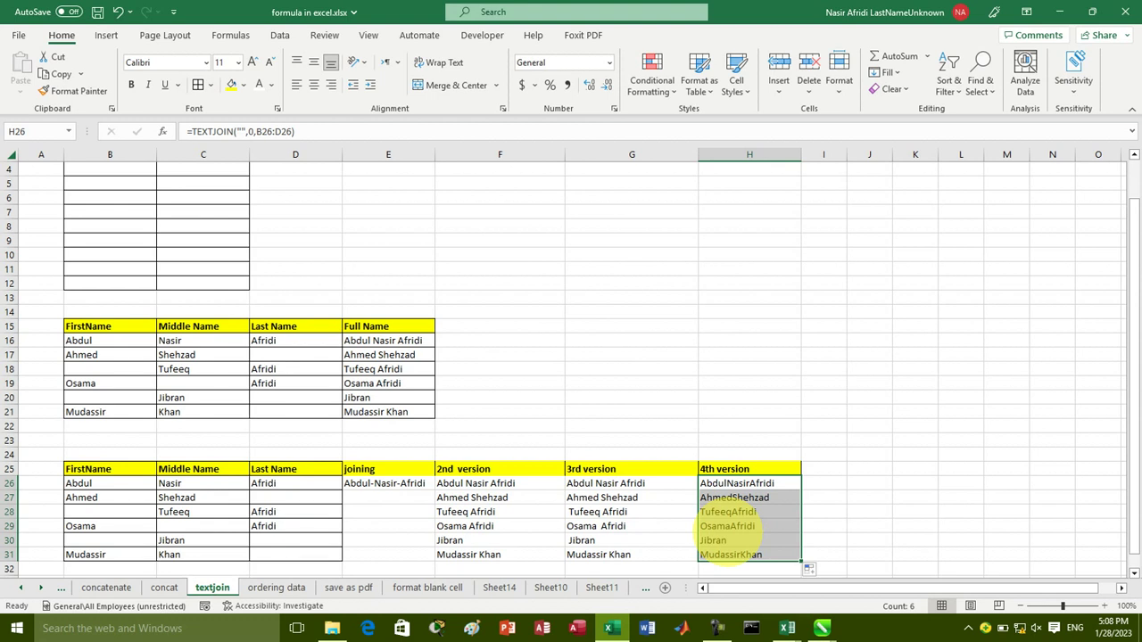
# Step: Add a new blank sheet, Sheet15, to the workbook
pyautogui.click(277, 587)
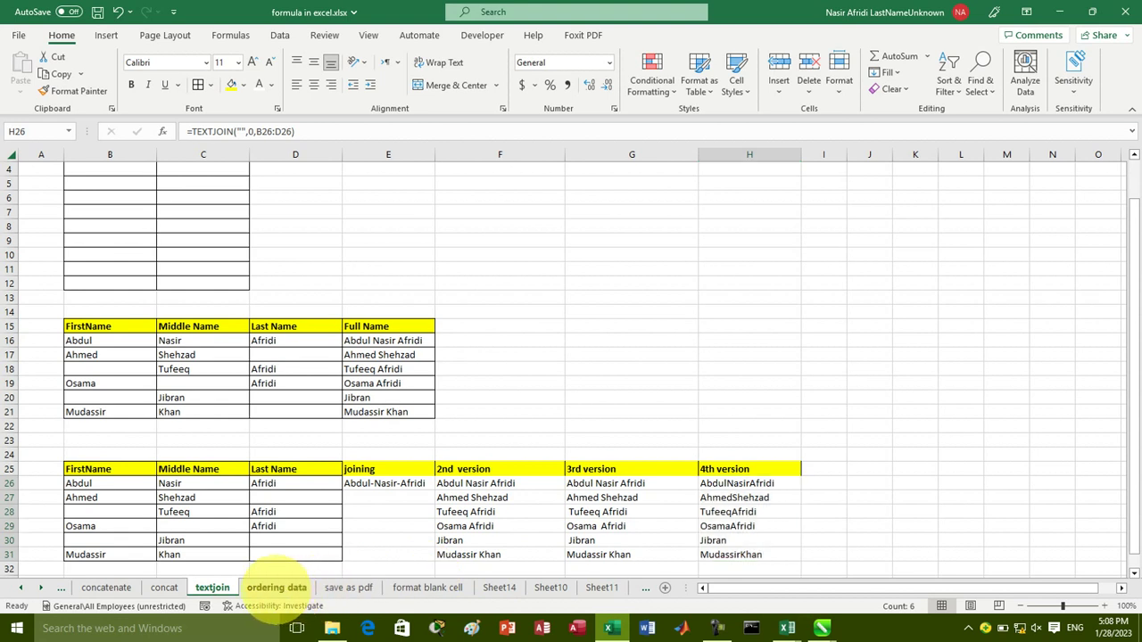
pyautogui.click(560, 440)
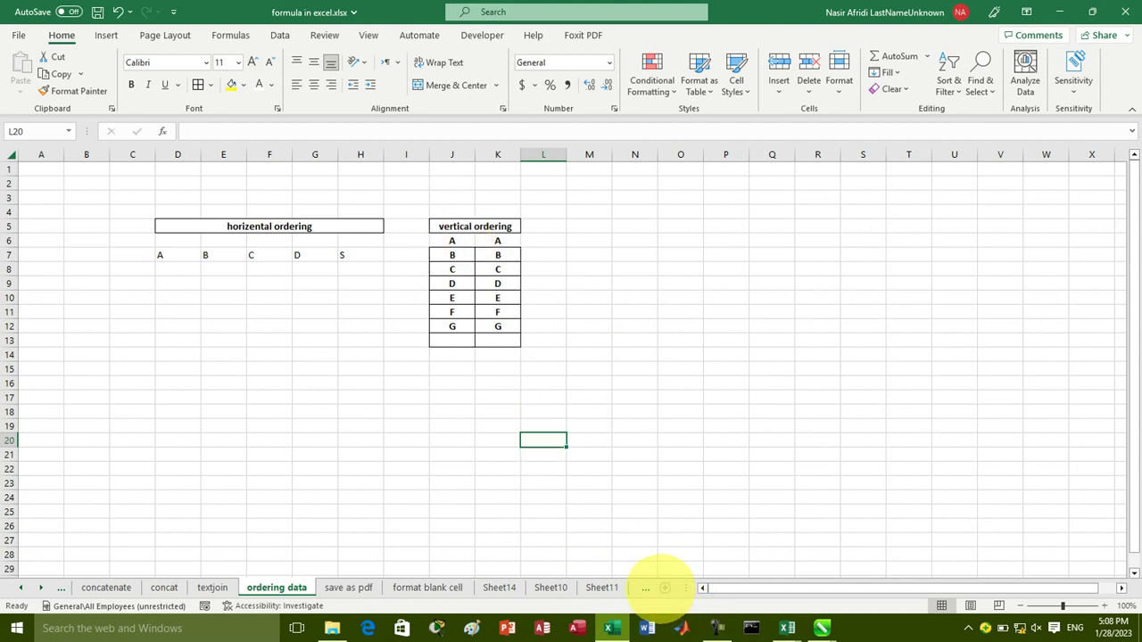
pyautogui.click(665, 588)
# Step: Type B, D, A, C, E, G, F down F7:F13 and select the list
pyautogui.click(268, 254)
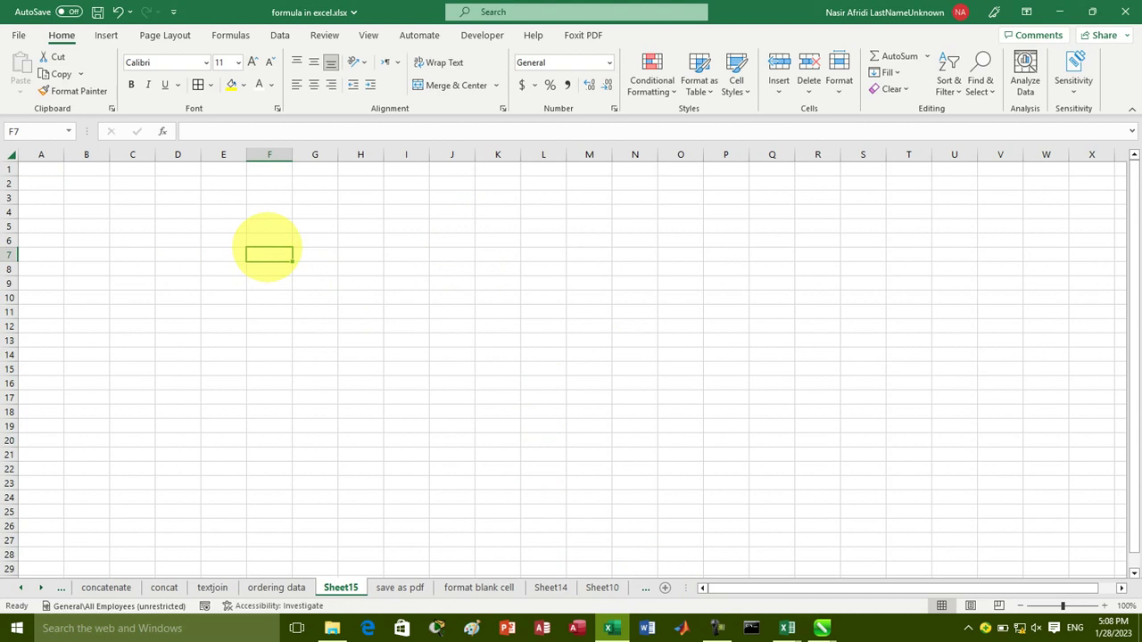
pyautogui.write('B')
pyautogui.press('Return')
pyautogui.write('D')
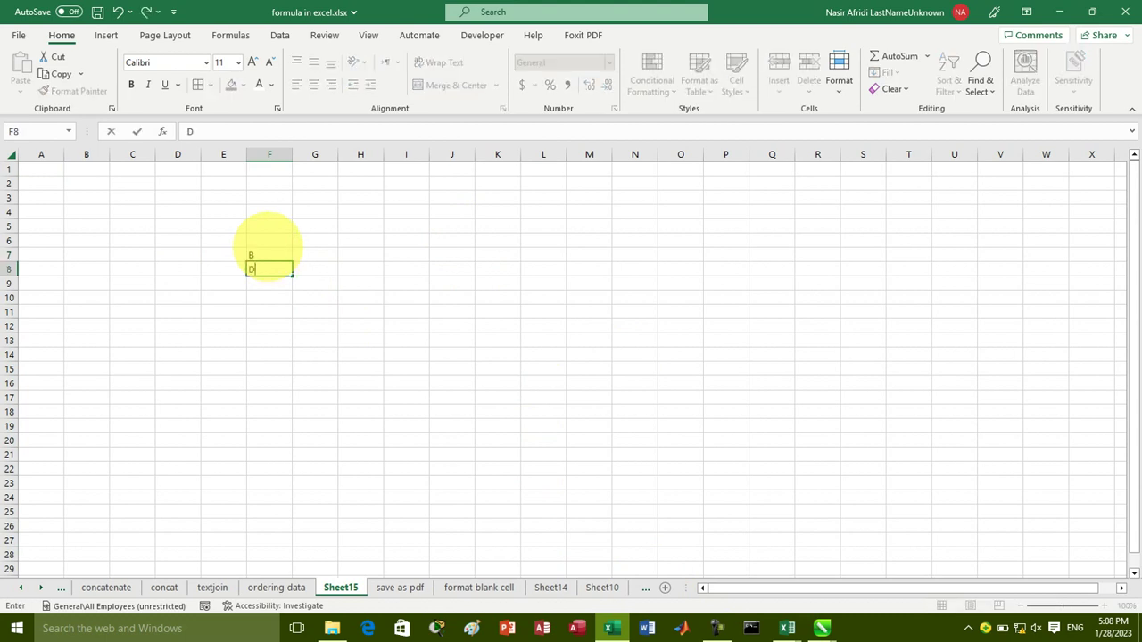
pyautogui.press('Return')
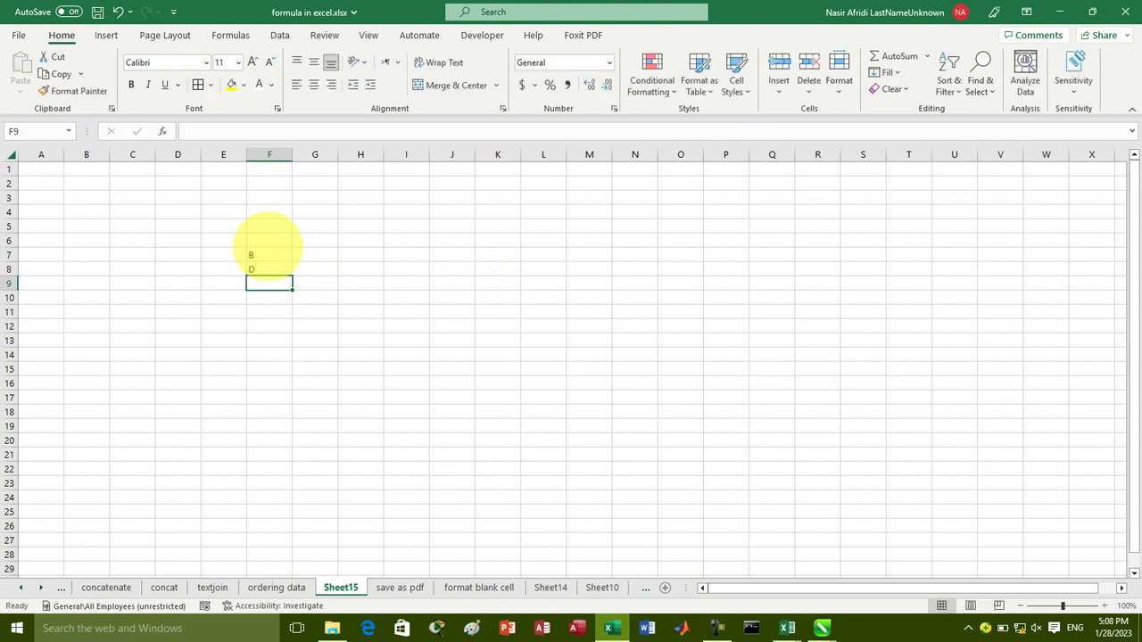
pyautogui.write('A')
pyautogui.press('Return')
pyautogui.write('C')
pyautogui.press('Return')
pyautogui.write('E')
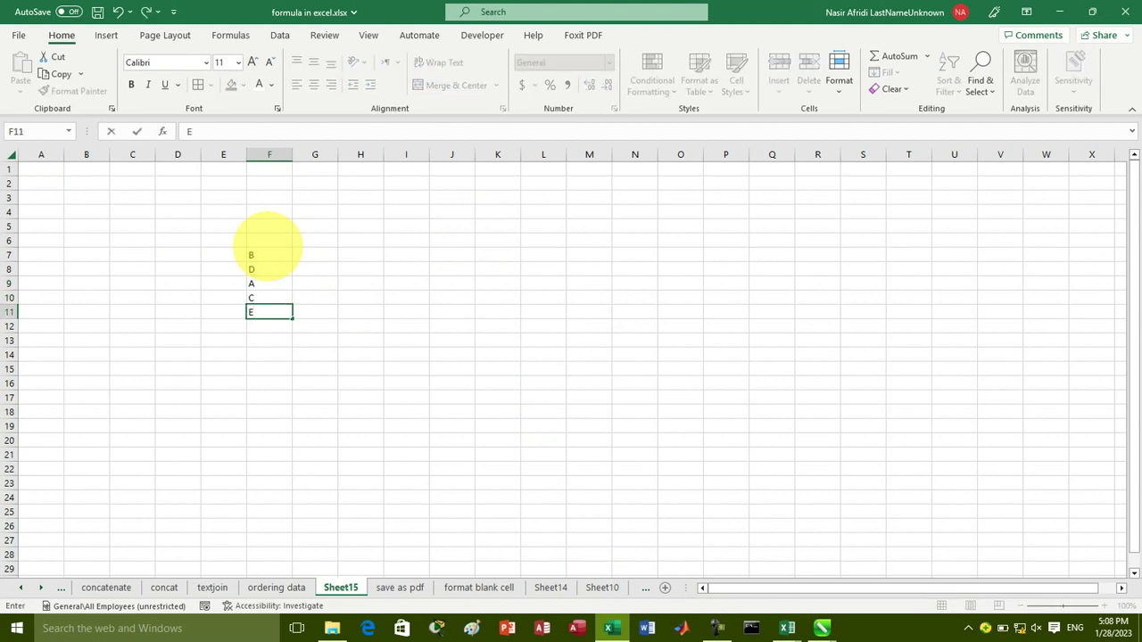
pyautogui.press('Return')
pyautogui.write('G')
pyautogui.press('Return')
pyautogui.write('F')
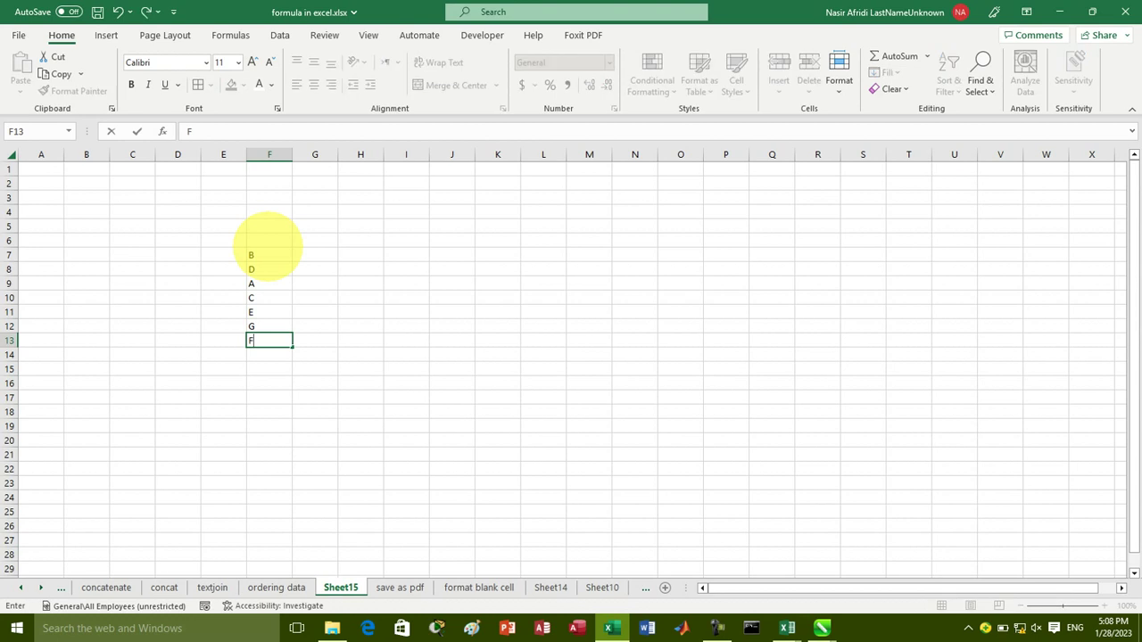
pyautogui.moveTo(268, 255); pyautogui.dragTo(280, 345)
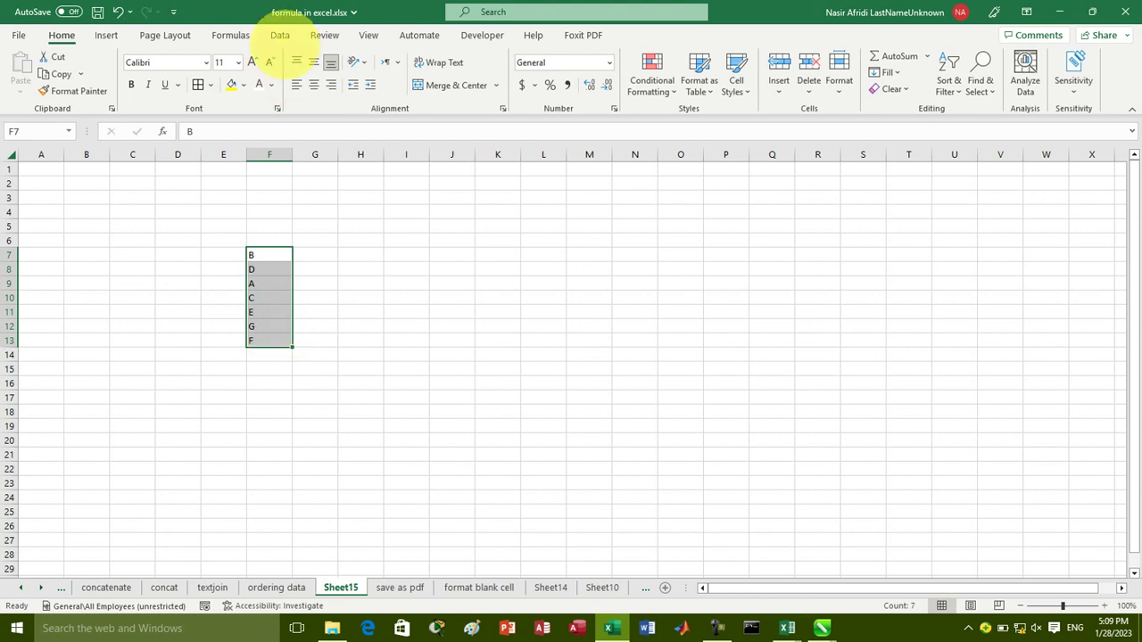
# Step: Sort the F7:F13 letters A to Z by cell values, then select I7
pyautogui.click(279, 32)
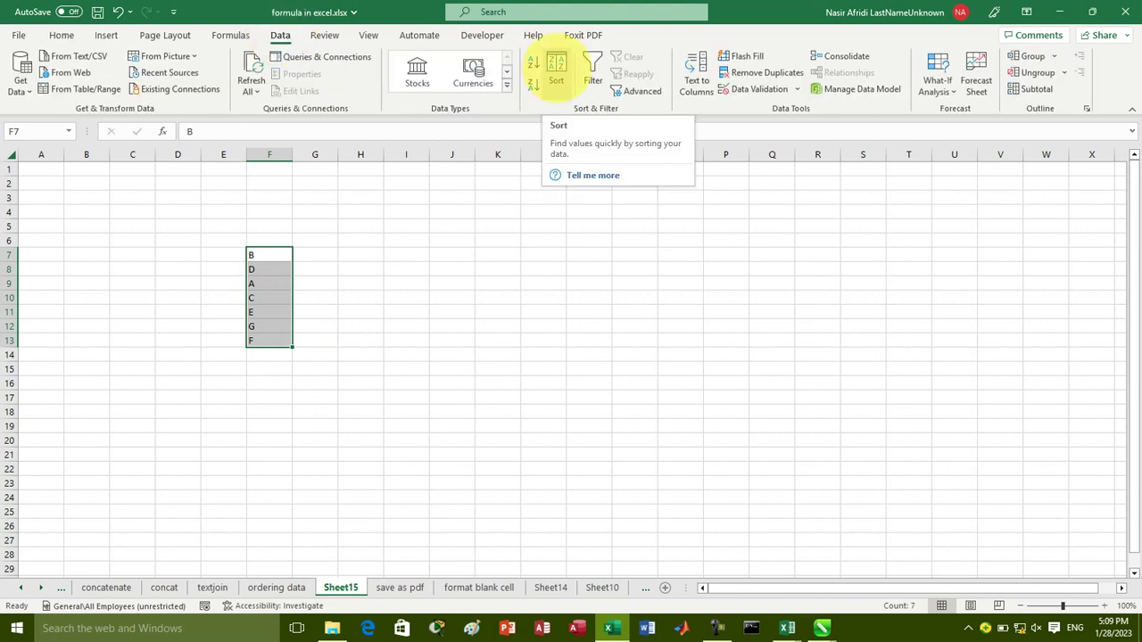
pyautogui.click(555, 70)
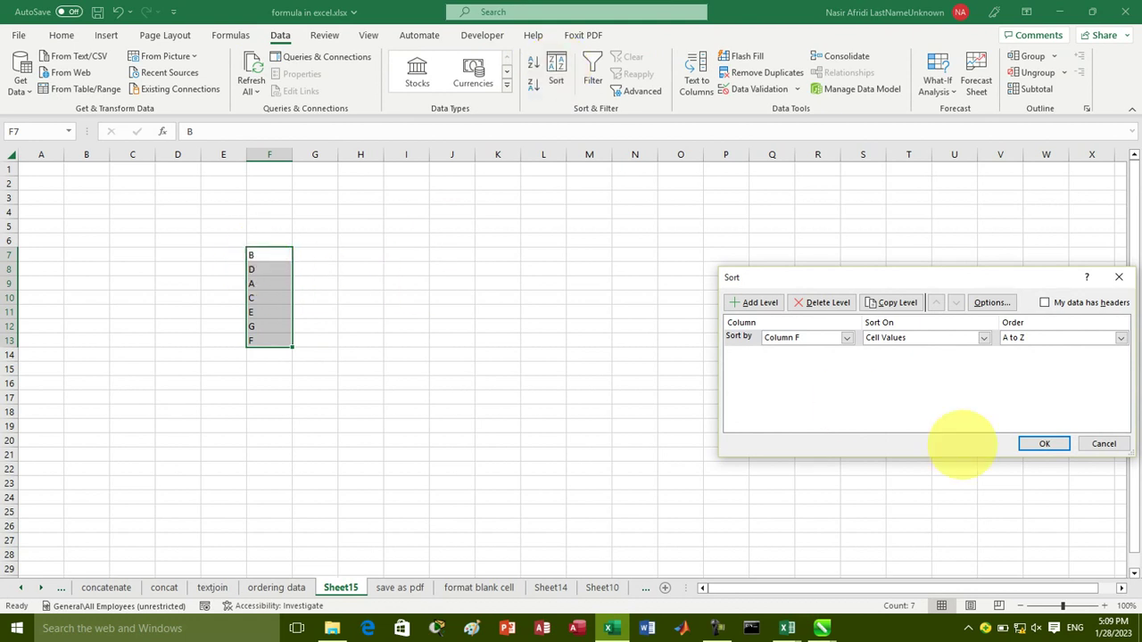
pyautogui.click(1042, 443)
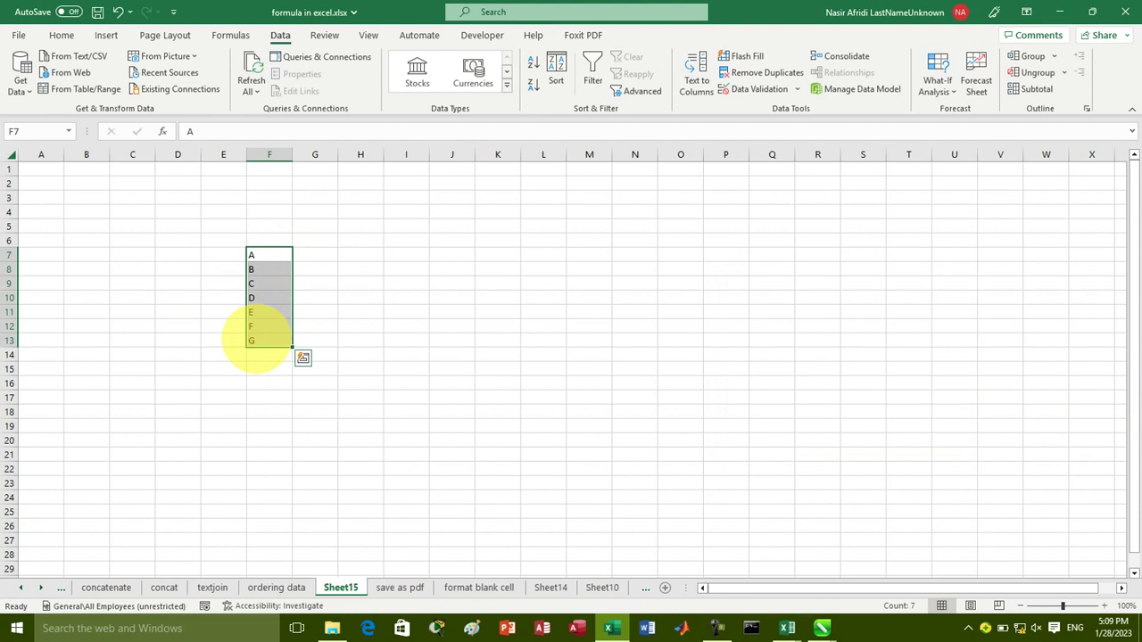
pyautogui.click(406, 255)
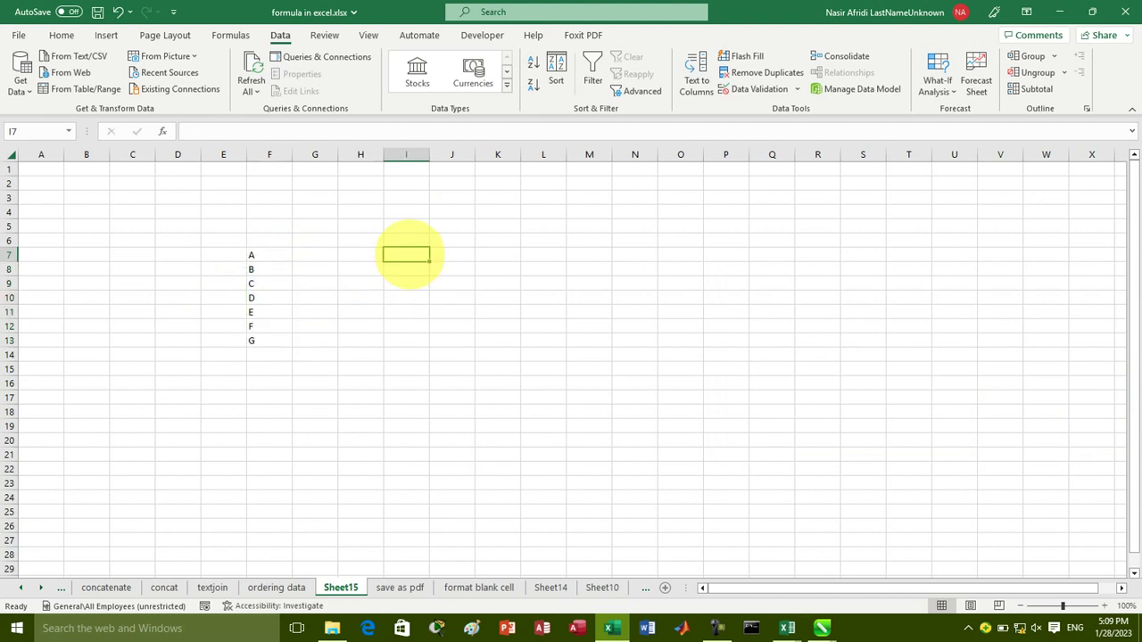
# Step: Type B, D, A, C, E, G, F across I7:O7 and select the row of letters
pyautogui.write('B')
pyautogui.press('Tab')
pyautogui.write('D')
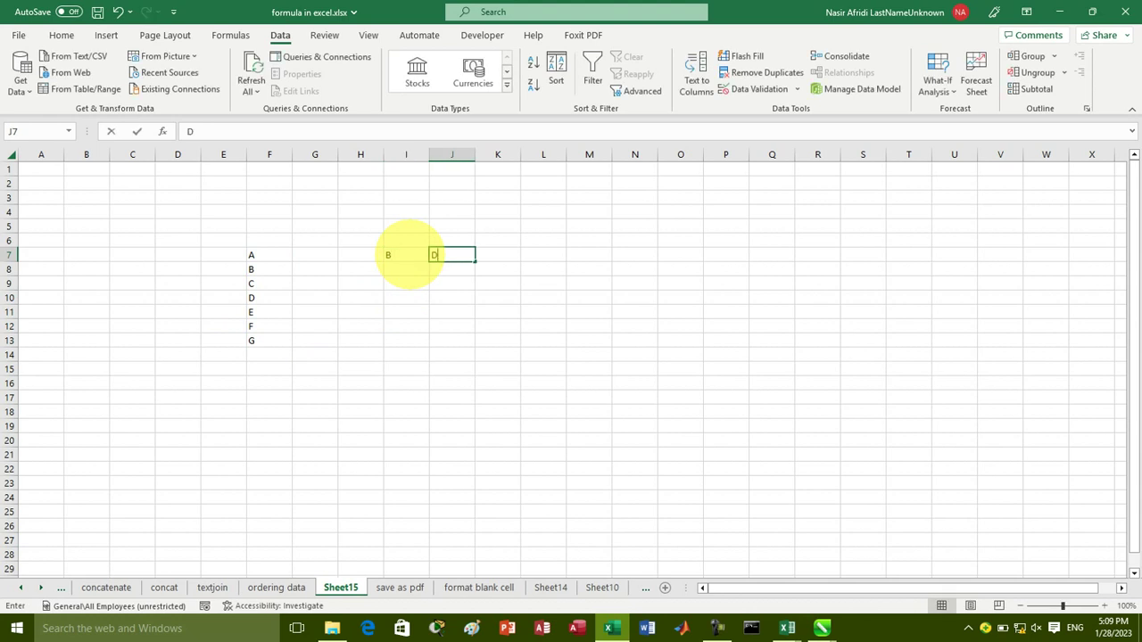
pyautogui.press('Tab')
pyautogui.write('A')
pyautogui.press('Tab')
pyautogui.write('C')
pyautogui.press('Tab')
pyautogui.write('E')
pyautogui.press('Tab')
pyautogui.write('G')
pyautogui.press('Tab')
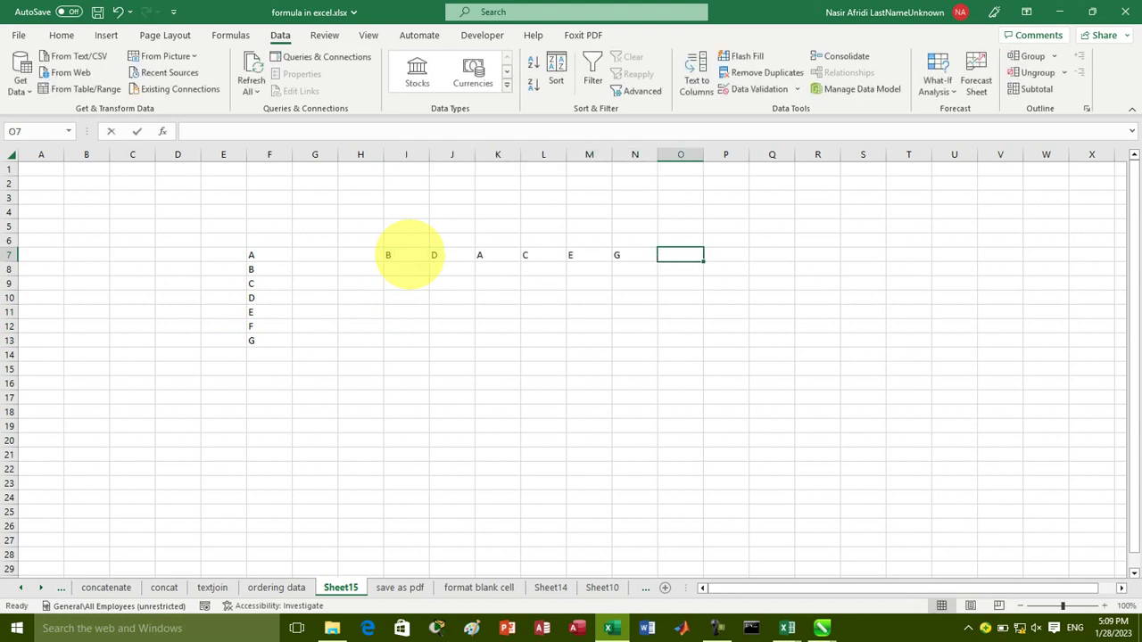
pyautogui.write('F')
pyautogui.moveTo(387, 255); pyautogui.dragTo(681, 253)
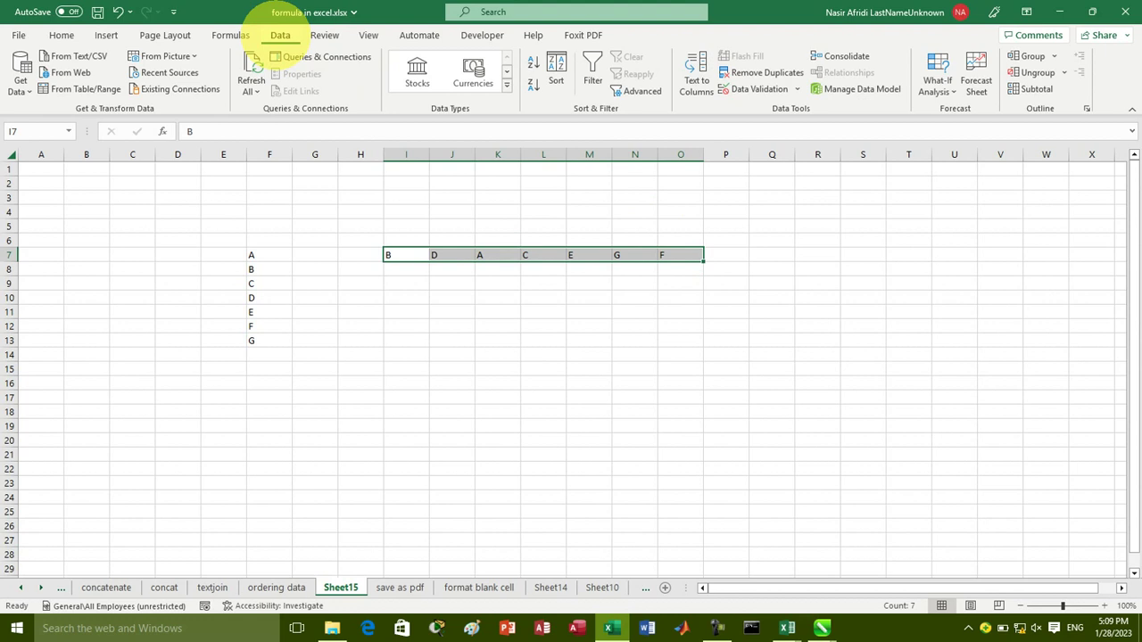
pyautogui.click(555, 73)
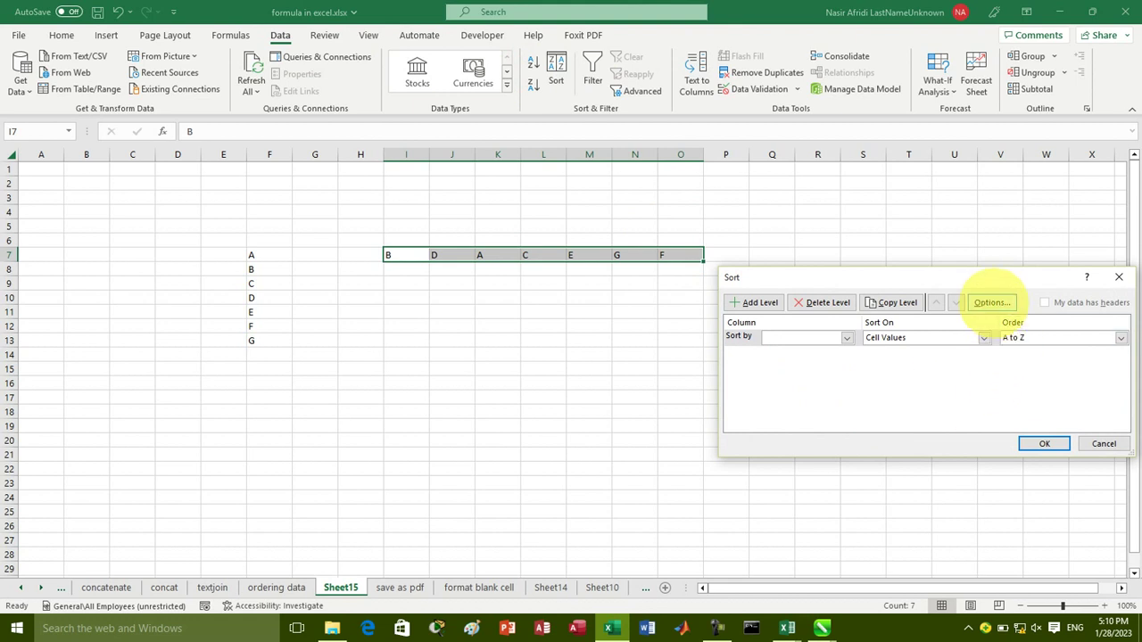
# Step: Sort left to right by Row 7, Cell Values, A to Z
pyautogui.click(991, 302)
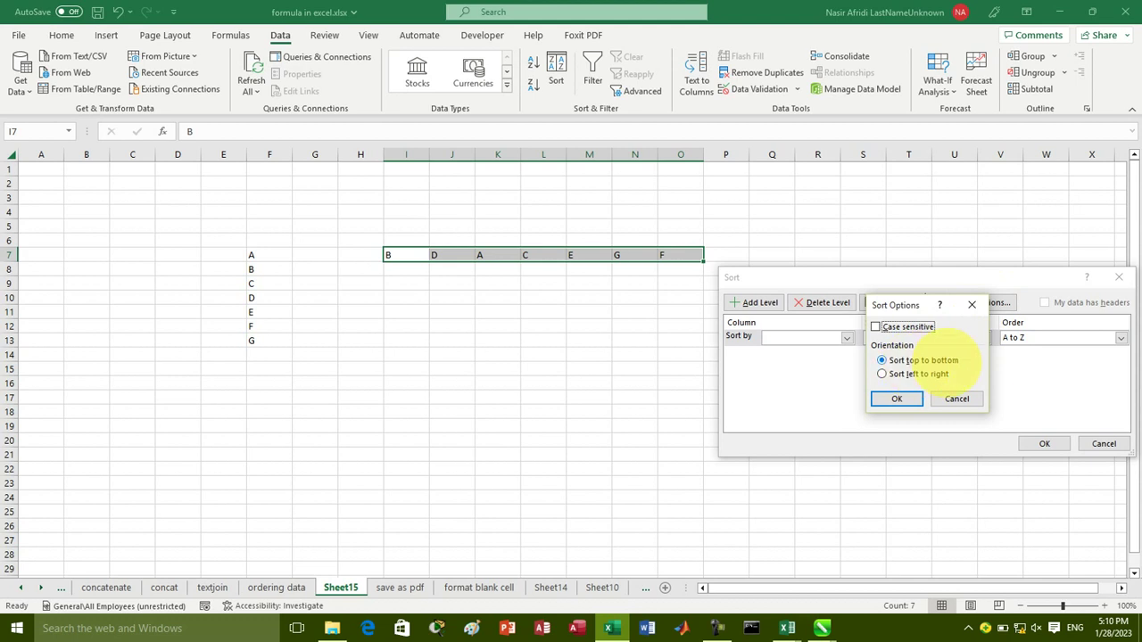
pyautogui.click(883, 374)
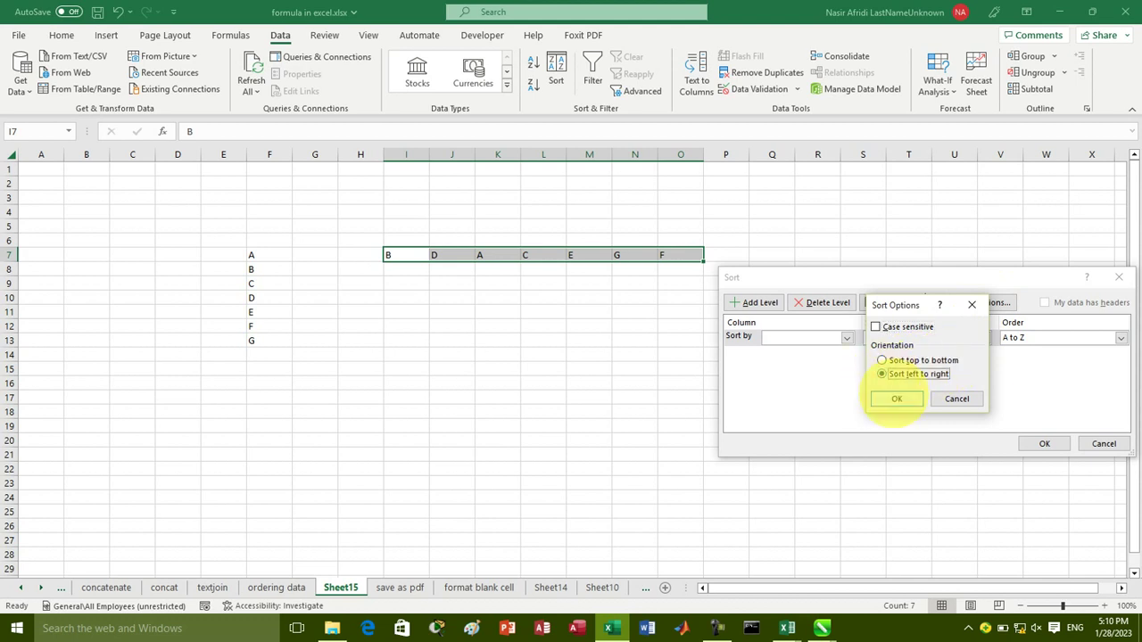
pyautogui.click(895, 399)
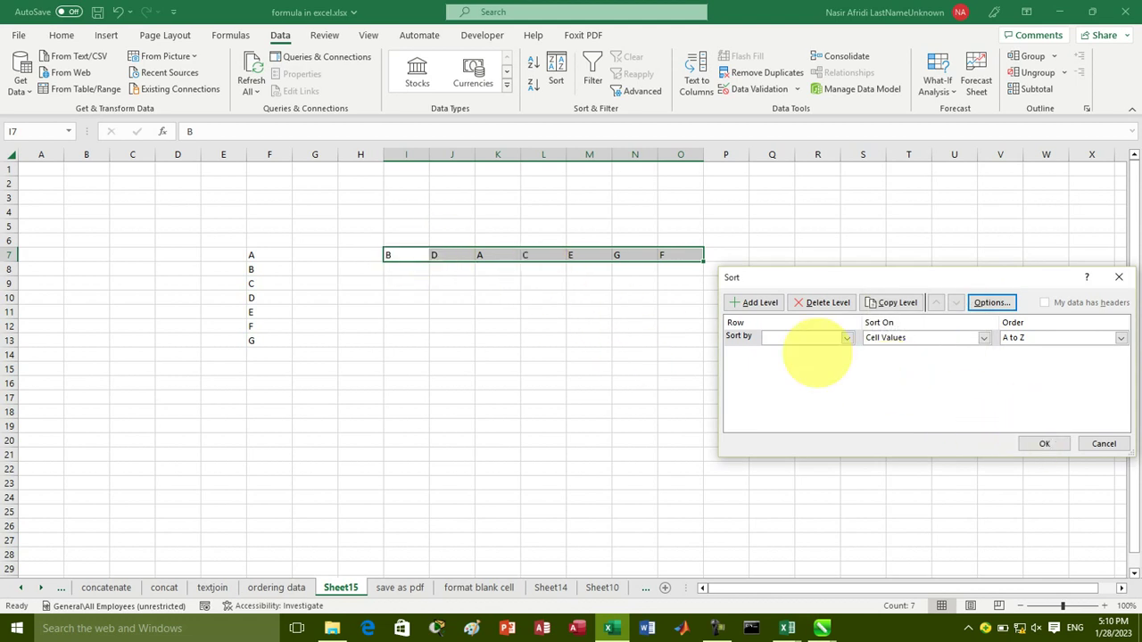
pyautogui.click(842, 337)
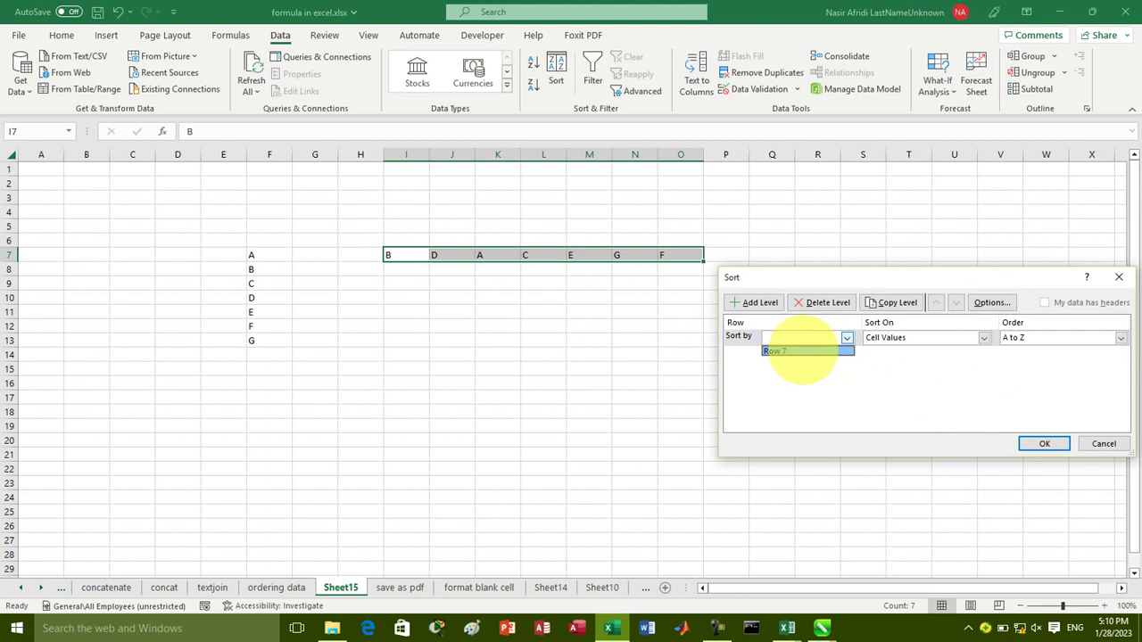
pyautogui.click(802, 350)
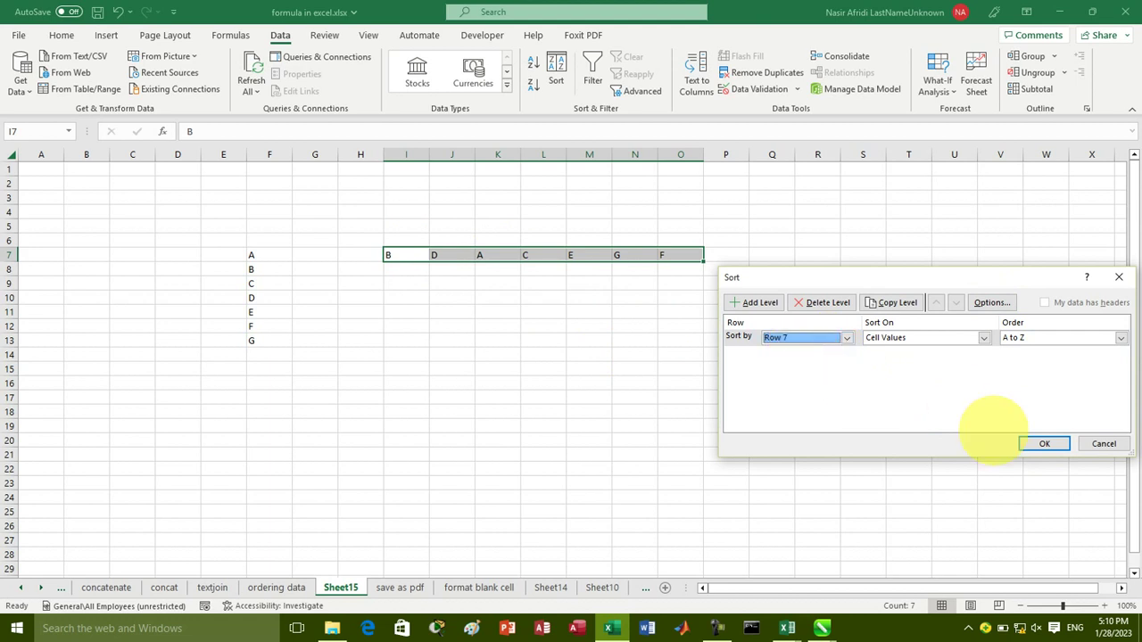
pyautogui.click(1042, 443)
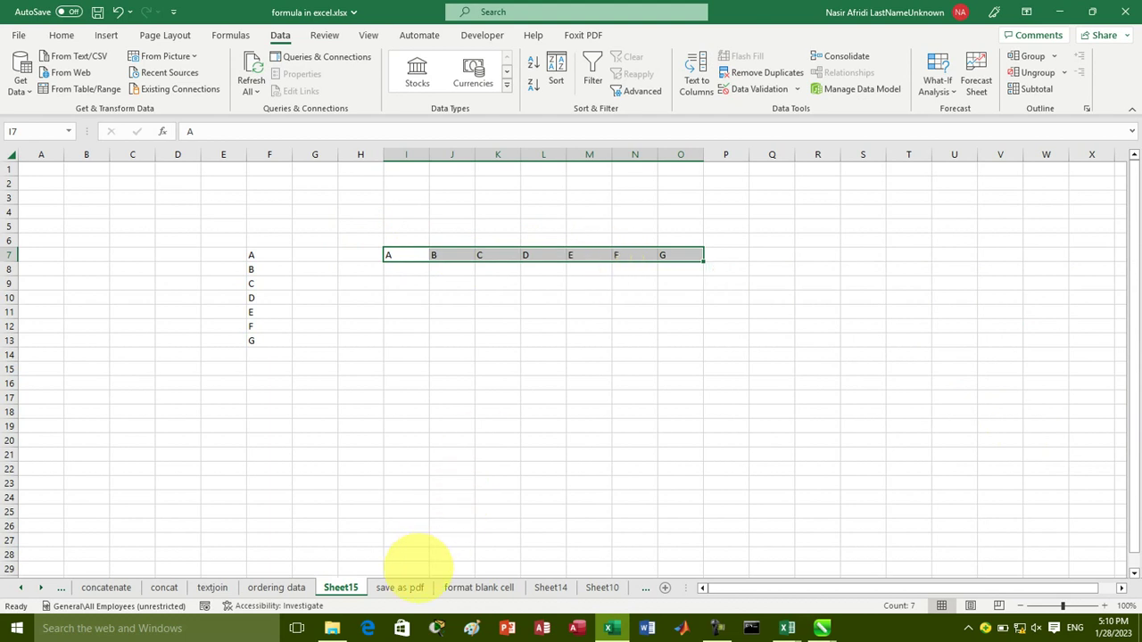
# Step: Save the 'save as pdf' sheet to This PC as PDF 'formula in excel'
pyautogui.click(400, 587)
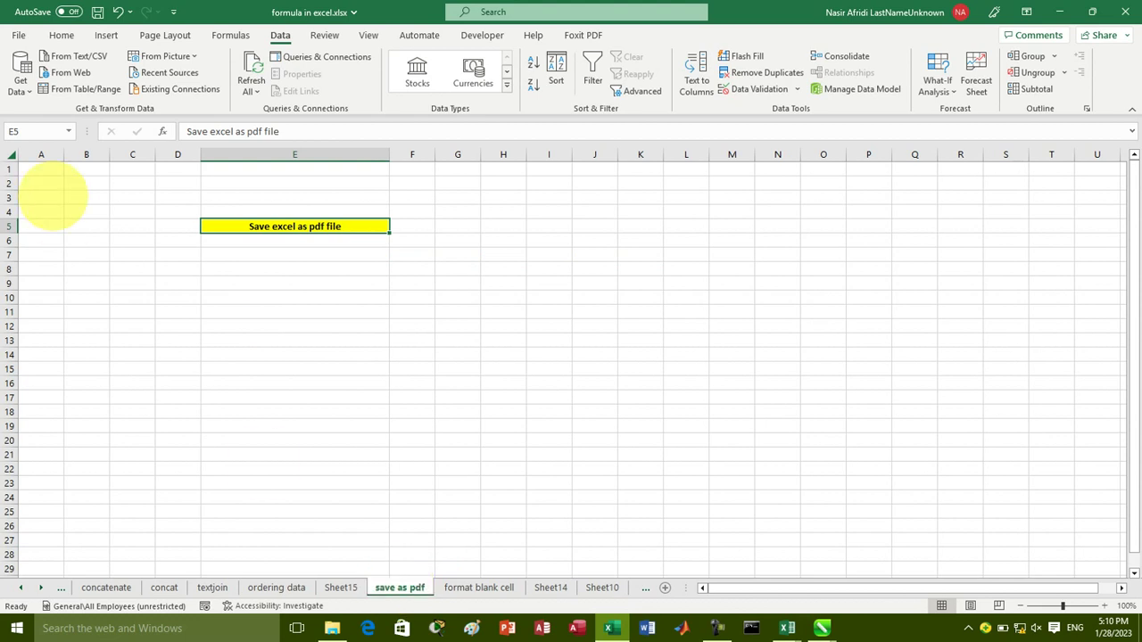
pyautogui.click(18, 35)
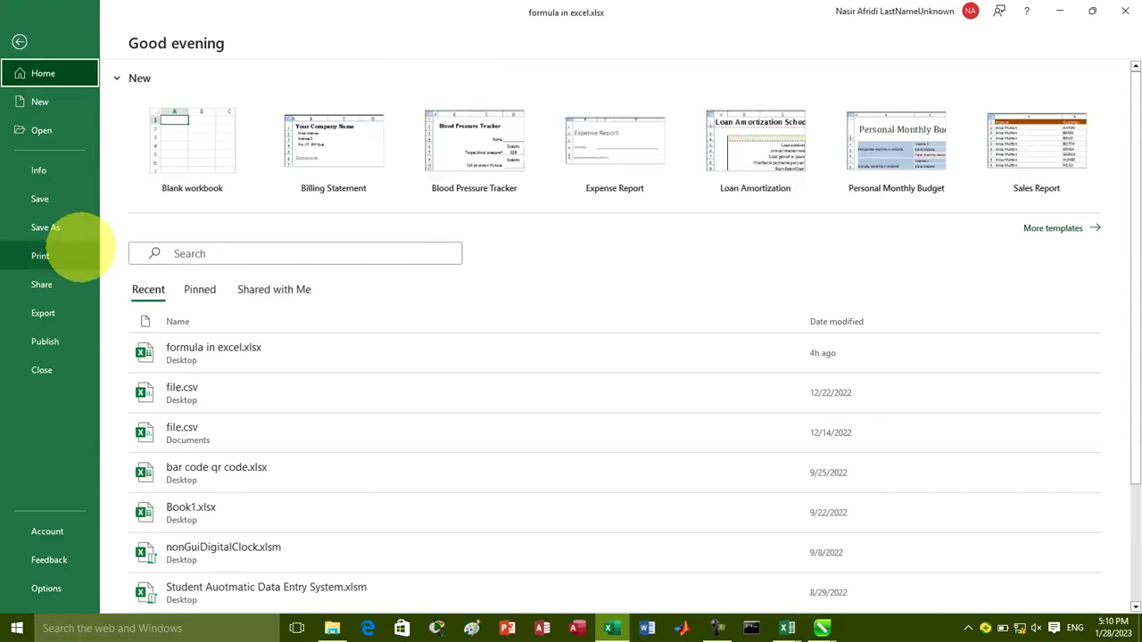
pyautogui.click(56, 199)
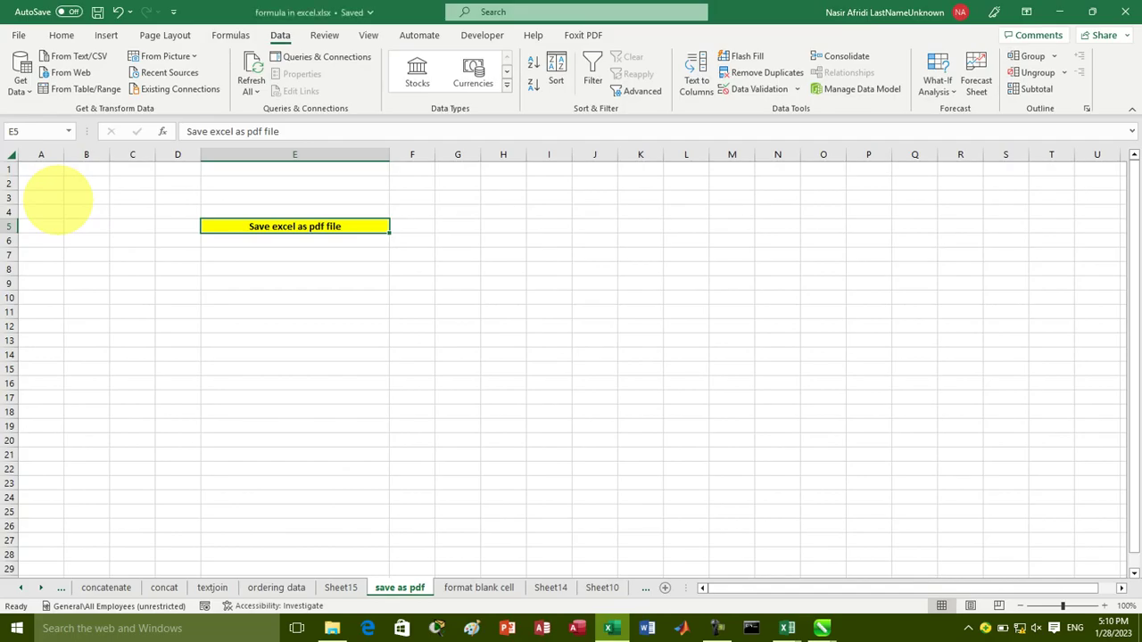
pyautogui.click(18, 35)
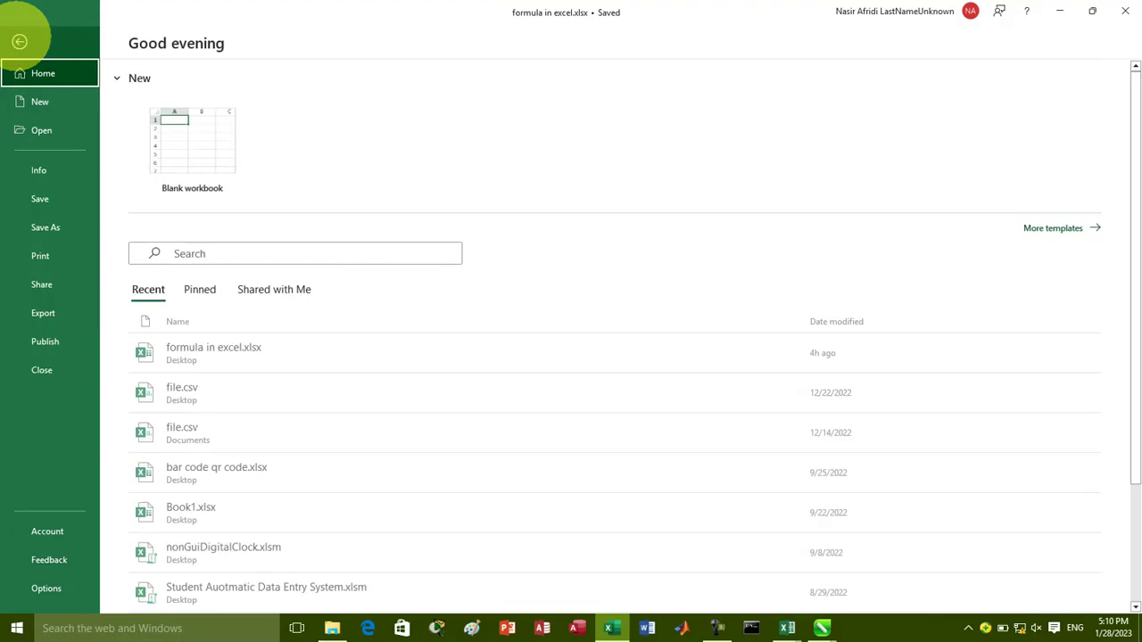
pyautogui.click(50, 227)
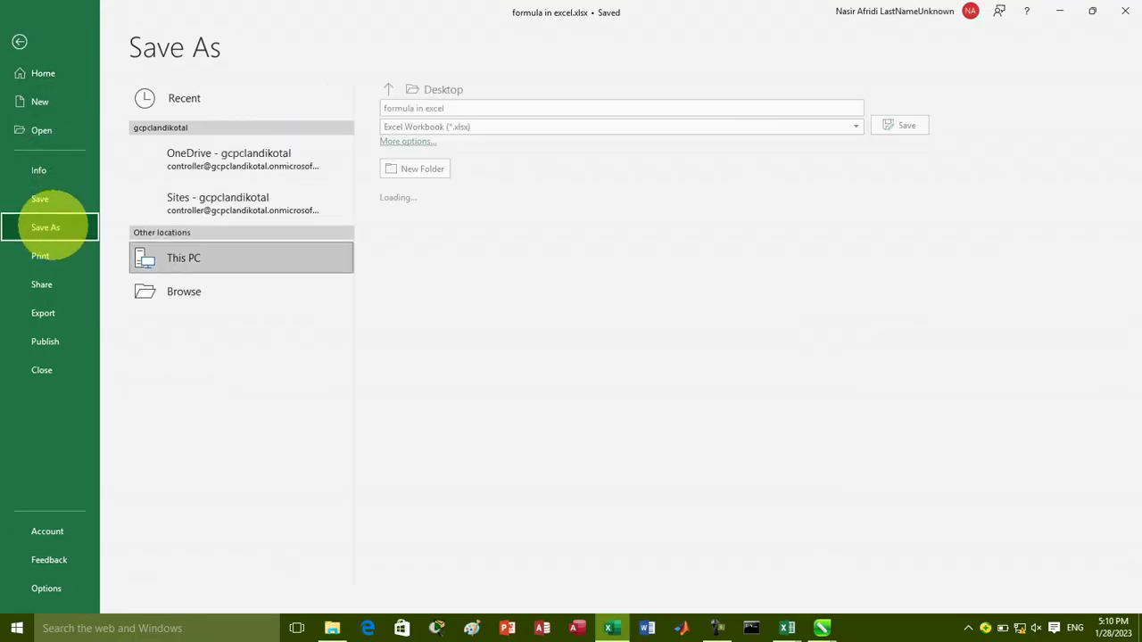
pyautogui.click(192, 261)
pyautogui.click(901, 125)
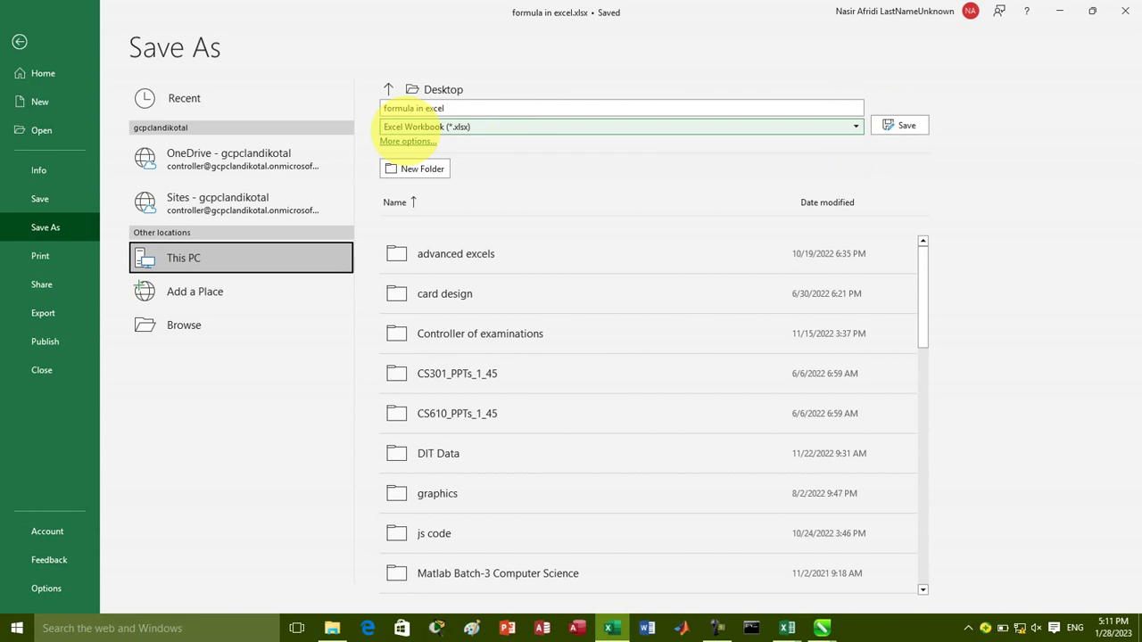
pyautogui.click(829, 127)
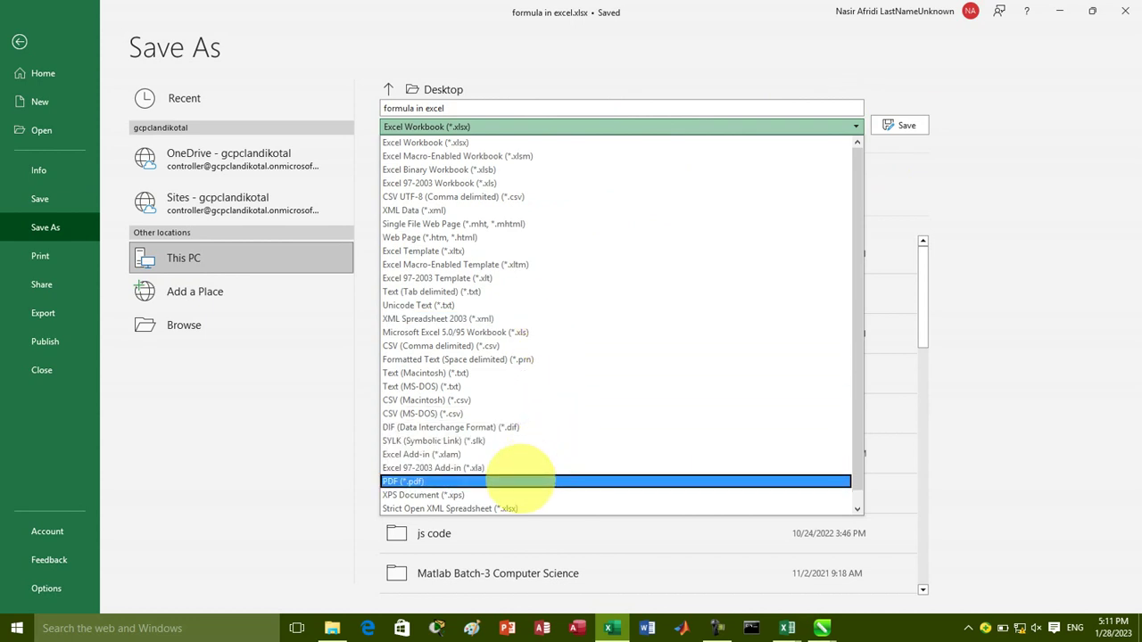
pyautogui.click(521, 481)
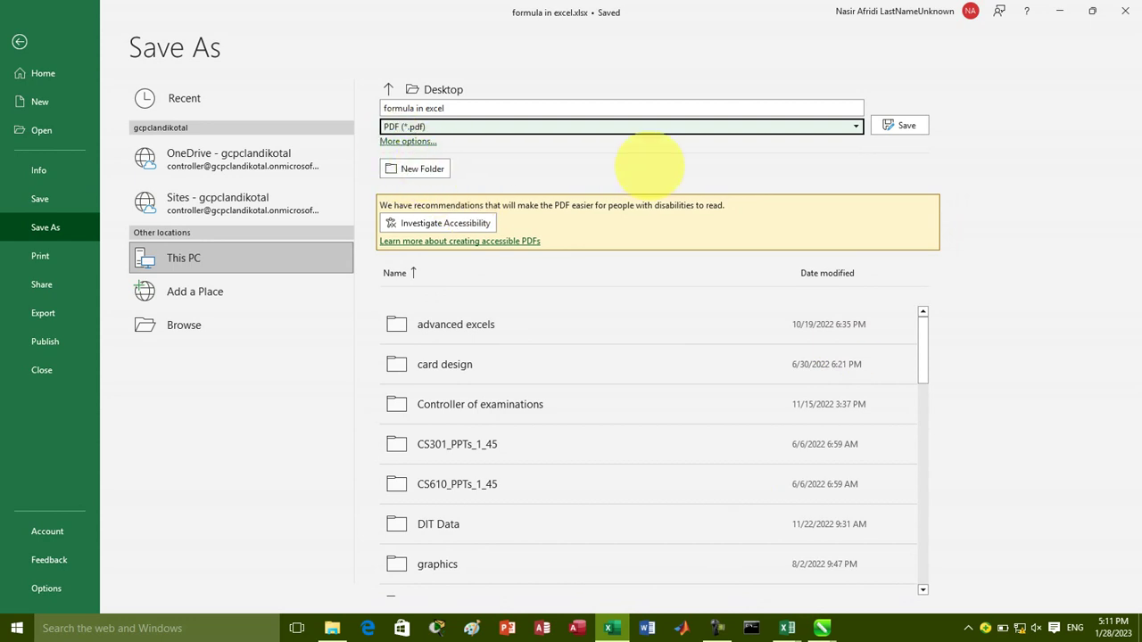
pyautogui.click(919, 132)
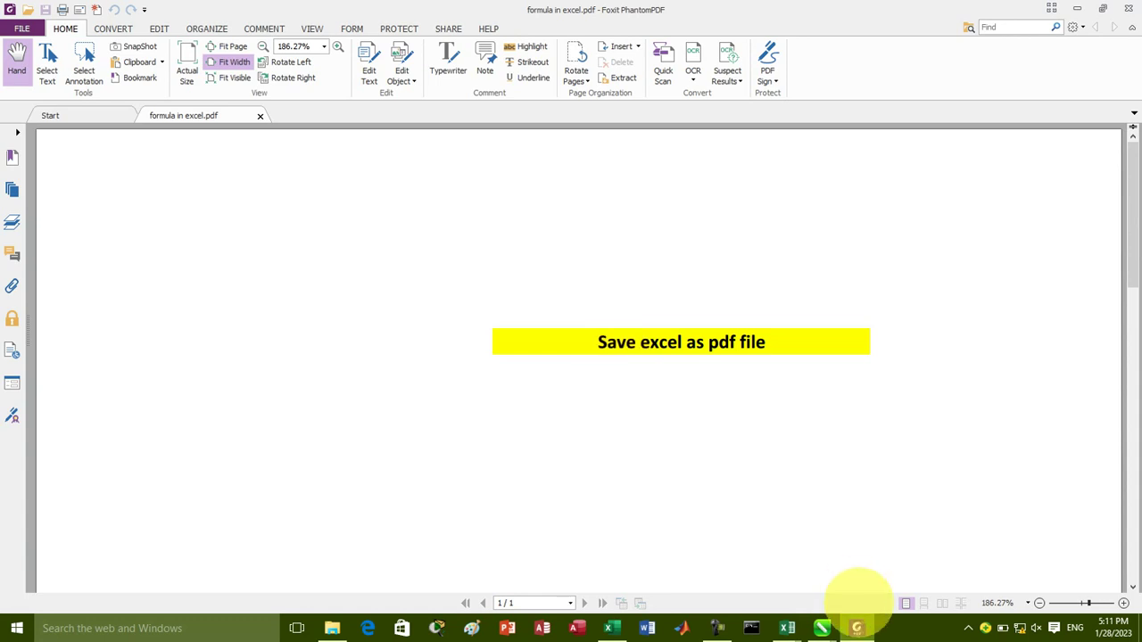
# Step: Switch from Foxit PhantomPDF back to the Excel workbook via the taskbar
pyautogui.click(611, 628)
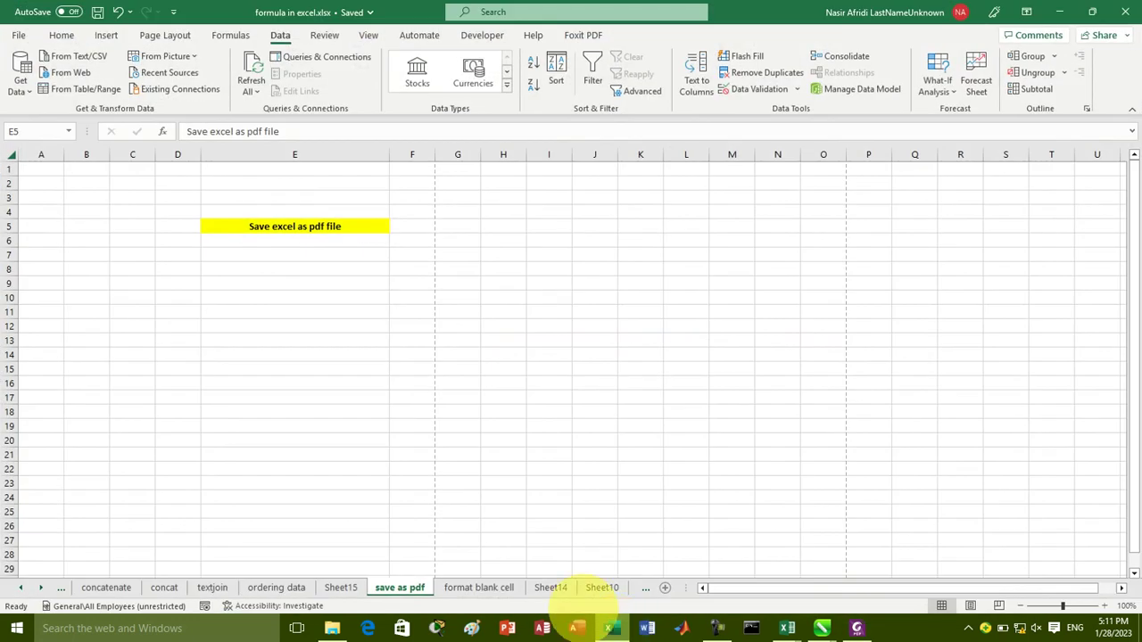
# Step: On the format blank cell sheet, add ROLL NUMBER and Attendence headers in Q10:R10 and widen column R
pyautogui.click(479, 587)
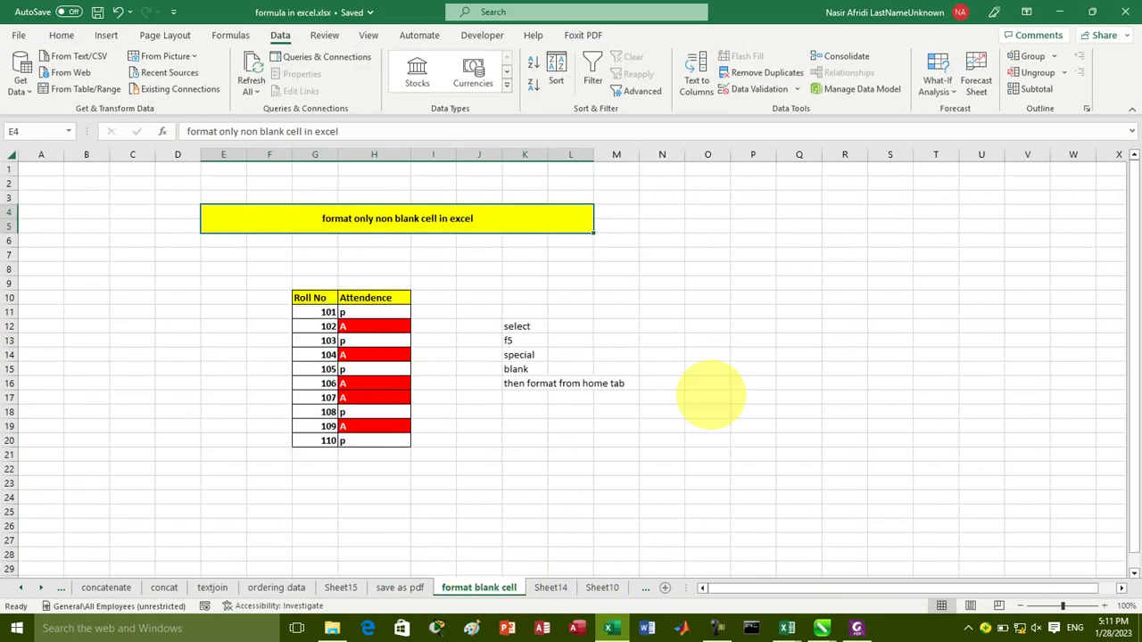
pyautogui.click(799, 297)
pyautogui.write('ROLL NUMBER')
pyautogui.press('Tab')
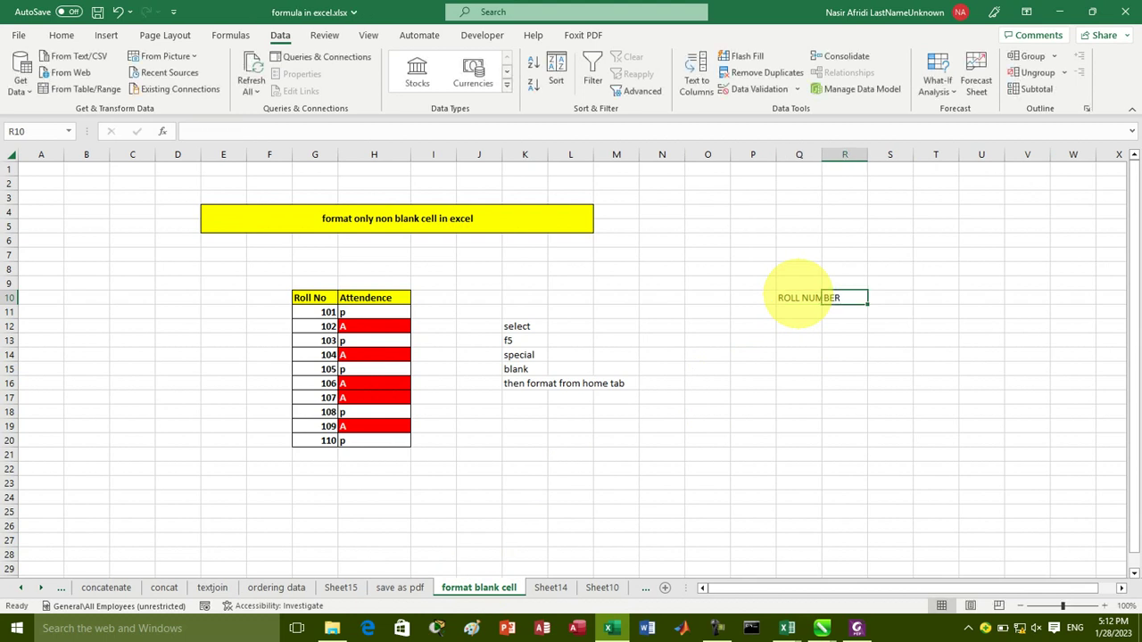
pyautogui.press('BackSpace')
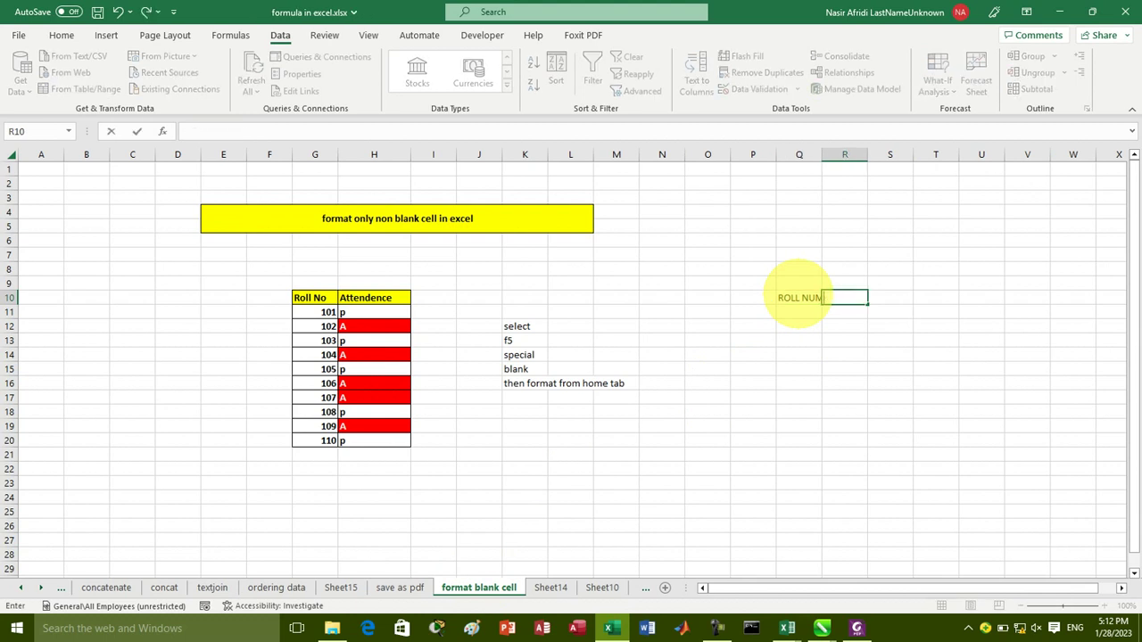
pyautogui.write('Attendence')
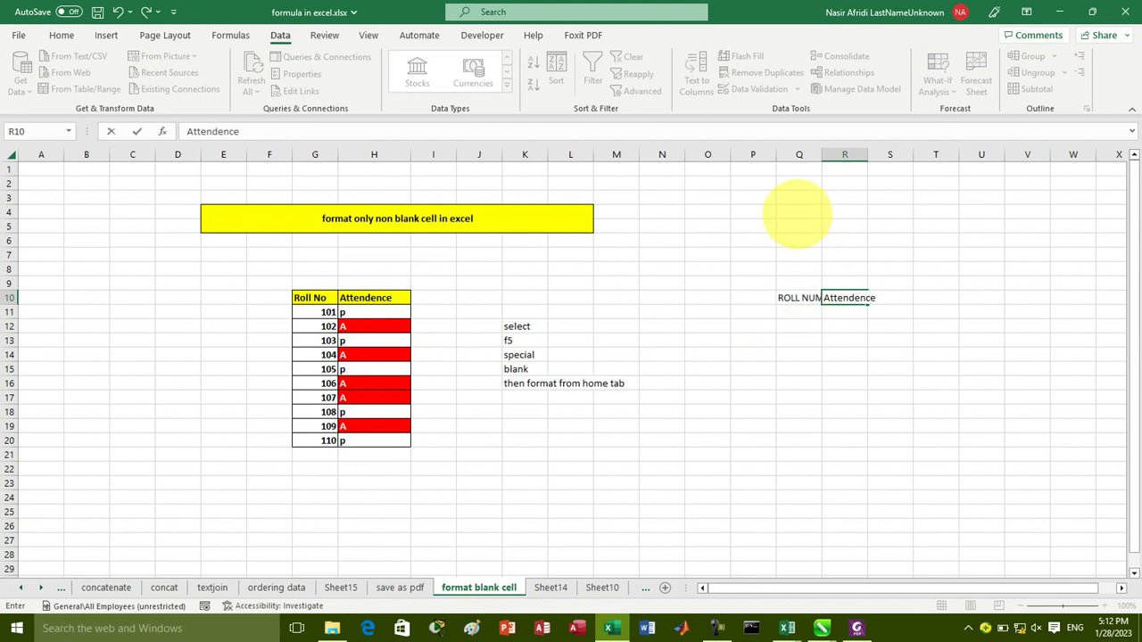
pyautogui.click(844, 154)
pyautogui.moveTo(867, 155)
pyautogui.mouseDown()
pyautogui.moveTo(841, 161)
pyautogui.moveTo(912, 163)
pyautogui.mouseUp()
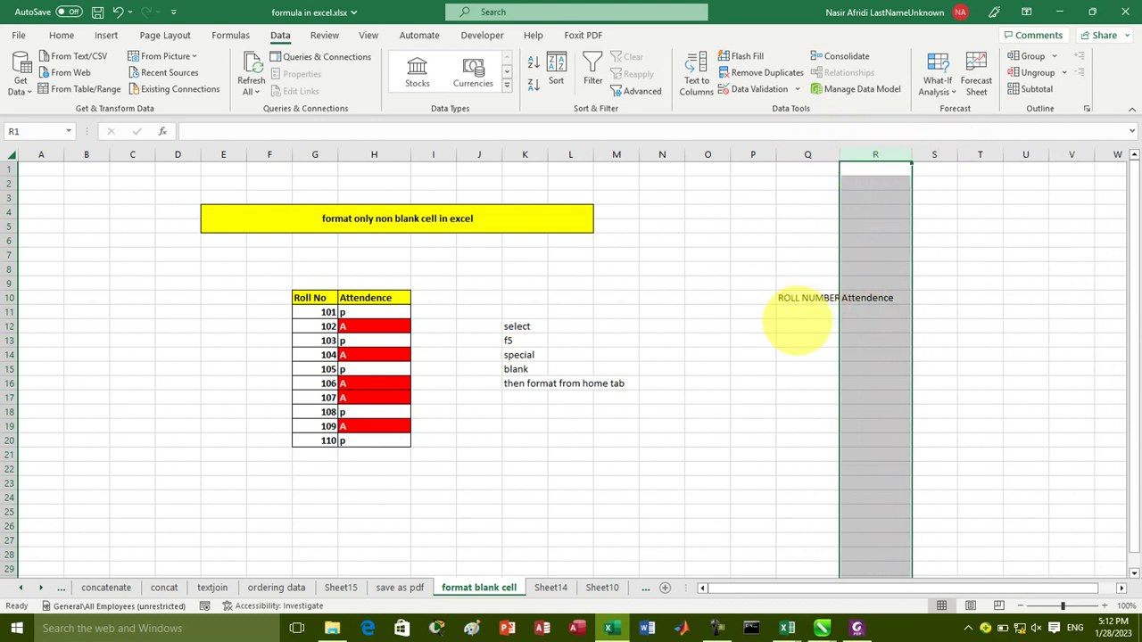
# Step: Fill roll numbers 101 through 109 down Q11:Q19
pyautogui.click(799, 312)
pyautogui.write('101')
pyautogui.press('Return')
pyautogui.write('102')
pyautogui.click(802, 313)
pyautogui.moveTo(803, 312)
pyautogui.mouseDown()
pyautogui.moveTo(834, 376)
pyautogui.moveTo(834, 436)
pyautogui.mouseUp()
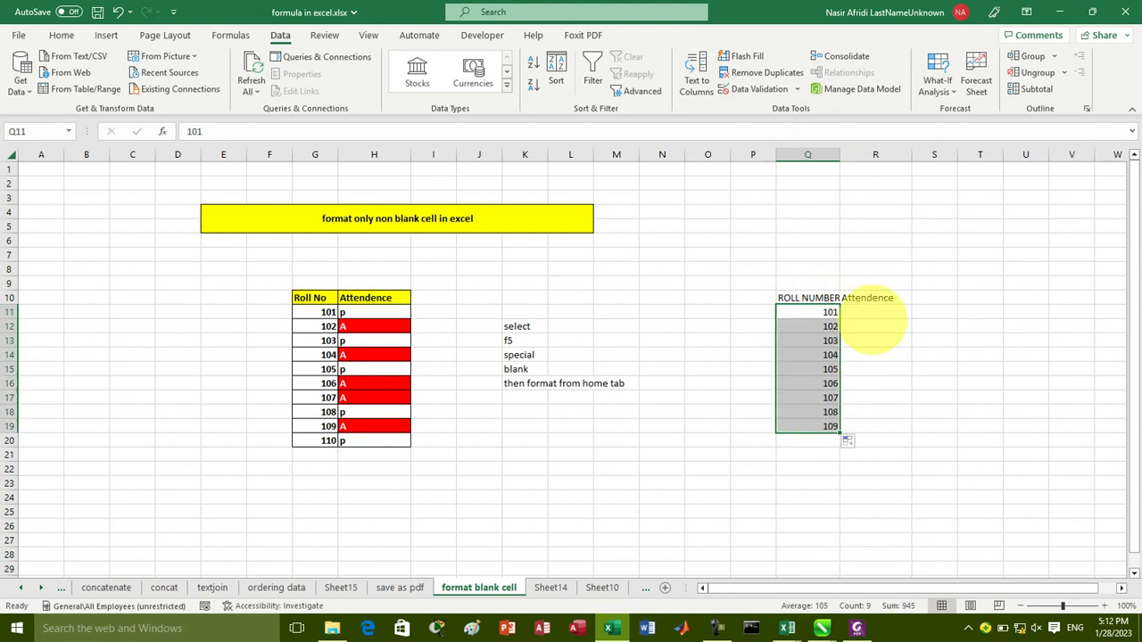
pyautogui.click(872, 327)
# Step: Mark P attendance for rolls 101, 103, 104, 107 and 108, leaving the rest blank
pyautogui.click(873, 317)
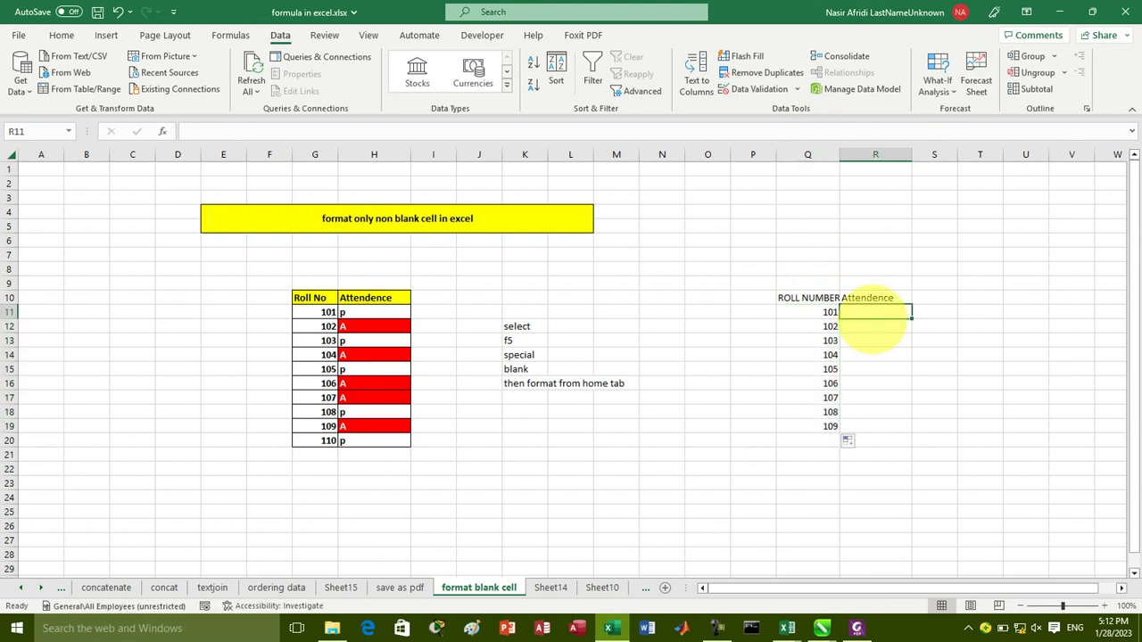
pyautogui.write('p')
pyautogui.press('Return')
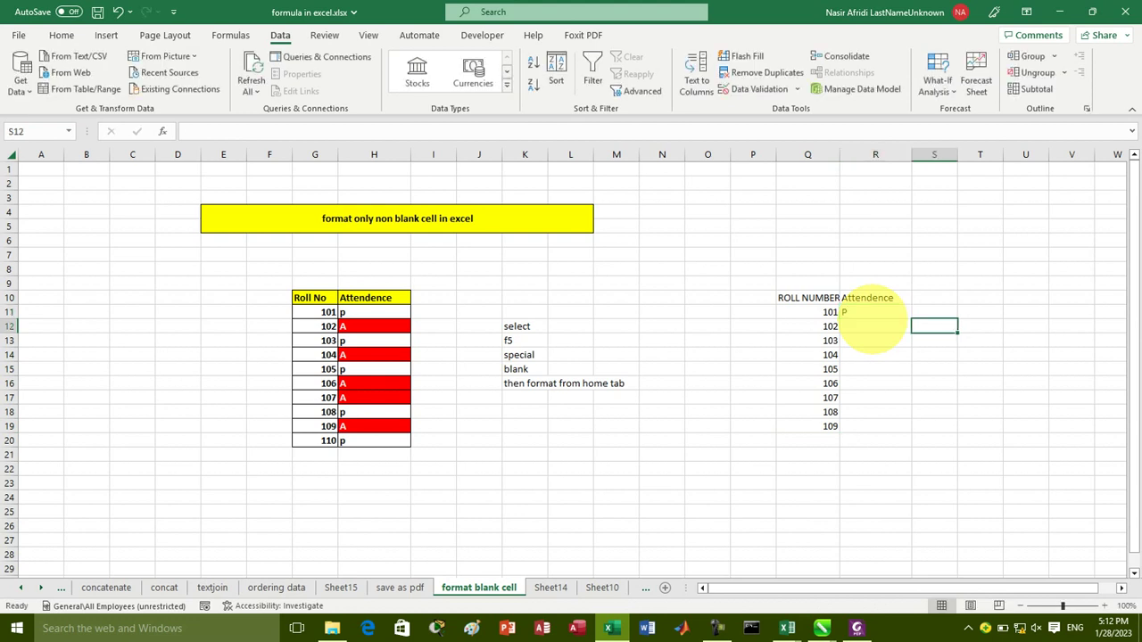
pyautogui.press('Return')
pyautogui.write('P')
pyautogui.press('Return')
pyautogui.write('P')
pyautogui.press('Return')
pyautogui.press('Return')
pyautogui.press('Return')
pyautogui.write('P')
pyautogui.press('Return')
pyautogui.write('P')
pyautogui.press('Return')
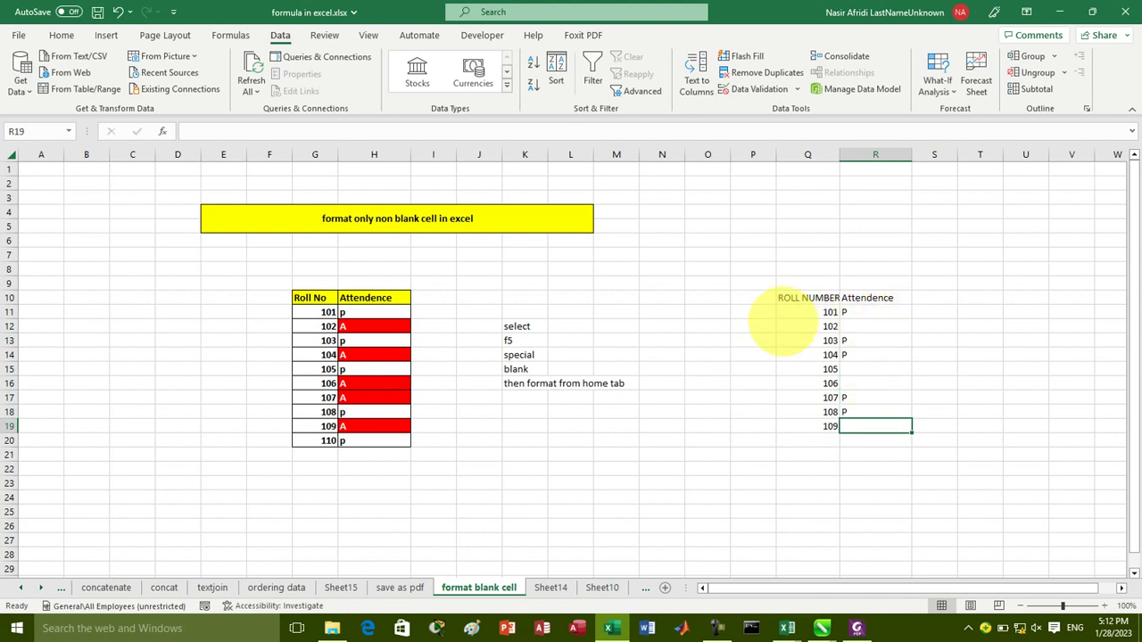
# Step: Apply All Borders to Q10:R19 and fill the Q10:R10 header cells yellow
pyautogui.moveTo(792, 302); pyautogui.dragTo(888, 428)
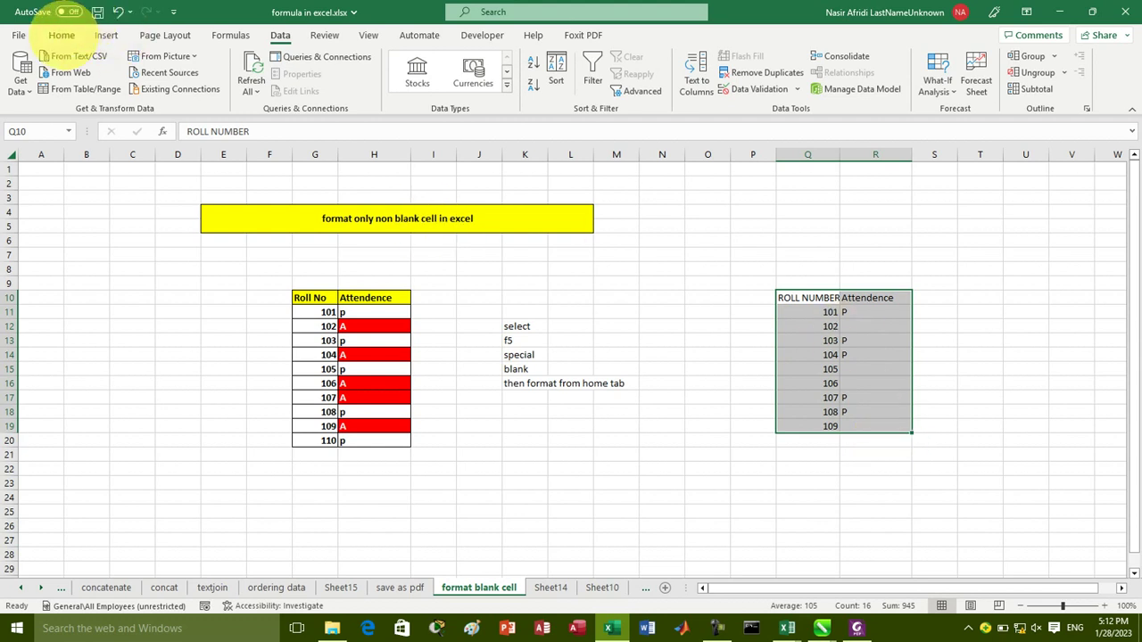
pyautogui.click(59, 34)
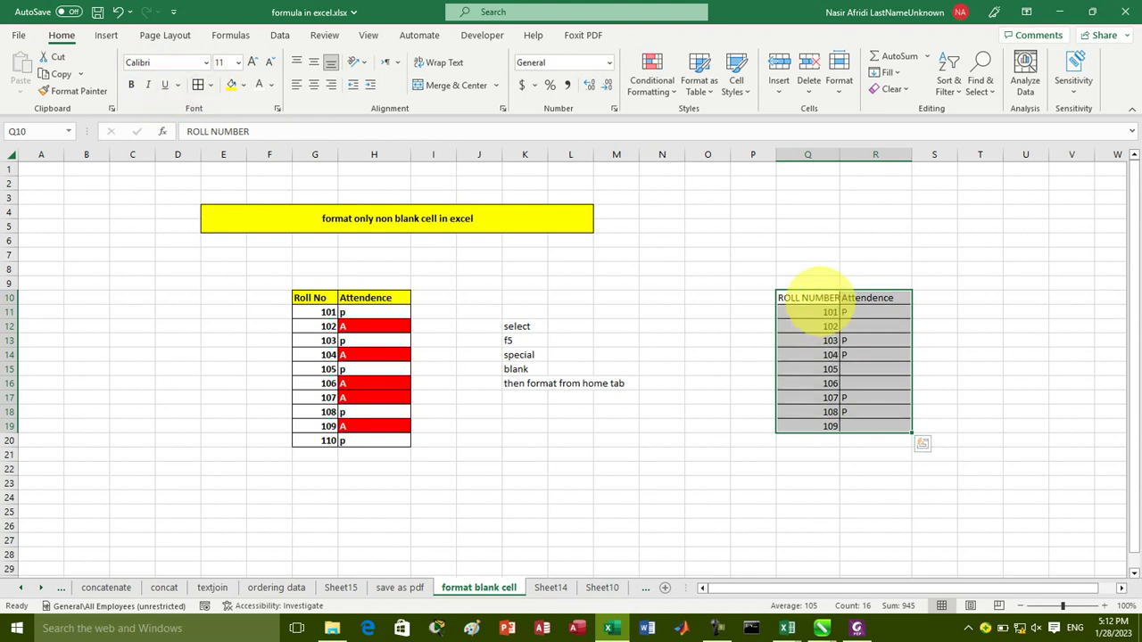
pyautogui.click(800, 297)
pyautogui.moveTo(803, 297); pyautogui.dragTo(867, 298)
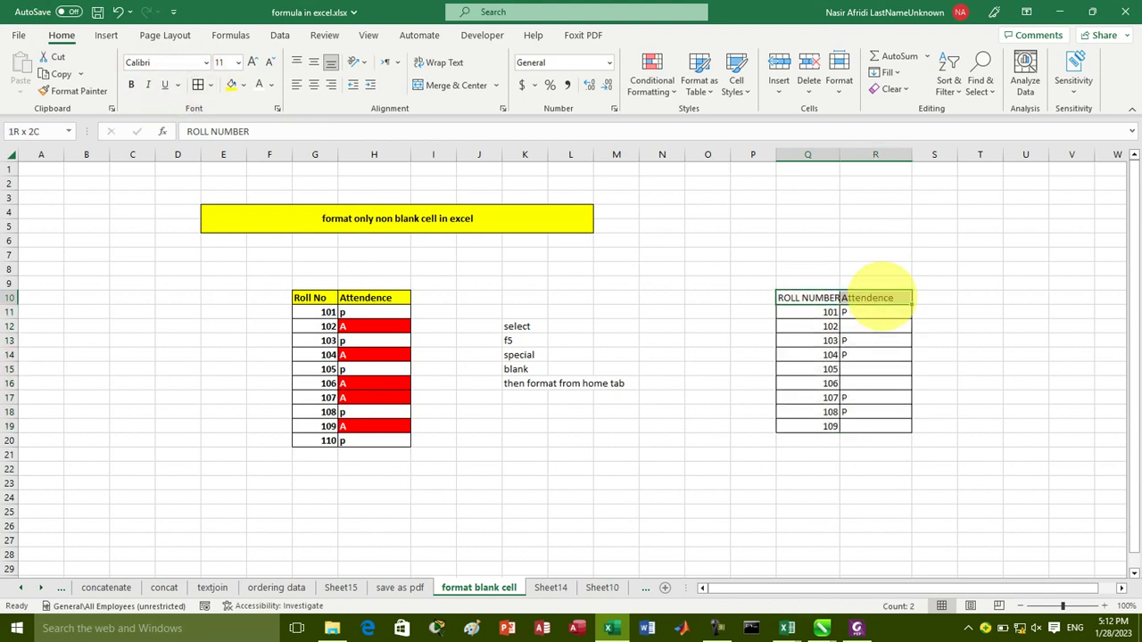
pyautogui.click(232, 84)
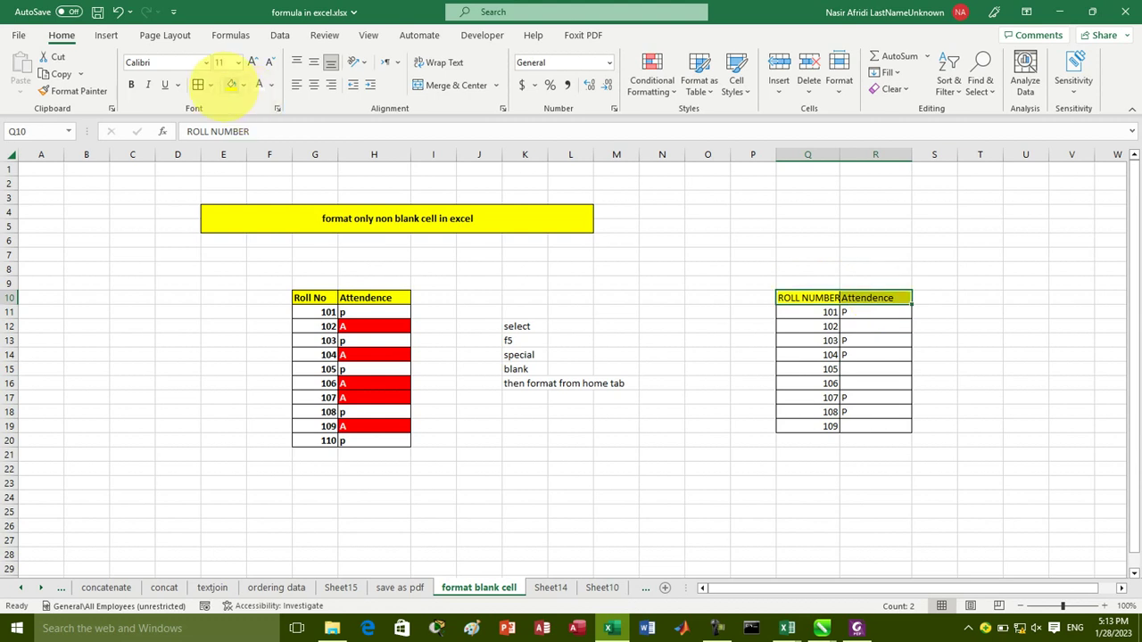
pyautogui.click(1027, 355)
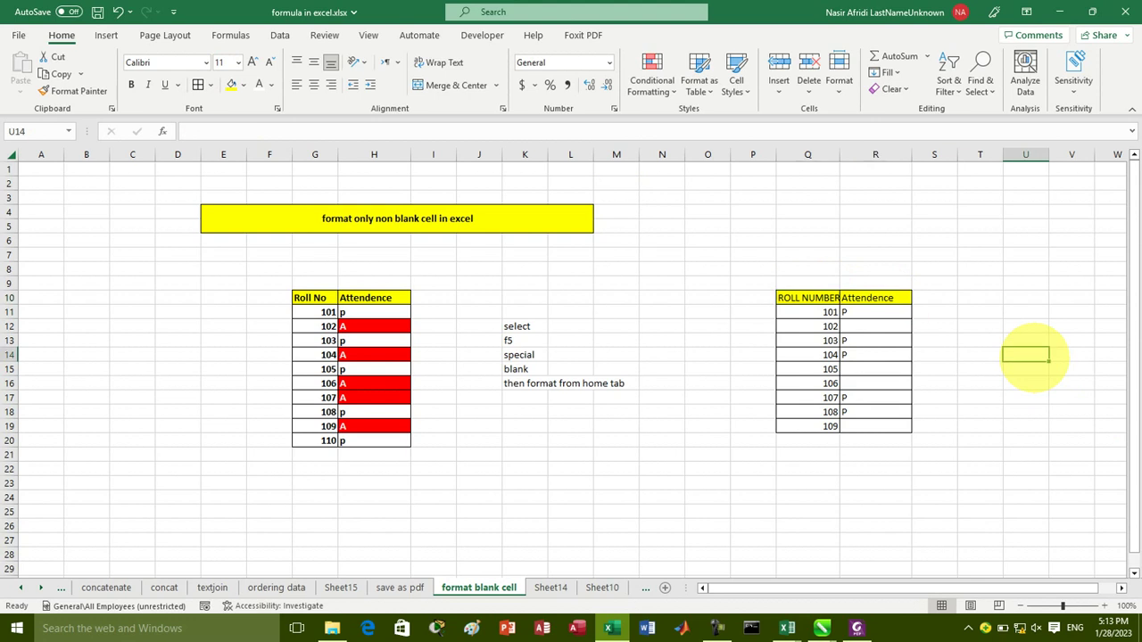
pyautogui.moveTo(825, 299); pyautogui.dragTo(888, 426)
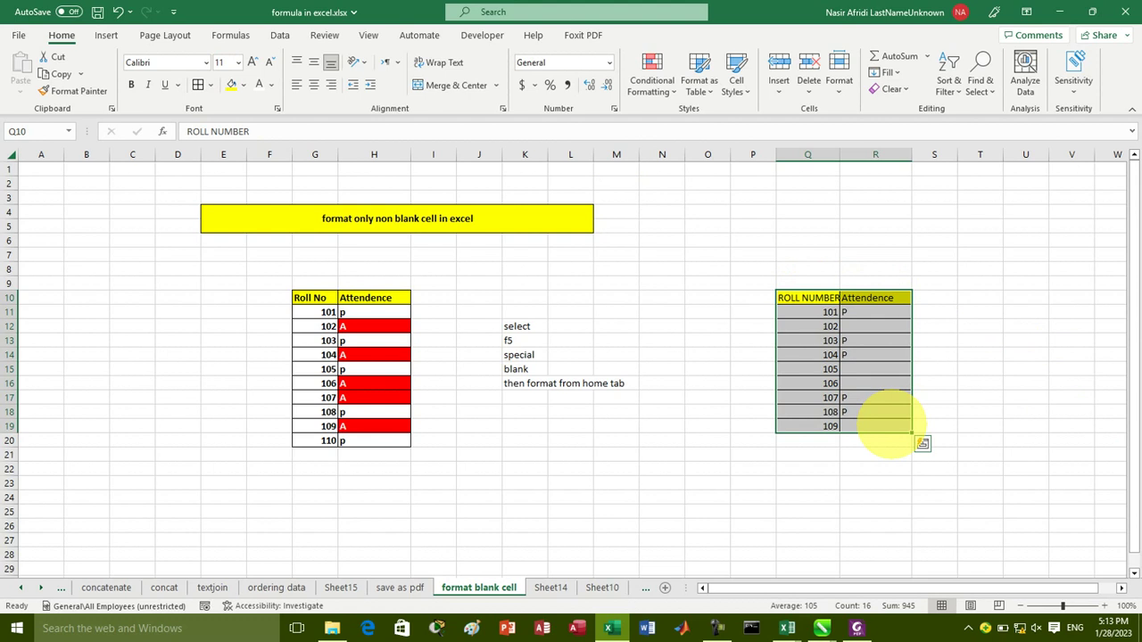
# Step: Use Go To Special with Blanks to select the empty Attendence cells for rolls 102, 105, 106 and 109
pyautogui.press('F5')
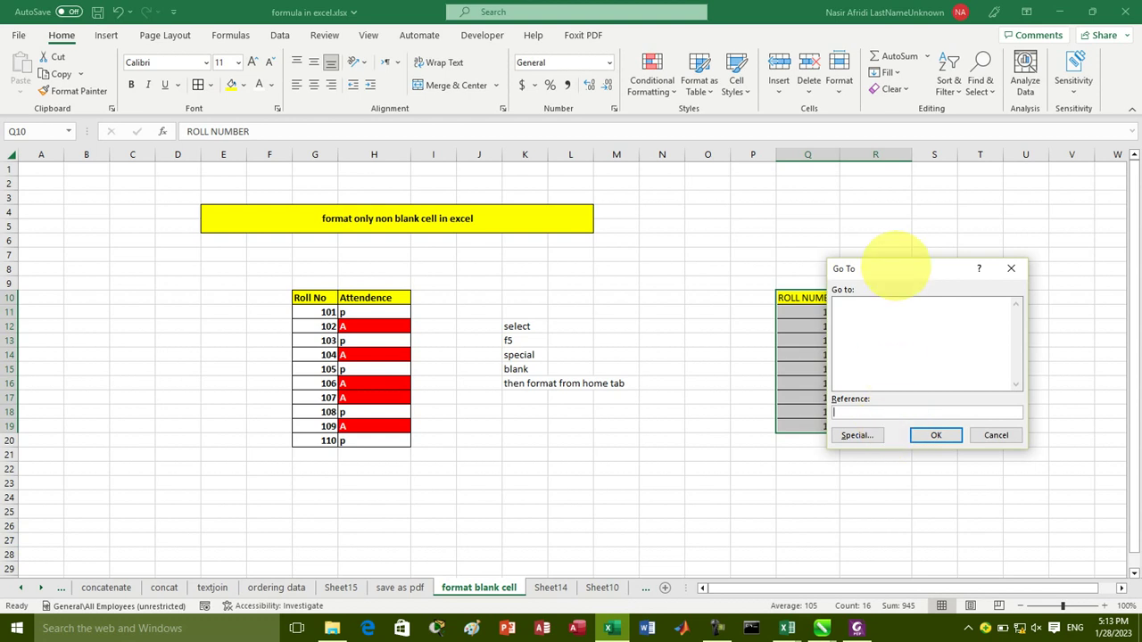
pyautogui.moveTo(895, 266); pyautogui.dragTo(990, 186)
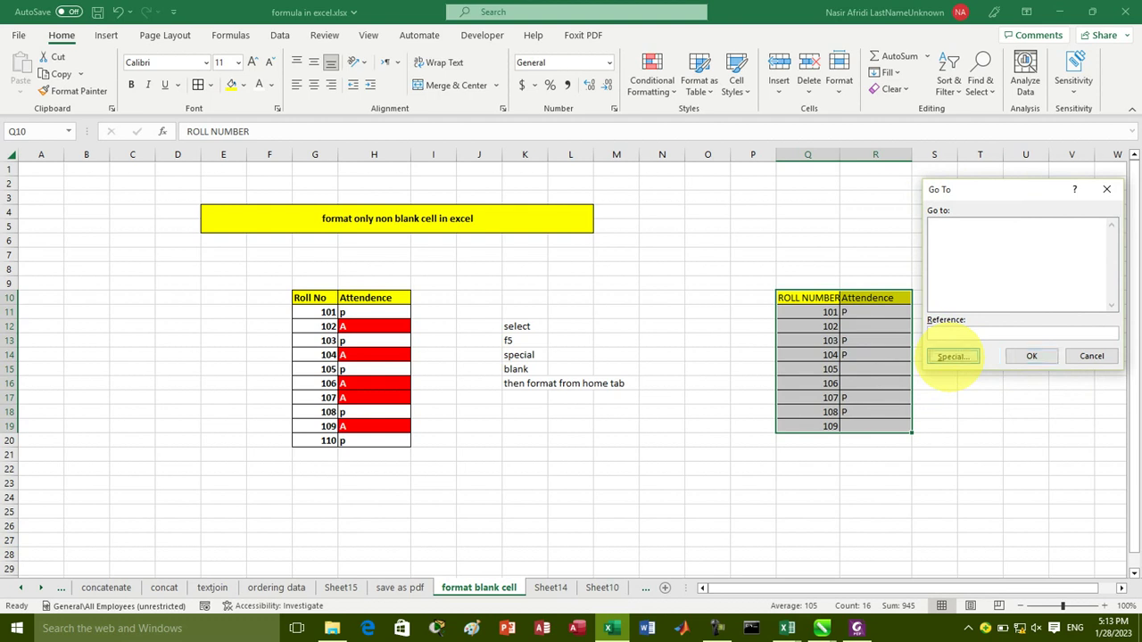
pyautogui.click(951, 356)
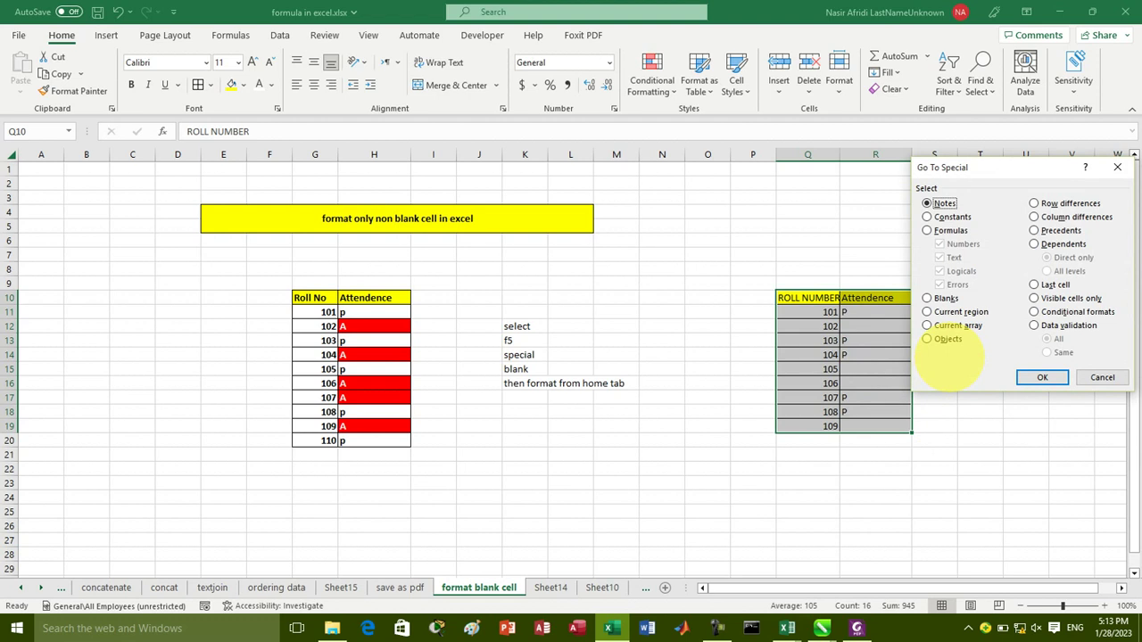
pyautogui.click(928, 298)
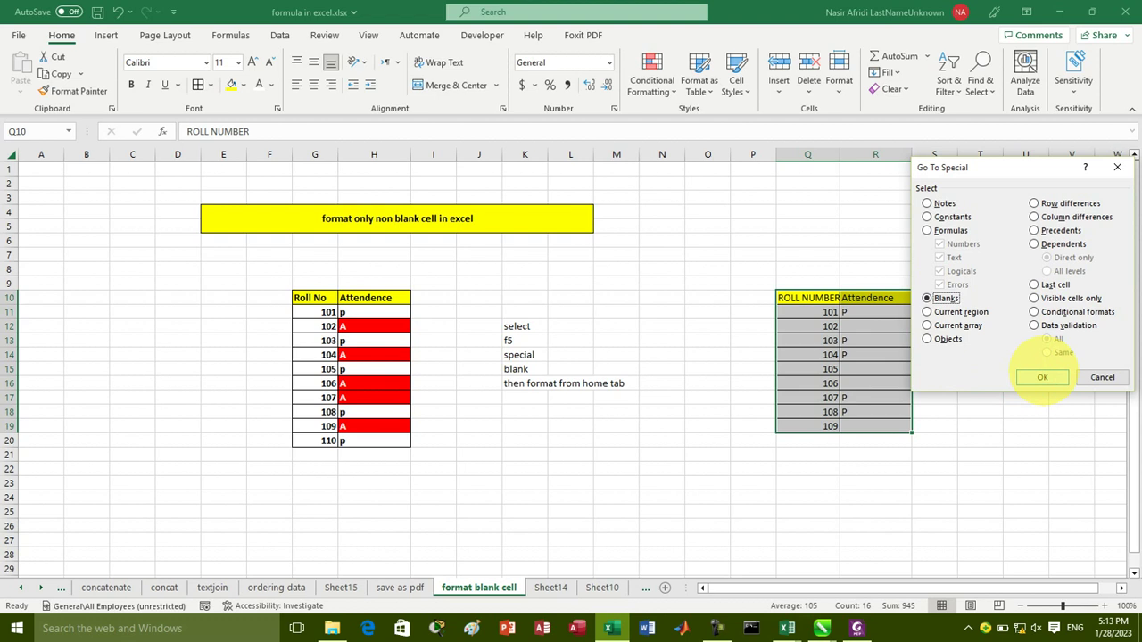
pyautogui.click(1042, 376)
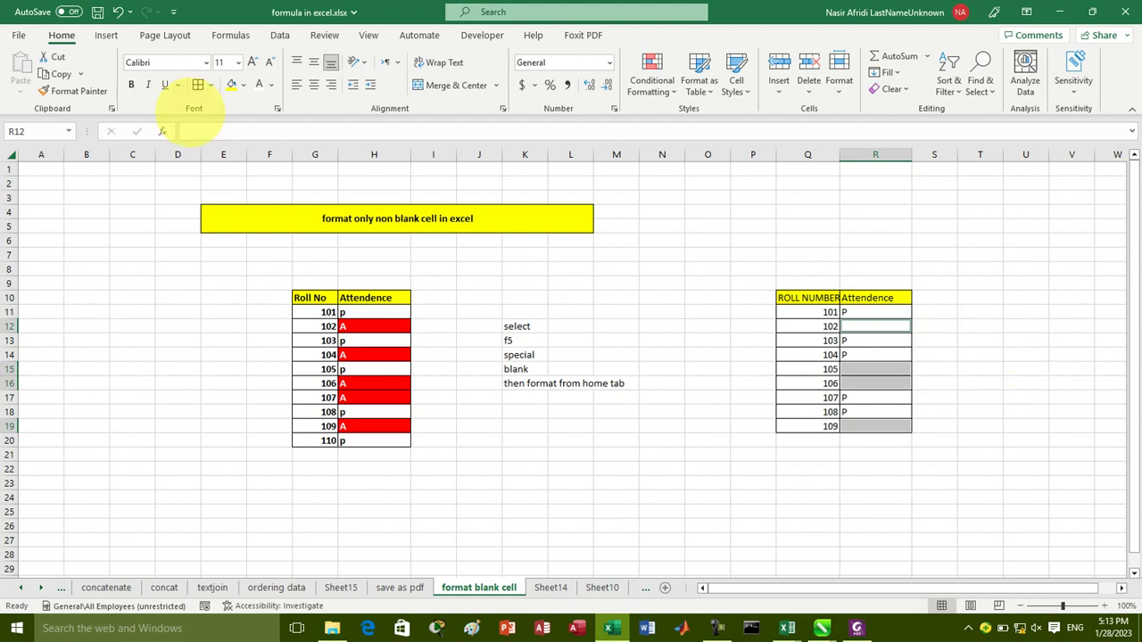
# Step: Fill the selected blank Attendence cells red and enter A in all of them with Ctrl+Enter
pyautogui.click(243, 85)
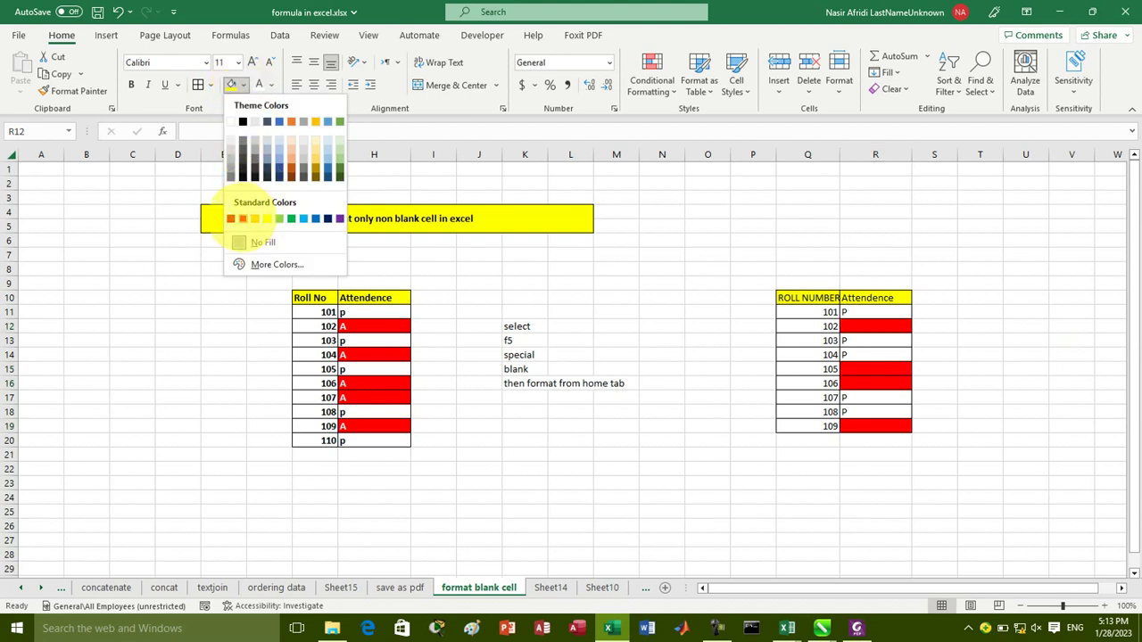
pyautogui.click(243, 218)
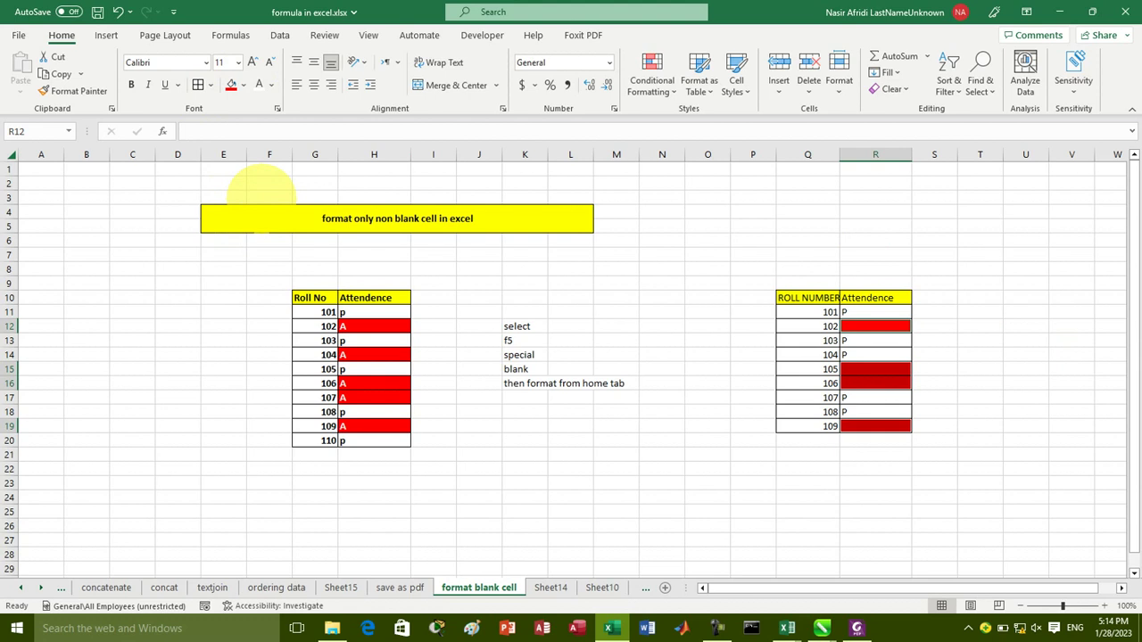
pyautogui.write('A')
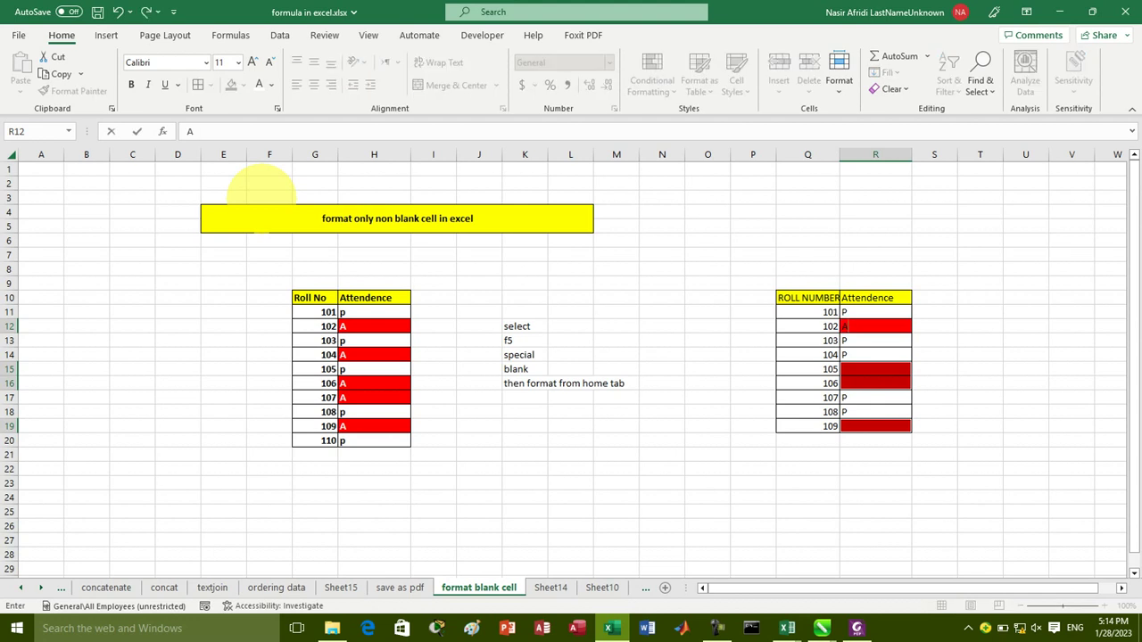
pyautogui.hotkey('ctrl', 'Return')
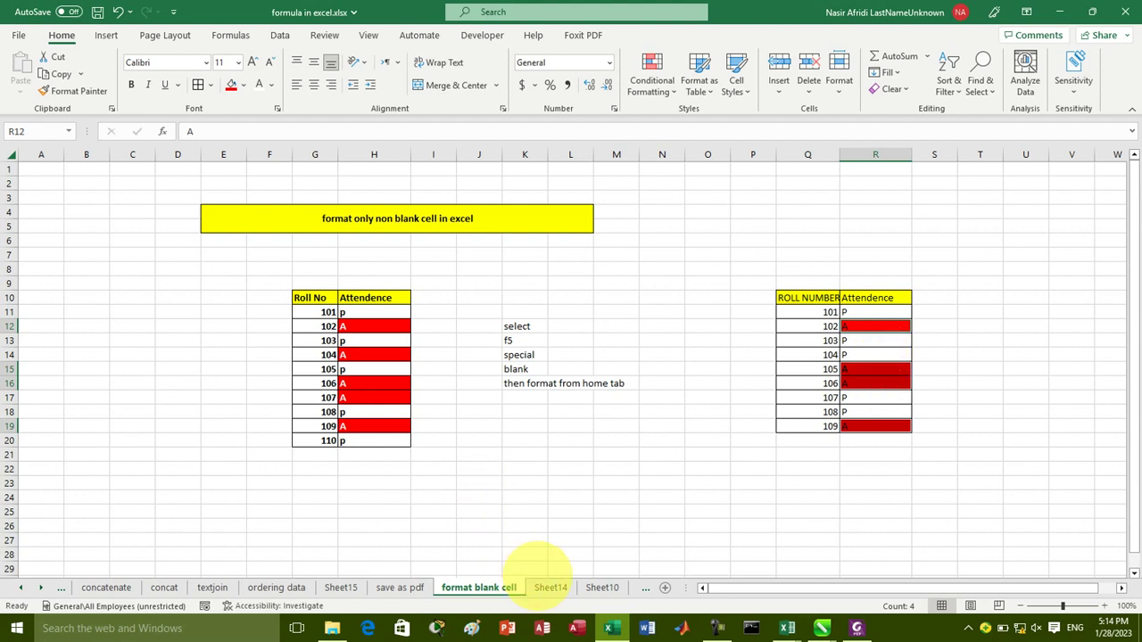
# Step: On Sheet10, clear the father names in G9:G13 and the names in F9:F13 by dragging the fill handle back
pyautogui.click(550, 588)
pyautogui.click(521, 540)
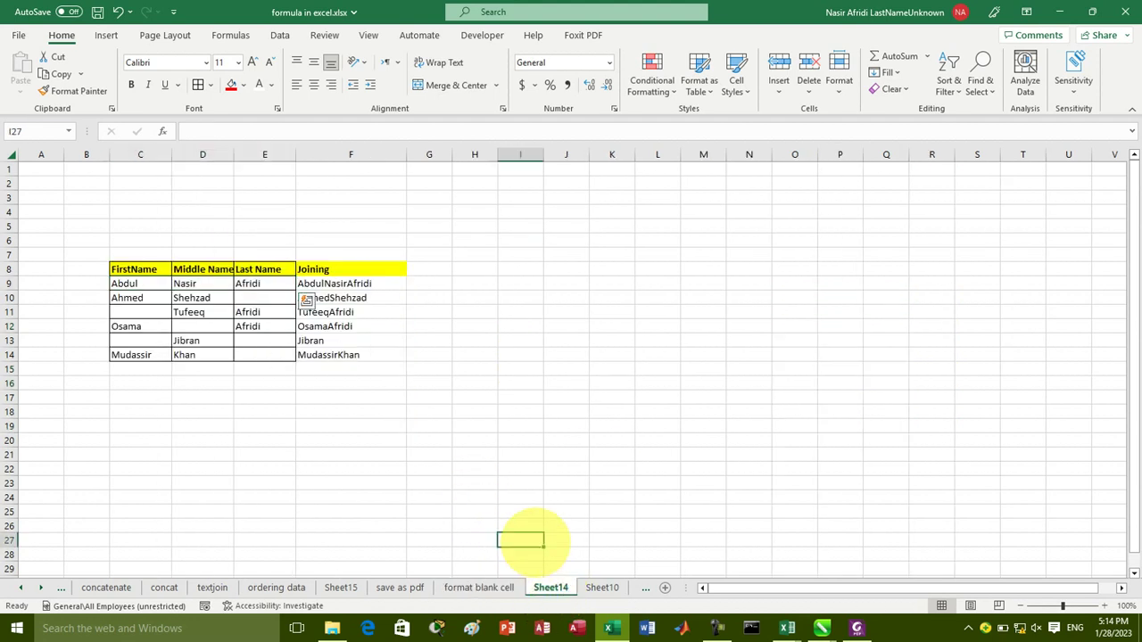
pyautogui.click(602, 587)
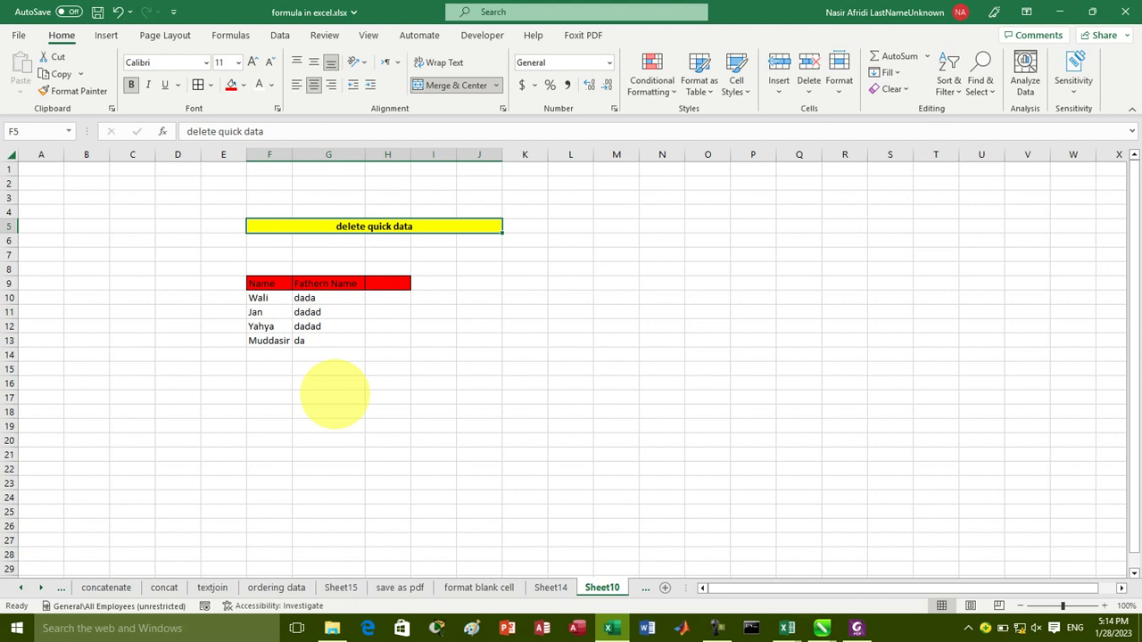
pyautogui.click(328, 155)
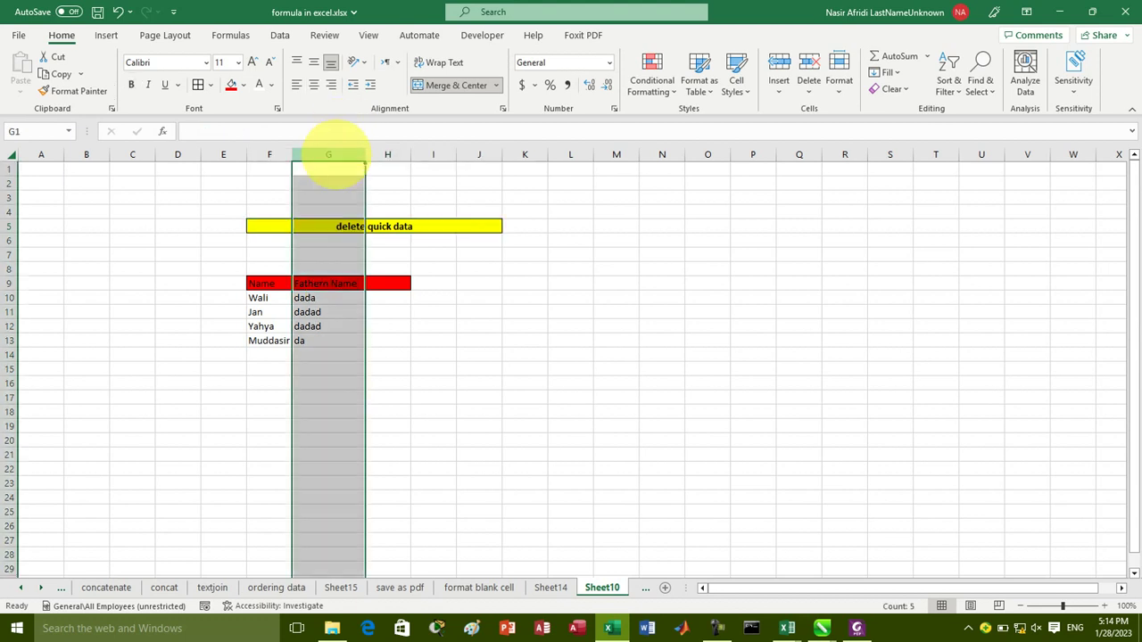
pyautogui.moveTo(337, 287); pyautogui.dragTo(343, 344)
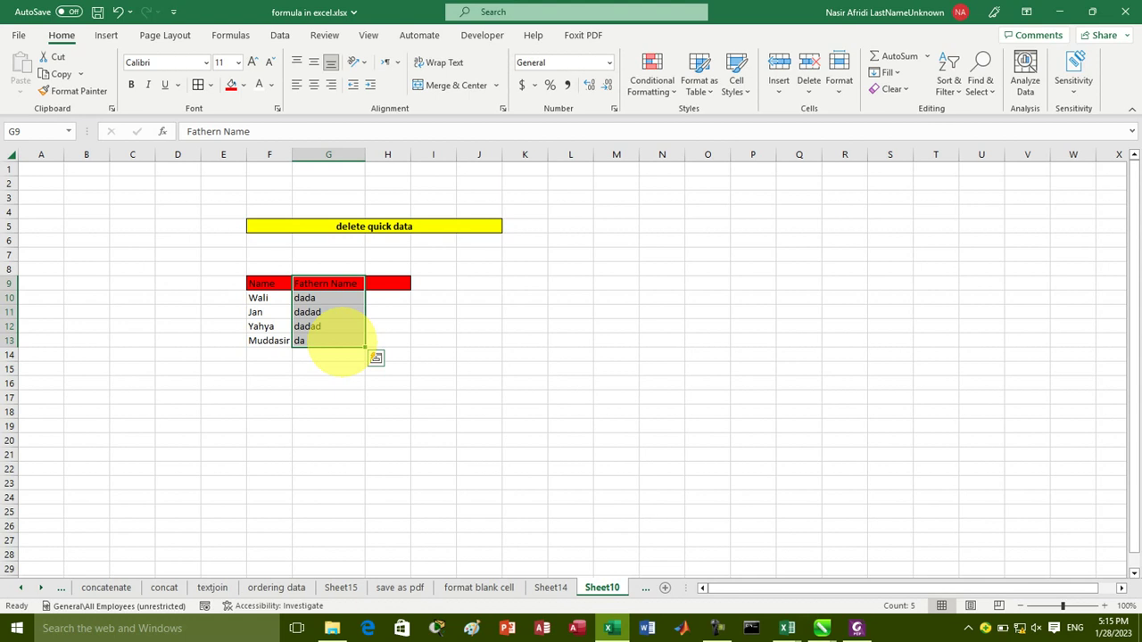
pyautogui.moveTo(363, 347); pyautogui.dragTo(357, 283)
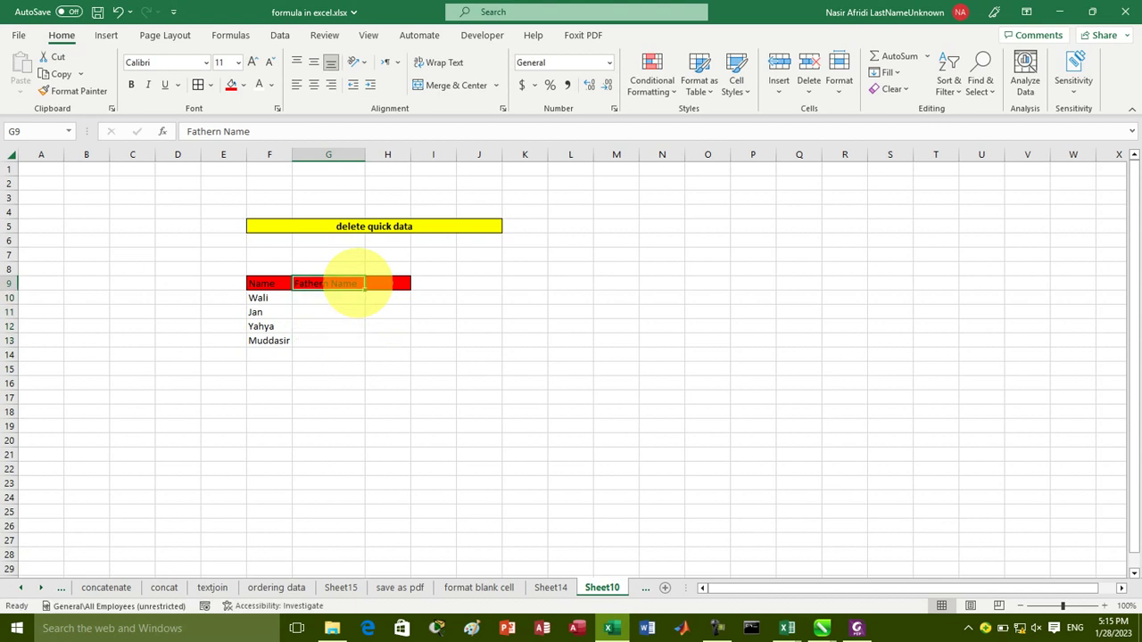
pyautogui.moveTo(270, 284)
pyautogui.mouseDown()
pyautogui.moveTo(280, 345)
pyautogui.moveTo(279, 267)
pyautogui.mouseUp()
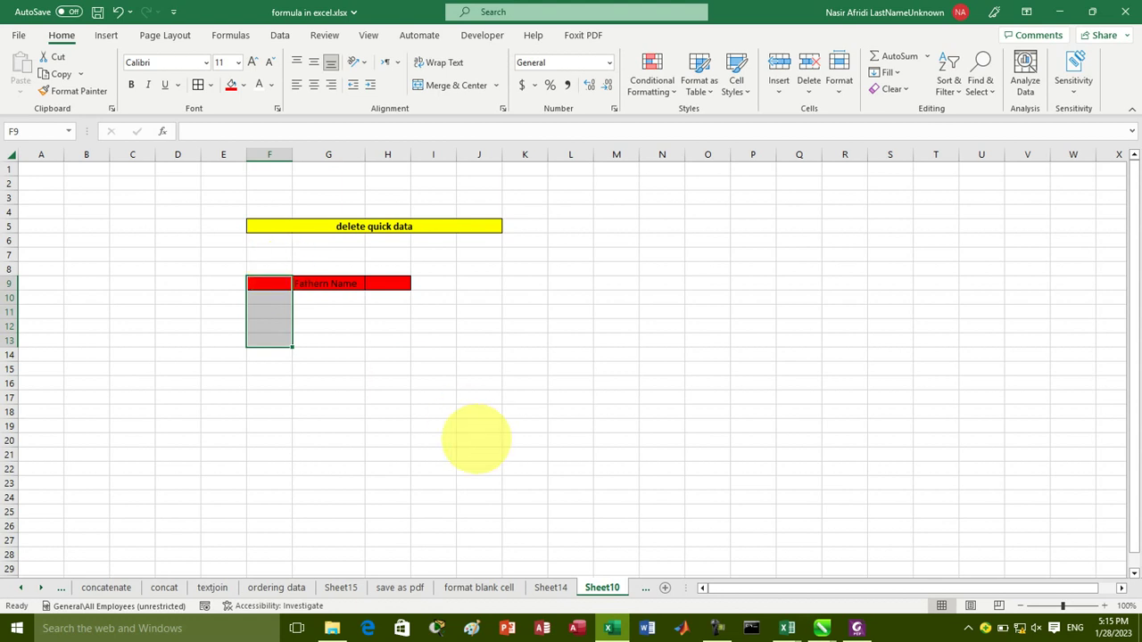
pyautogui.click(40, 587)
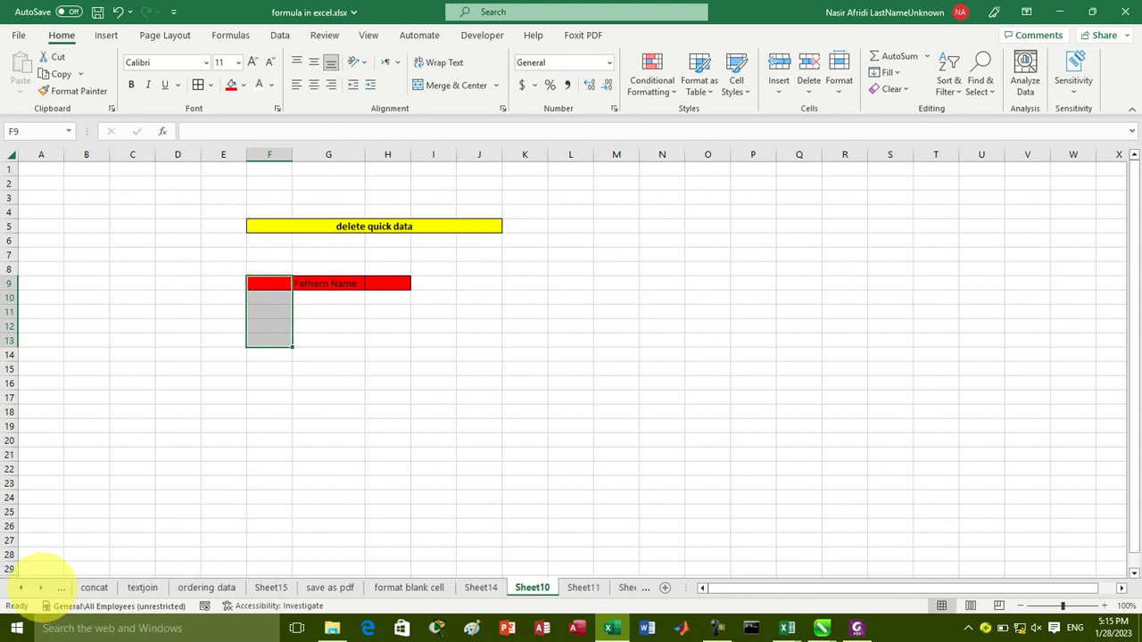
# Step: On Sheet11, delete empty columns H and I so Fathern Name sits beside Name
pyautogui.click(584, 587)
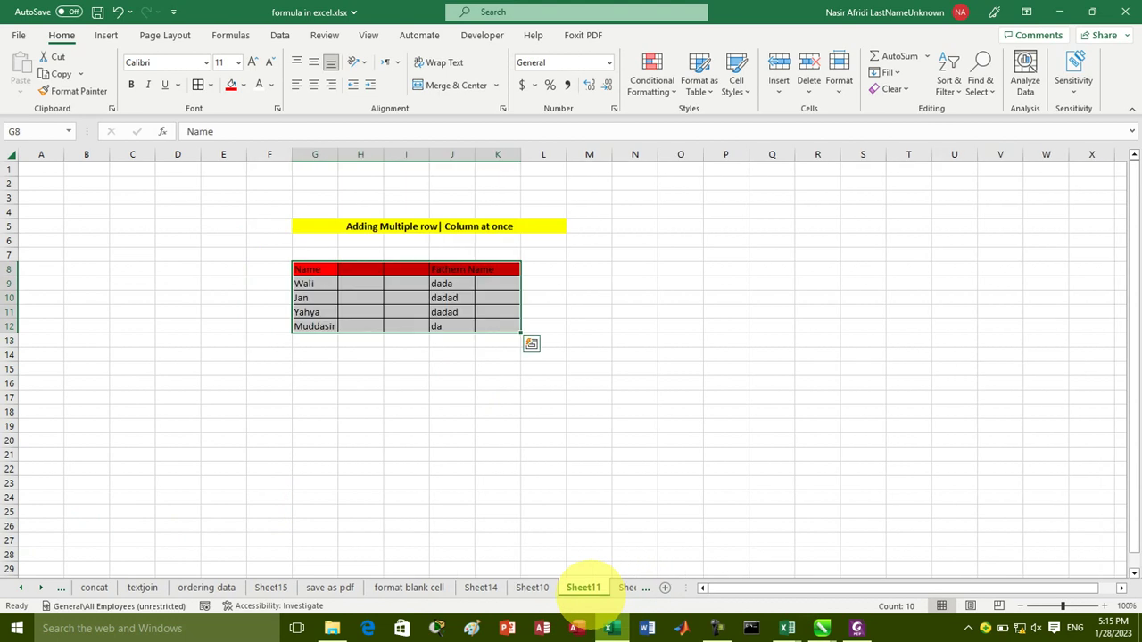
pyautogui.click(549, 455)
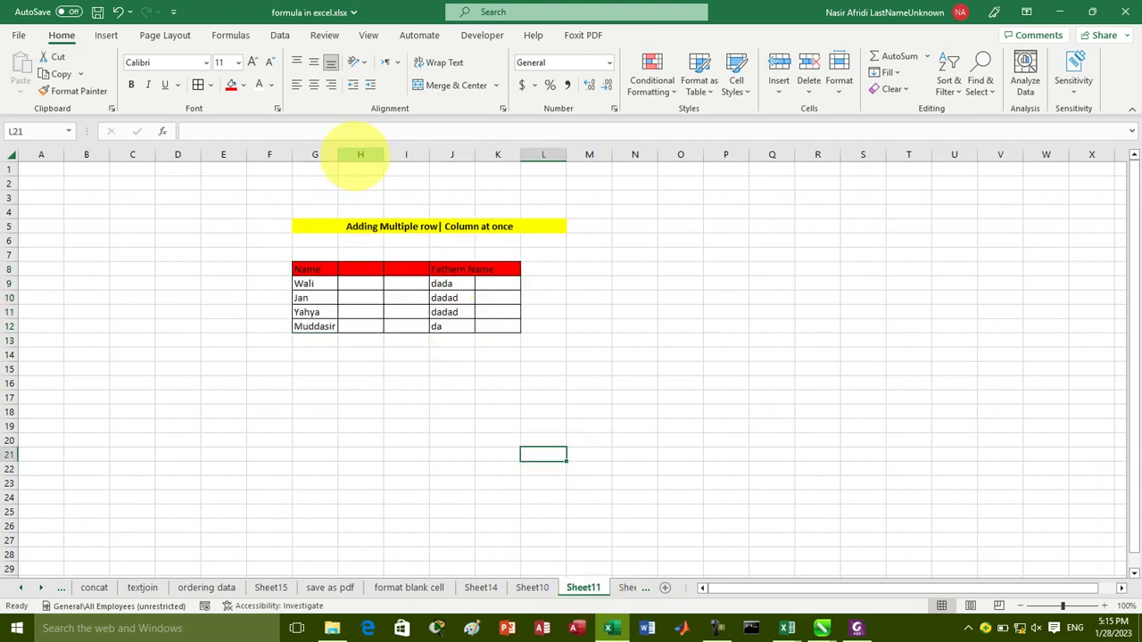
pyautogui.moveTo(361, 155); pyautogui.dragTo(406, 156)
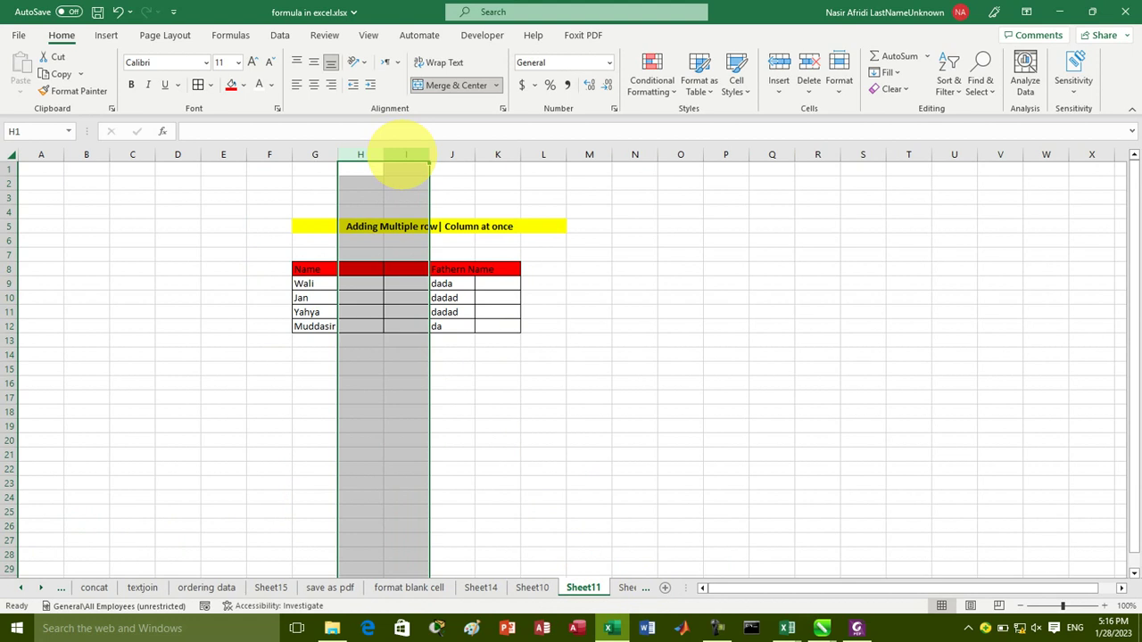
pyautogui.rightClick(404, 157)
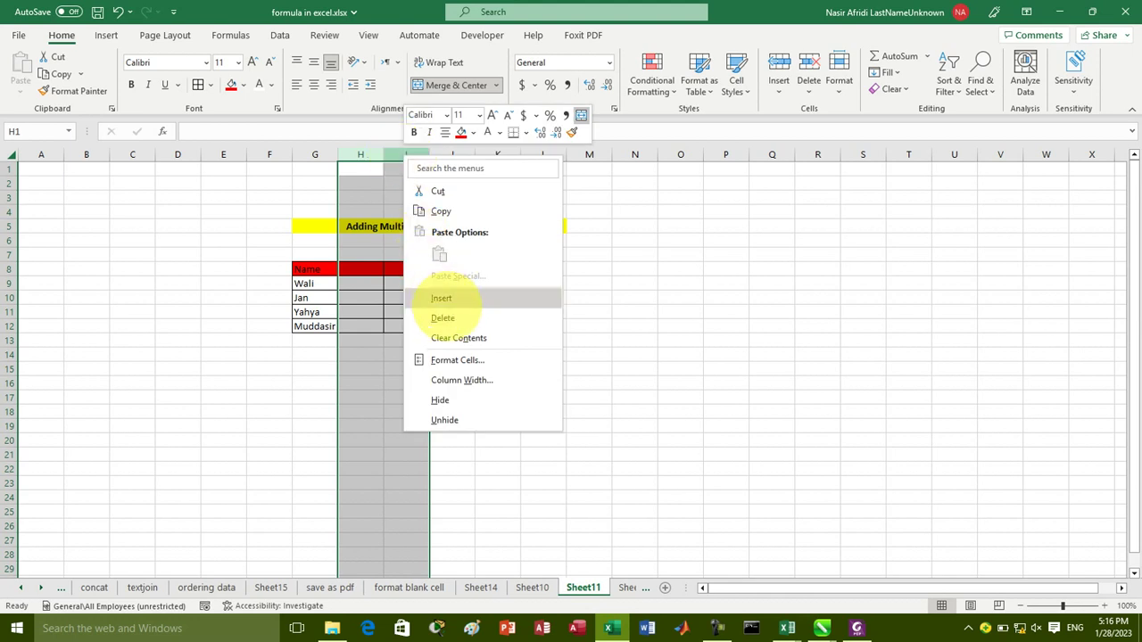
pyautogui.click(443, 317)
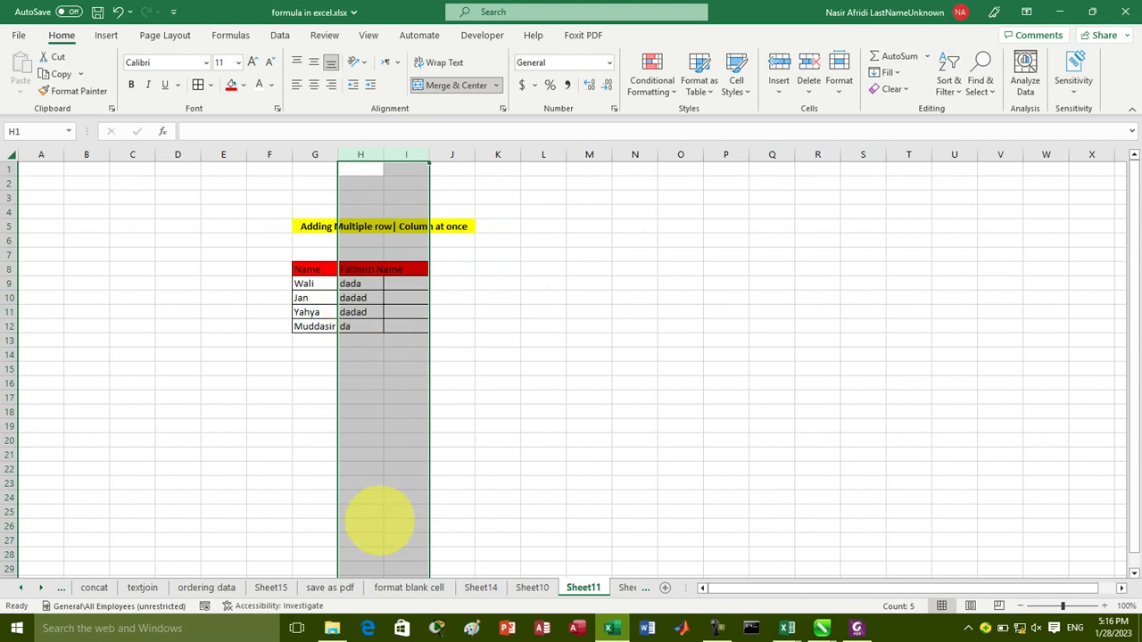
# Step: Insert one blank row at row 10, then three more at rows 11–13, above Jan
pyautogui.click(13, 297)
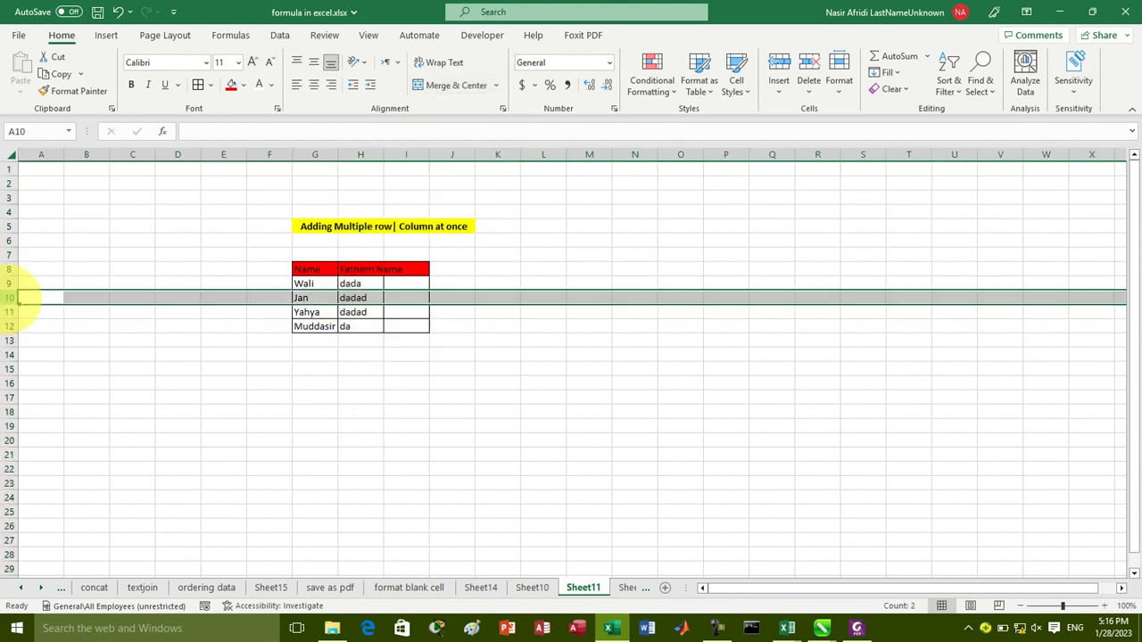
pyautogui.rightClick(19, 297)
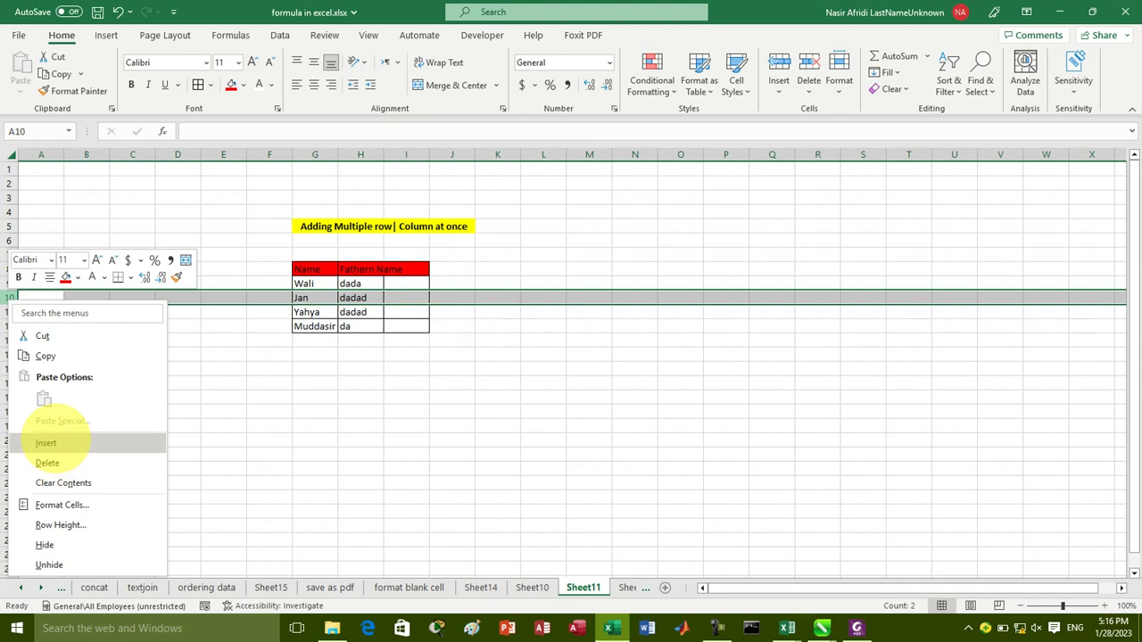
pyautogui.click(49, 443)
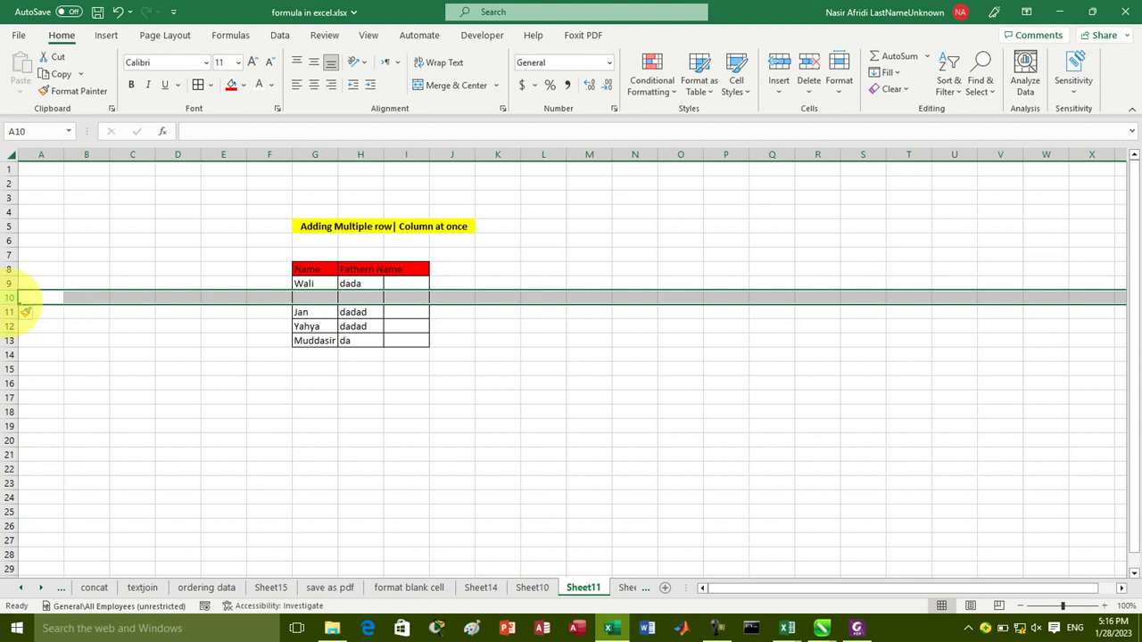
pyautogui.moveTo(26, 311); pyautogui.dragTo(27, 341)
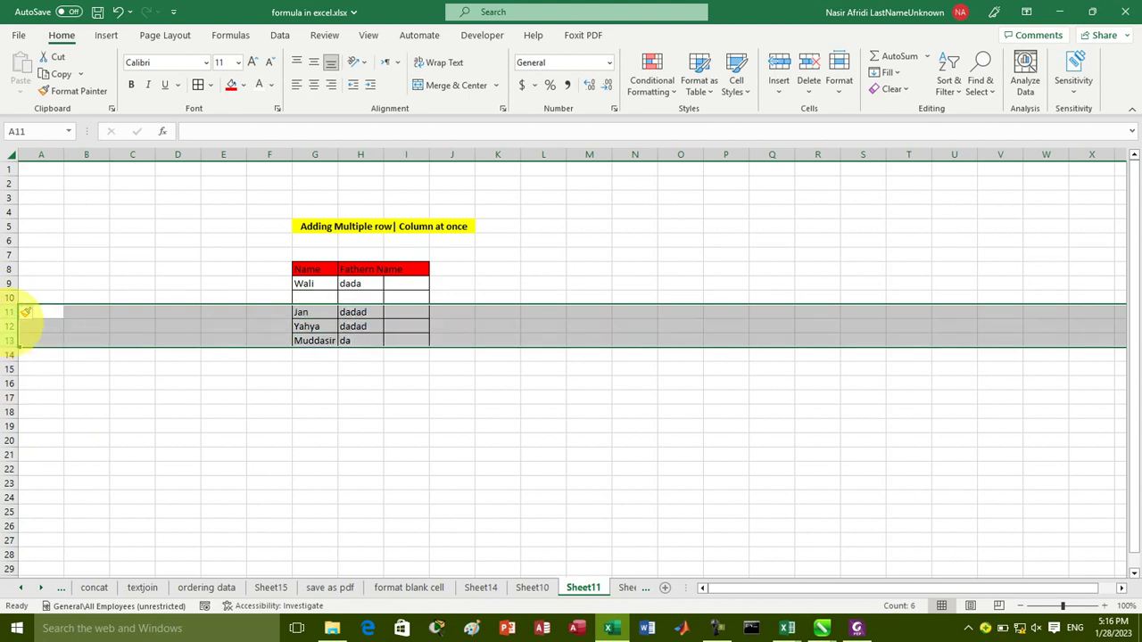
pyautogui.rightClick(25, 312)
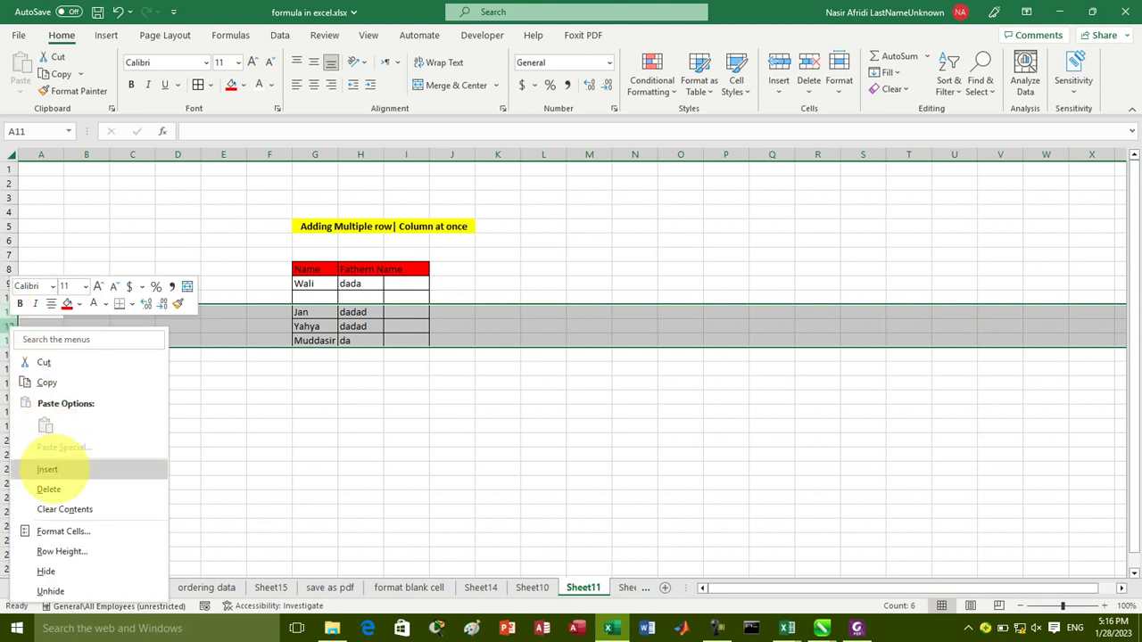
pyautogui.click(49, 469)
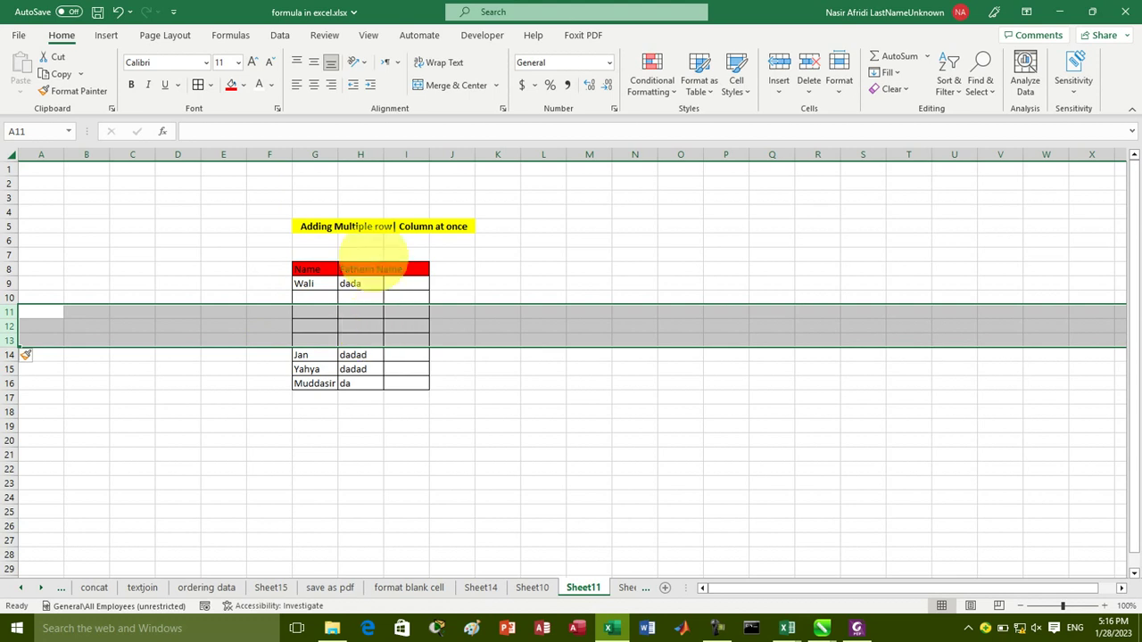
# Step: Insert two blank columns at H, then three more at H:J, moving Fathern Name to column M
pyautogui.click(353, 155)
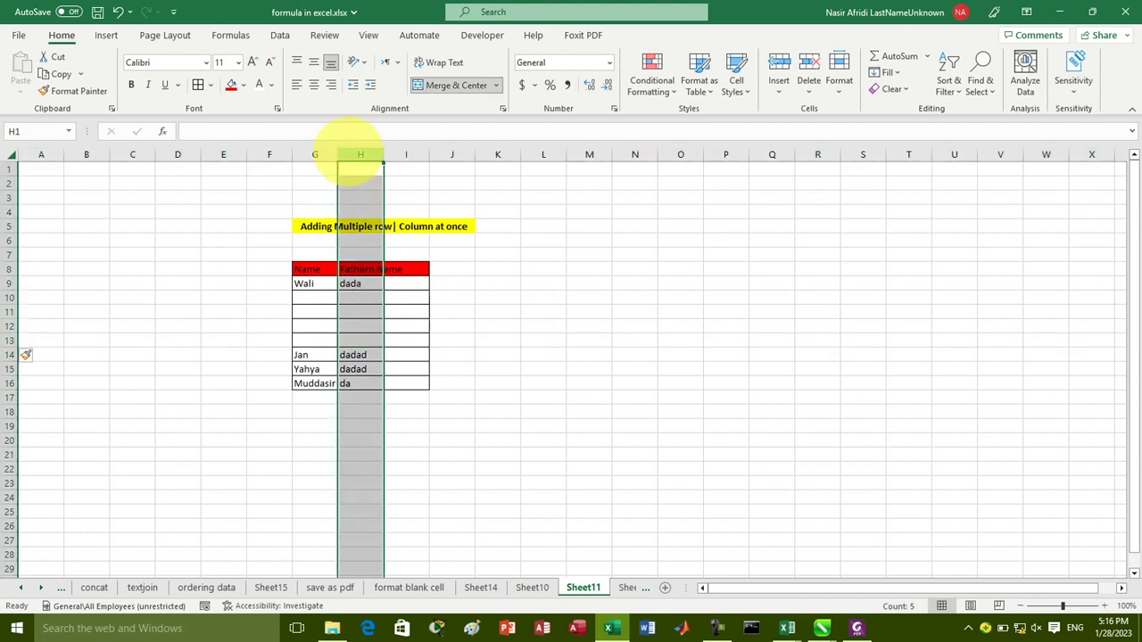
pyautogui.rightClick(353, 156)
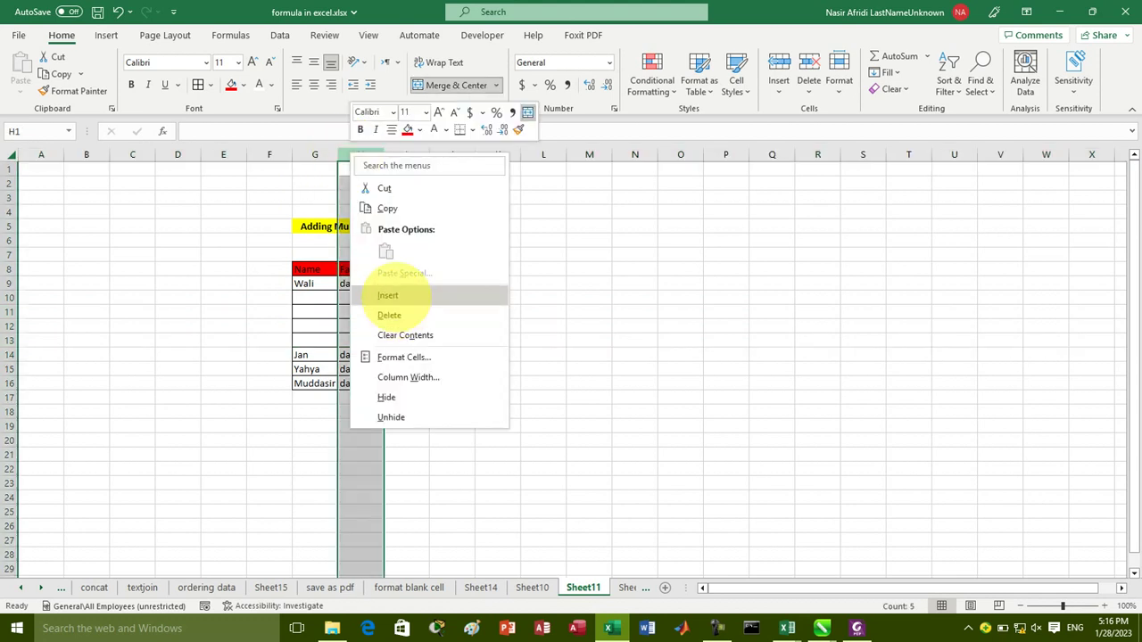
pyautogui.click(389, 296)
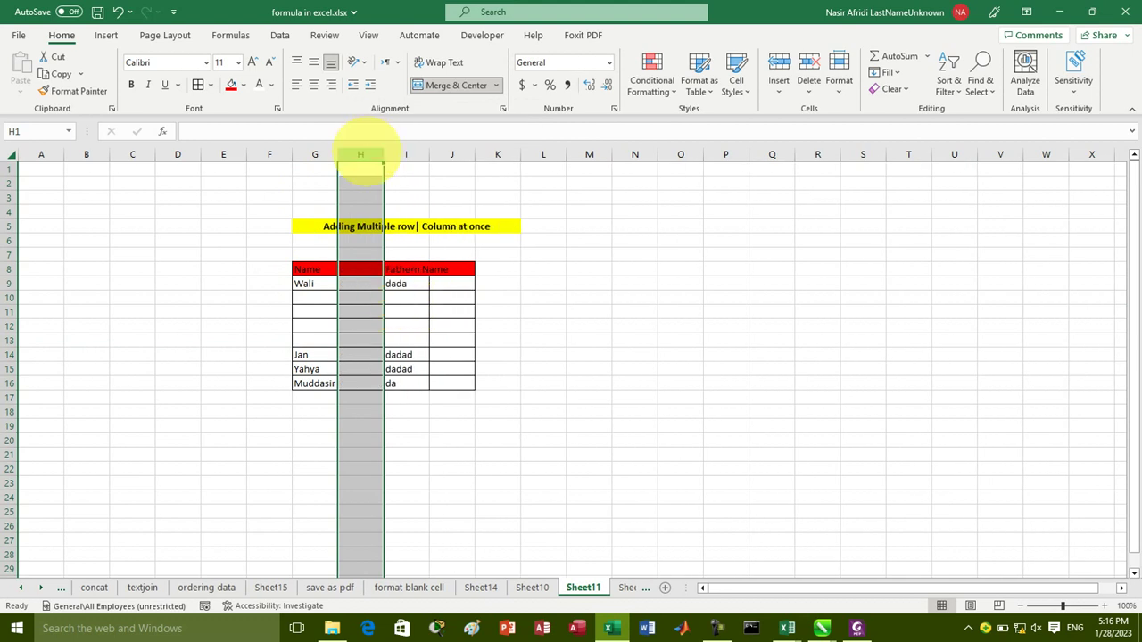
pyautogui.rightClick(366, 155)
pyautogui.click(407, 298)
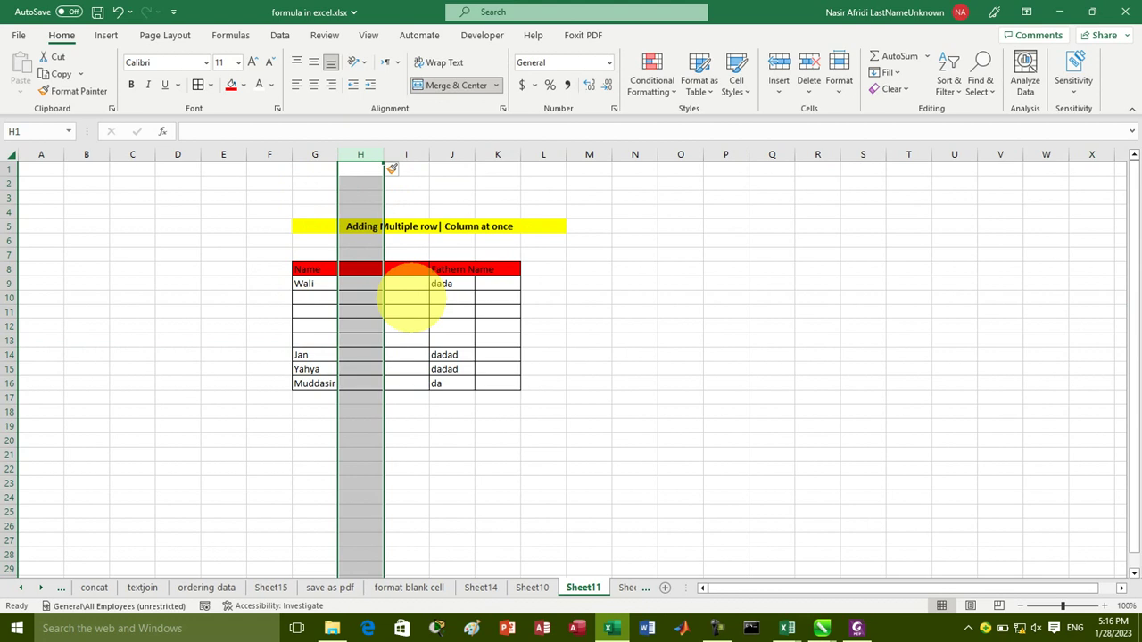
pyautogui.moveTo(361, 156); pyautogui.dragTo(448, 157)
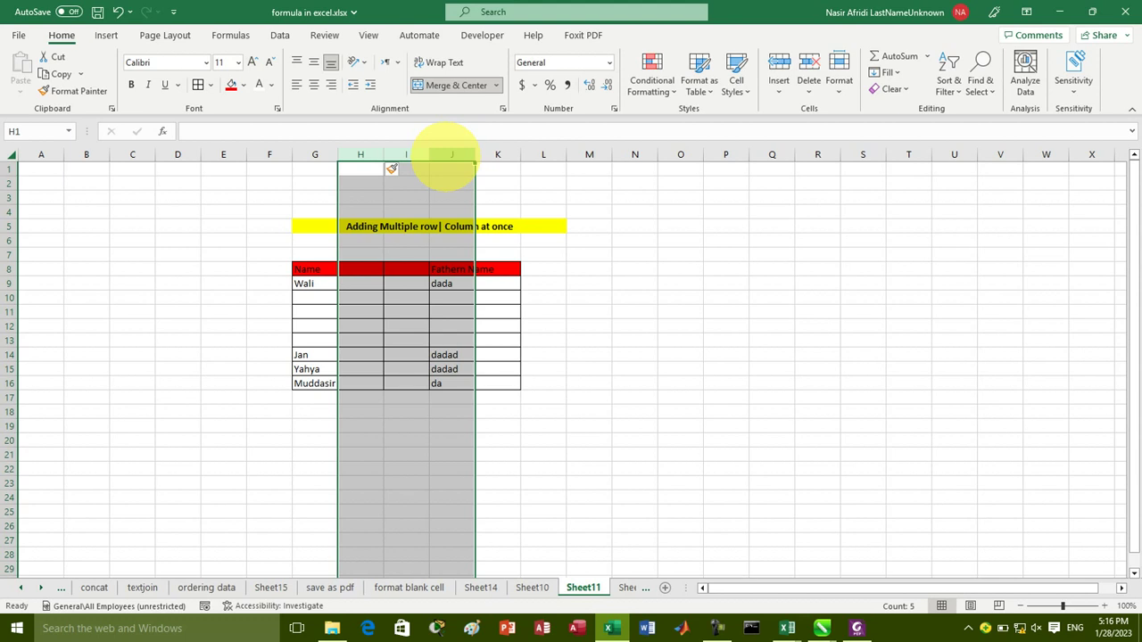
pyautogui.rightClick(448, 161)
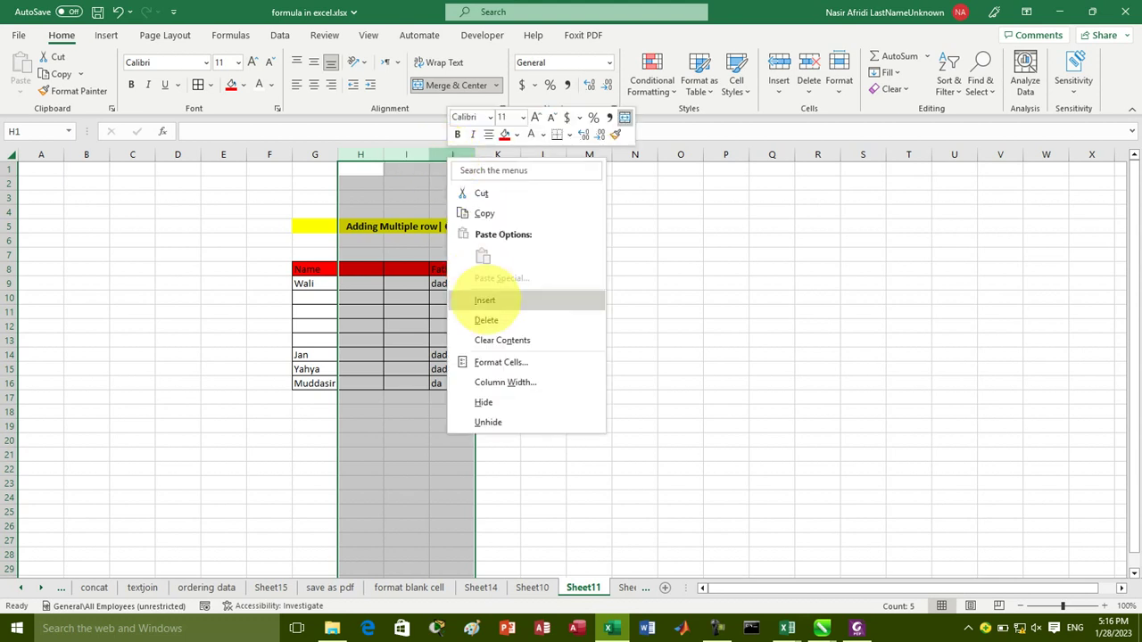
pyautogui.click(489, 300)
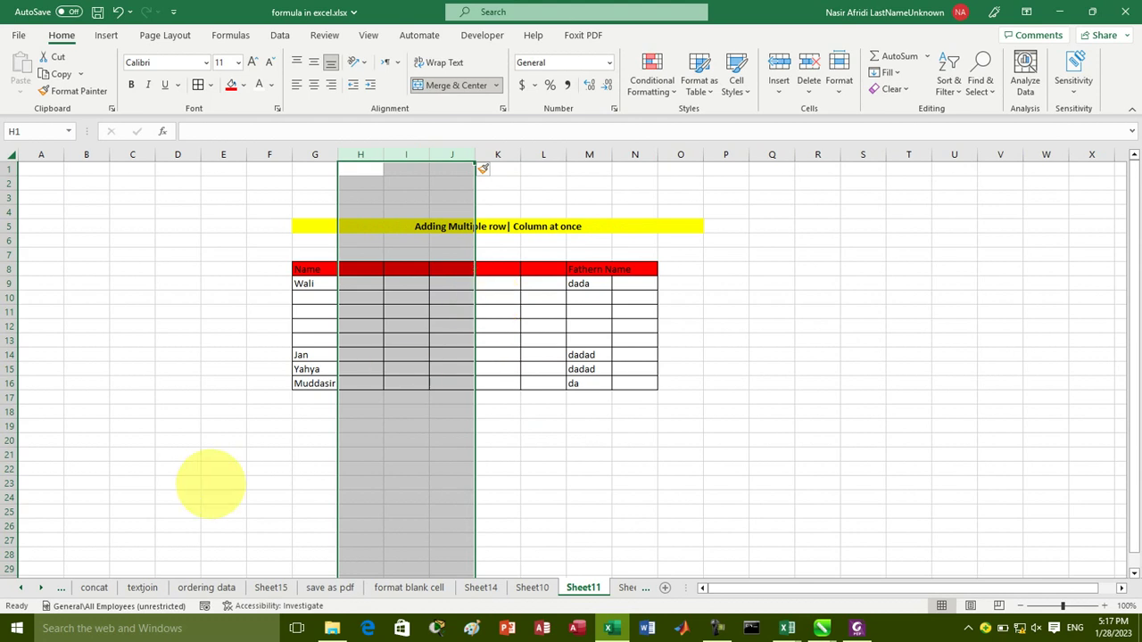
pyautogui.click(40, 587)
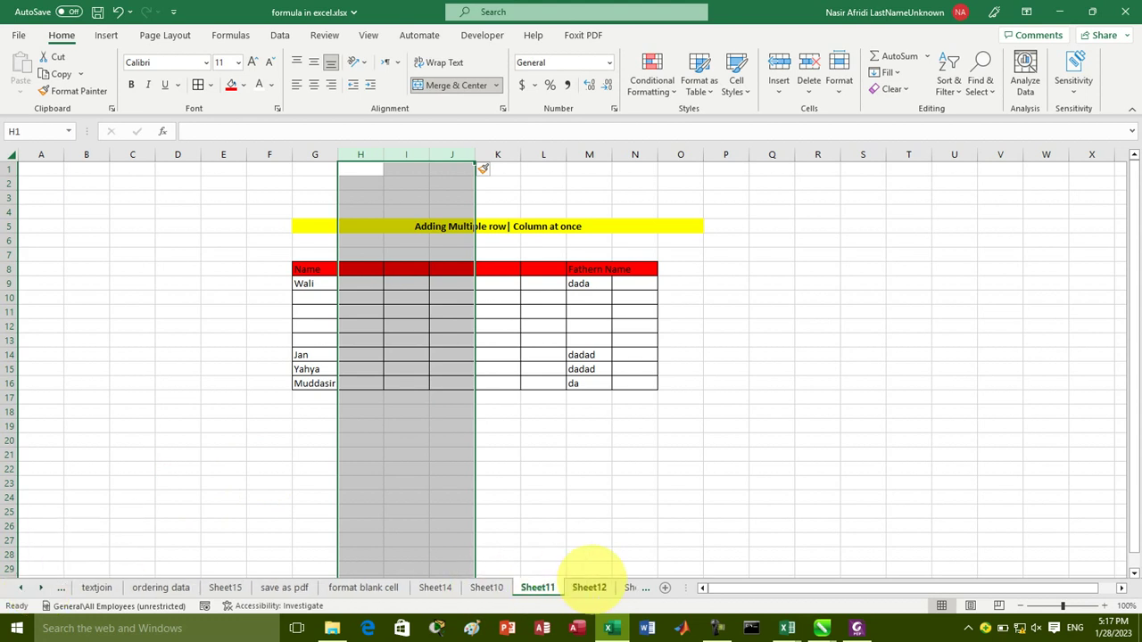
# Step: On Sheet12, enter a sample first name in E7 and second name in F7
pyautogui.click(589, 587)
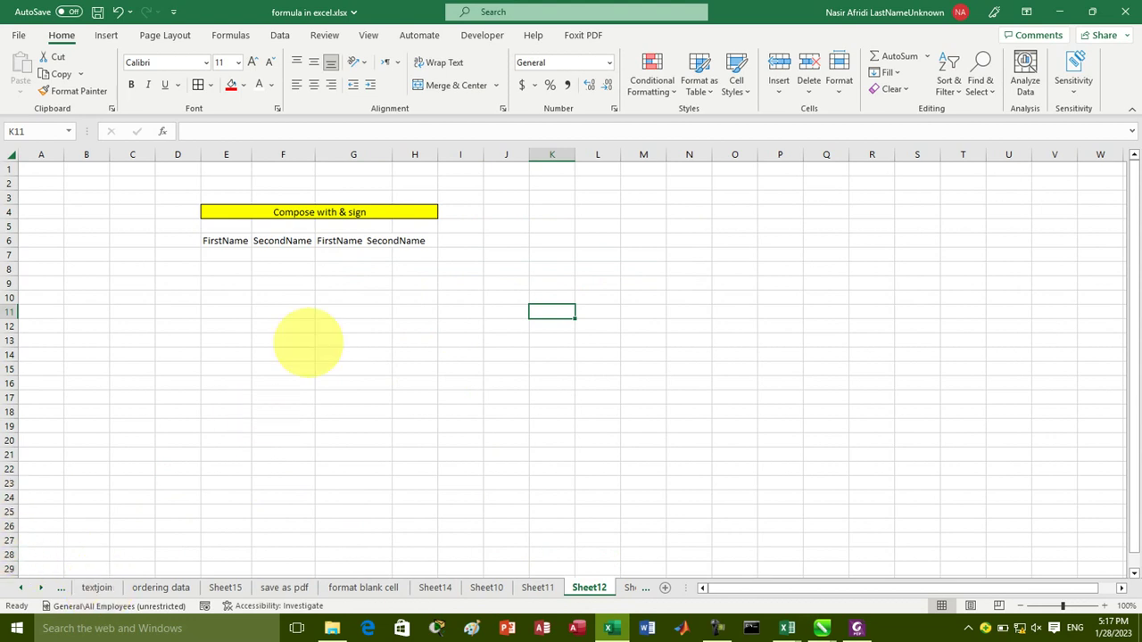
pyautogui.click(353, 239)
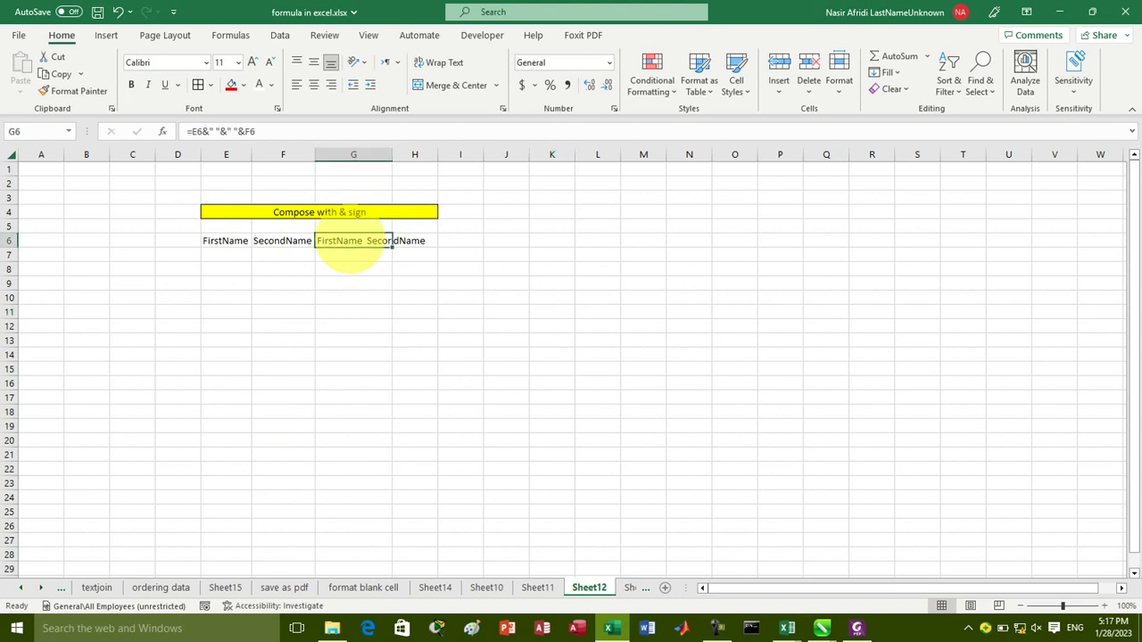
pyautogui.click(228, 255)
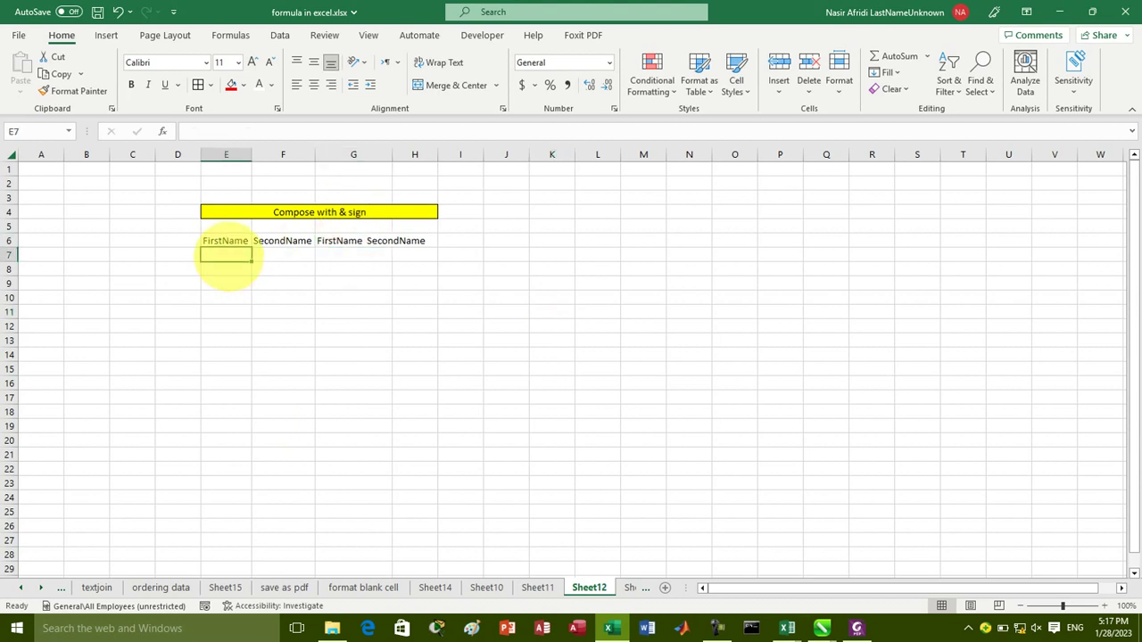
pyautogui.write('=E6&F6')
pyautogui.press('BackSpace')
pyautogui.press('BackSpace')
pyautogui.press('BackSpace')
pyautogui.press('BackSpace')
pyautogui.press('BackSpace')
pyautogui.write('AHMAD')
pyautogui.press('Tab')
pyautogui.write('SeHEHZAD')
pyautogui.press('Tab')
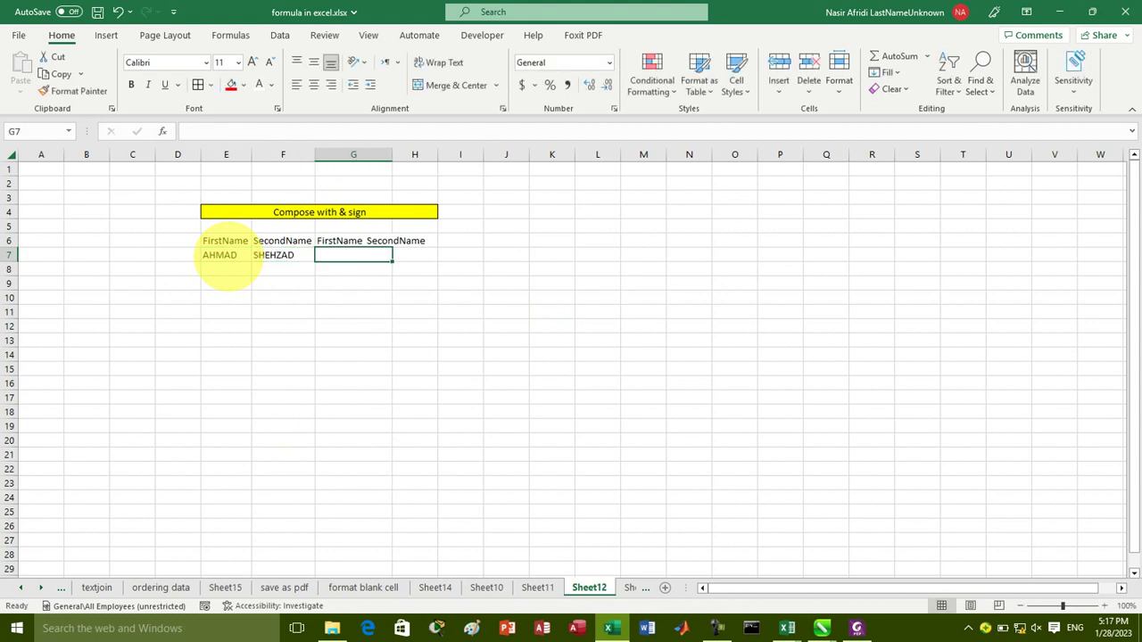
# Step: Clear G6, merge G6:H6 as a FULL NAME heading, and merge G7:H7 below it
pyautogui.moveTo(344, 241); pyautogui.dragTo(400, 242)
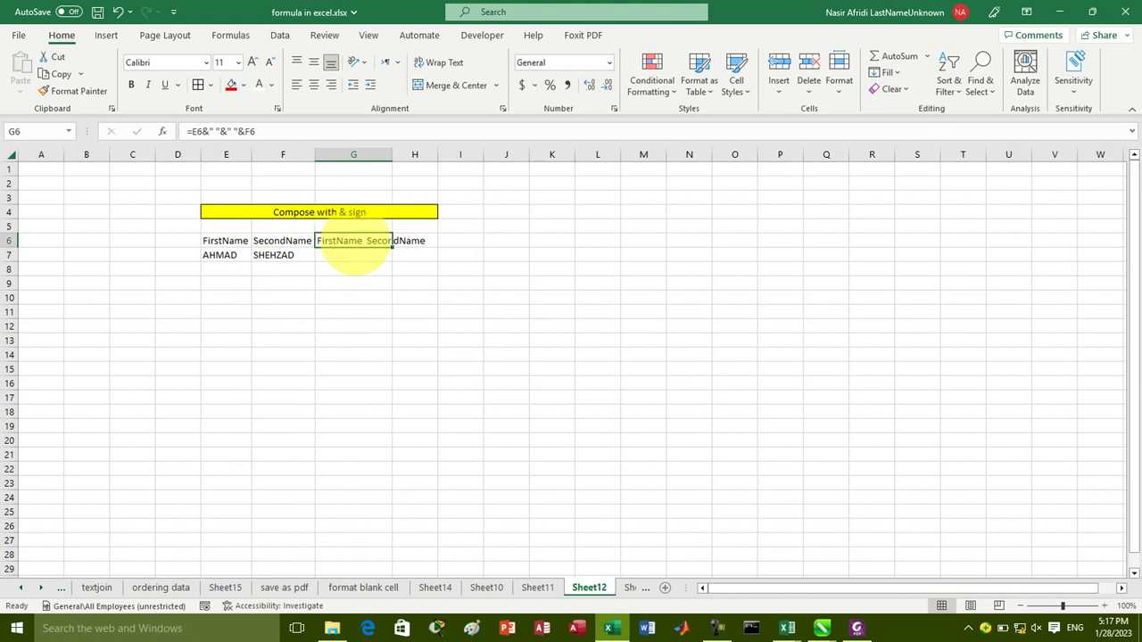
pyautogui.press('Delete')
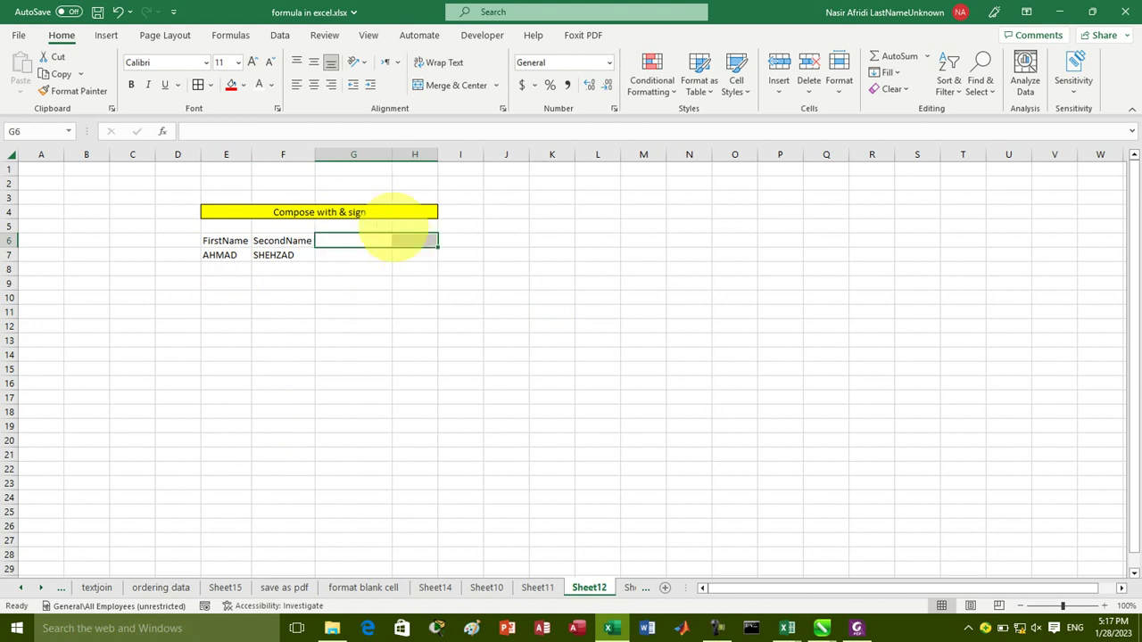
pyautogui.click(449, 85)
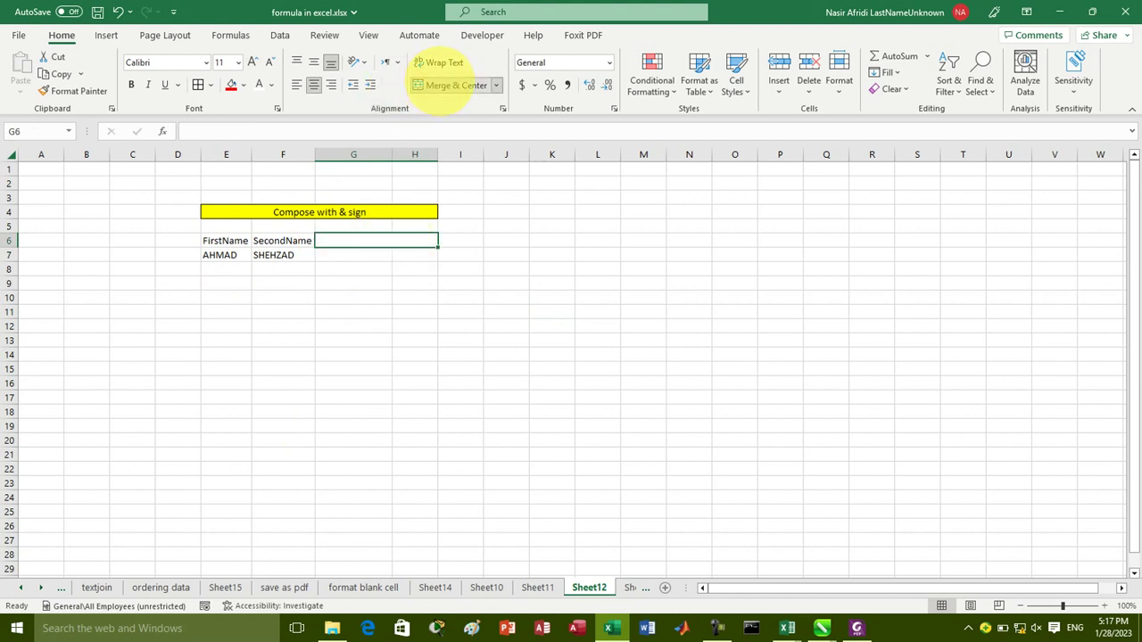
pyautogui.write('FU')
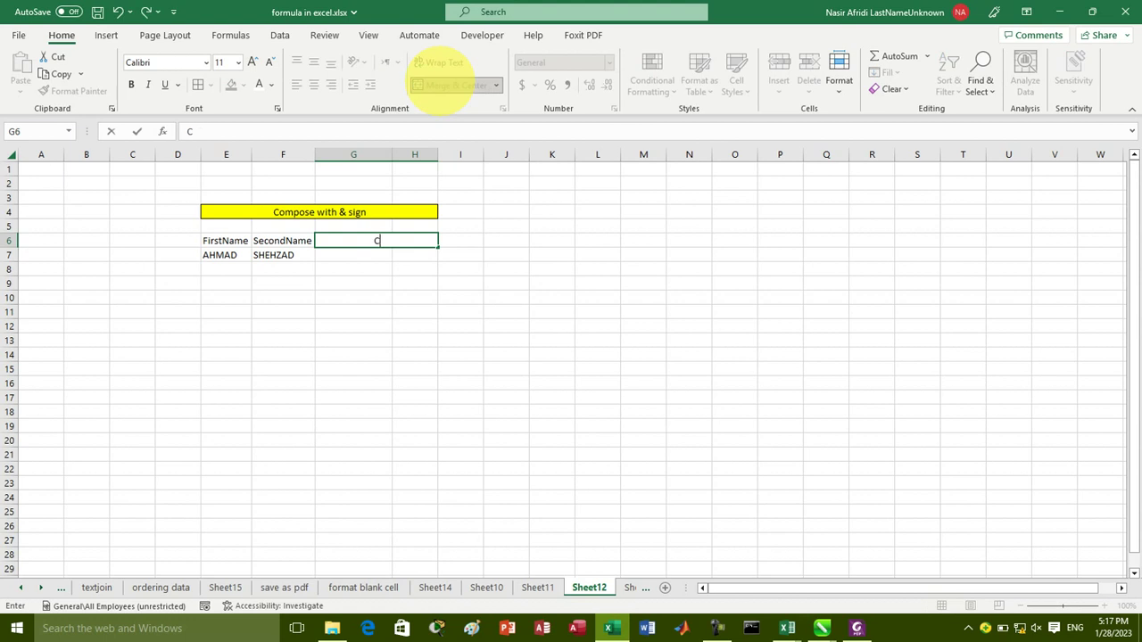
pyautogui.write('LL NAME')
pyautogui.press('Return')
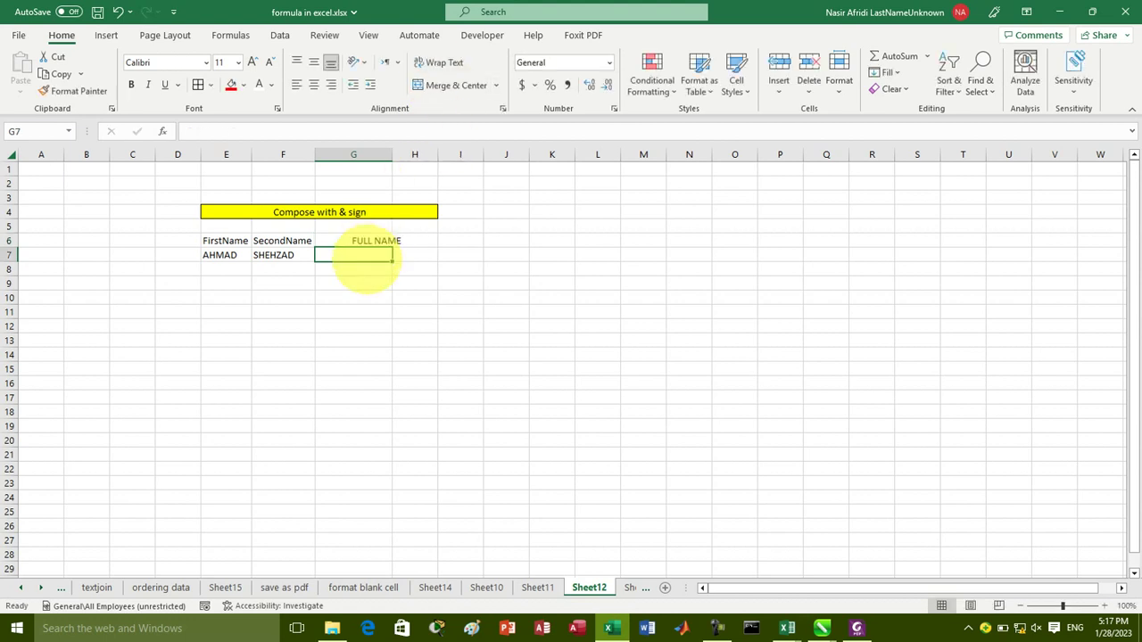
pyautogui.moveTo(356, 257); pyautogui.dragTo(427, 257)
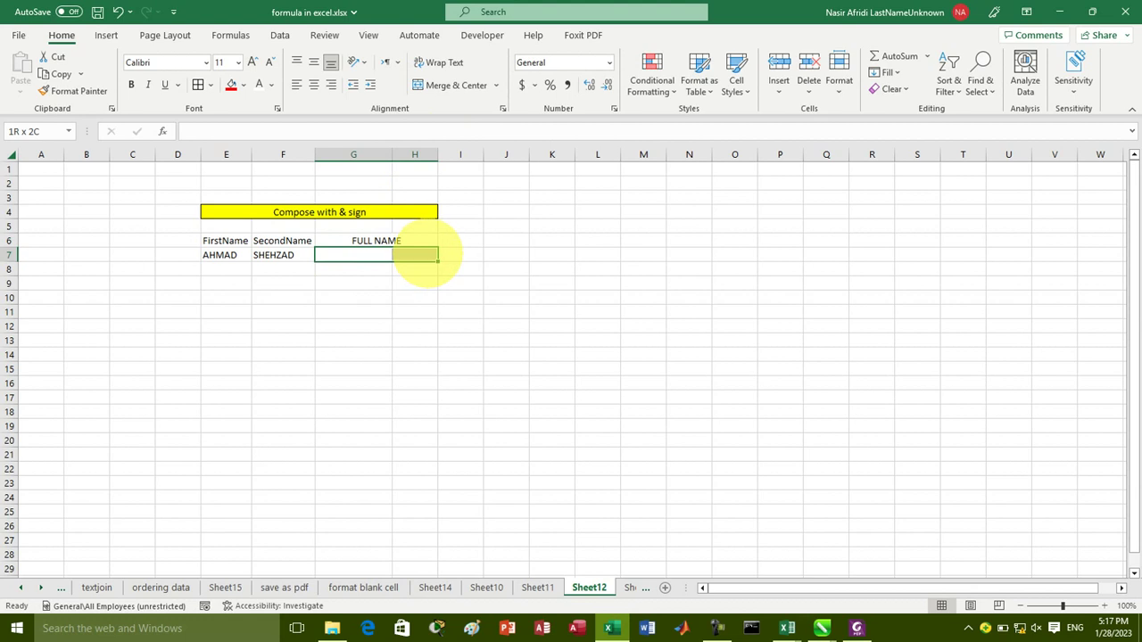
pyautogui.moveTo(426, 256); pyautogui.dragTo(428, 259)
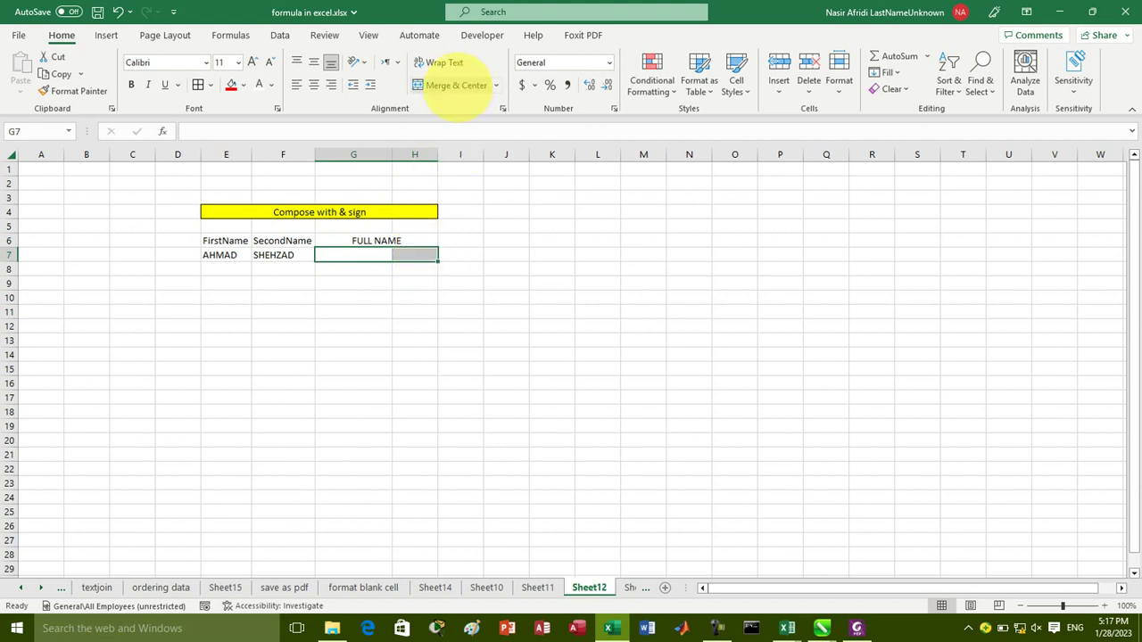
pyautogui.click(456, 85)
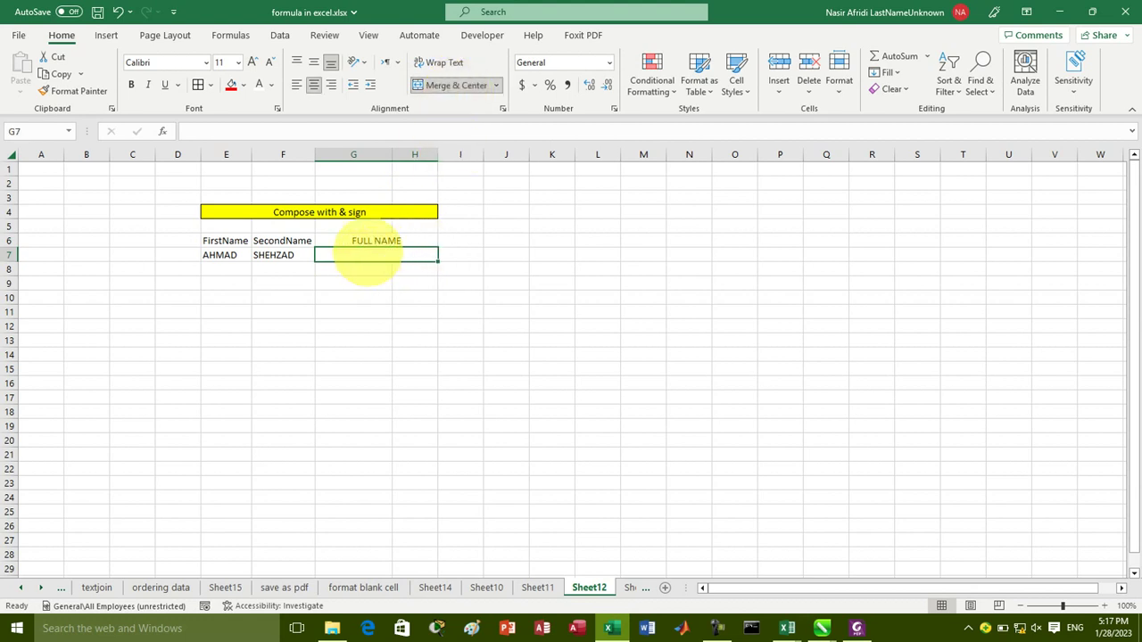
# Step: Apply Merge Across to G8:H19 so each row's G and H cells become one cell
pyautogui.moveTo(357, 272); pyautogui.dragTo(412, 278)
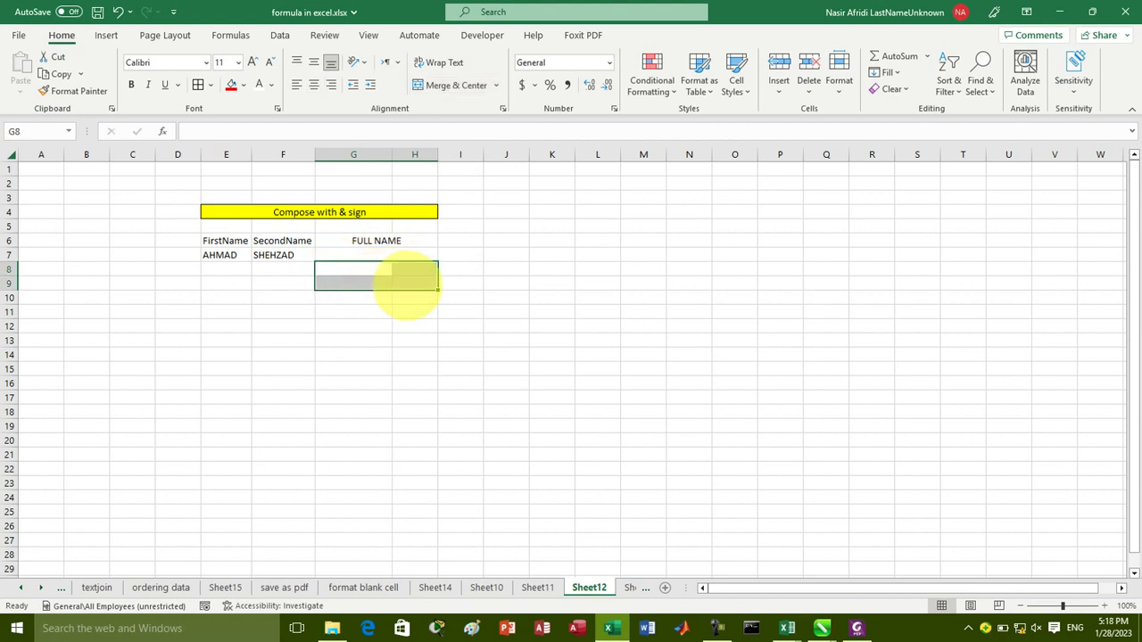
pyautogui.click(450, 85)
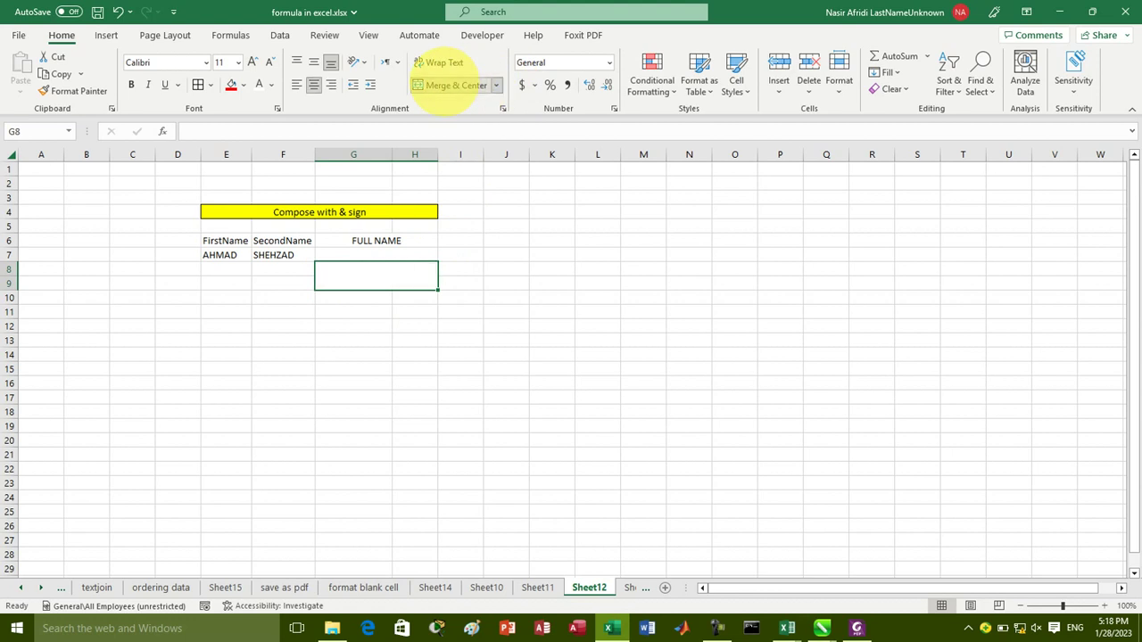
pyautogui.click(450, 85)
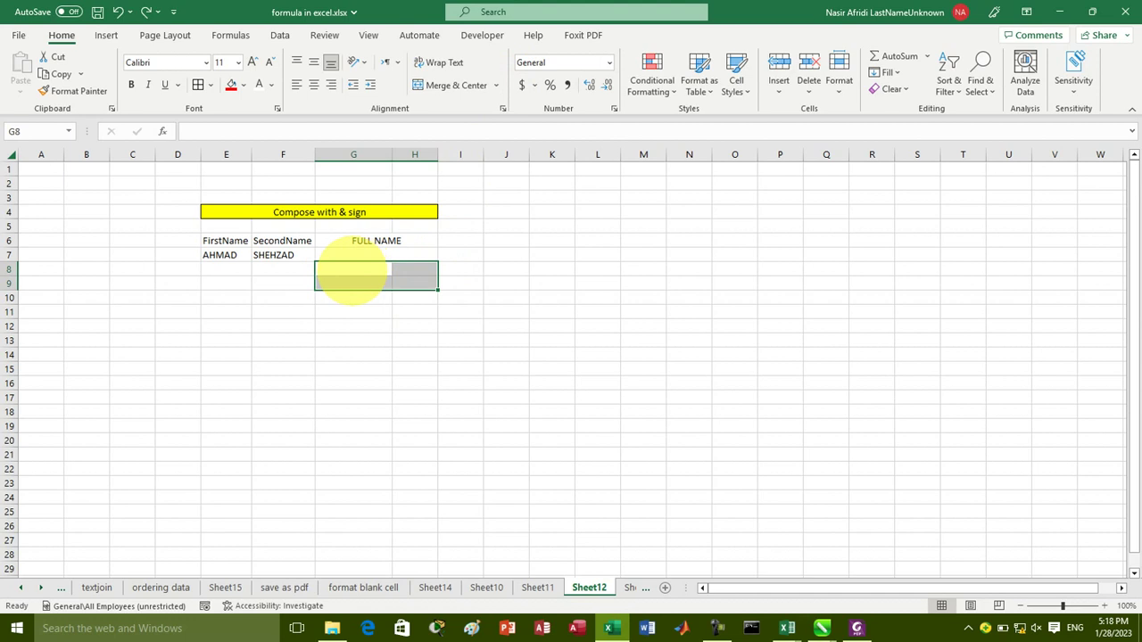
pyautogui.moveTo(348, 272); pyautogui.dragTo(406, 428)
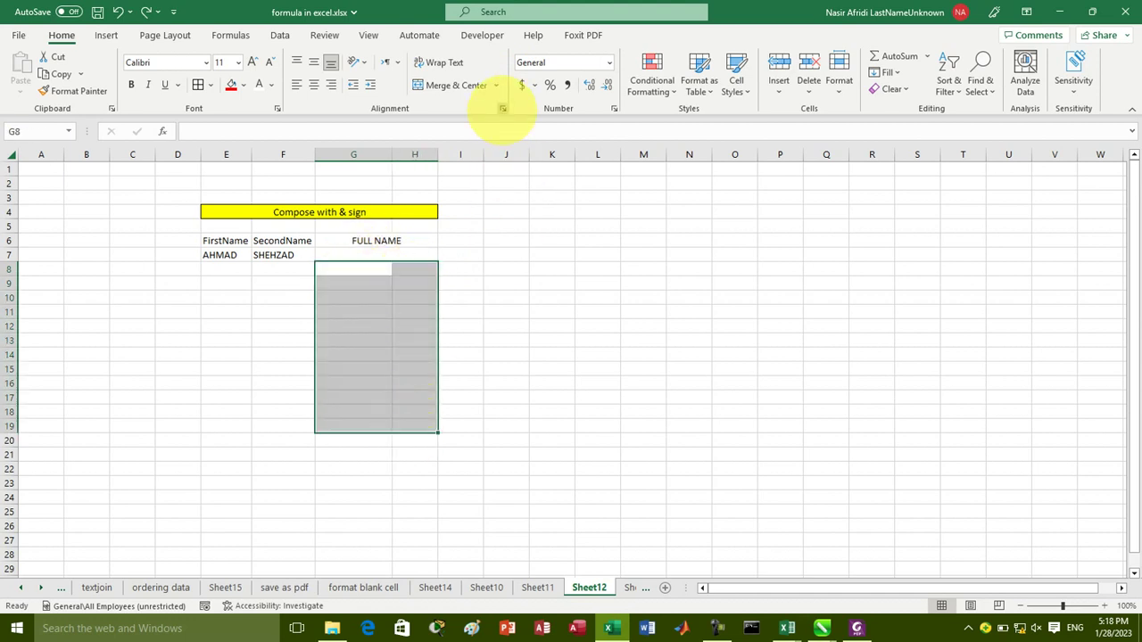
pyautogui.click(503, 108)
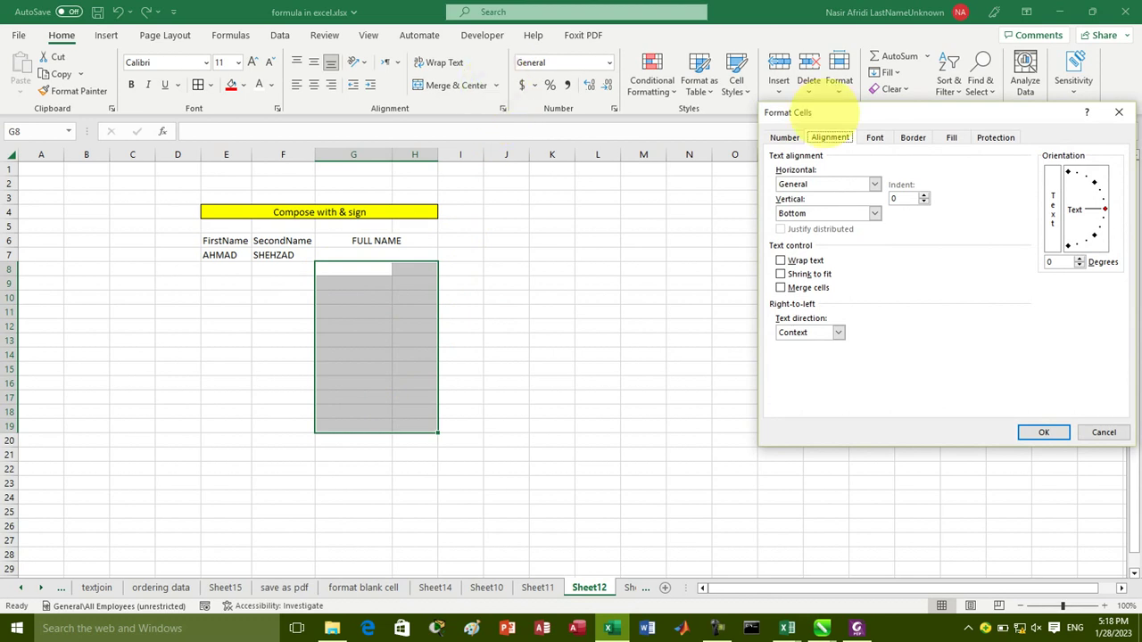
pyautogui.click(1119, 111)
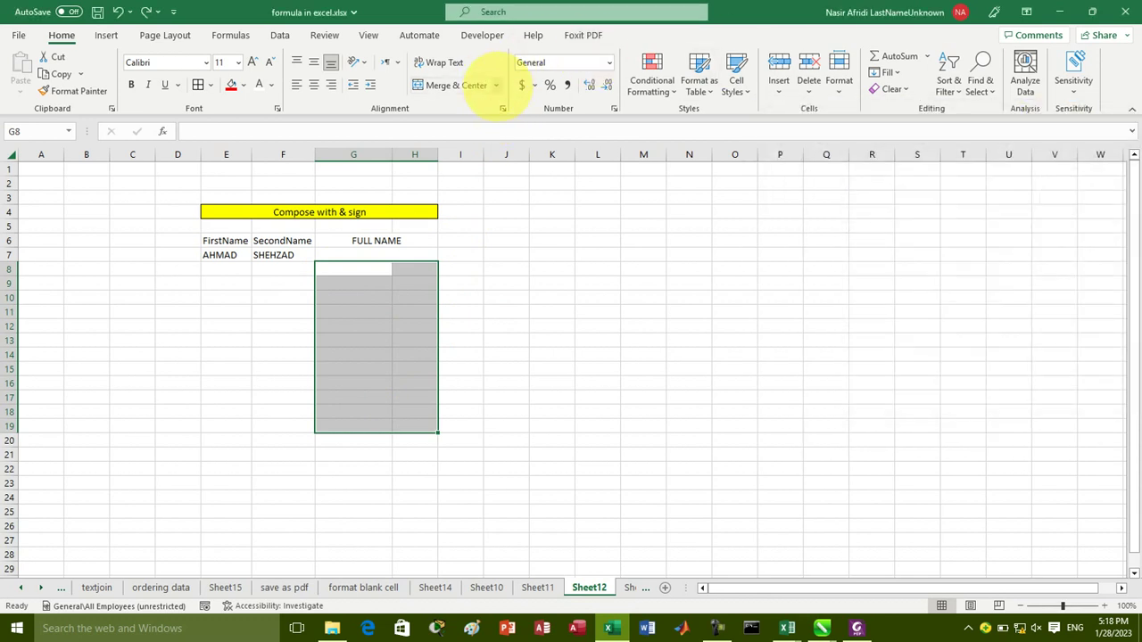
pyautogui.click(496, 85)
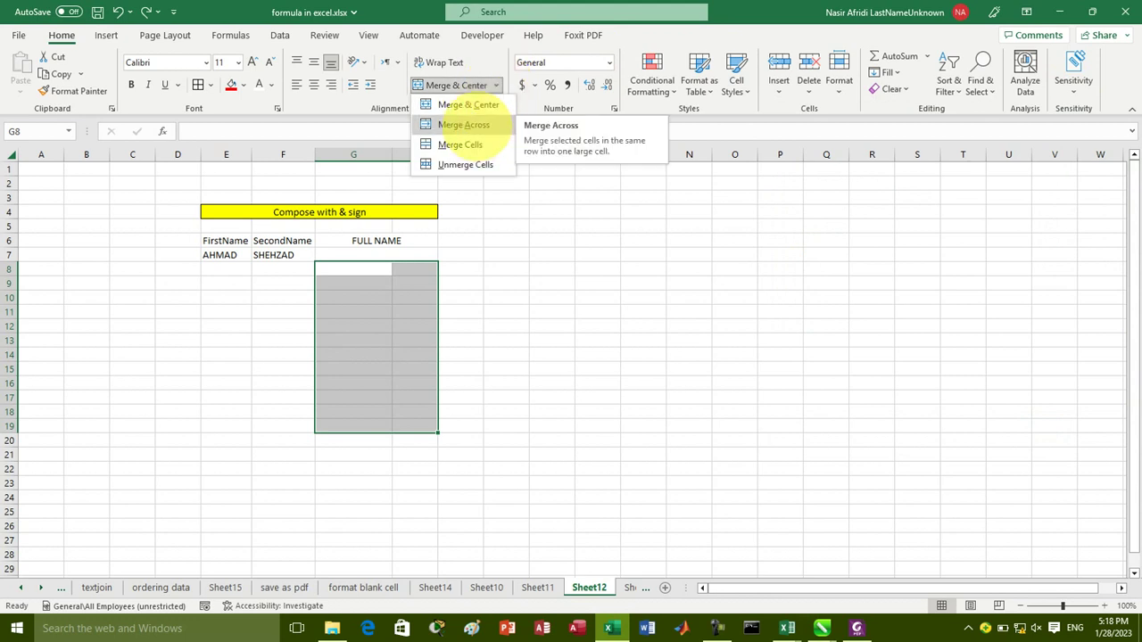
pyautogui.click(477, 125)
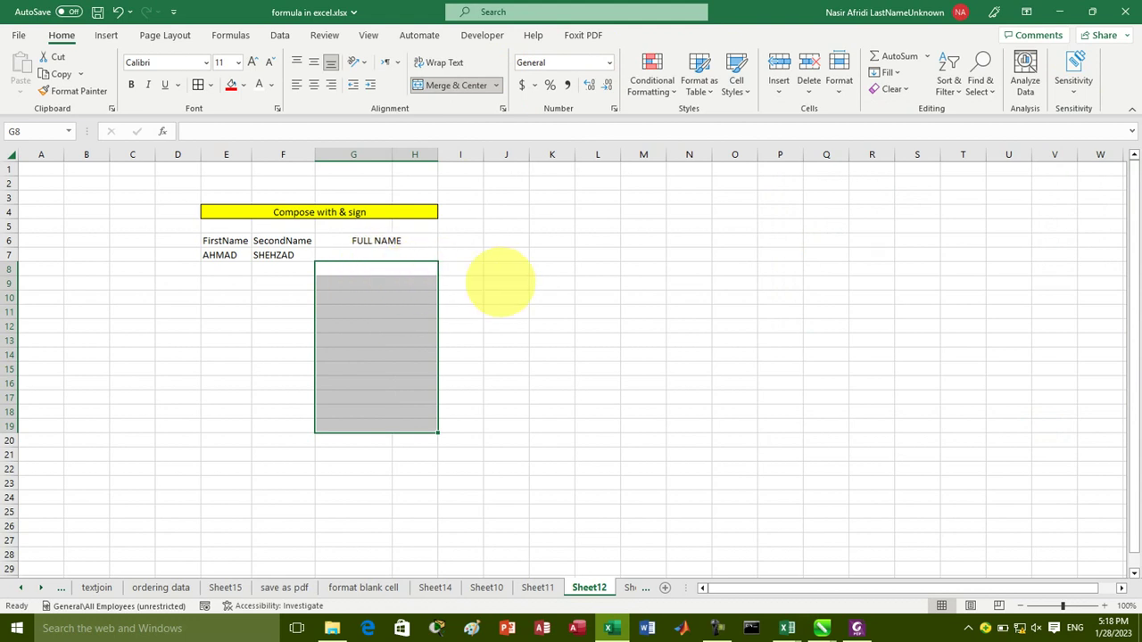
pyautogui.click(506, 282)
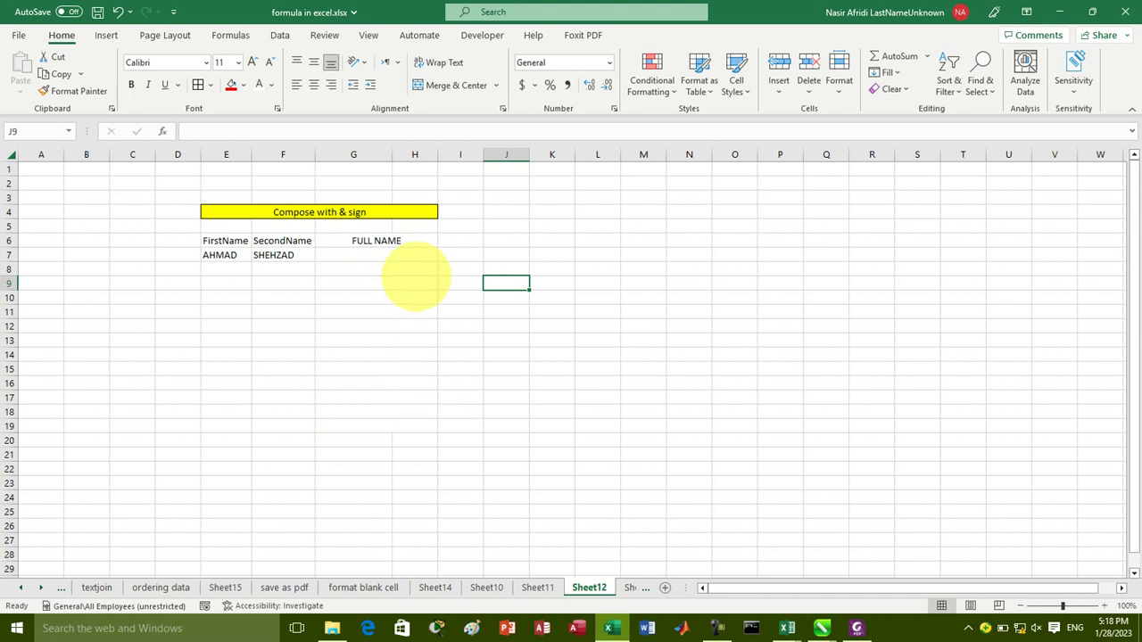
# Step: Enter =E7&F7 in G7 to join the first and second names
pyautogui.click(412, 257)
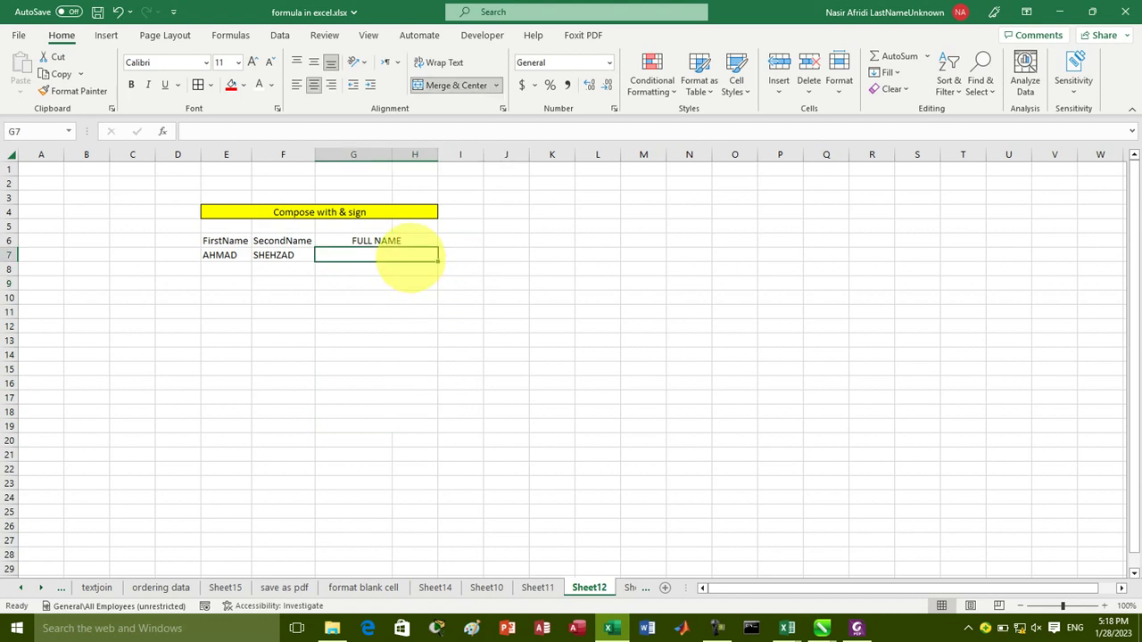
pyautogui.write('=')
pyautogui.click(225, 256)
pyautogui.write('&')
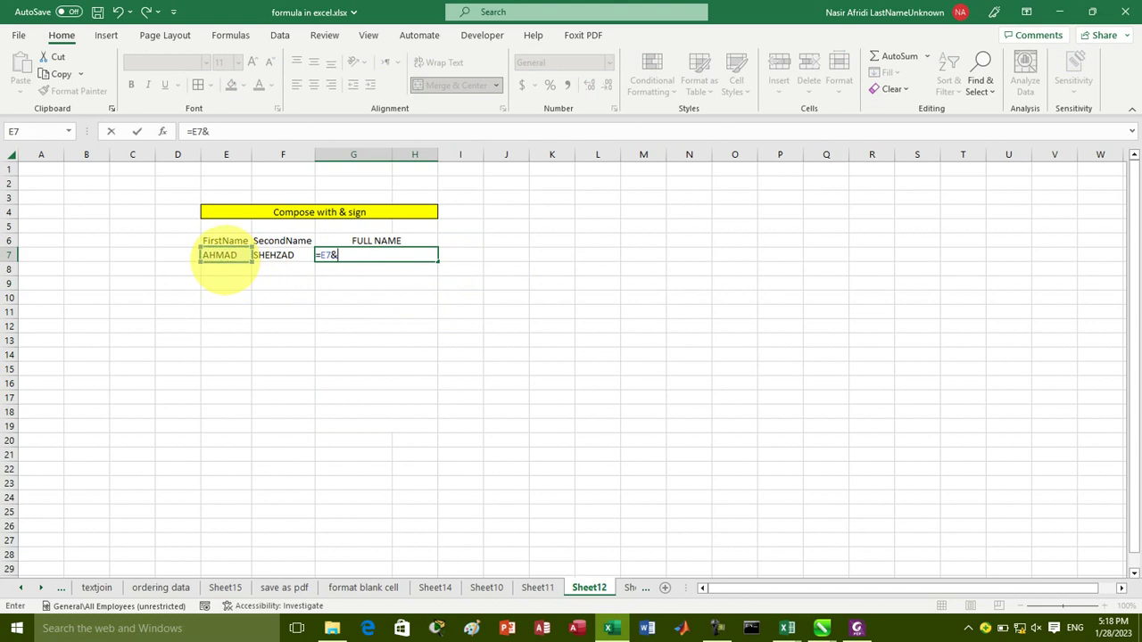
pyautogui.click(273, 255)
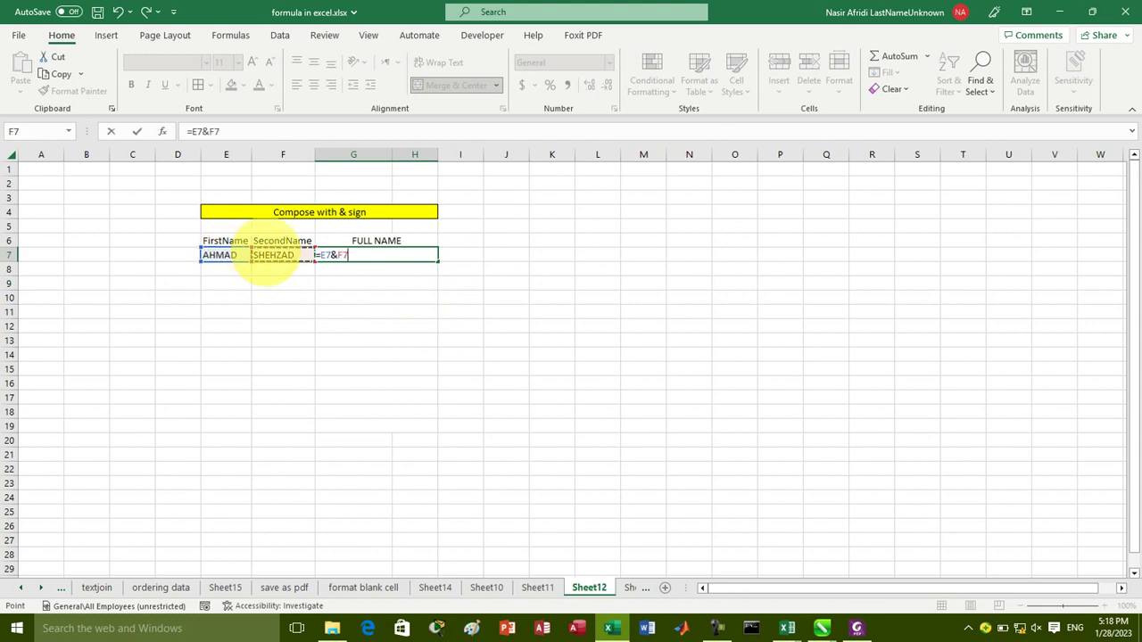
pyautogui.press('Return')
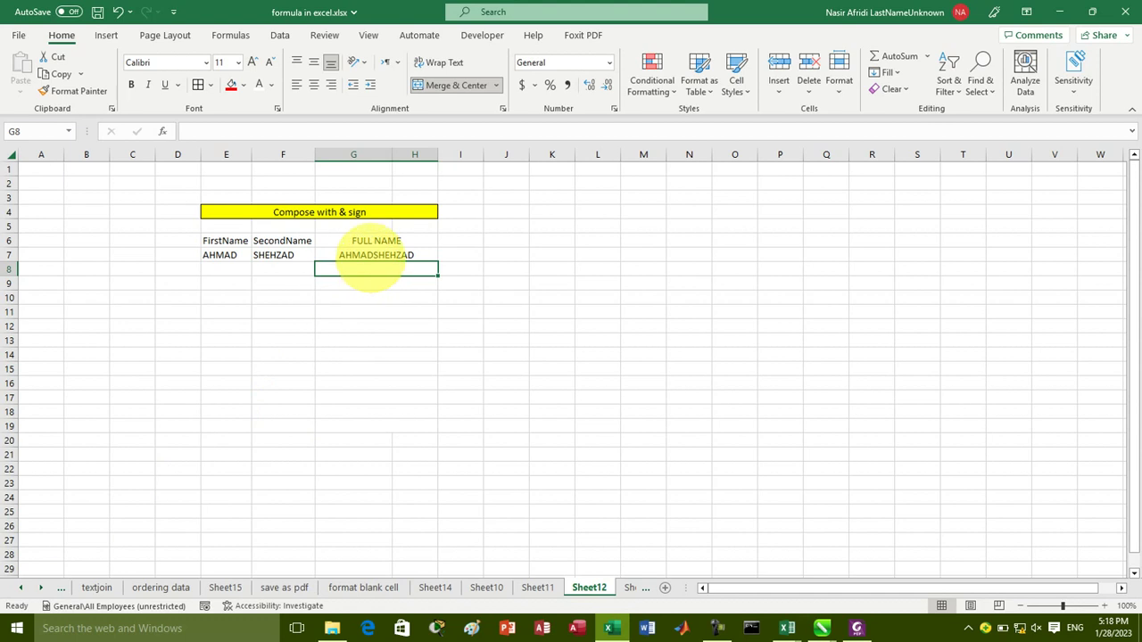
pyautogui.click(370, 257)
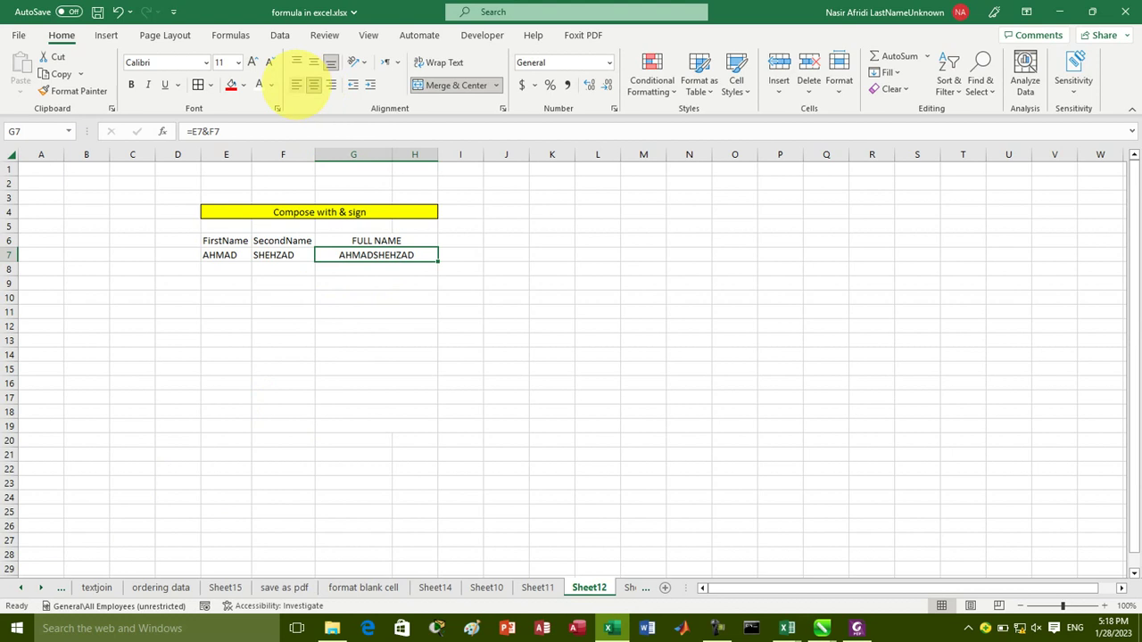
pyautogui.click(295, 85)
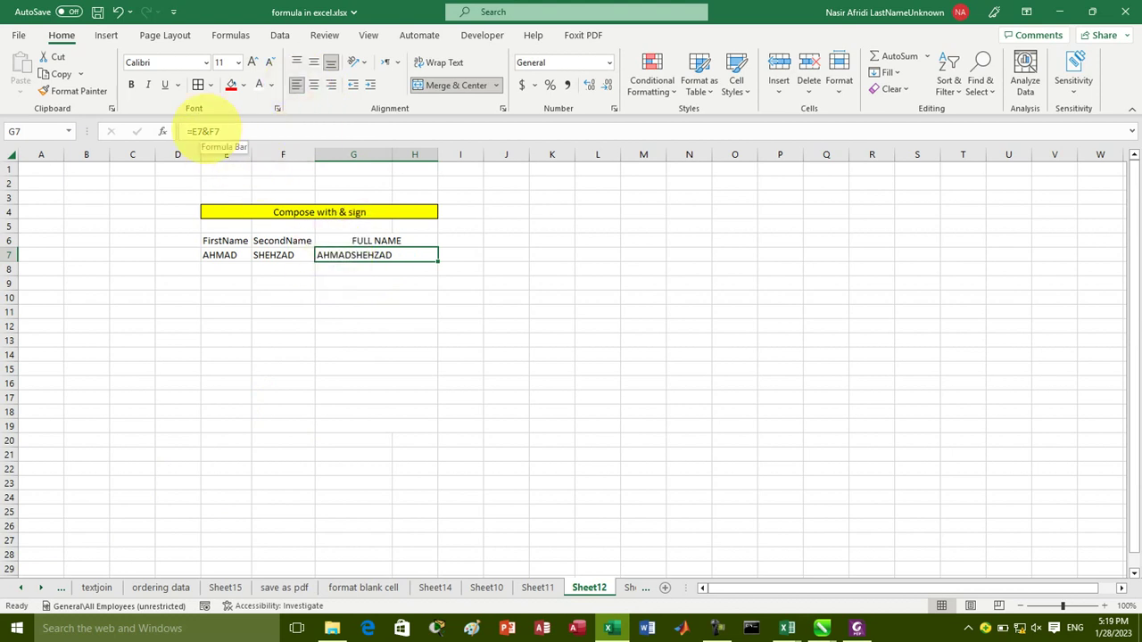
pyautogui.click(211, 131)
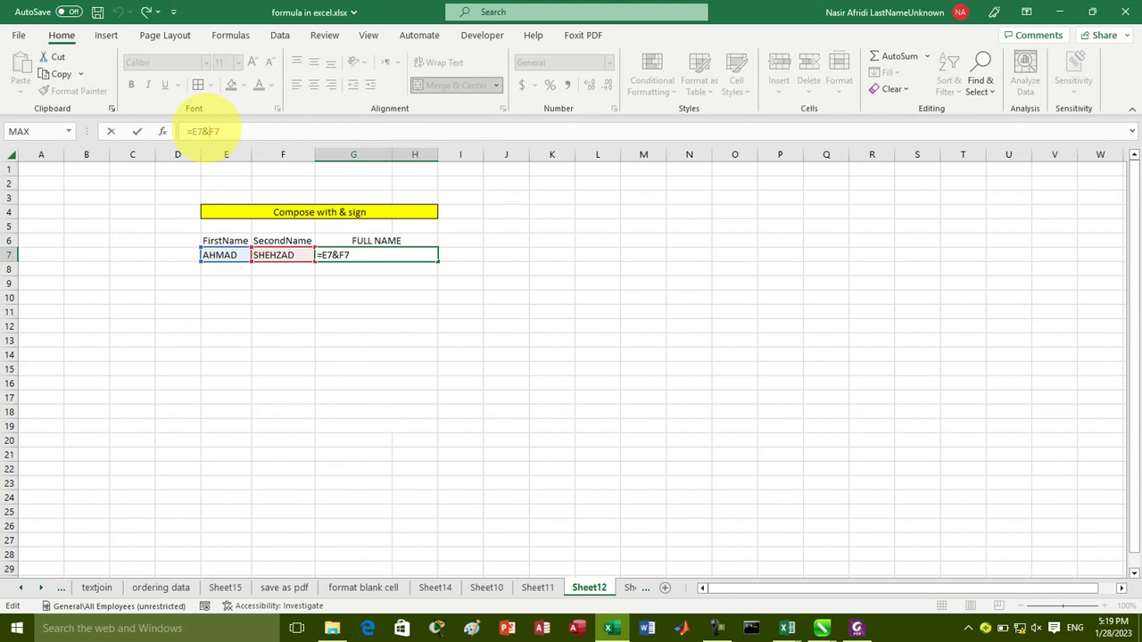
pyautogui.write('"')
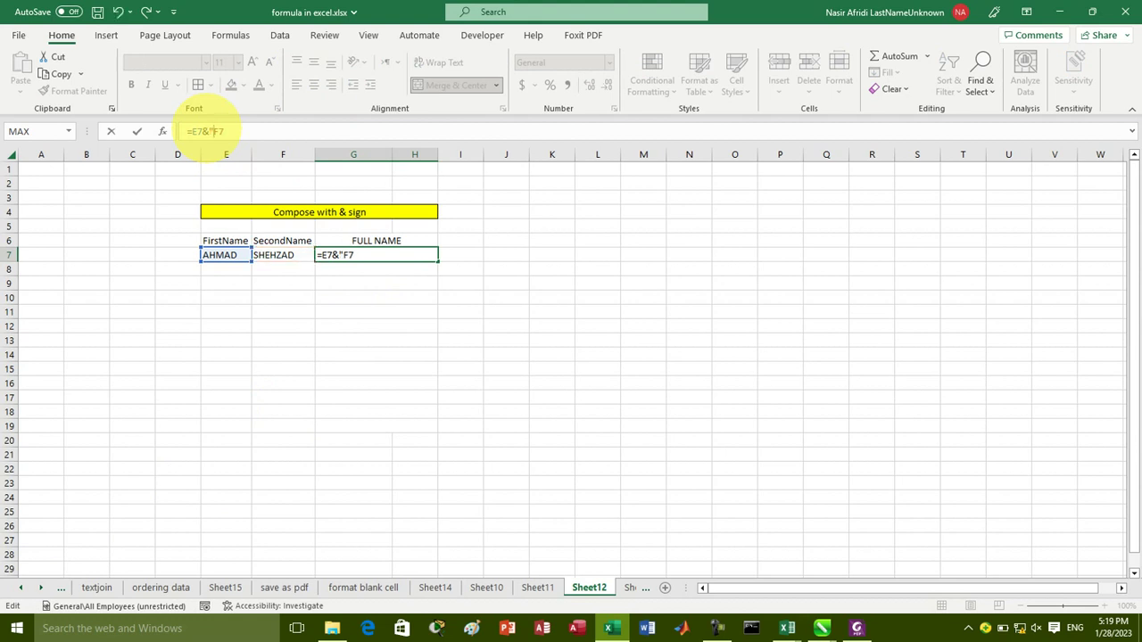
pyautogui.write(' "')
pyautogui.write(' &')
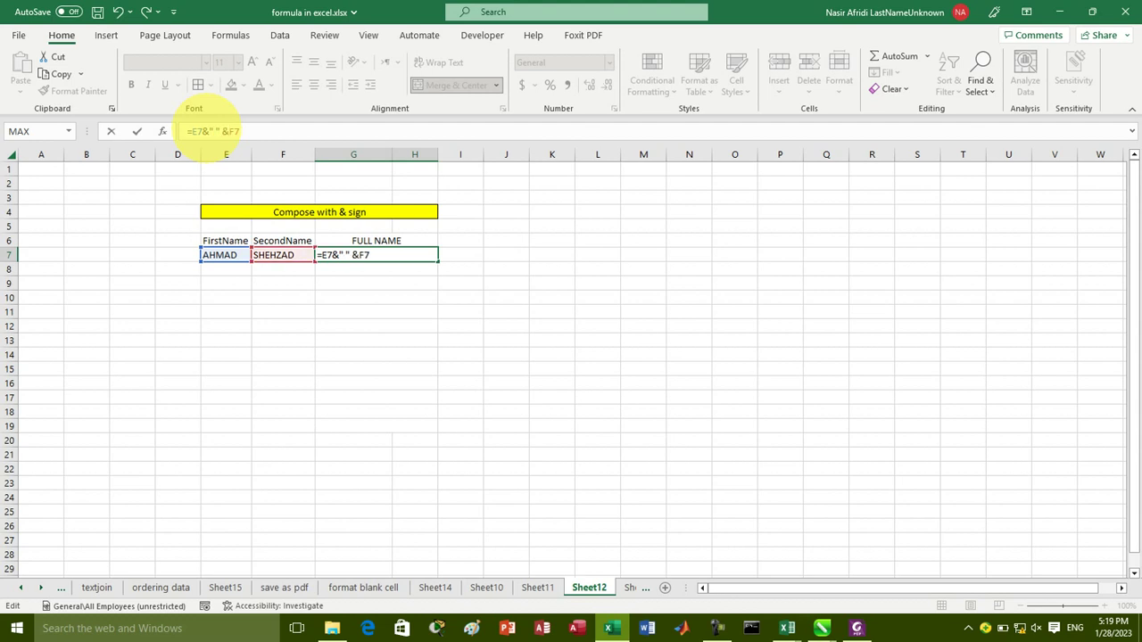
pyautogui.press('Return')
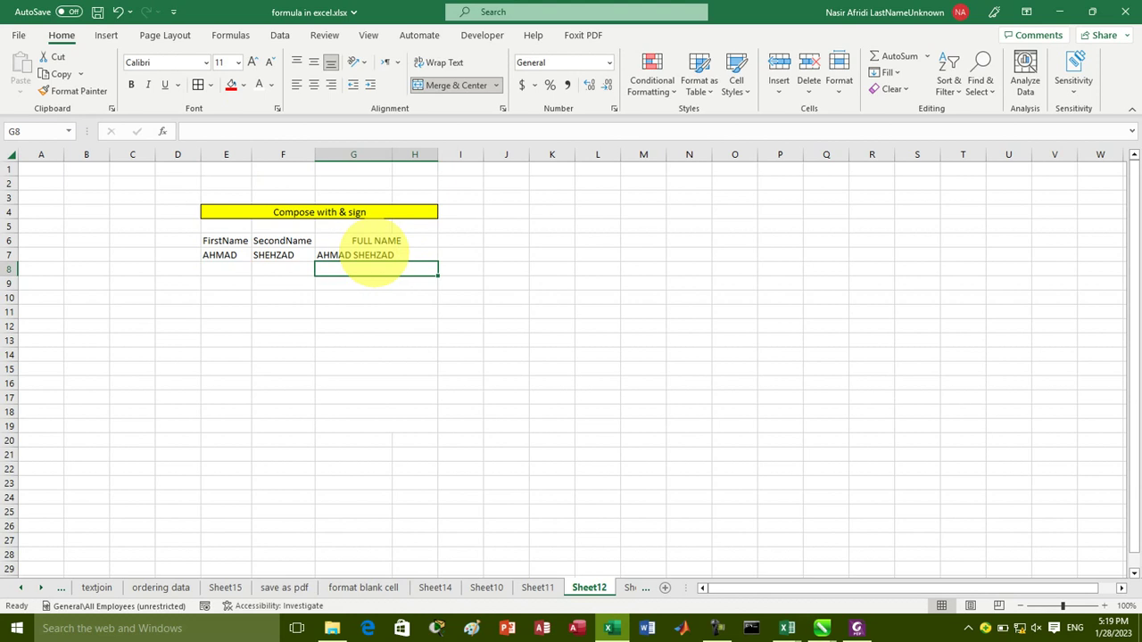
pyautogui.click(373, 255)
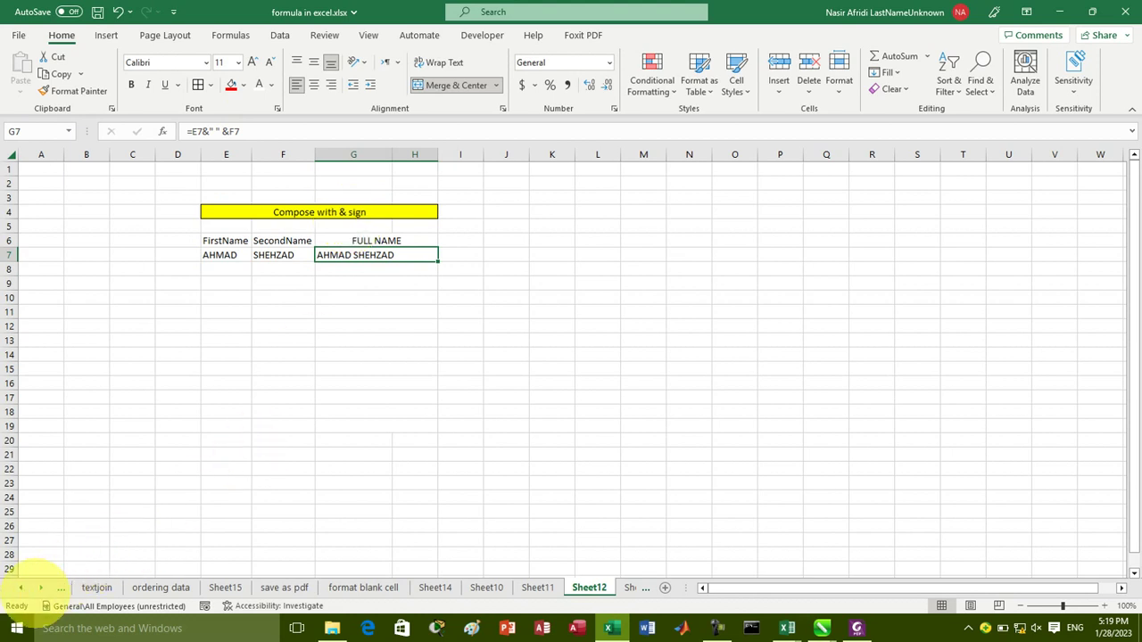
# Step: Switch to the hidden-away Sheet13
pyautogui.click(39, 587)
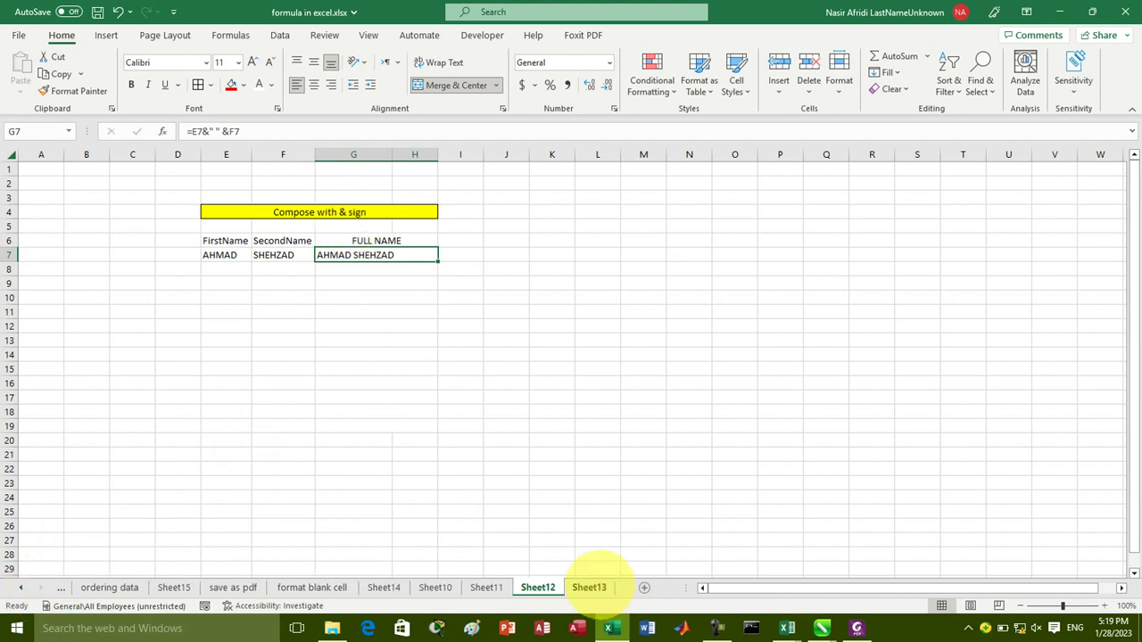
pyautogui.click(589, 587)
pyautogui.click(528, 426)
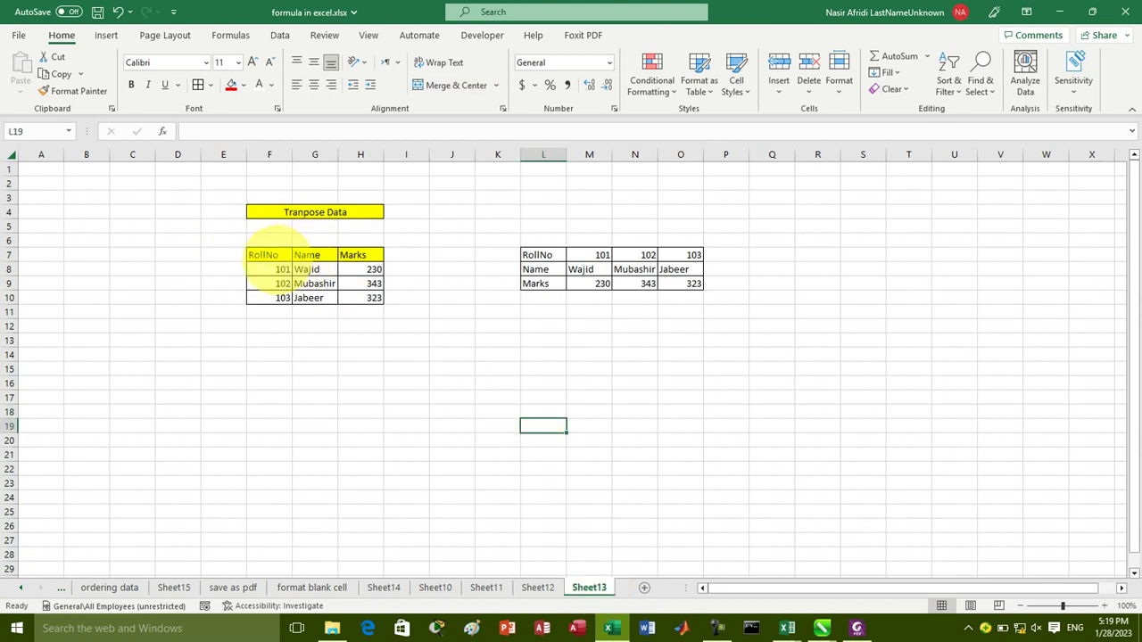
# Step: Copy the RollNo, Name, Marks table F7:H10, trial-paste it at F16, then undo
pyautogui.moveTo(257, 255); pyautogui.dragTo(373, 300)
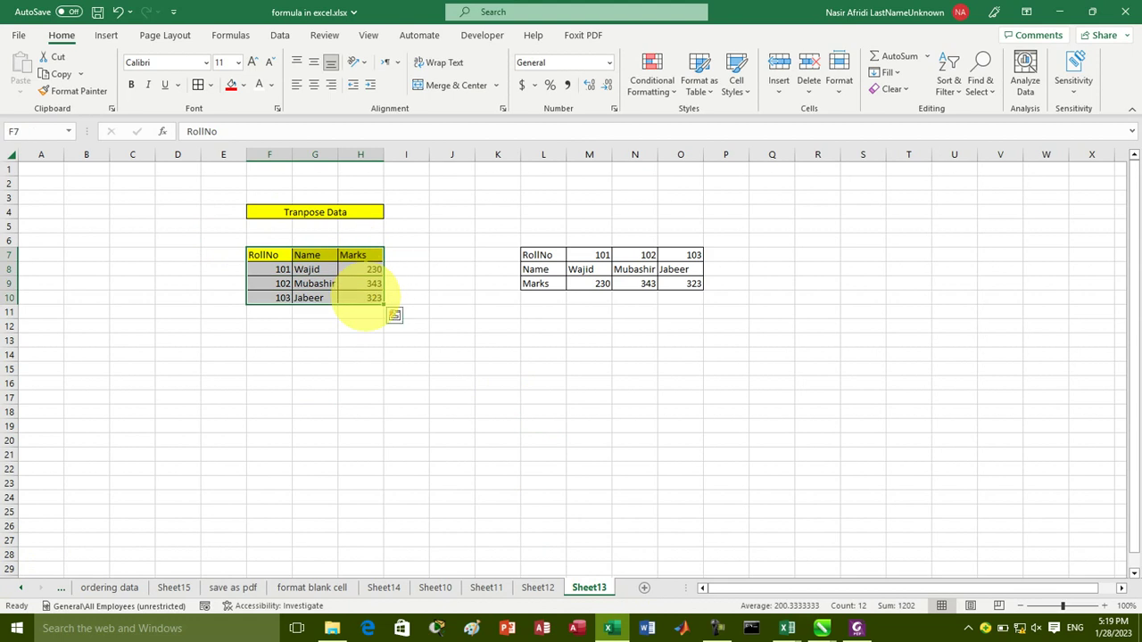
pyautogui.hotkey('ctrl', 'c')
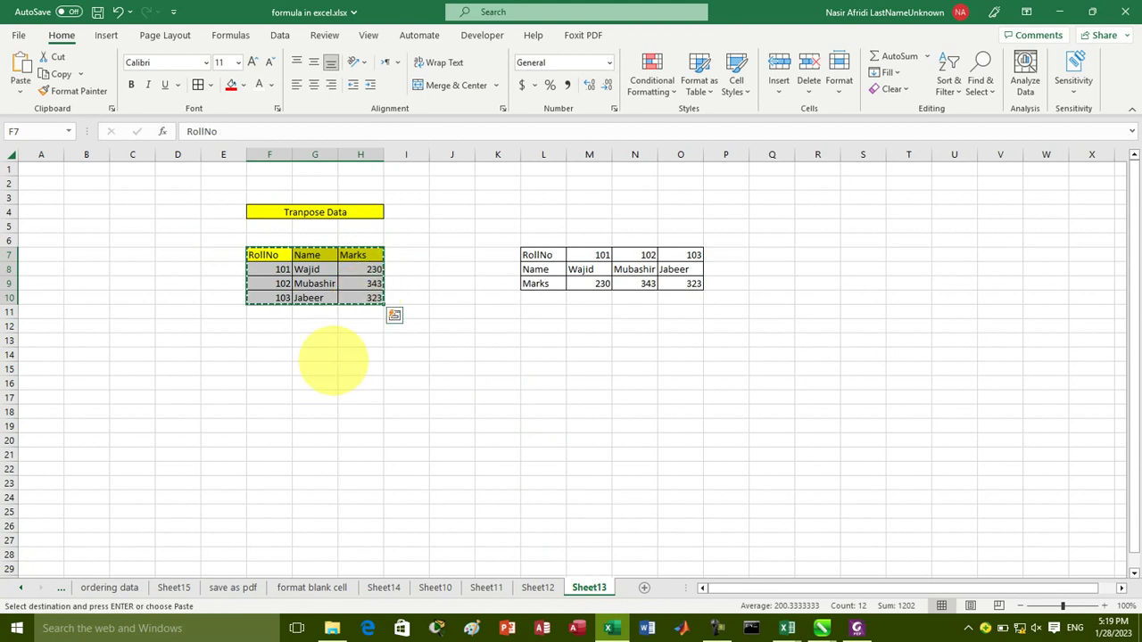
pyautogui.click(268, 383)
pyautogui.hotkey('ctrl', 'v')
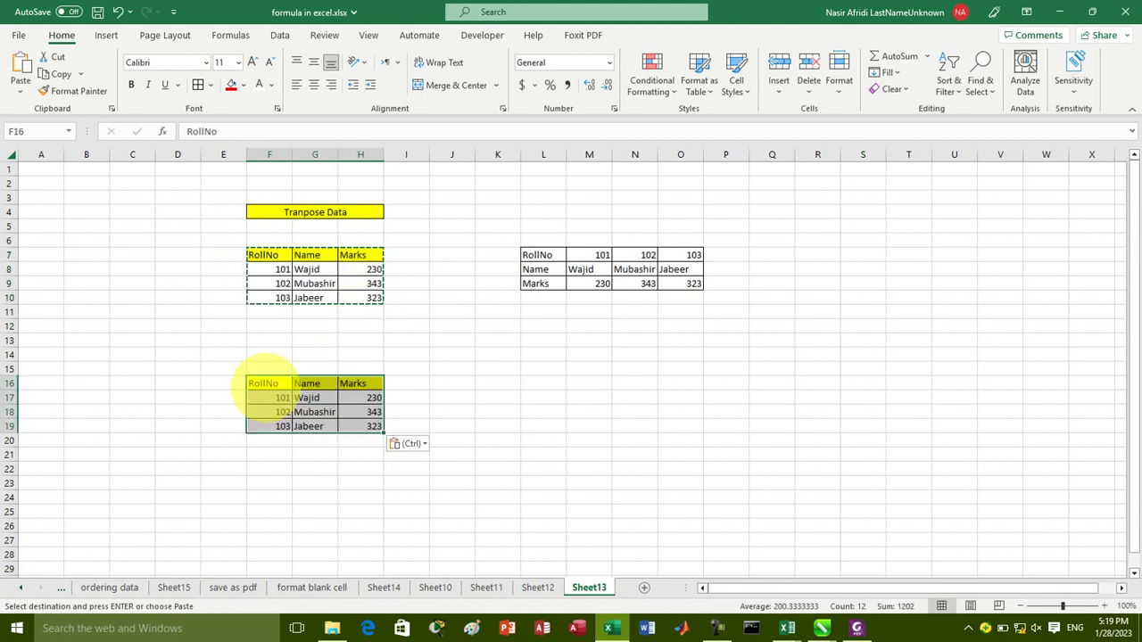
pyautogui.hotkey('ctrl', 'z')
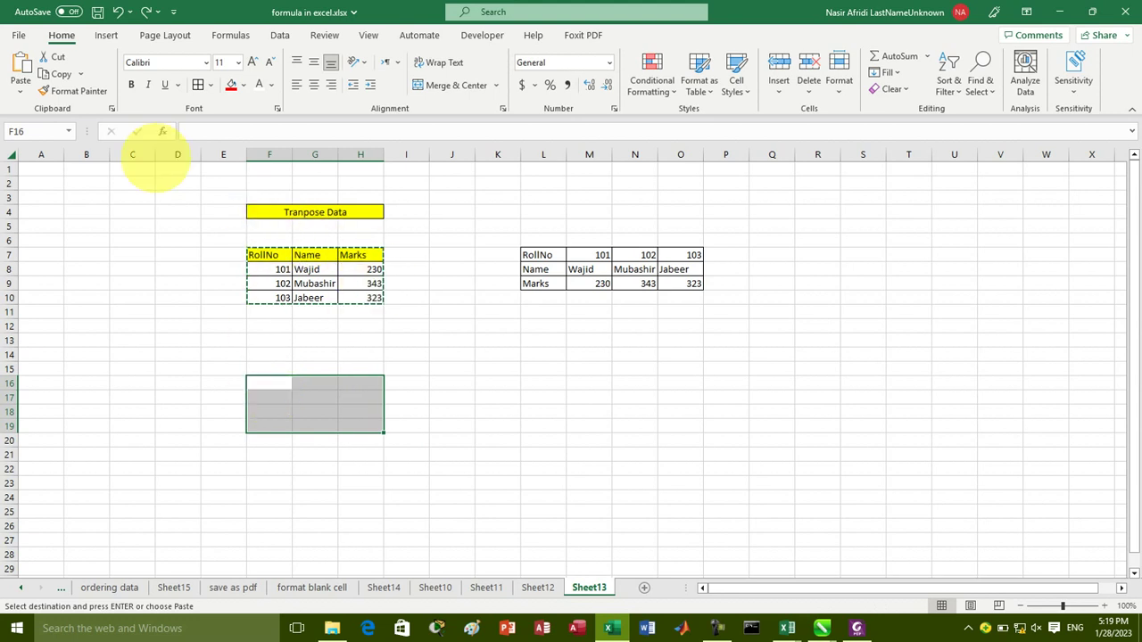
# Step: Paste the copied table at F16 with Paste Special's Transpose option, then exit copy mode
pyautogui.click(19, 82)
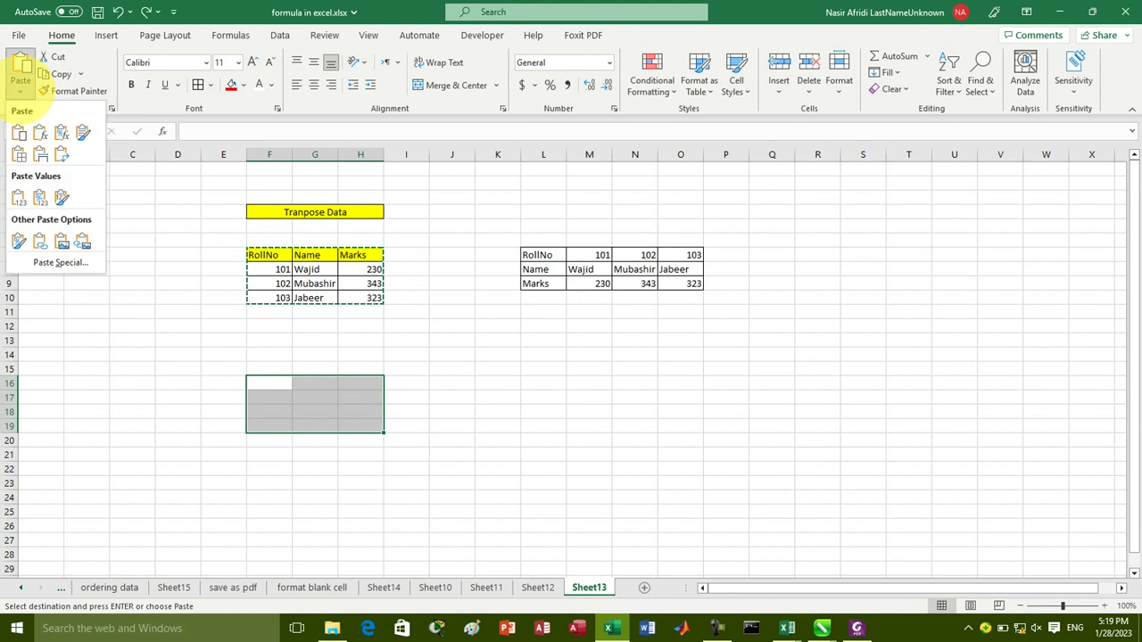
pyautogui.click(60, 261)
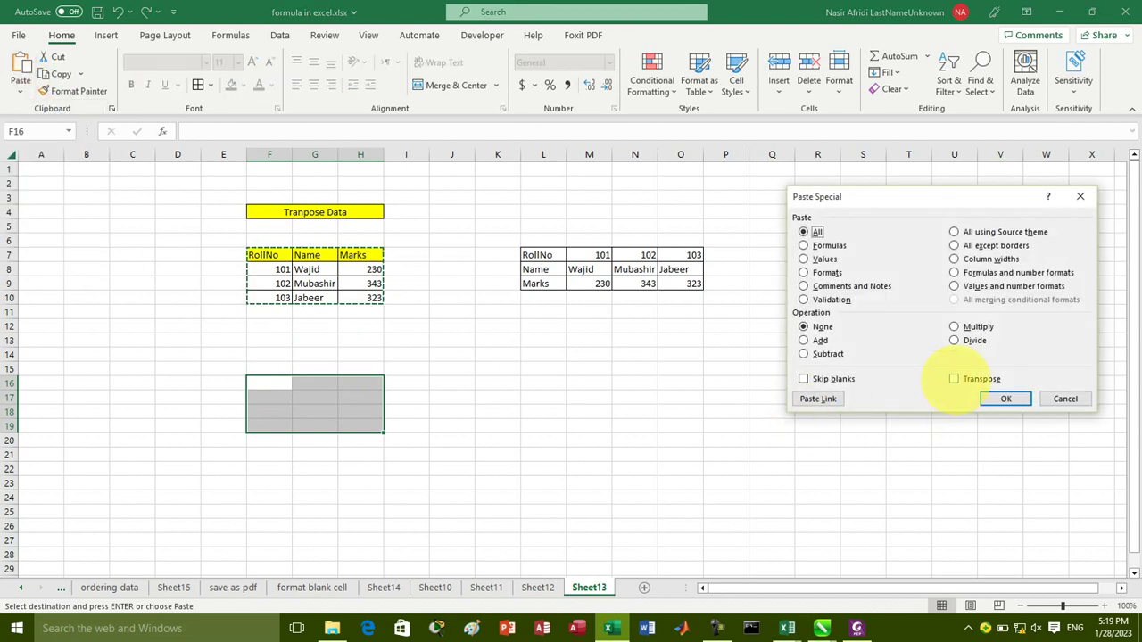
pyautogui.click(981, 379)
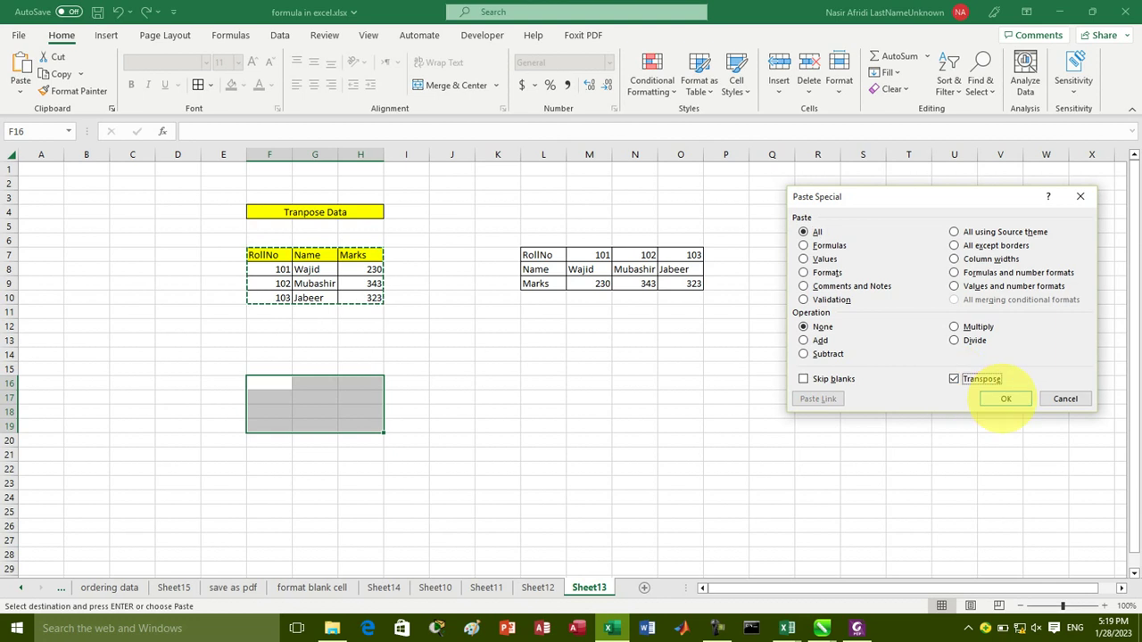
pyautogui.click(1004, 399)
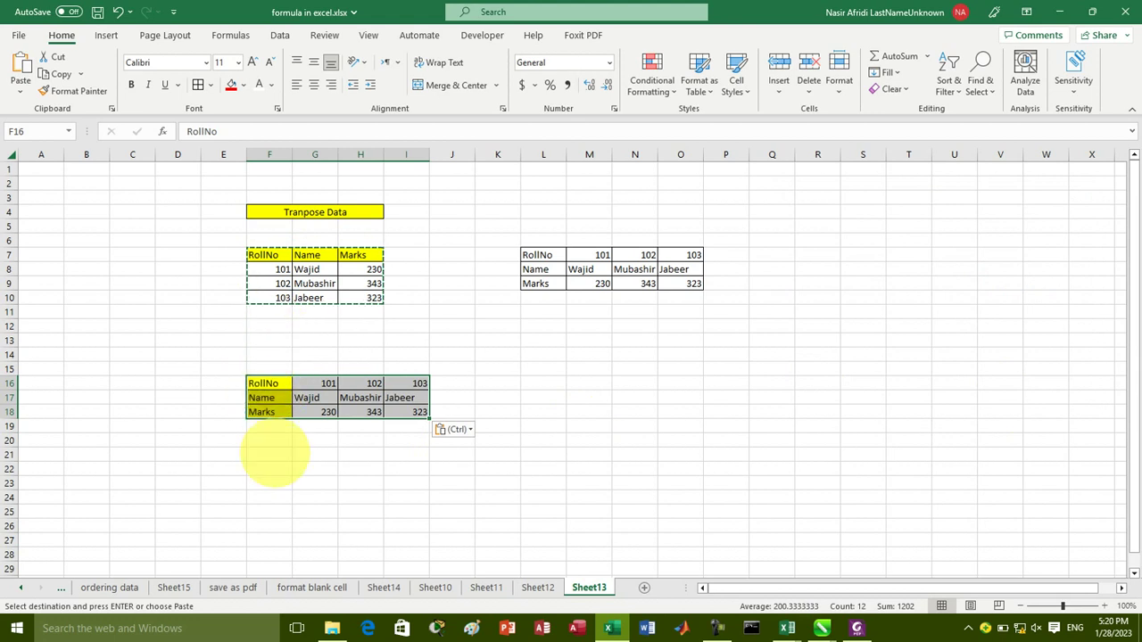
pyautogui.press('Escape')
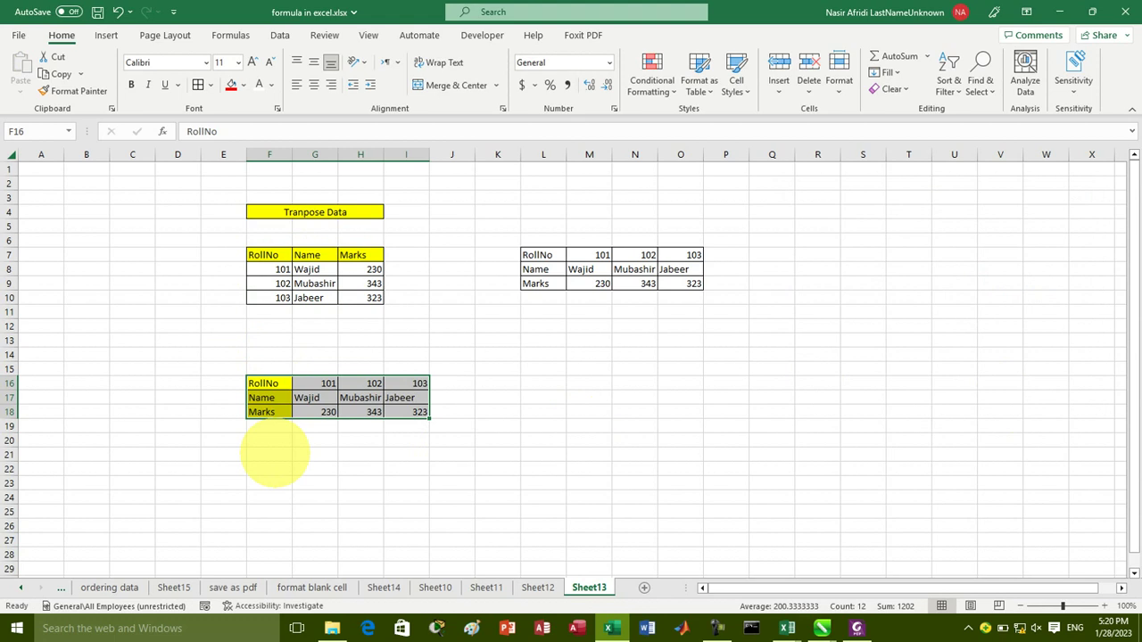